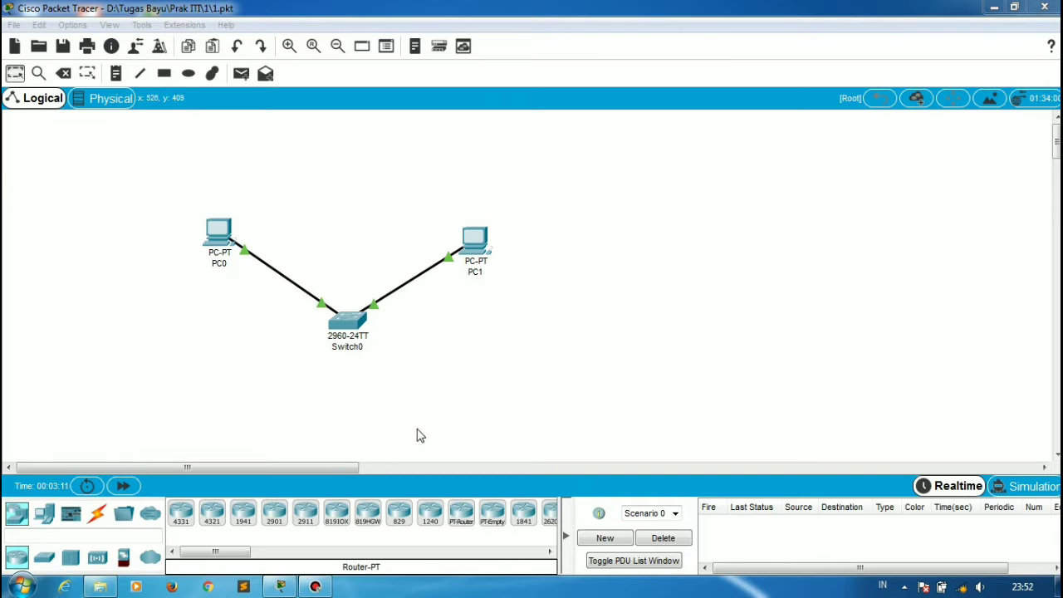
{"action": "left_click_drag", "start_coordinate": [151, 158], "coordinate": [603, 398]}
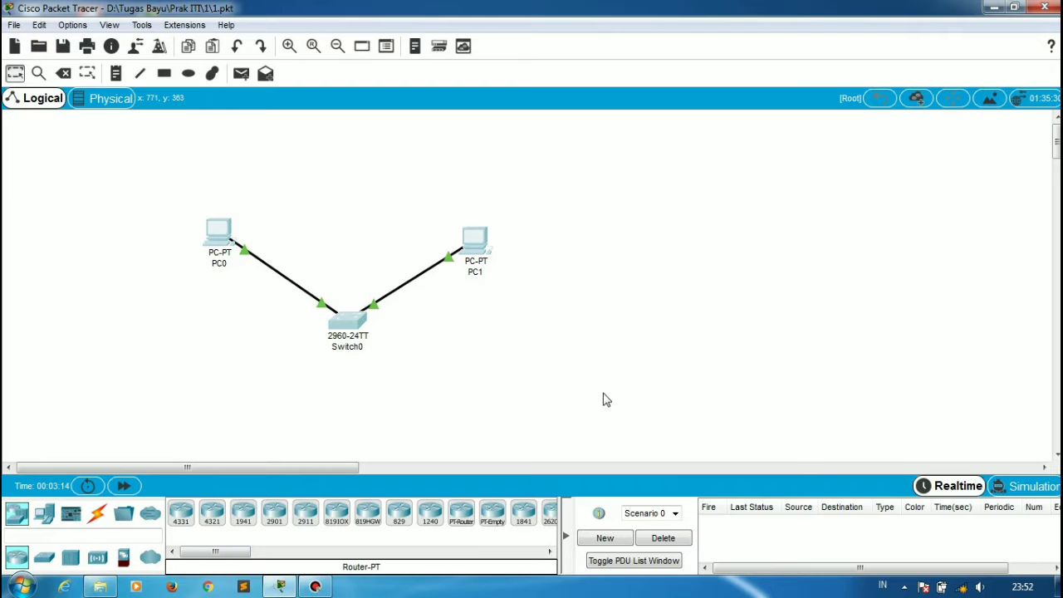
{"action": "left_click", "coordinate": [540, 402]}
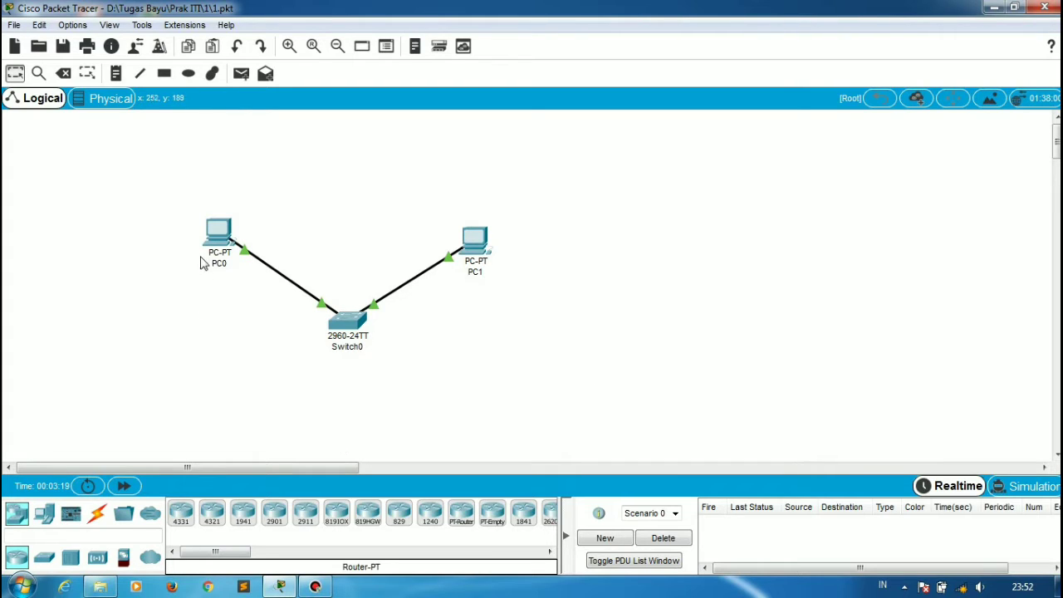
Step: Review the IPv4 address and subnet mask configured on PC0's FastEthernet0 interface, and close the device window
{"action": "mouse_move", "coordinate": [218, 242]}
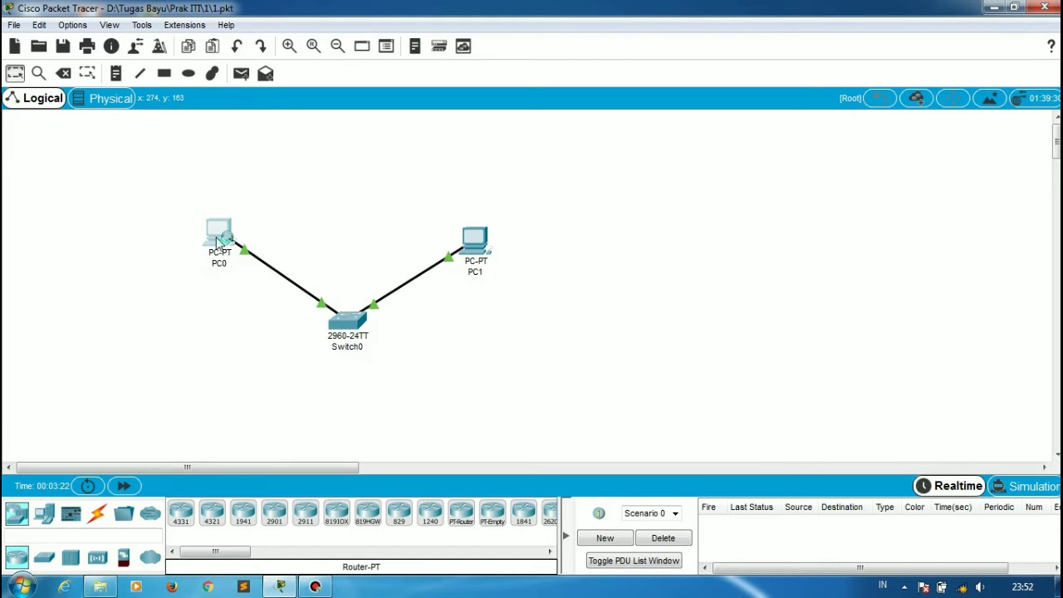
{"action": "left_click", "coordinate": [219, 242]}
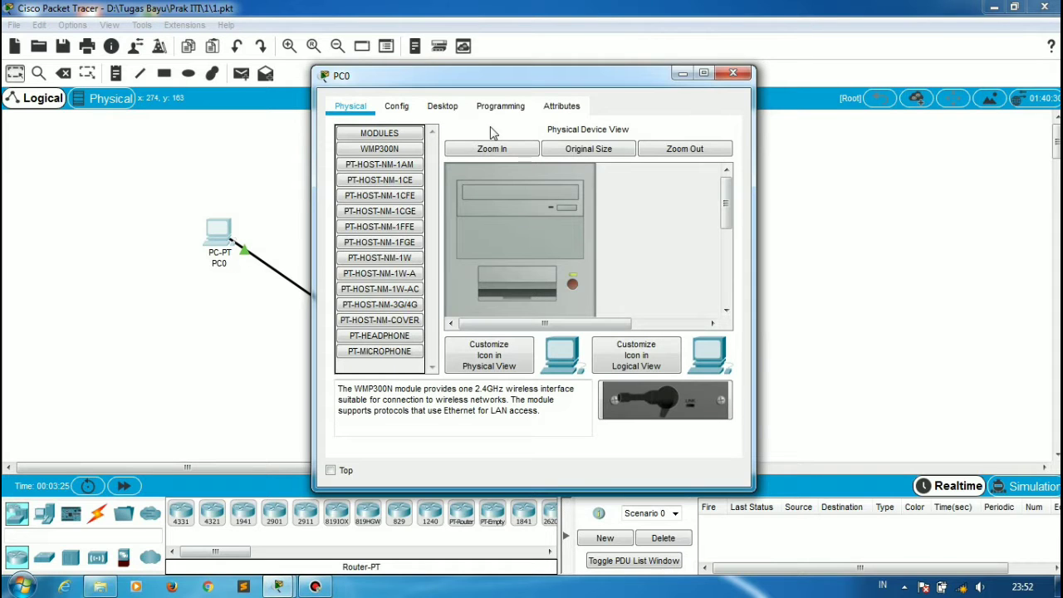
{"action": "left_click", "coordinate": [397, 114]}
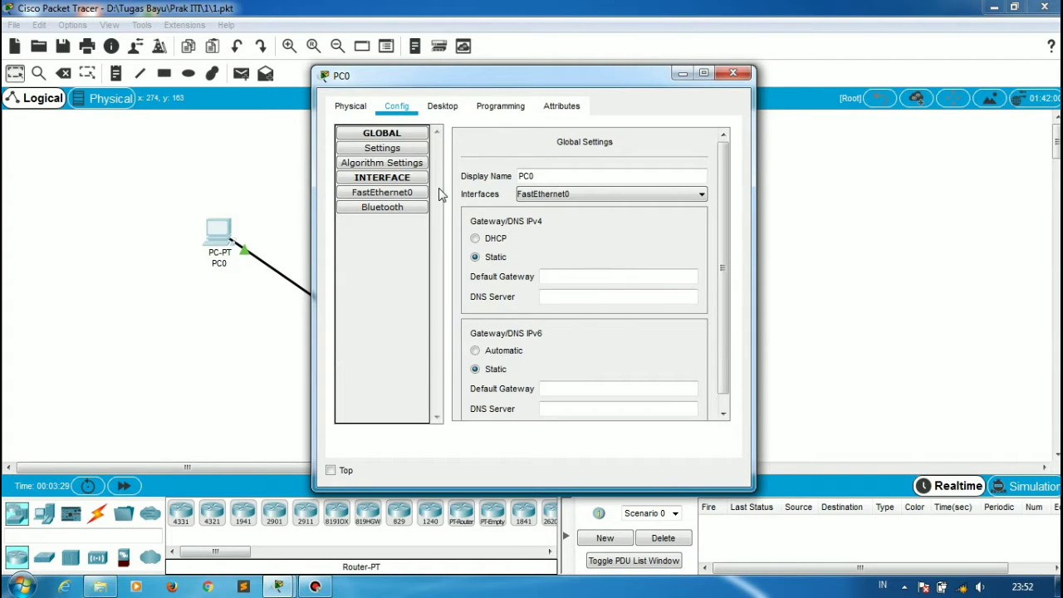
{"action": "left_click", "coordinate": [387, 196]}
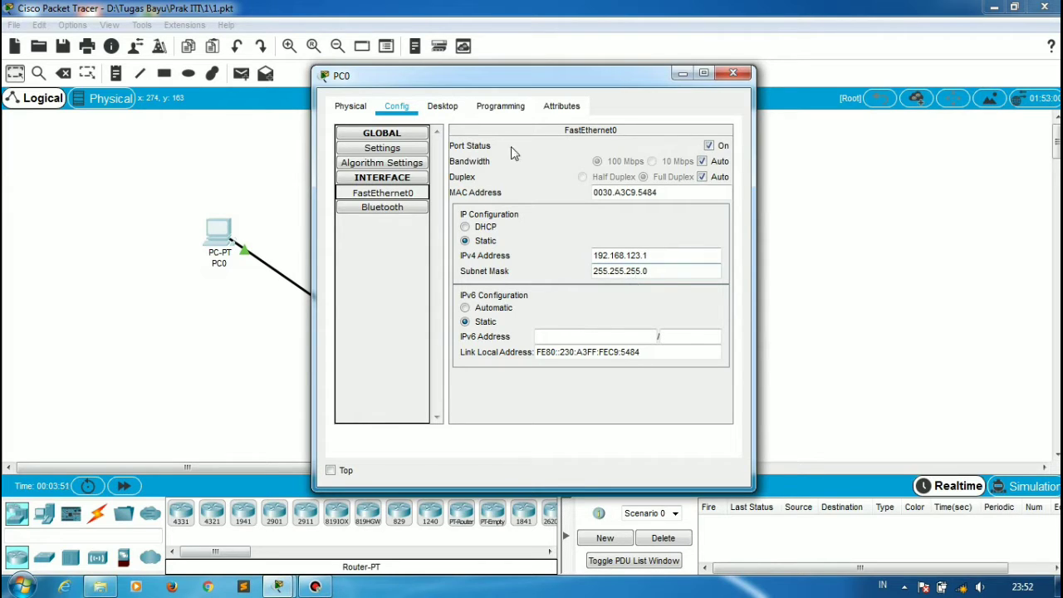
{"action": "left_click", "coordinate": [733, 75]}
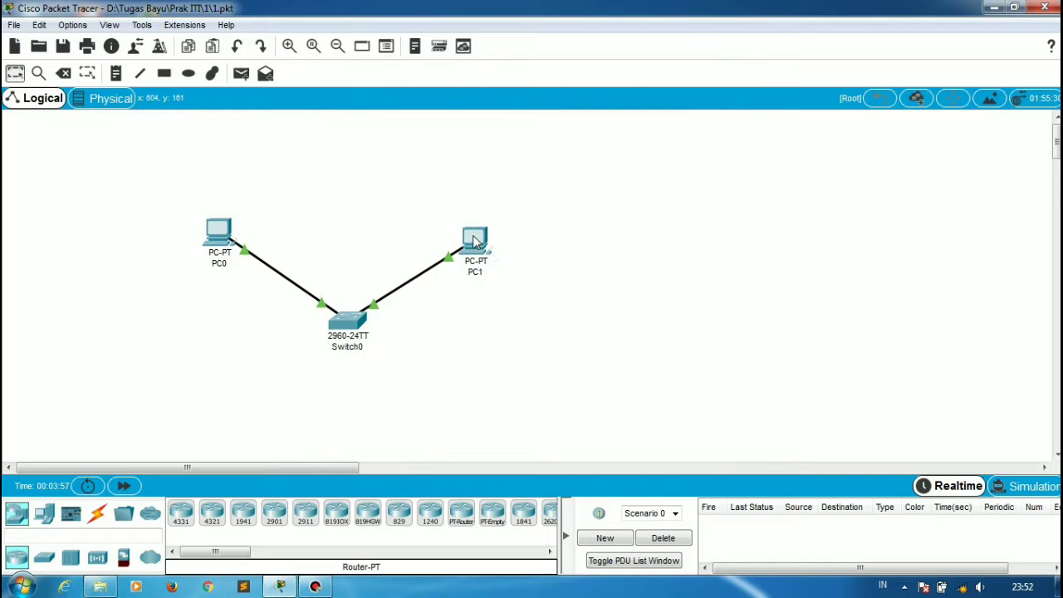
Step: Review the IPv4 address and subnet mask configured on PC1's FastEthernet0 interface, and close the device window
{"action": "left_click", "coordinate": [474, 240]}
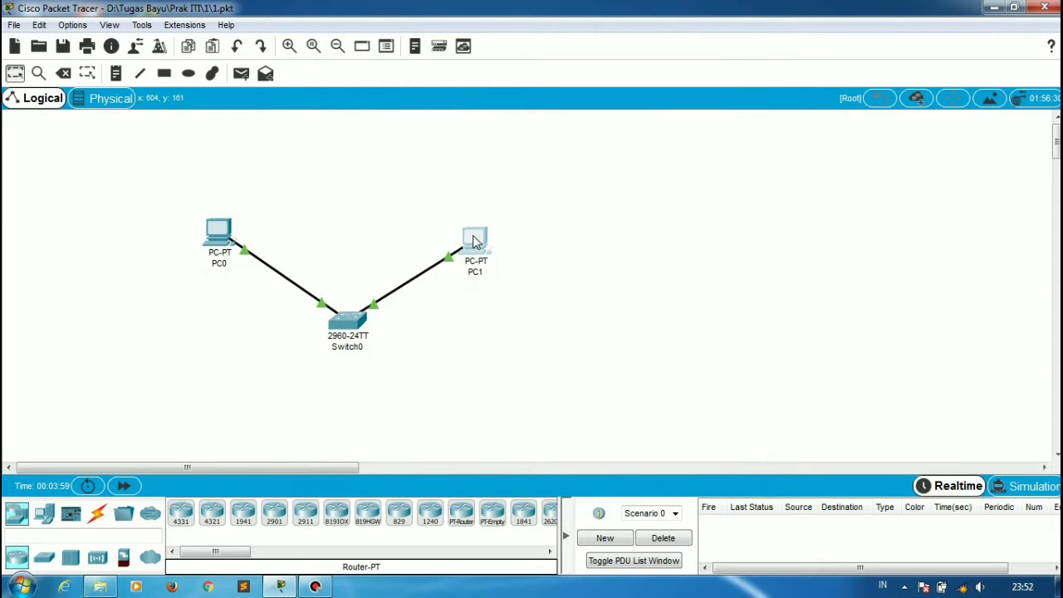
{"action": "left_click", "coordinate": [396, 109]}
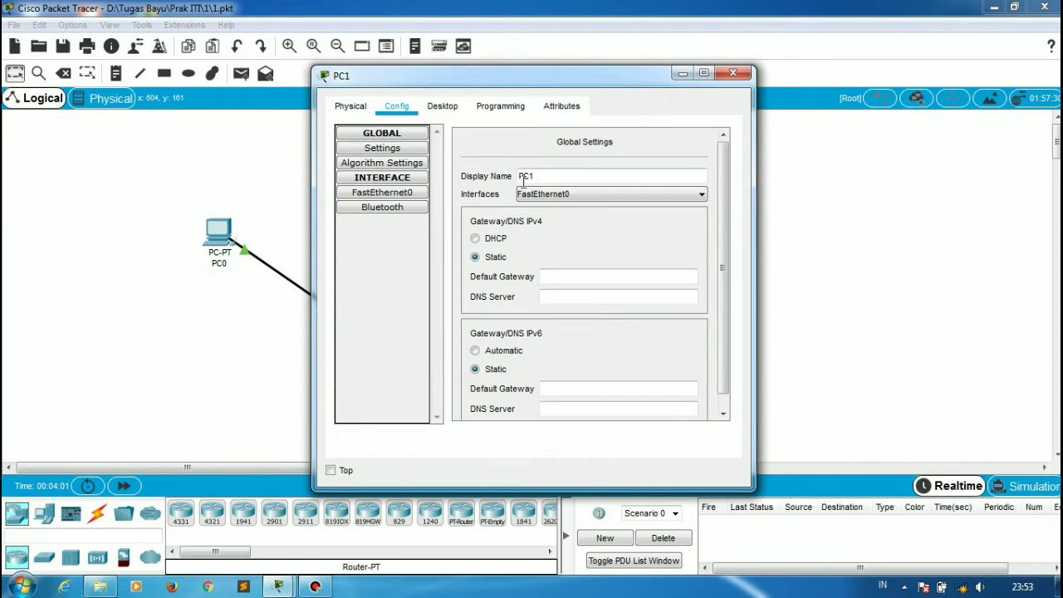
{"action": "left_click", "coordinate": [387, 192]}
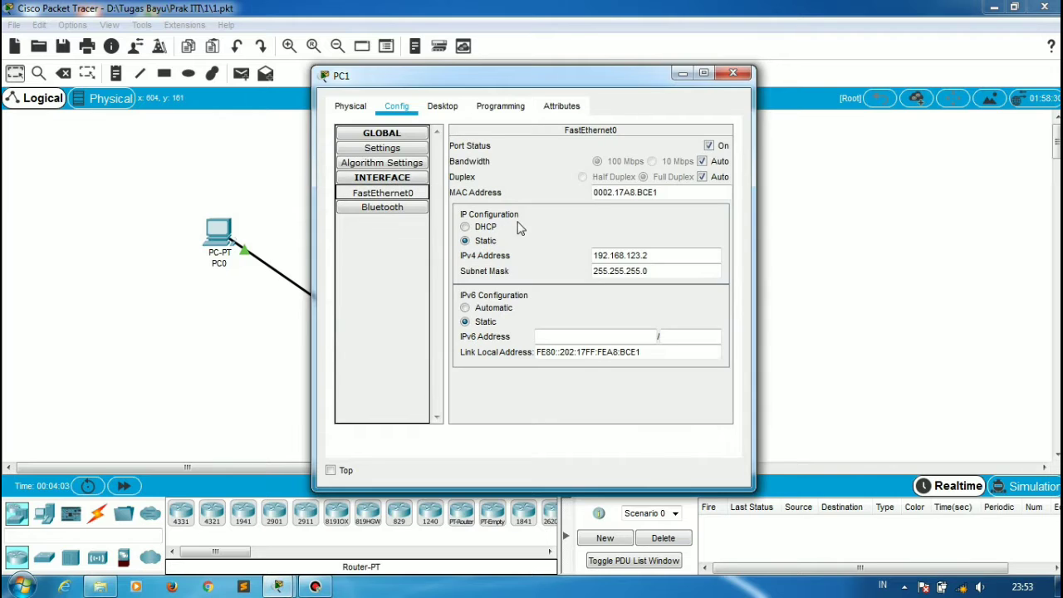
{"action": "left_click", "coordinate": [642, 261]}
{"action": "left_click", "coordinate": [735, 75]}
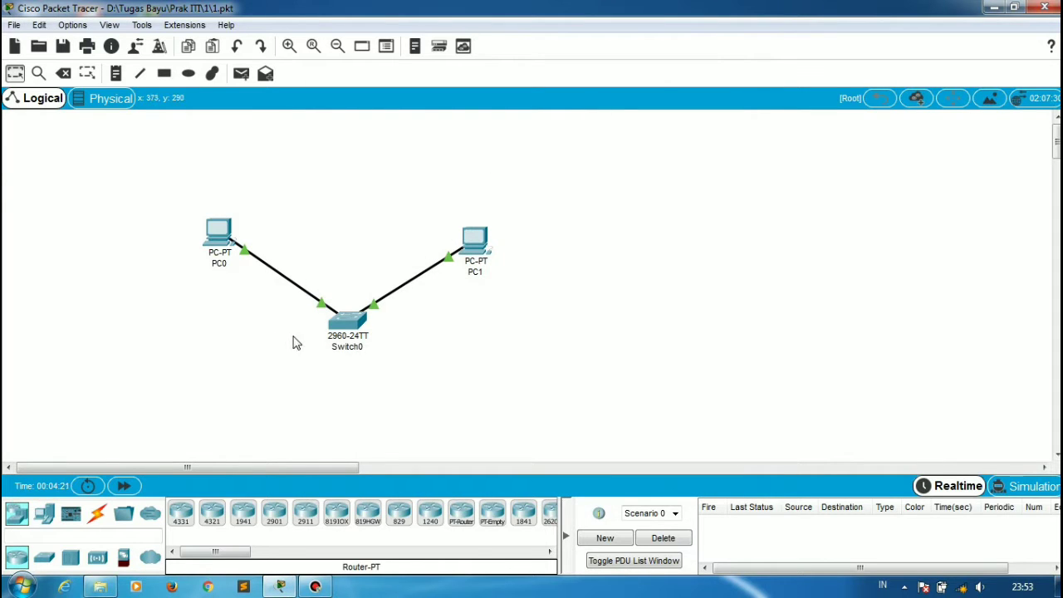
Step: Test the connection from PC0 to PC1 by running ping 192.168.123.2 in PC0's Command Prompt, and close the device window
{"action": "left_click", "coordinate": [221, 242]}
{"action": "left_click", "coordinate": [441, 105]}
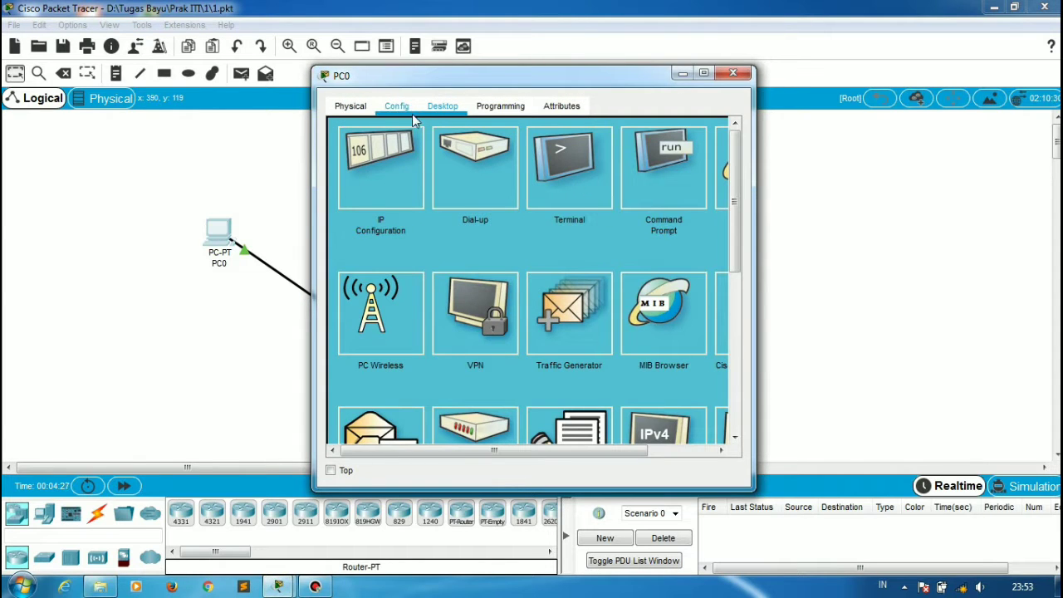
{"action": "left_click", "coordinate": [662, 184]}
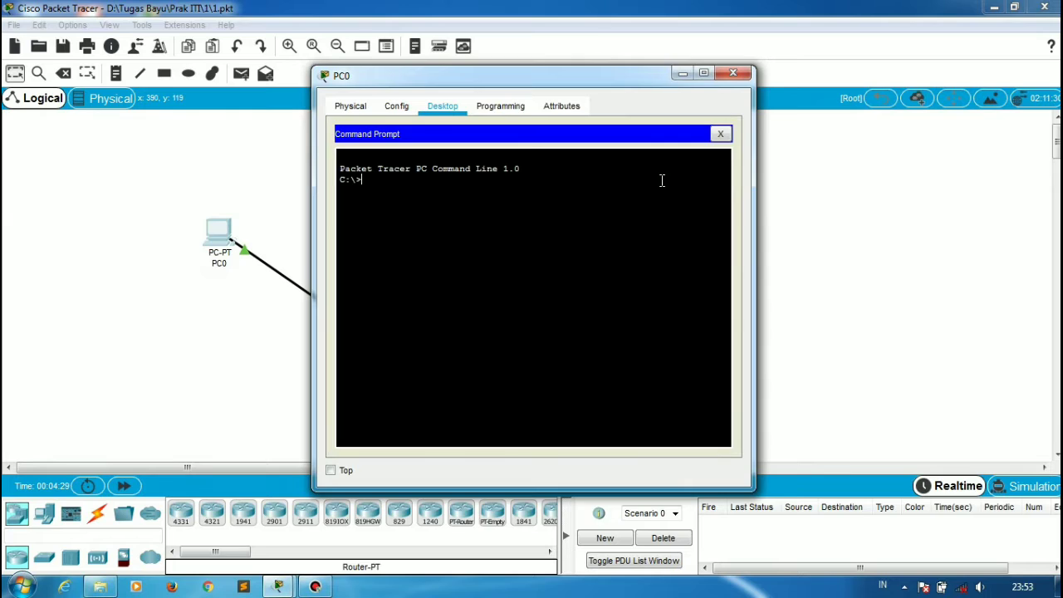
{"action": "type", "text": "ping"}
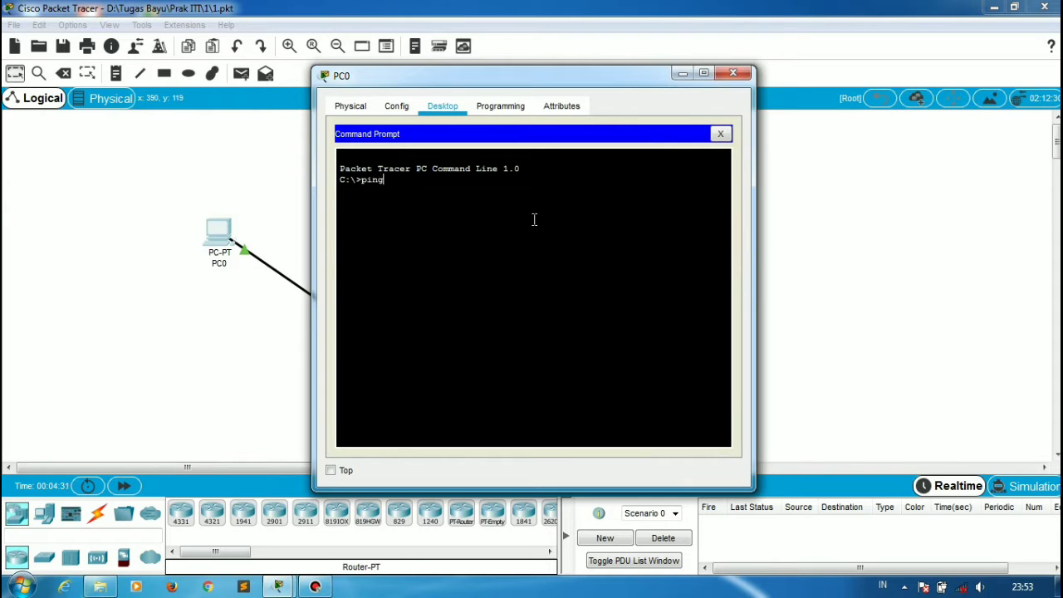
{"action": "type", "text": " 192.168.123.2"}
{"action": "key", "text": "Return"}
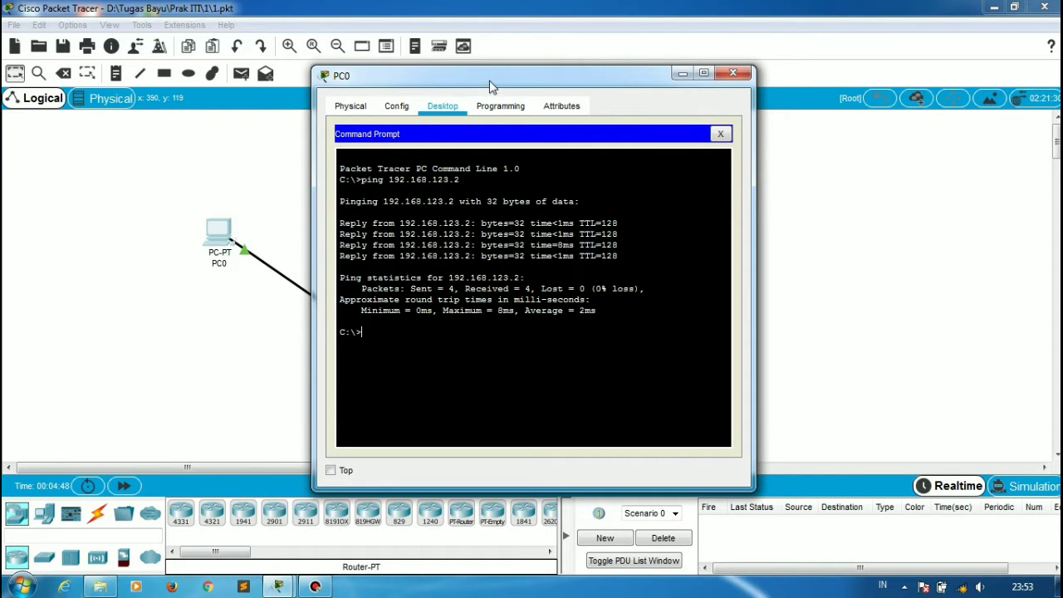
{"action": "left_click_drag", "start_coordinate": [491, 85], "coordinate": [475, 89]}
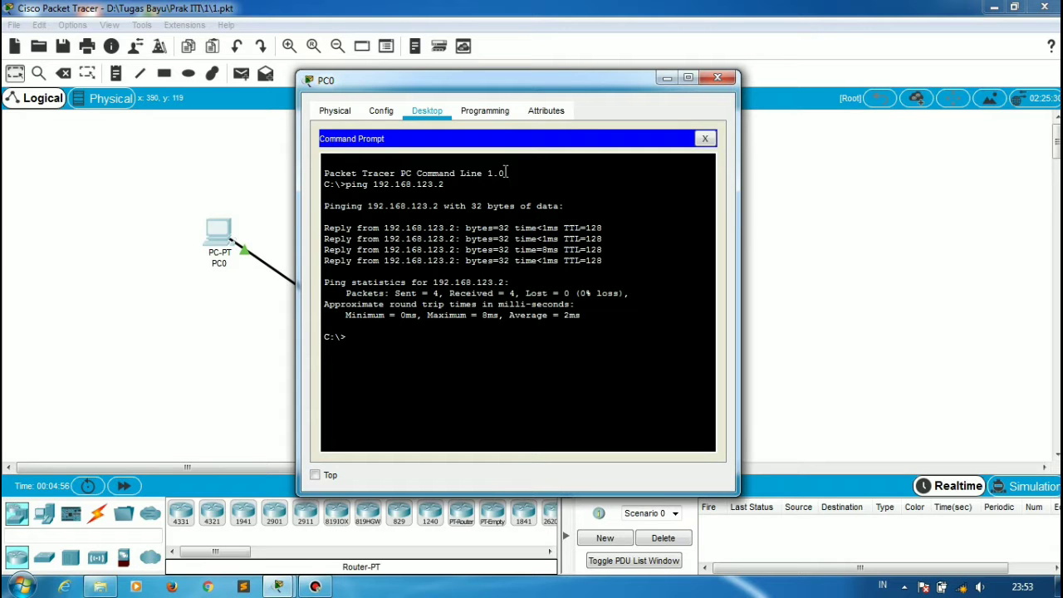
{"action": "left_click_drag", "start_coordinate": [560, 83], "coordinate": [794, 90]}
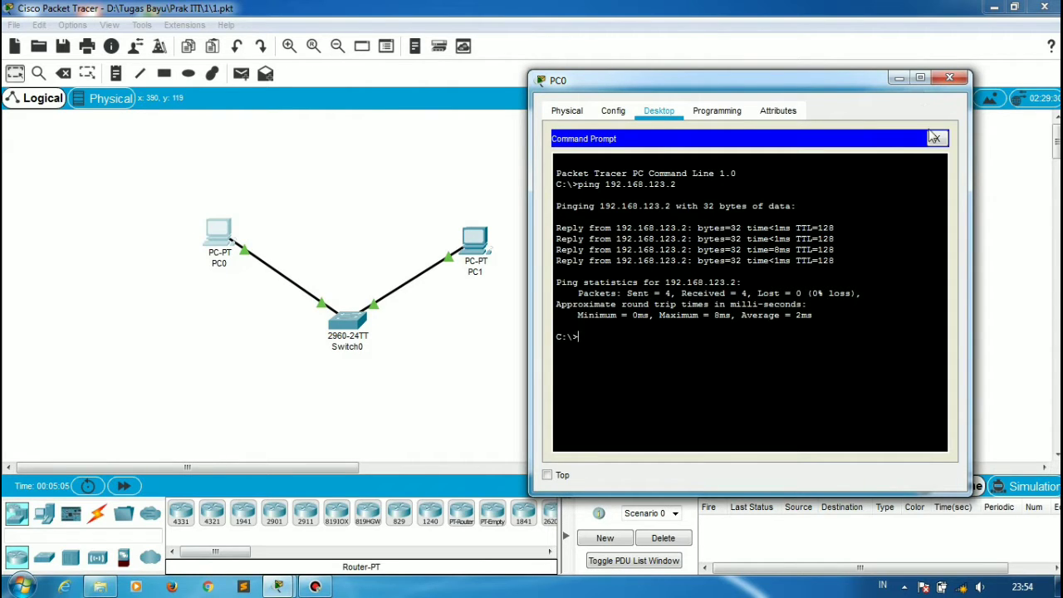
{"action": "left_click", "coordinate": [938, 139]}
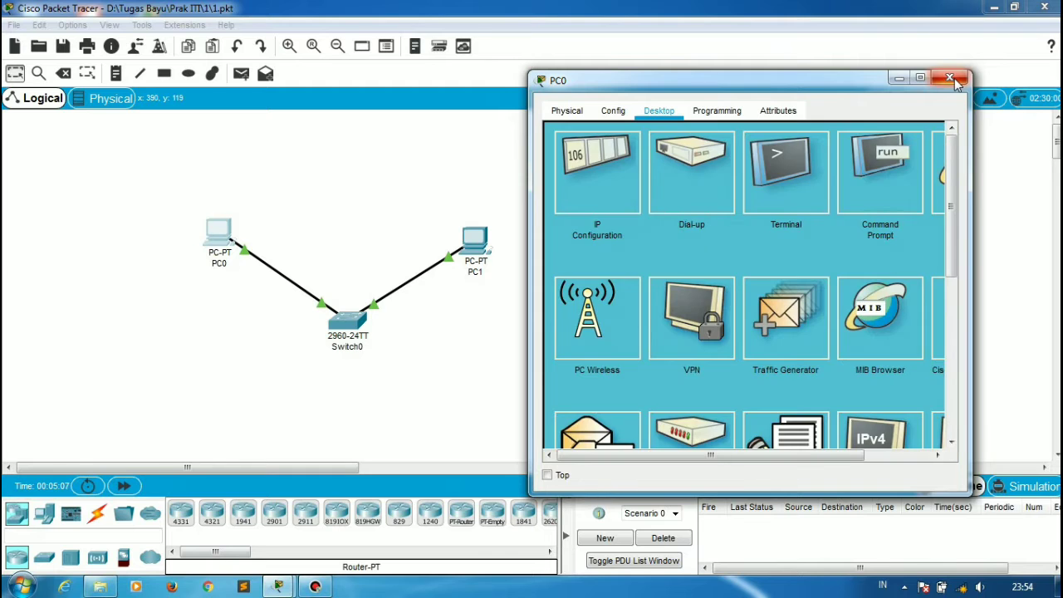
{"action": "left_click", "coordinate": [952, 78]}
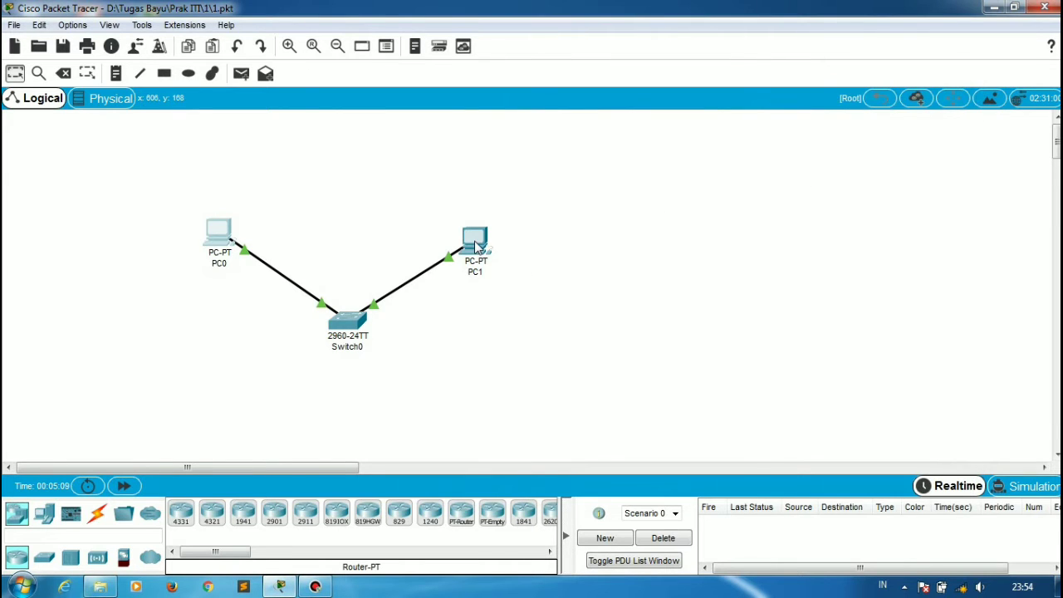
Step: Test the connection from PC1 to PC0 by running ping 192.168.123.1 in PC1's Command Prompt, and close the device window
{"action": "left_click", "coordinate": [476, 245]}
{"action": "left_click", "coordinate": [429, 107]}
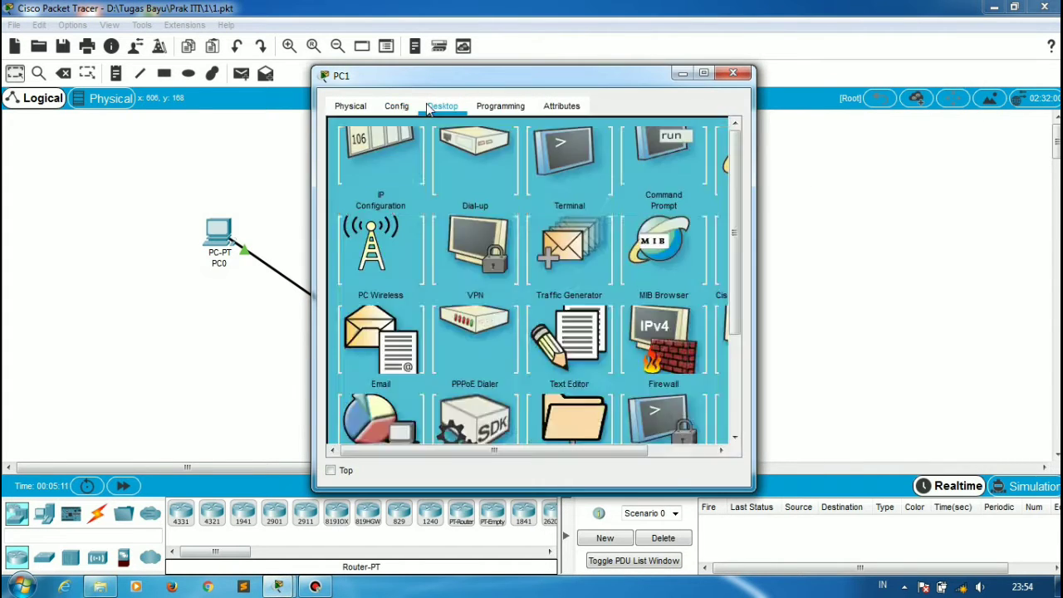
{"action": "left_click", "coordinate": [680, 189]}
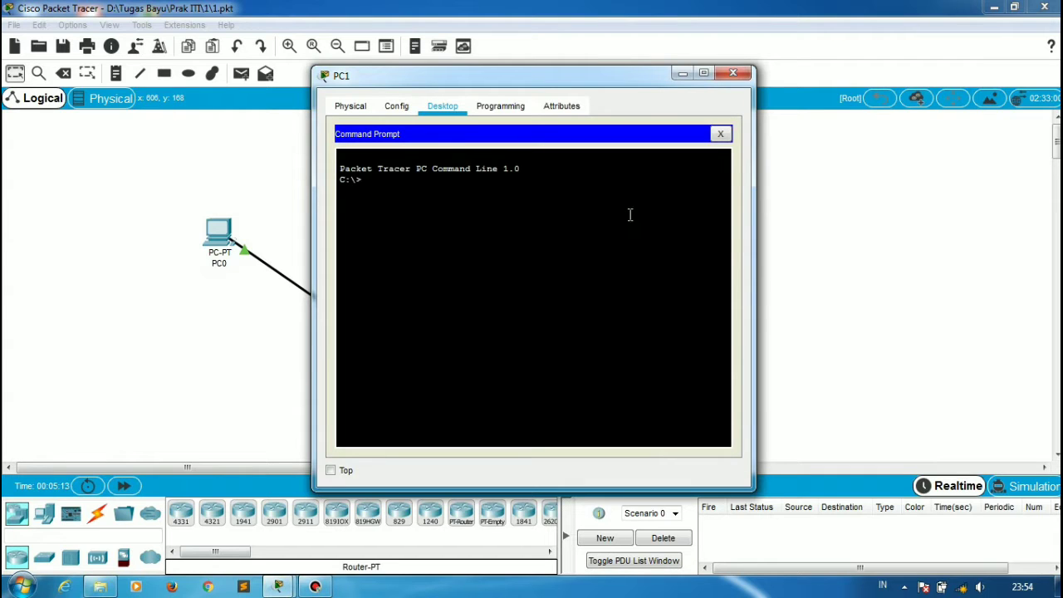
{"action": "type", "text": "ping 192.168.123.1"}
{"action": "key", "text": "Return"}
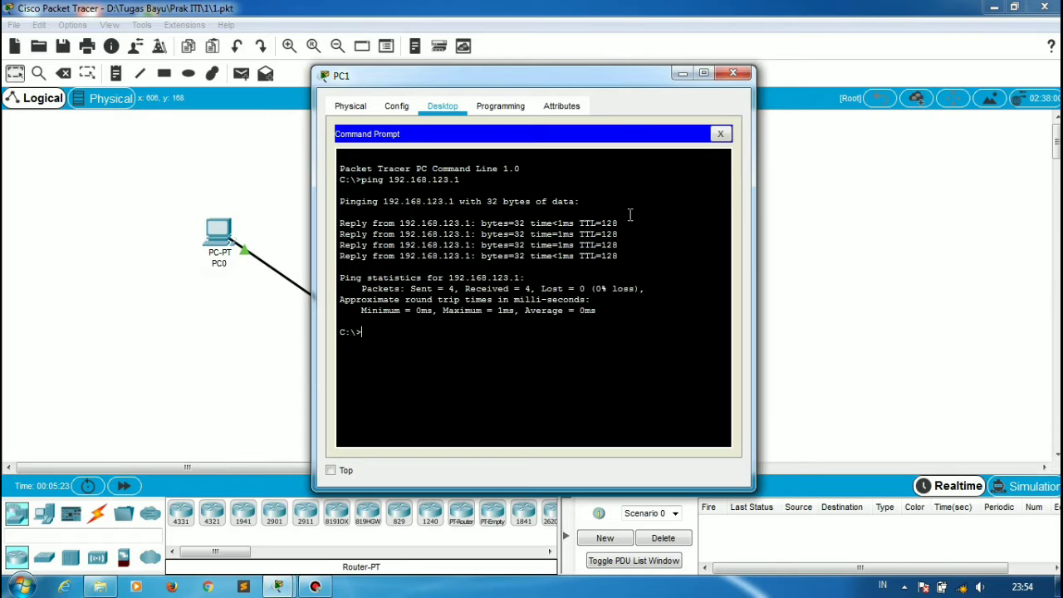
{"action": "left_click", "coordinate": [355, 106]}
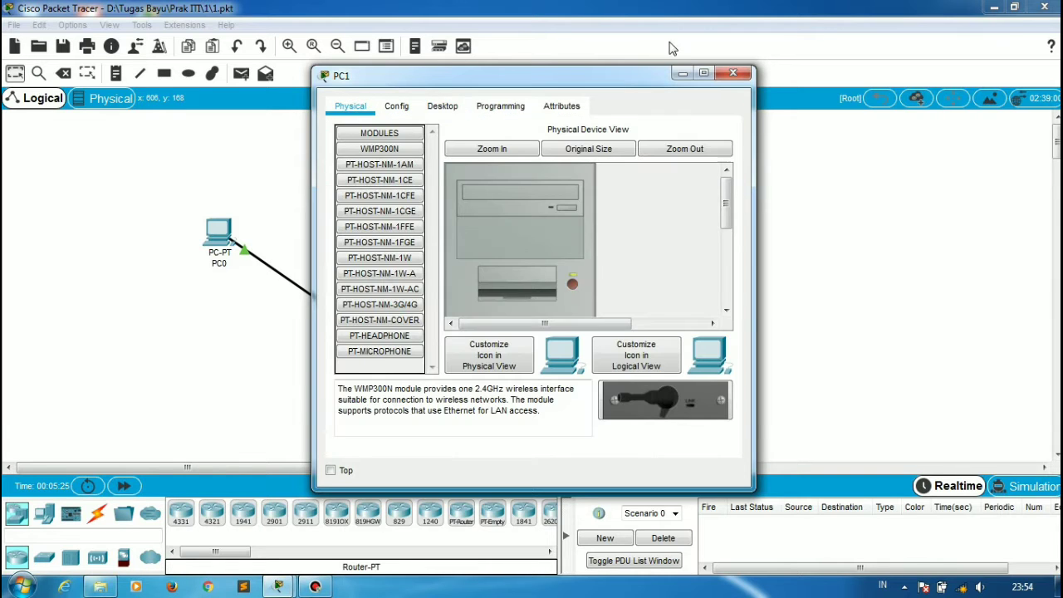
{"action": "left_click", "coordinate": [742, 76]}
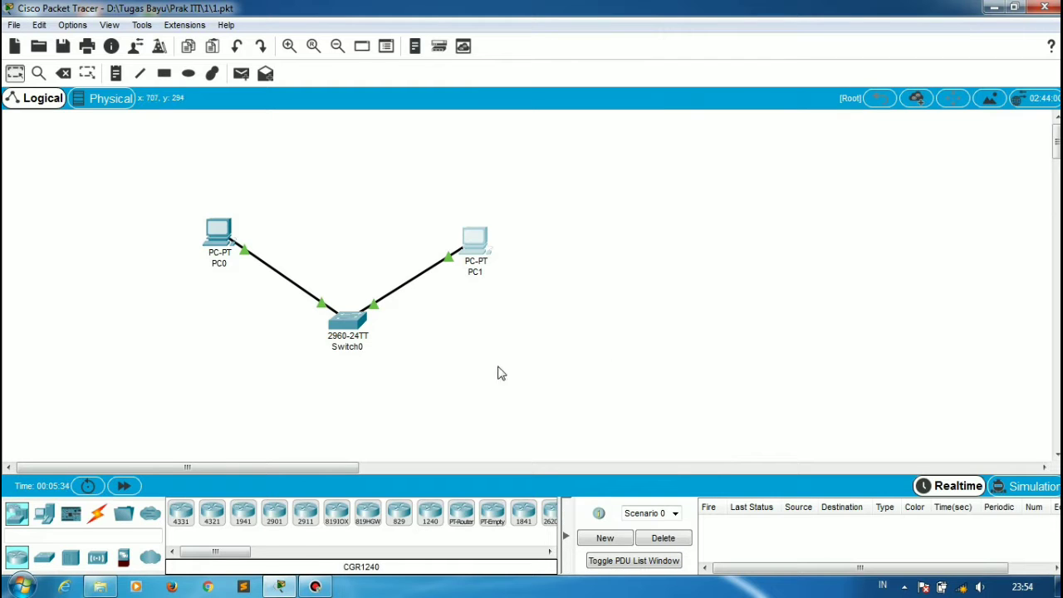
{"action": "mouse_move", "coordinate": [526, 7]}
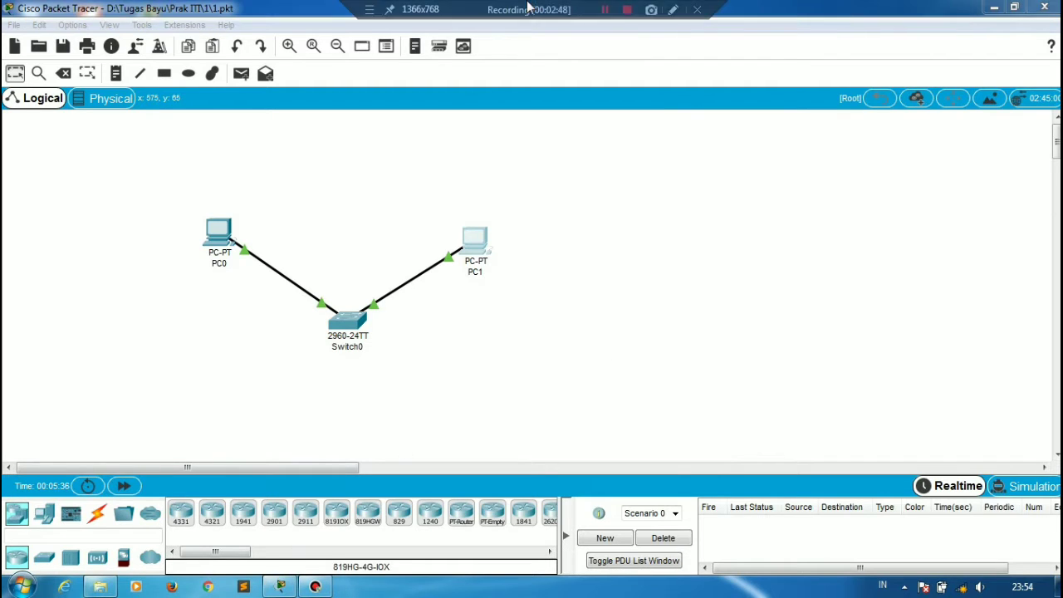
{"action": "left_click", "coordinate": [606, 10]}
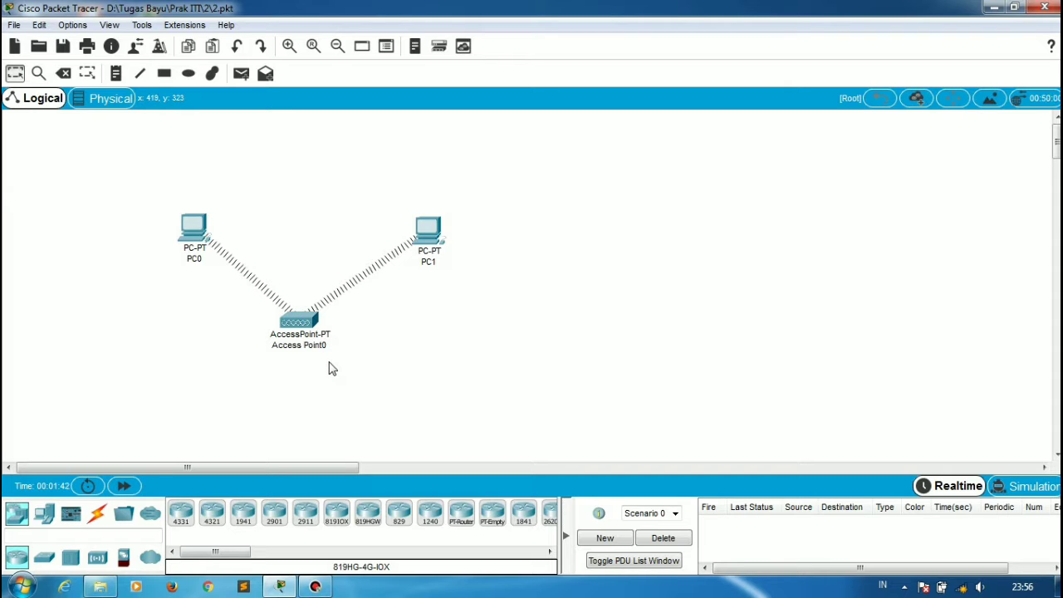
Step: In the access point network, set PC0's Wireless0 IPv4 address to 192.168.123.1, fill in its default subnet mask, and close the device window
{"action": "left_click", "coordinate": [198, 246]}
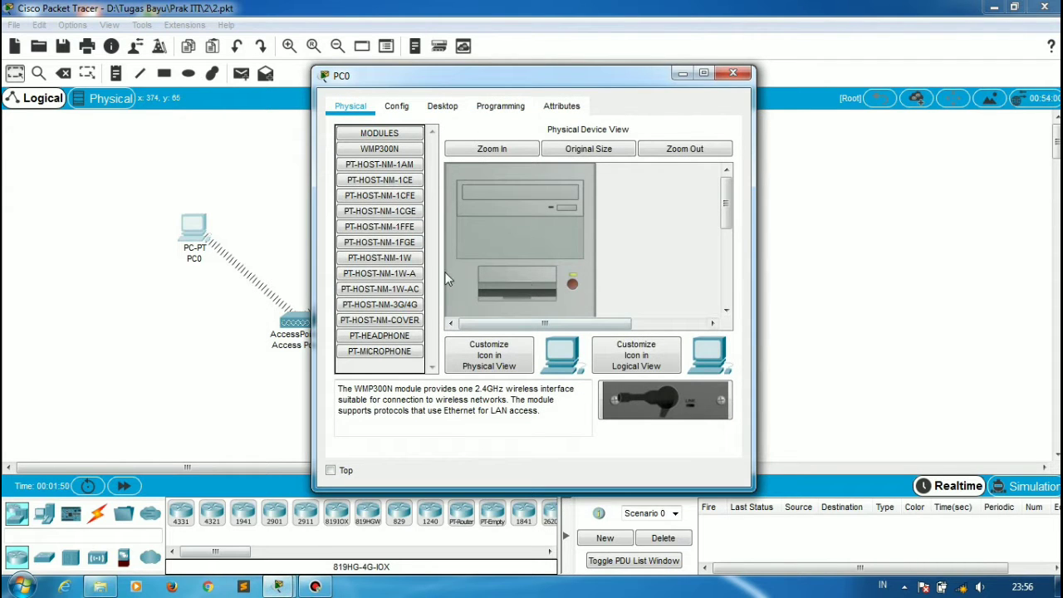
{"action": "left_click_drag", "start_coordinate": [728, 210], "coordinate": [727, 291]}
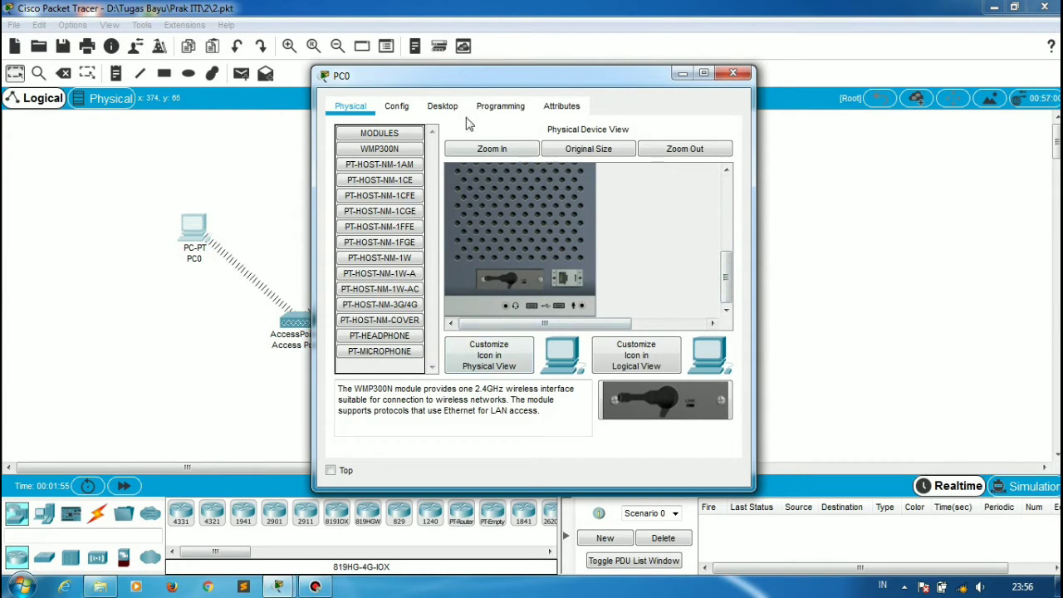
{"action": "left_click_drag", "start_coordinate": [729, 280], "coordinate": [728, 187]}
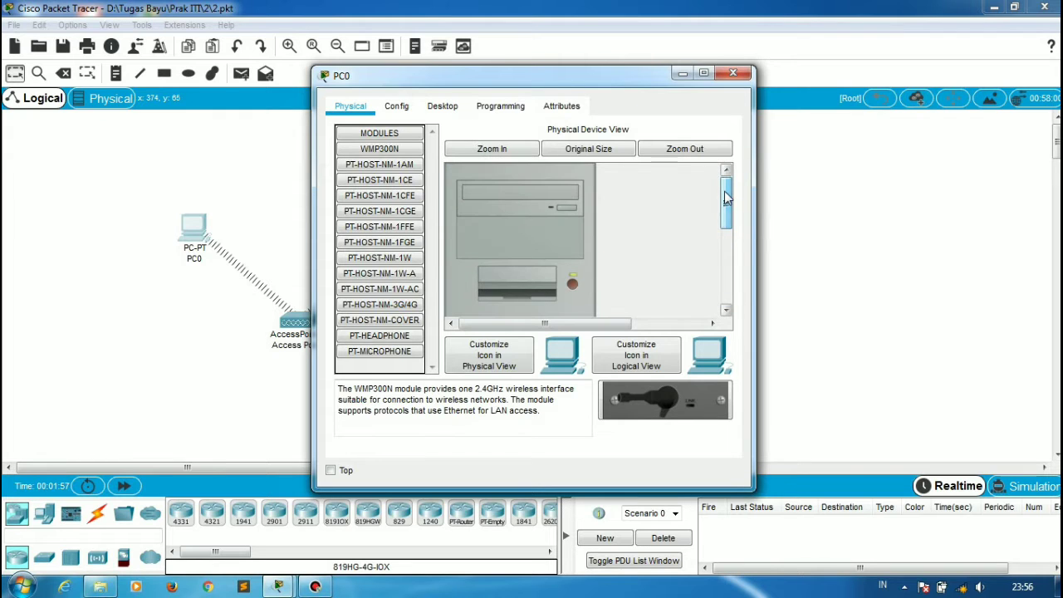
{"action": "left_click", "coordinate": [406, 111]}
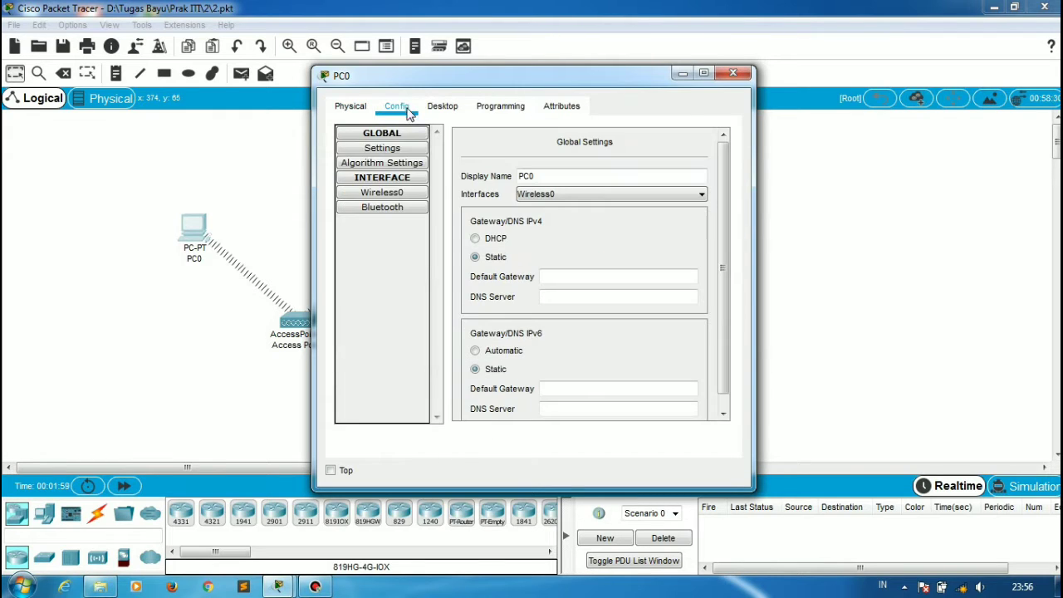
{"action": "left_click", "coordinate": [381, 192]}
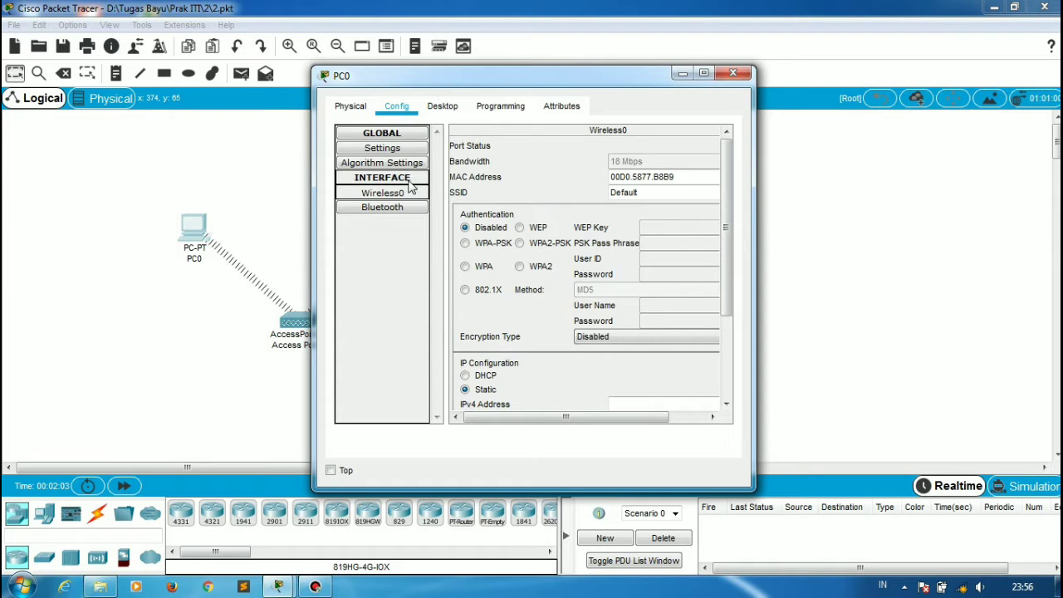
{"action": "left_click_drag", "start_coordinate": [725, 226], "coordinate": [728, 295]}
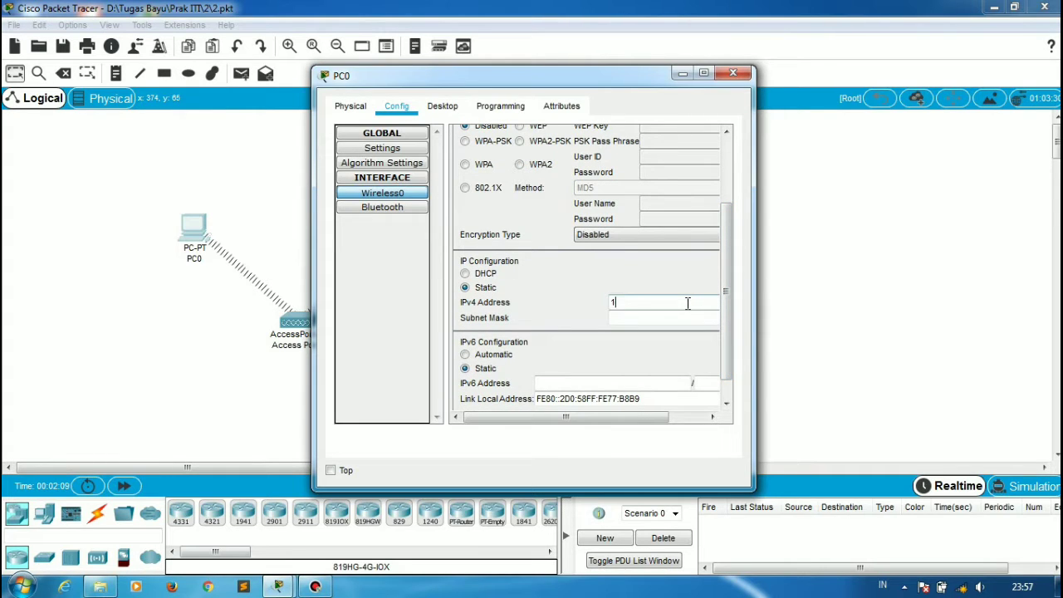
{"action": "left_click", "coordinate": [688, 303]}
{"action": "type", "text": "192.168.123.1"}
{"action": "left_click", "coordinate": [654, 319]}
{"action": "left_click", "coordinate": [734, 76]}
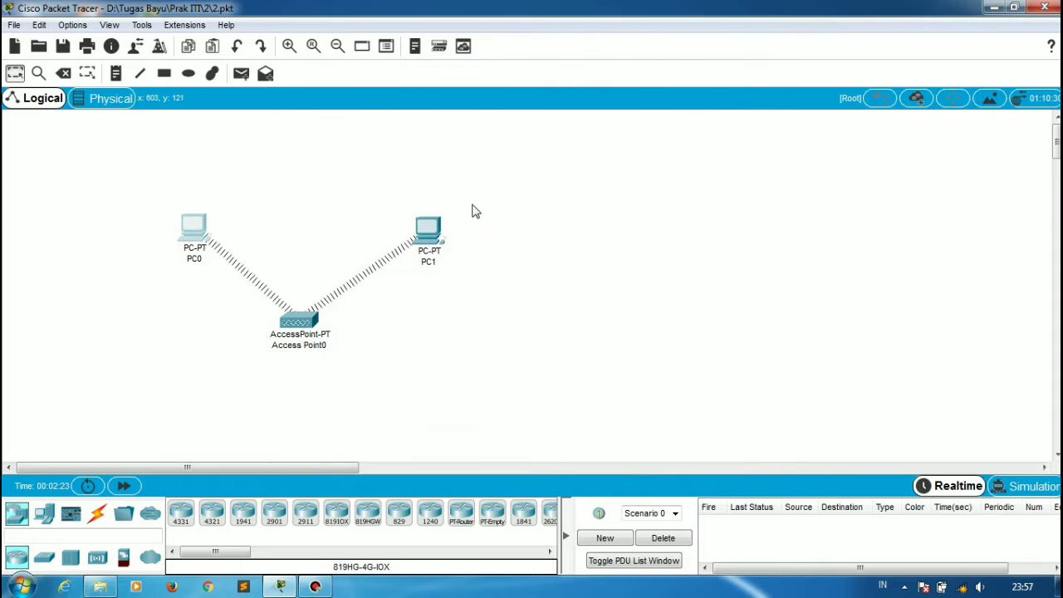
Step: Set PC1's Wireless0 IPv4 address to 192.168.123.2, fill in its default subnet mask 255.255.255.0, and close the device window
{"action": "left_click", "coordinate": [430, 235]}
{"action": "left_click", "coordinate": [397, 107]}
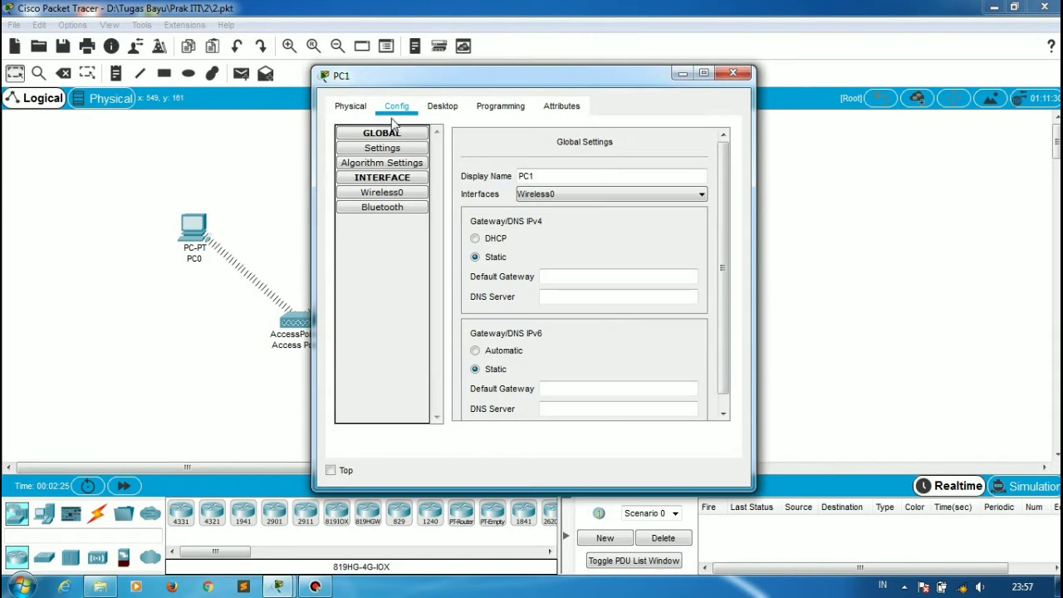
{"action": "left_click", "coordinate": [415, 193]}
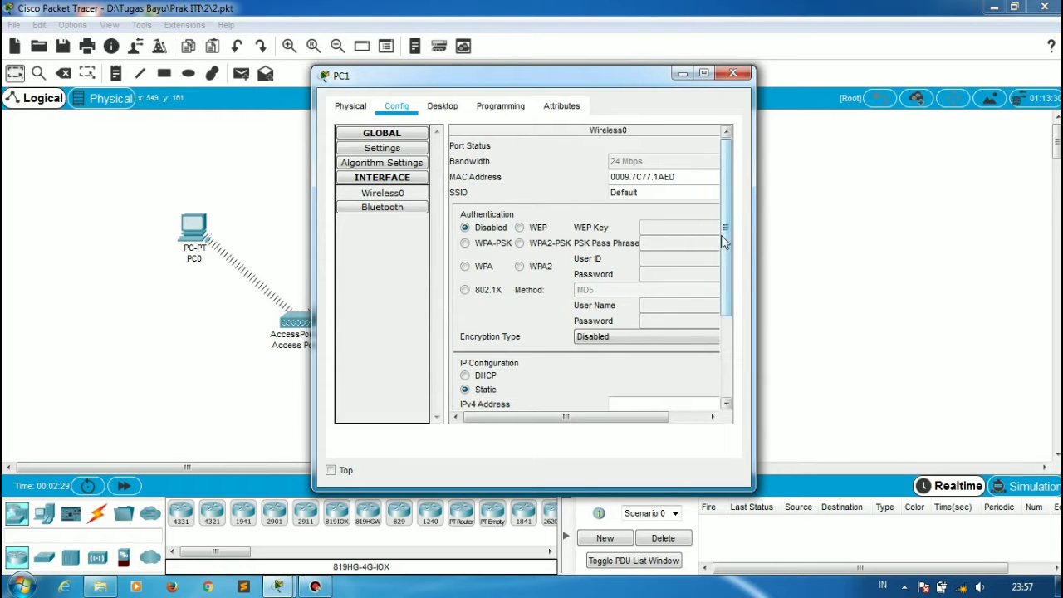
{"action": "left_click_drag", "start_coordinate": [725, 234], "coordinate": [726, 309]}
{"action": "left_click", "coordinate": [664, 291]}
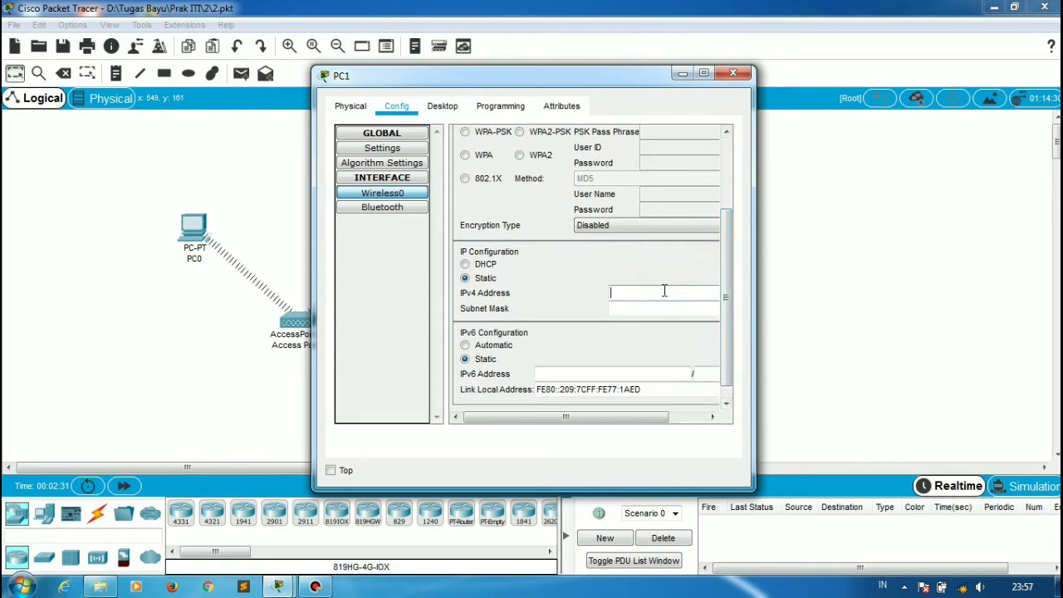
{"action": "type", "text": "192.168.123.2"}
{"action": "left_click", "coordinate": [665, 307]}
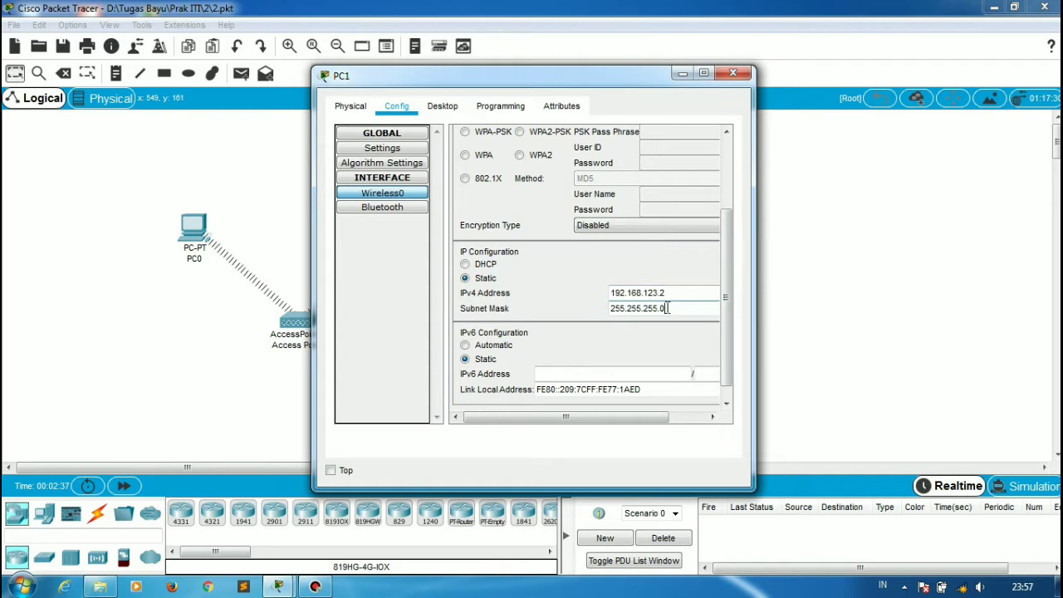
{"action": "left_click", "coordinate": [734, 76]}
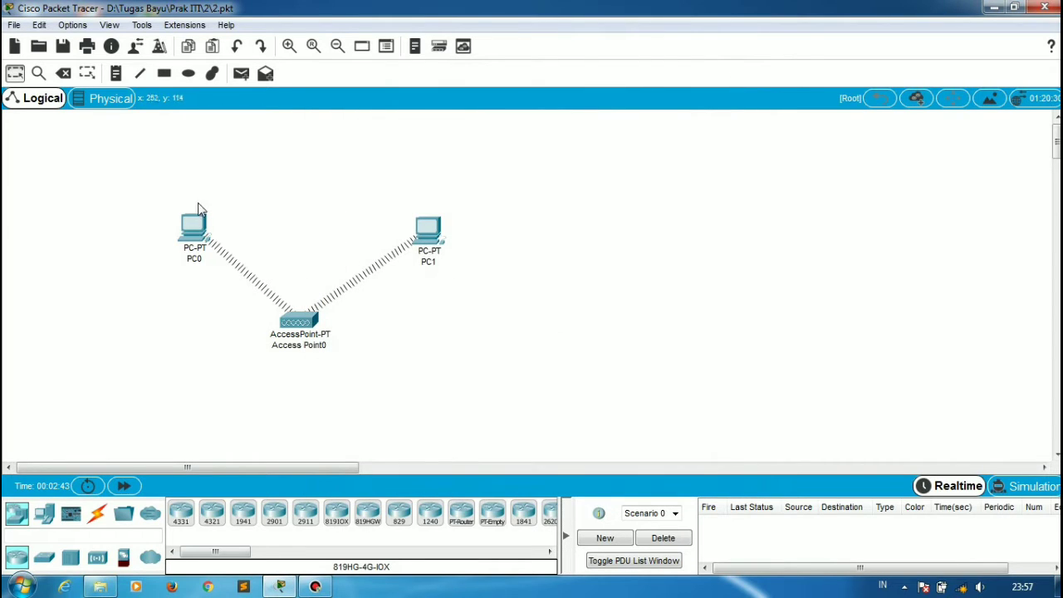
Step: Test the wireless connection from PC0 to PC1 by running ping 192.168.123.2 in PC0's Command Prompt, and close the device window
{"action": "left_click", "coordinate": [201, 235]}
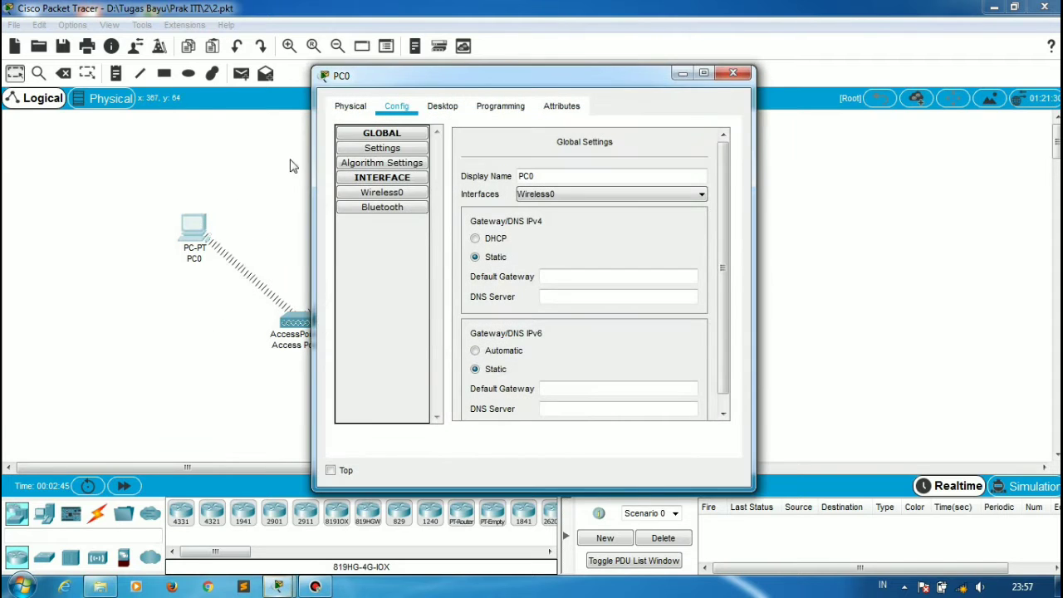
{"action": "left_click", "coordinate": [445, 106]}
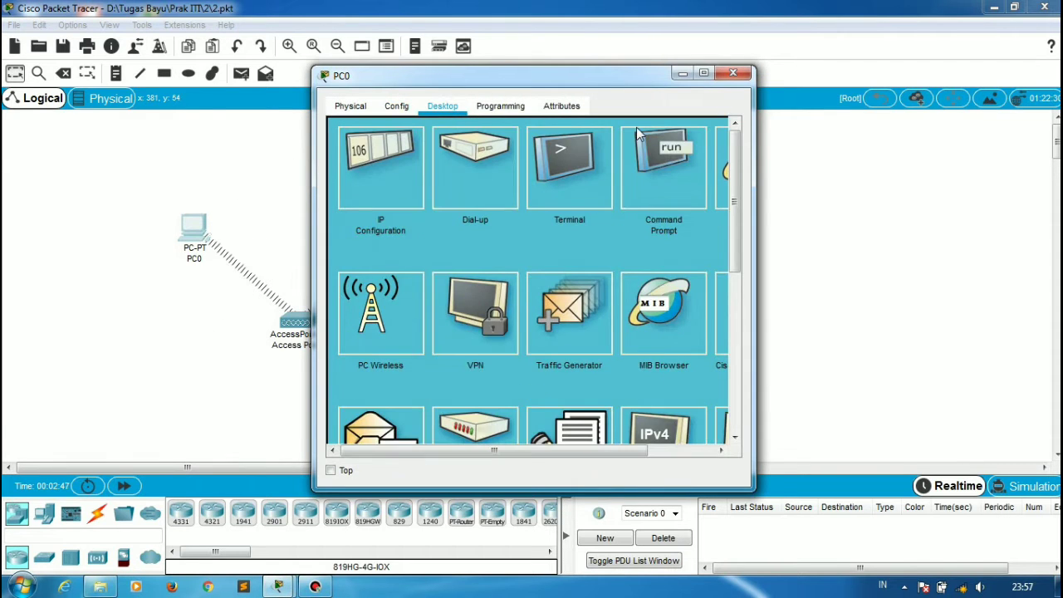
{"action": "left_click", "coordinate": [679, 189]}
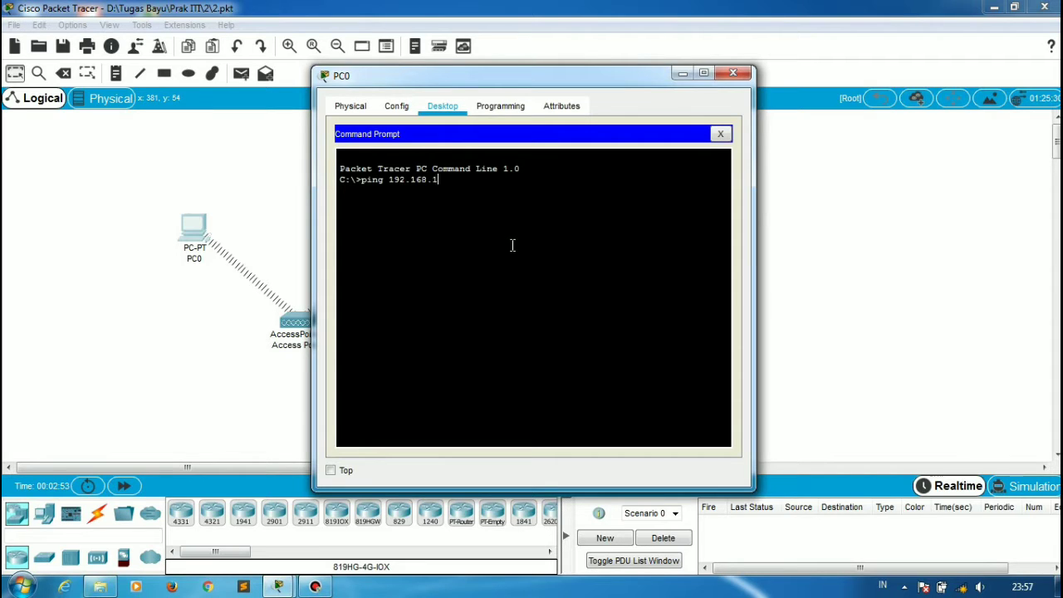
{"action": "type", "text": "ping 192.168.123.2"}
{"action": "key", "text": "Return"}
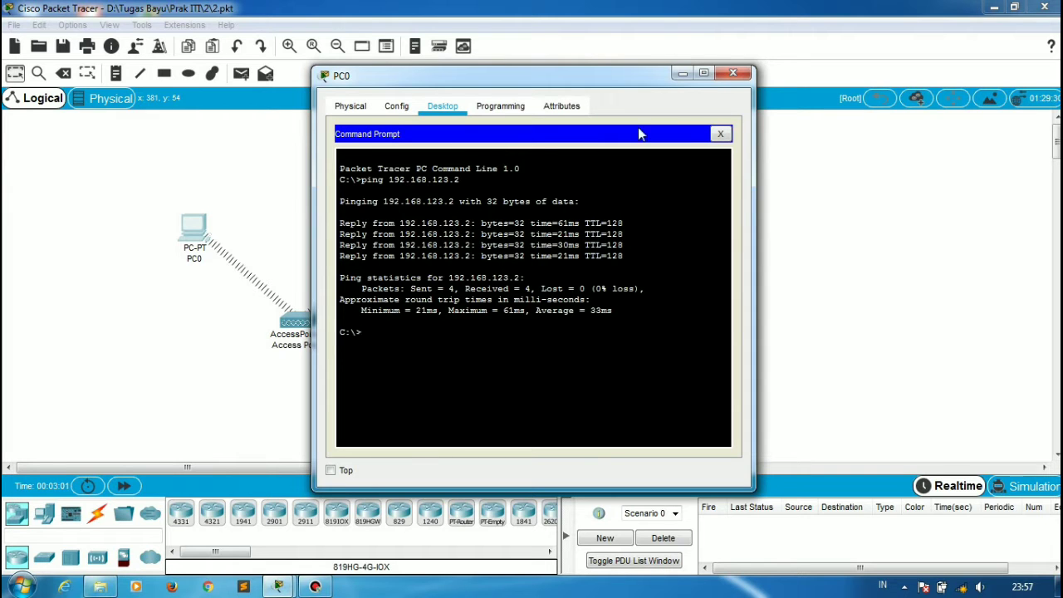
{"action": "left_click", "coordinate": [720, 134]}
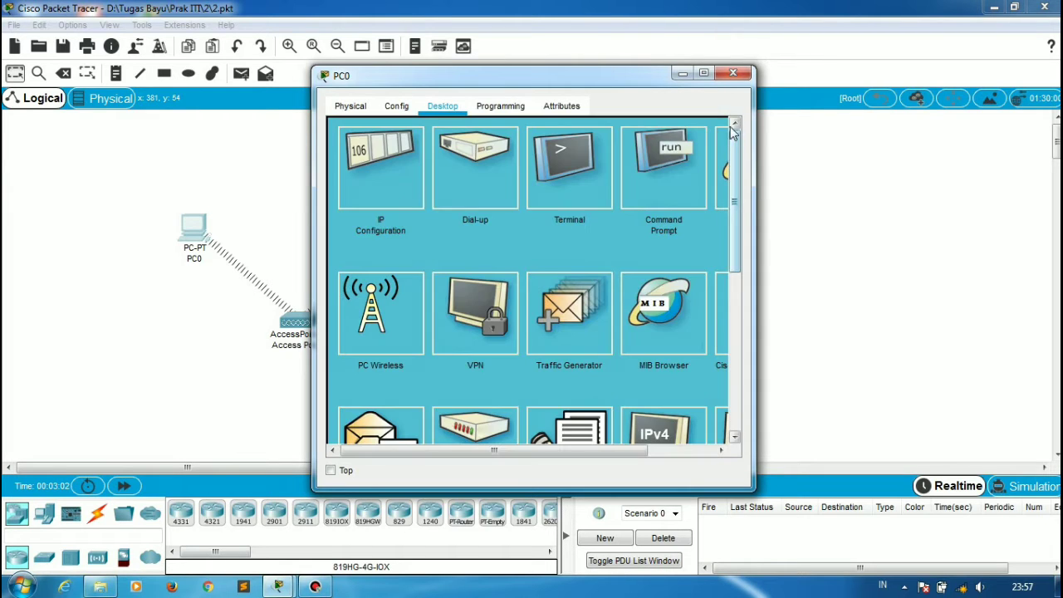
{"action": "left_click", "coordinate": [735, 74]}
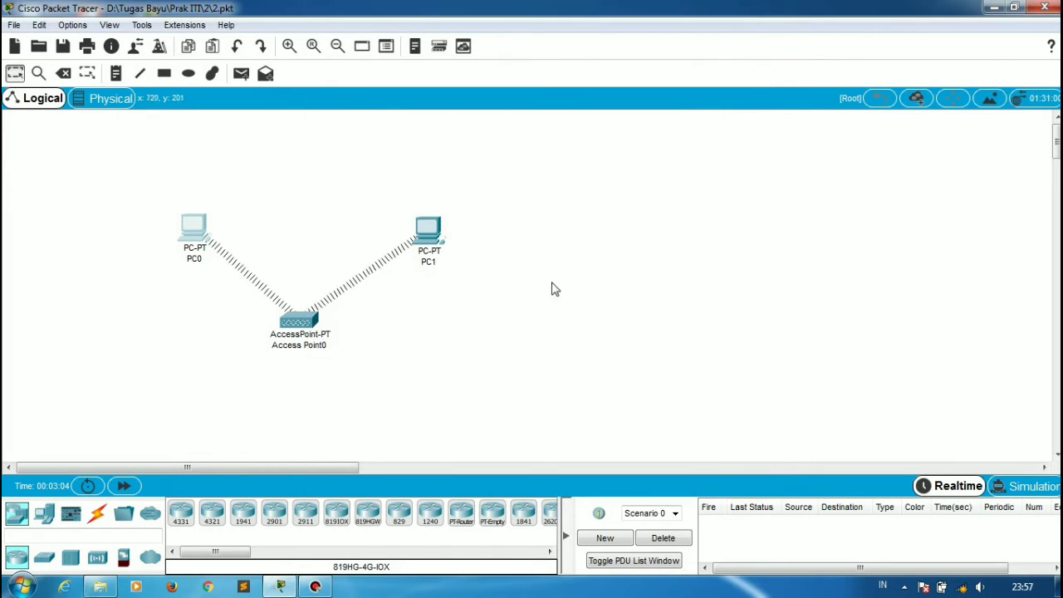
Step: Test the wireless connection from PC1 to PC0 by running ping 192.168.123.1 in PC1's Command Prompt, and close the device window
{"action": "left_click", "coordinate": [426, 239]}
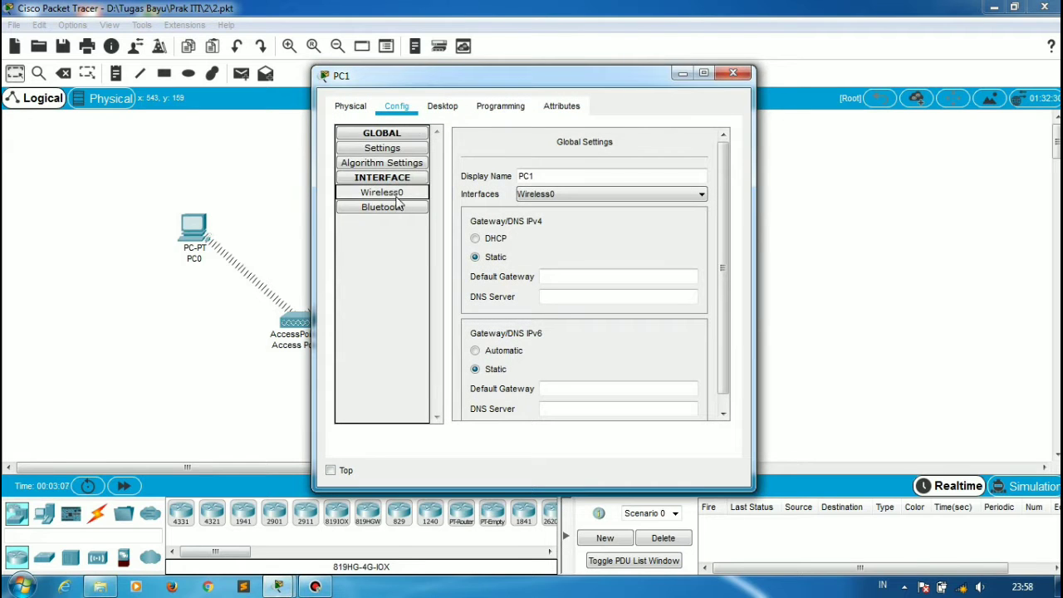
{"action": "left_click", "coordinate": [441, 106]}
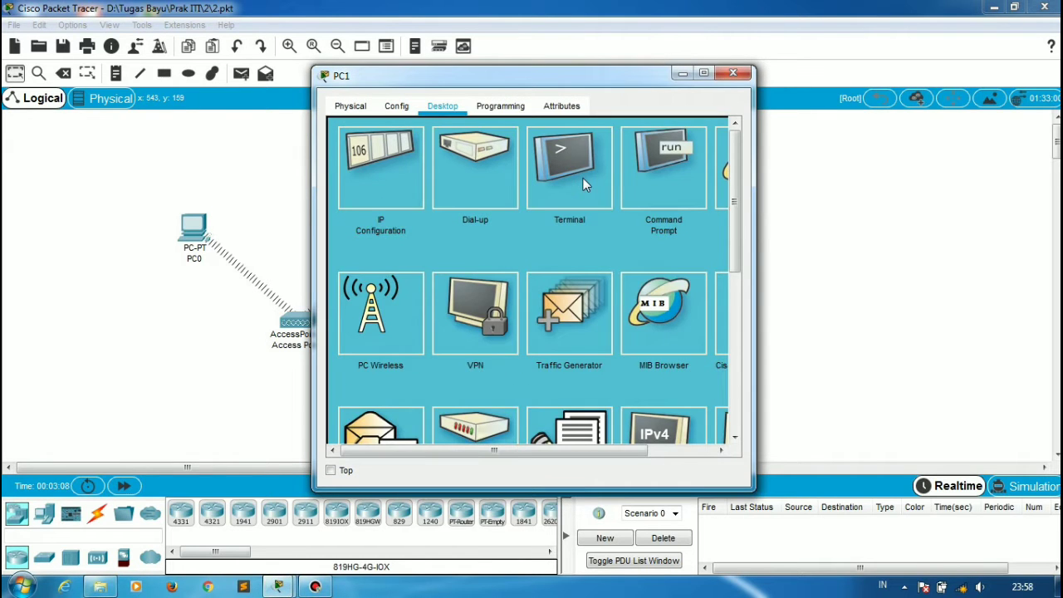
{"action": "left_click", "coordinate": [652, 200]}
{"action": "type", "text": "p"}
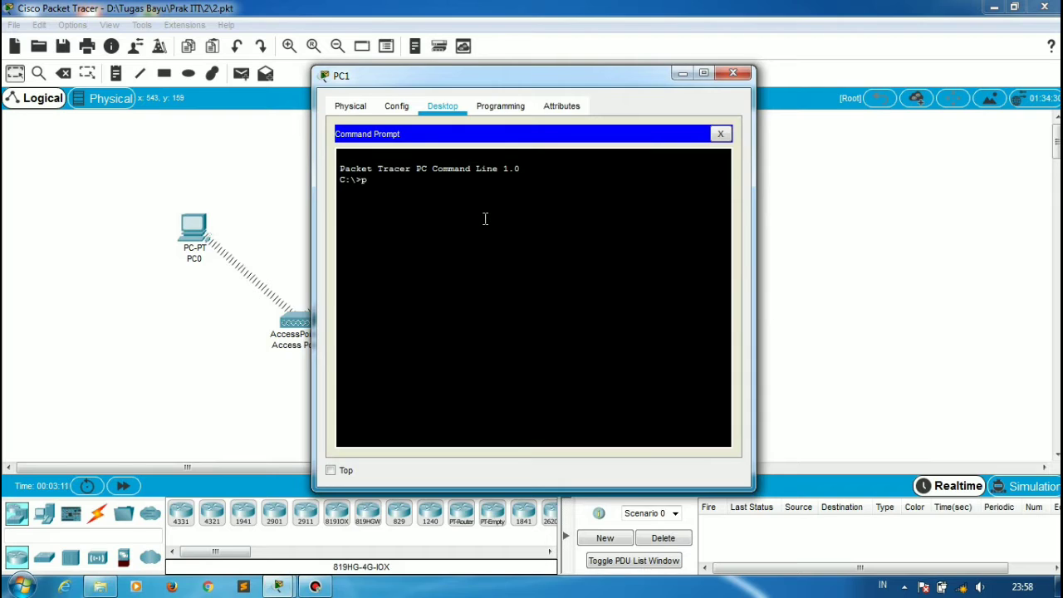
{"action": "type", "text": "ing 192.168.123.1"}
{"action": "key", "text": "Return"}
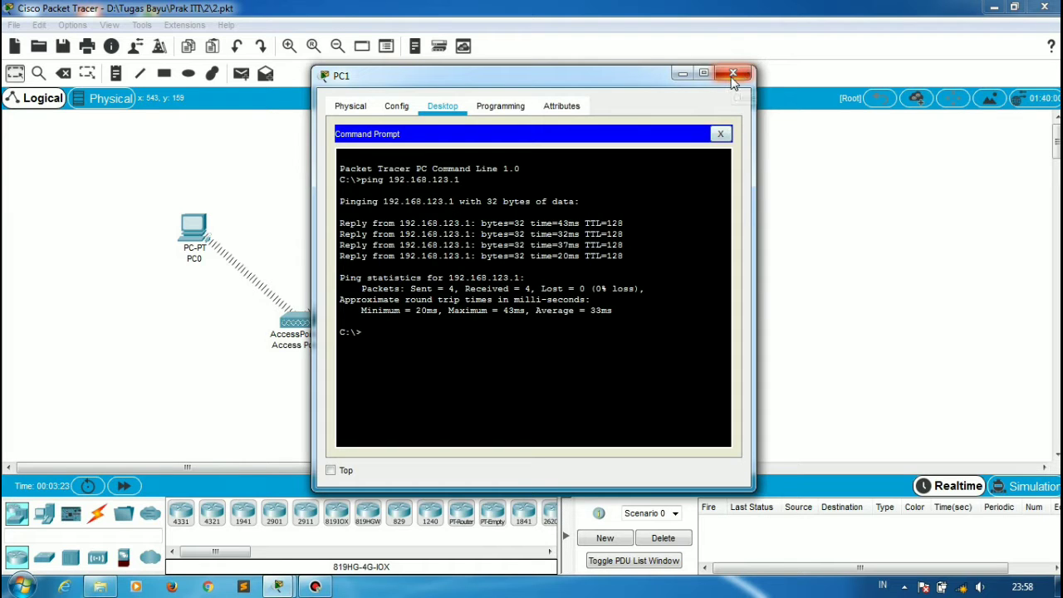
{"action": "left_click", "coordinate": [733, 75]}
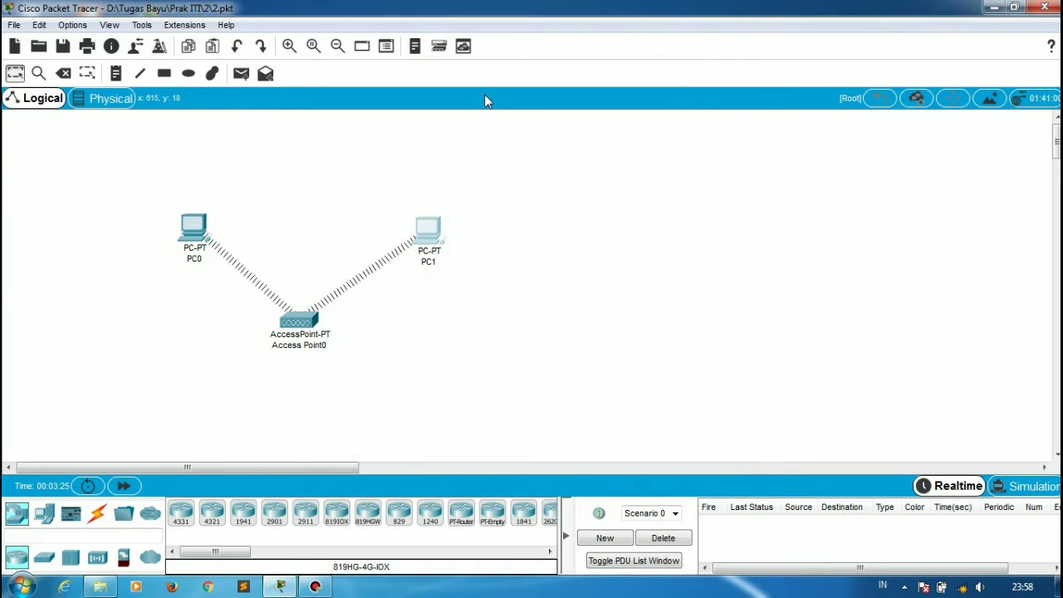
{"action": "mouse_move", "coordinate": [589, 10]}
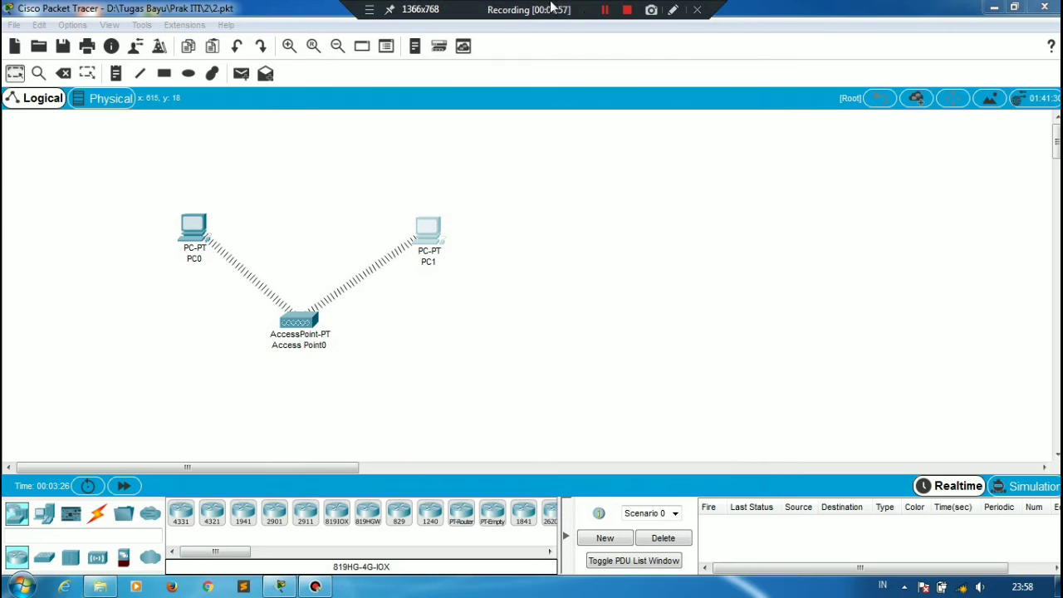
{"action": "left_click", "coordinate": [605, 10]}
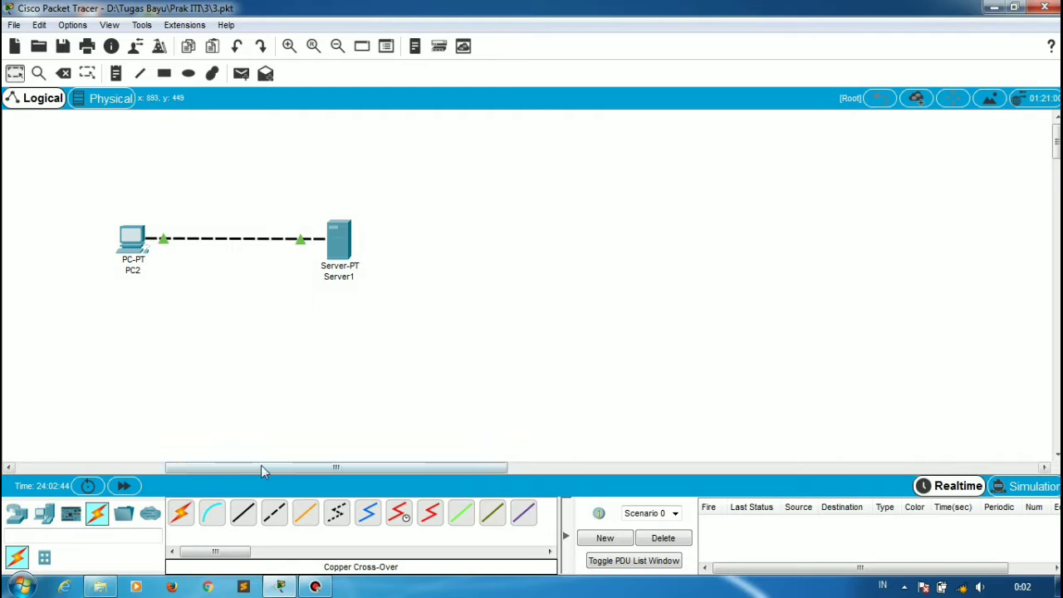
Step: In the PC and server network, review the IPv4 address and subnet mask on PC2's FastEthernet0 interface, and close the device window
{"action": "left_click_drag", "start_coordinate": [274, 473], "coordinate": [268, 472]}
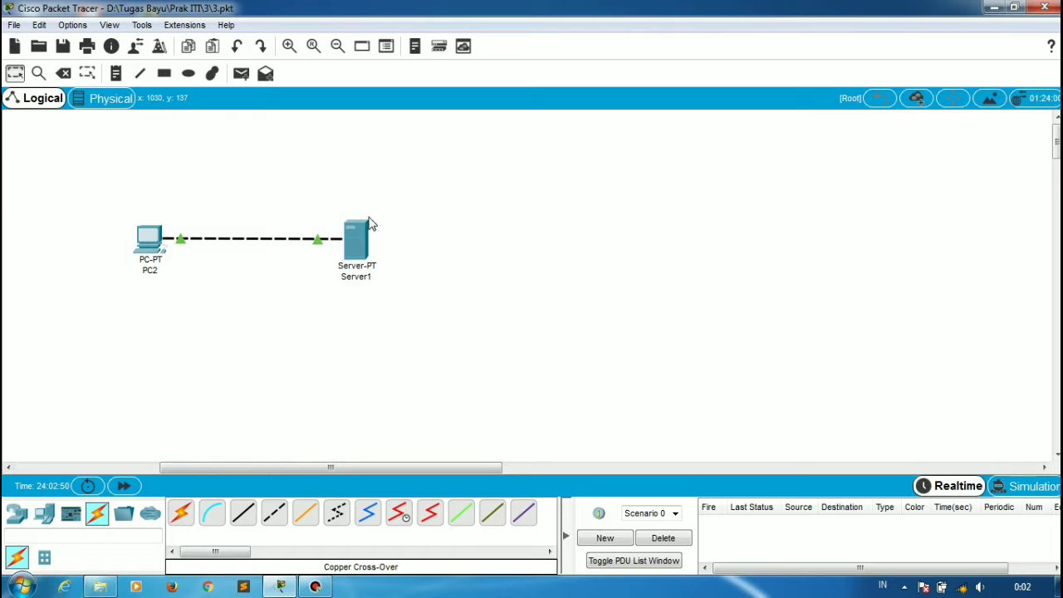
{"action": "left_click", "coordinate": [151, 242]}
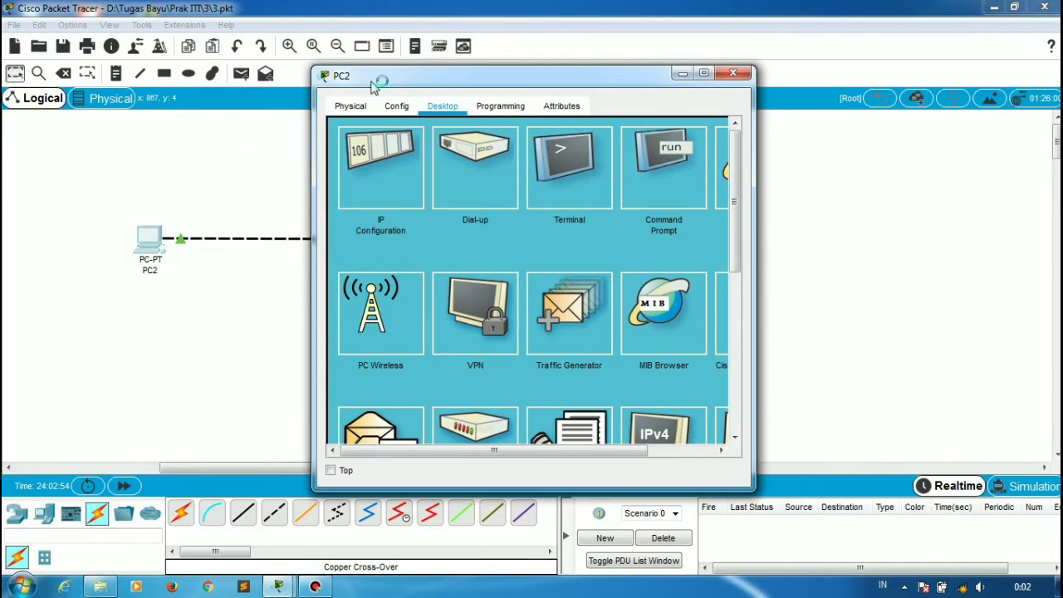
{"action": "left_click", "coordinate": [393, 106]}
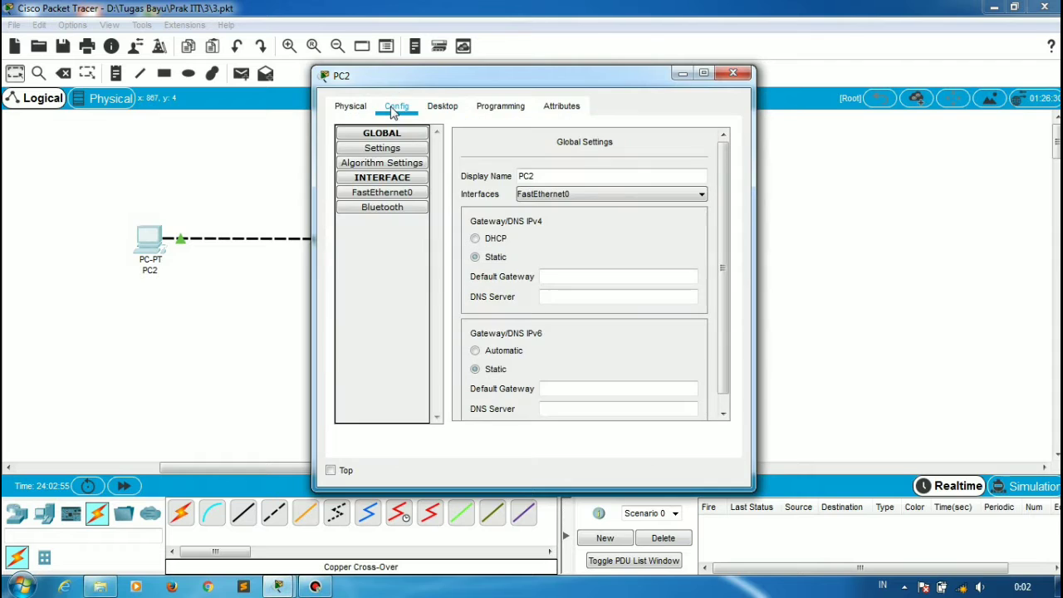
{"action": "left_click", "coordinate": [385, 194]}
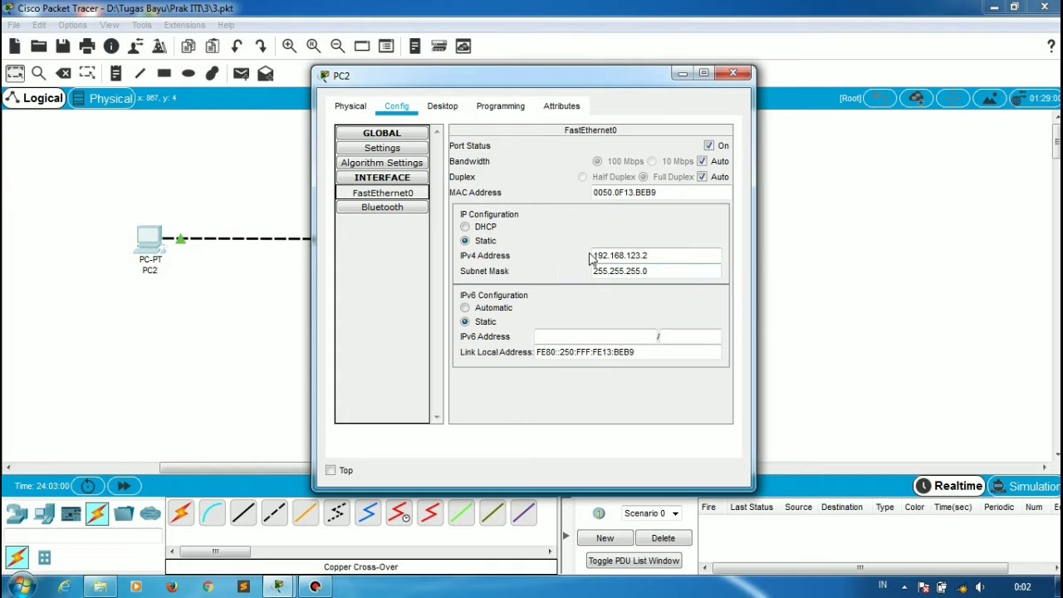
{"action": "left_click", "coordinate": [628, 256]}
{"action": "left_click", "coordinate": [734, 74]}
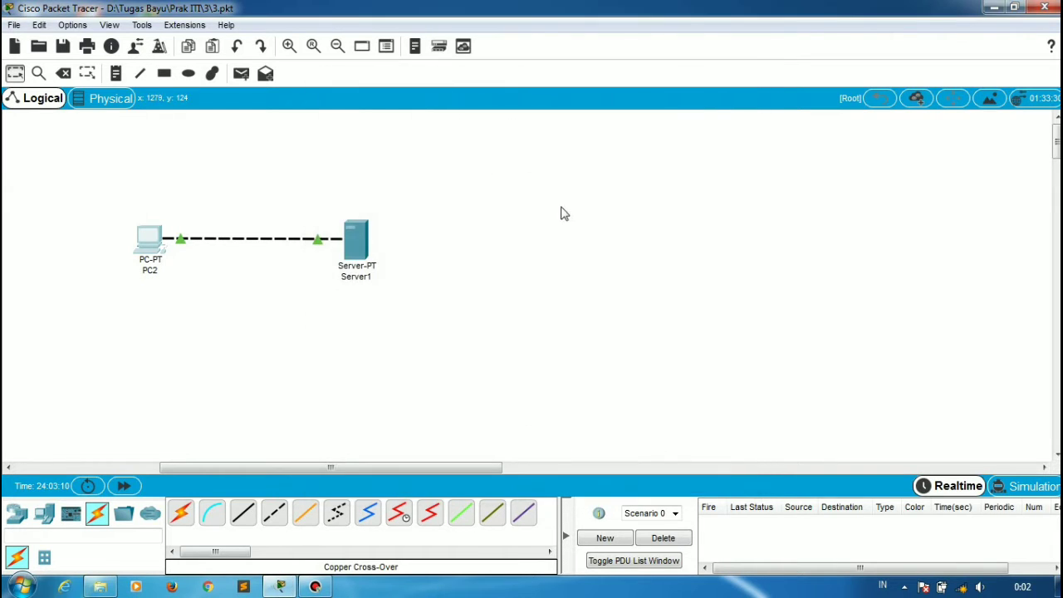
Step: Review the IPv4 address and subnet mask configured on Server1's FastEthernet0 interface, and close the device window
{"action": "left_click", "coordinate": [359, 258]}
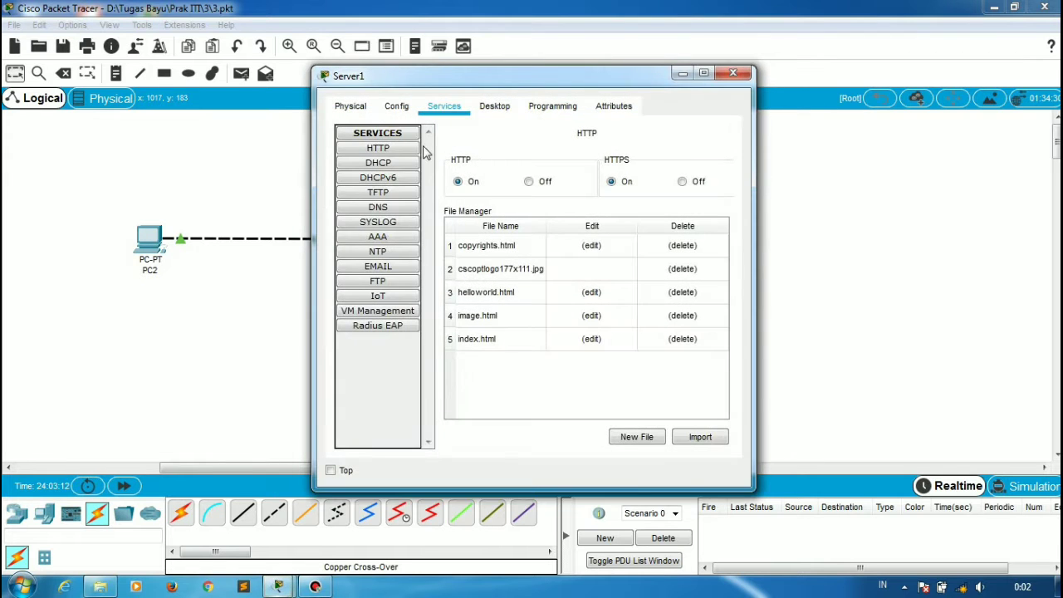
{"action": "left_click", "coordinate": [398, 110]}
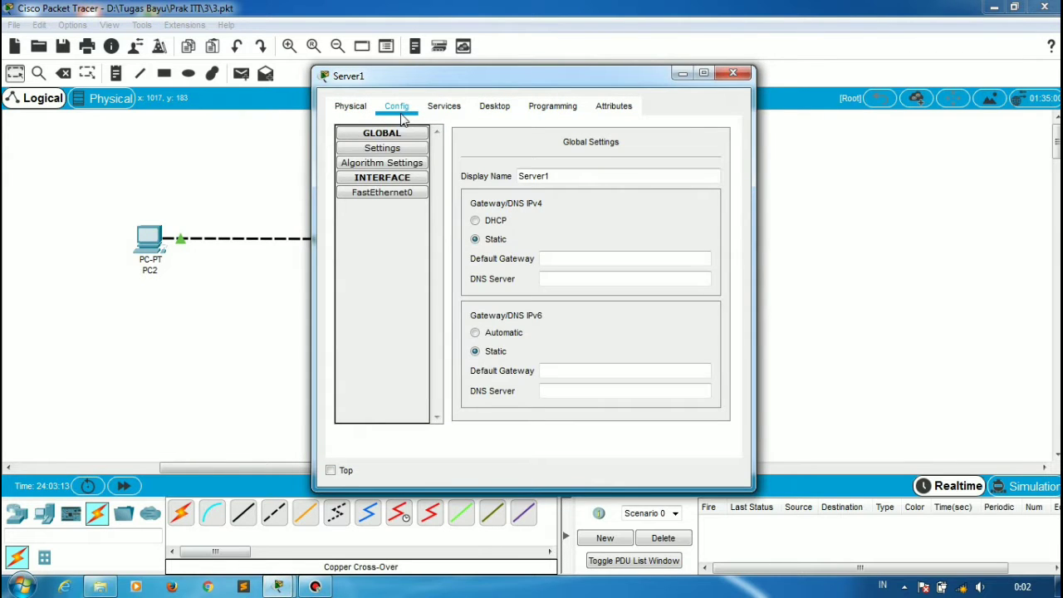
{"action": "left_click", "coordinate": [387, 195]}
{"action": "left_click", "coordinate": [595, 257]}
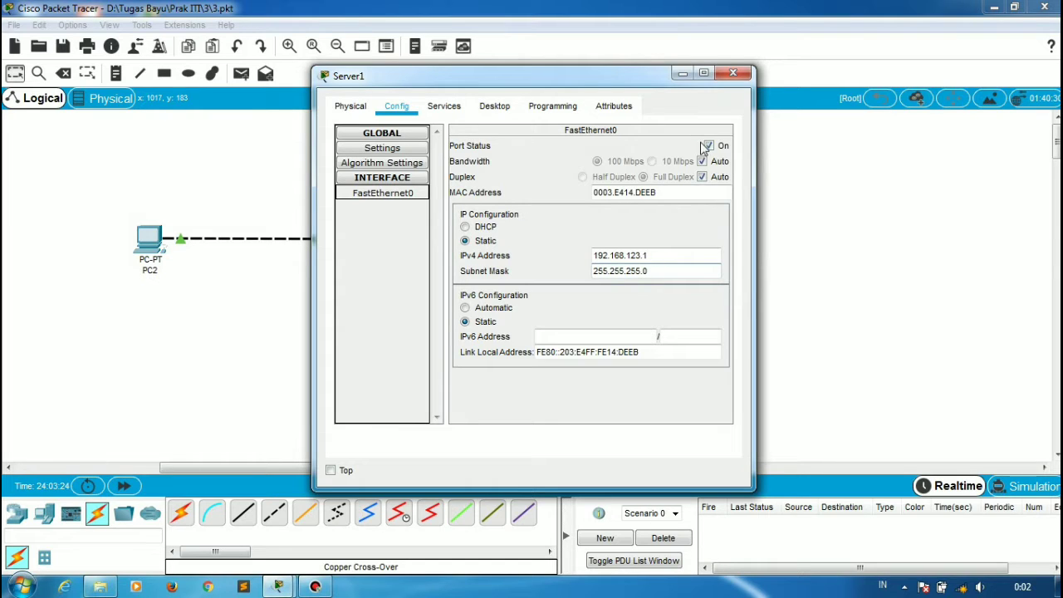
{"action": "left_click", "coordinate": [736, 76]}
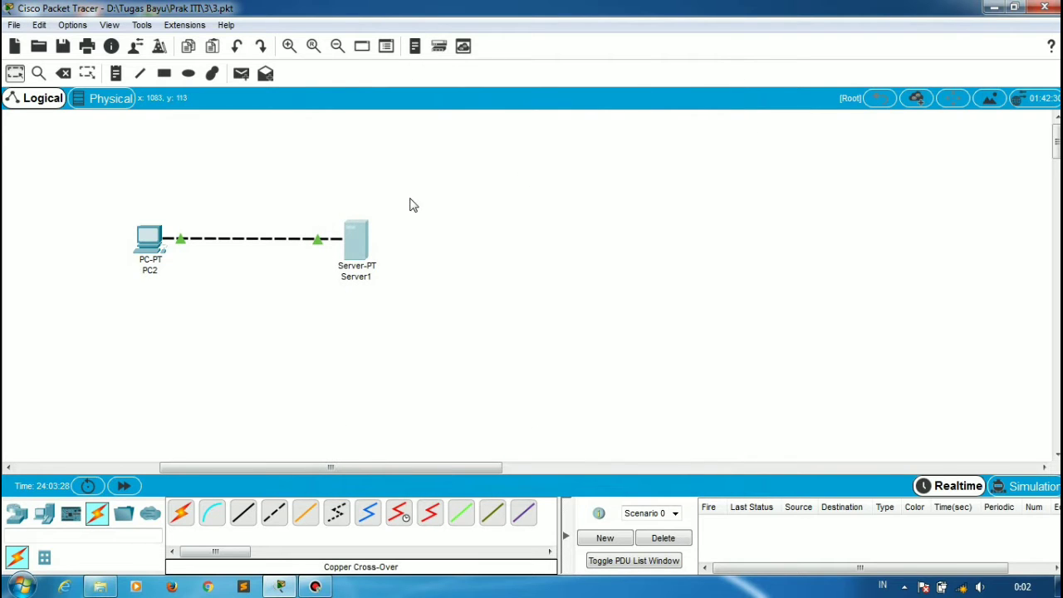
Step: Check the HTTP and HTTPS status and web page files in Server1's services, and close the device window
{"action": "left_click", "coordinate": [358, 245]}
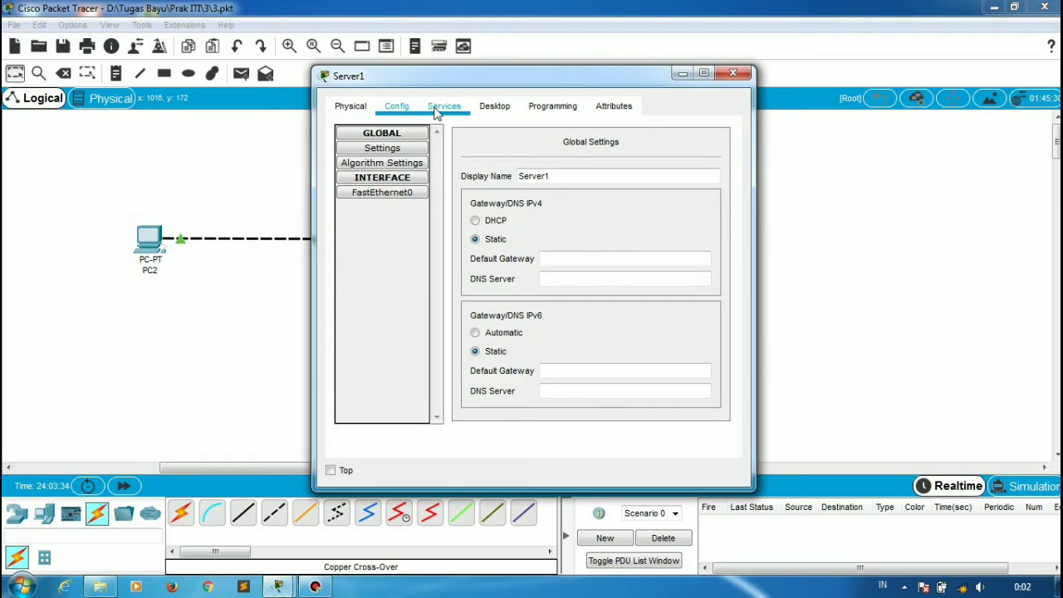
{"action": "left_click", "coordinate": [437, 113]}
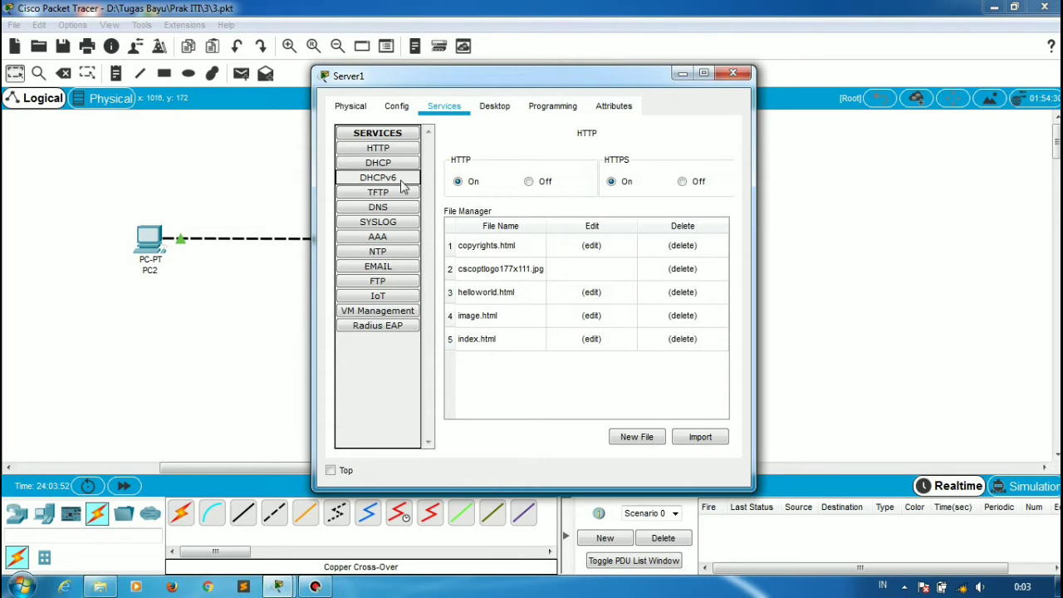
{"action": "left_click", "coordinate": [733, 75]}
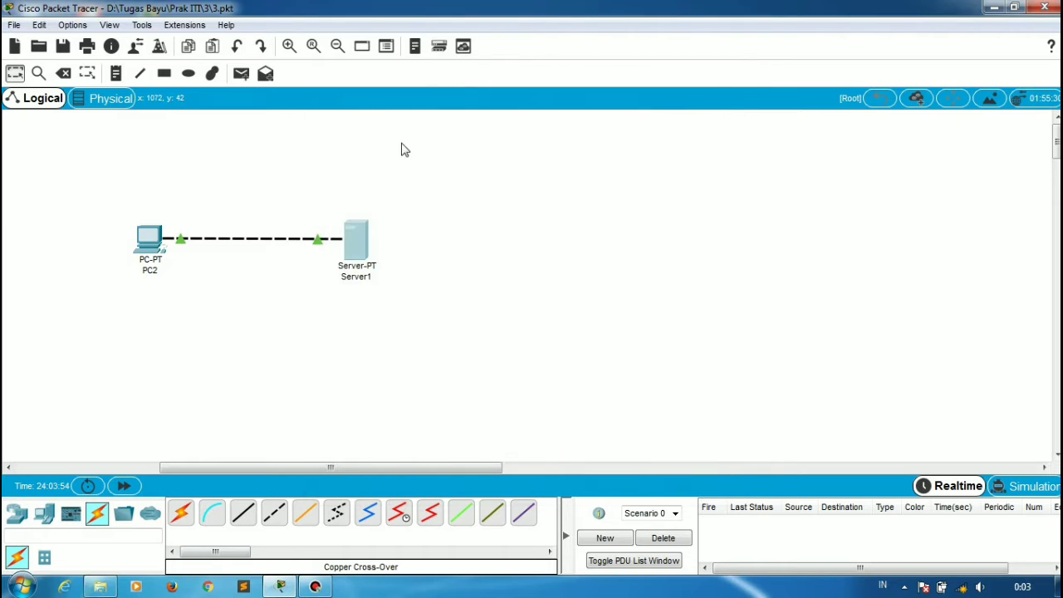
Step: Load Server1's web page at 192.168.123.1 in PC2's Web Browser
{"action": "left_click", "coordinate": [153, 247]}
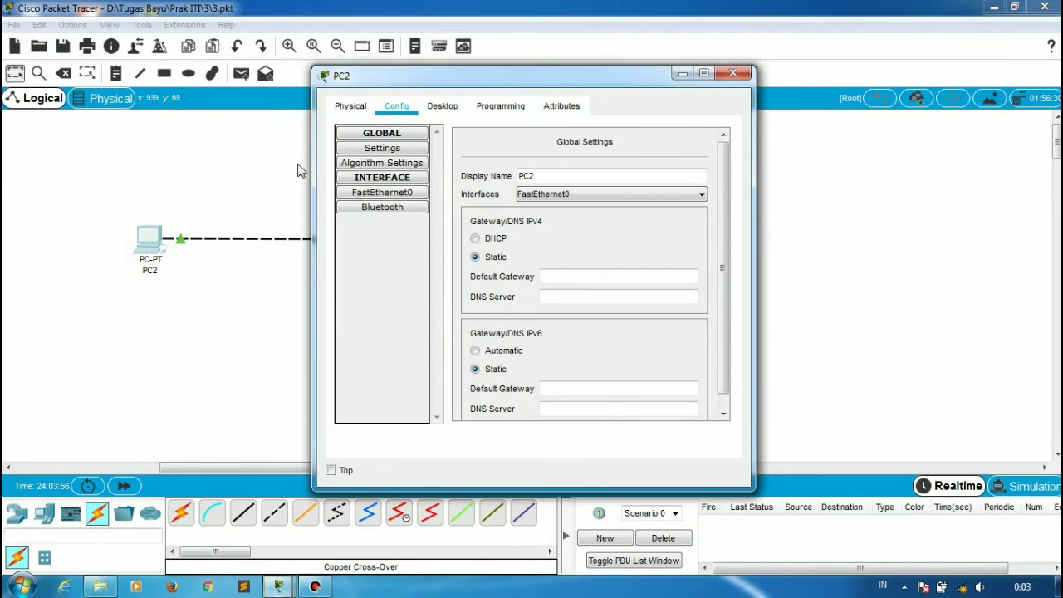
{"action": "left_click", "coordinate": [448, 109]}
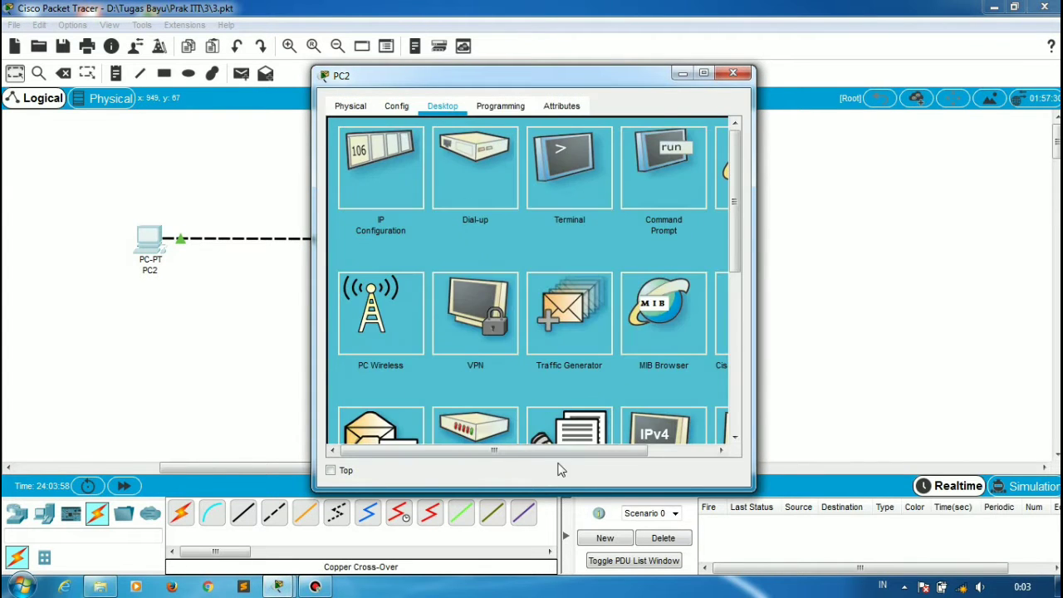
{"action": "left_click_drag", "start_coordinate": [560, 453], "coordinate": [643, 463]}
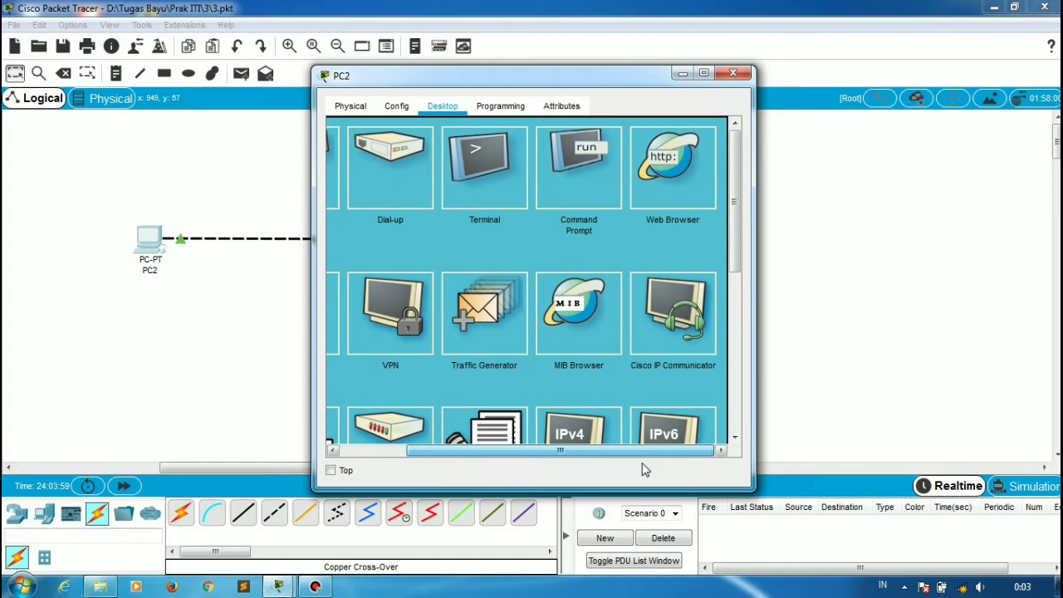
{"action": "left_click", "coordinate": [680, 186]}
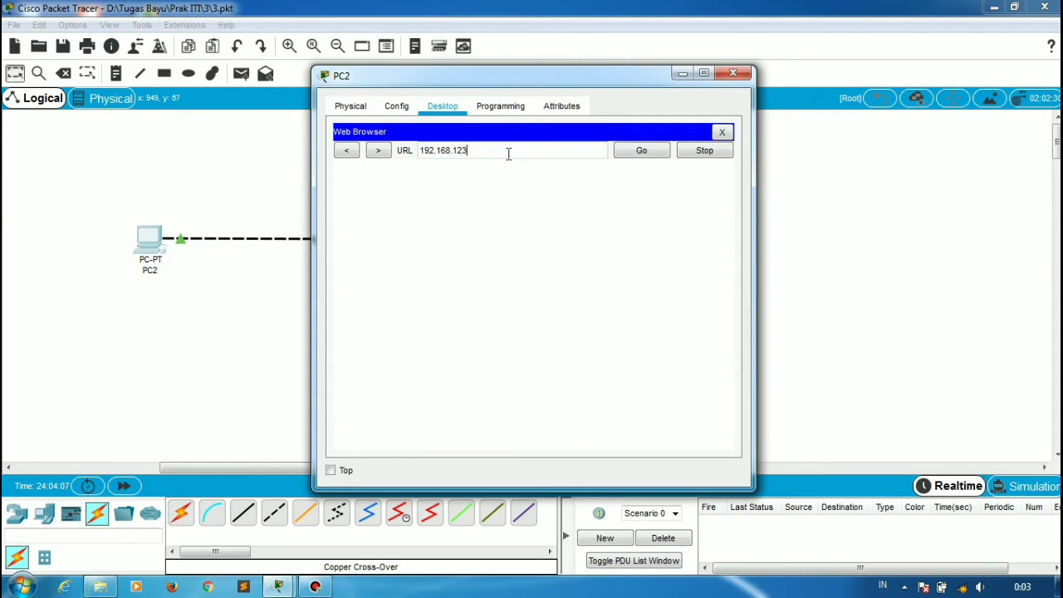
{"action": "type", "text": "192.168.123.1"}
{"action": "key", "text": "Return"}
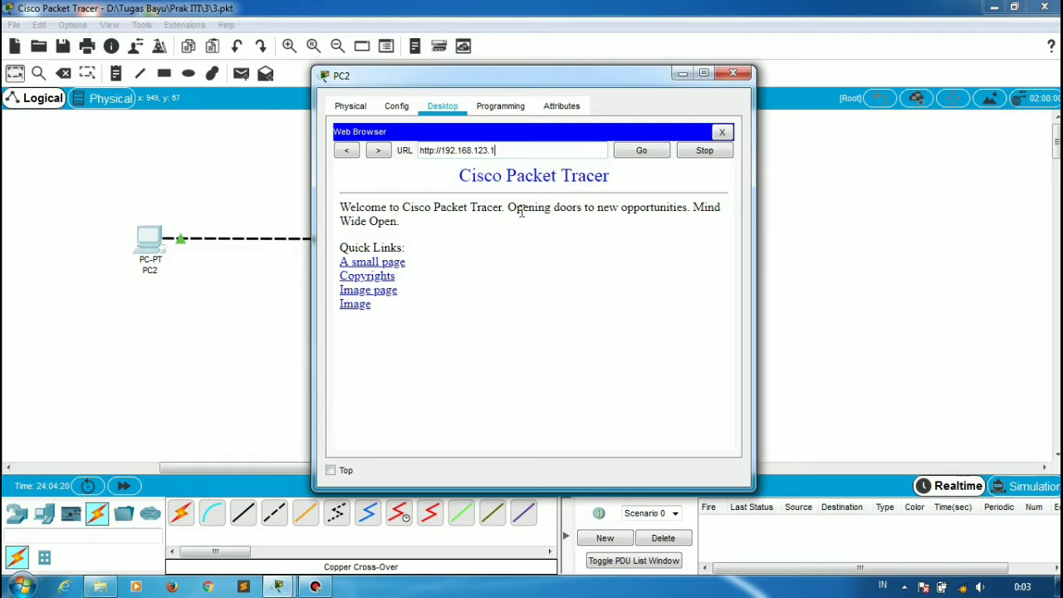
Step: Follow the "A small page" link on Server1's web page in PC2's Web Browser, and close the device window
{"action": "left_click", "coordinate": [382, 264]}
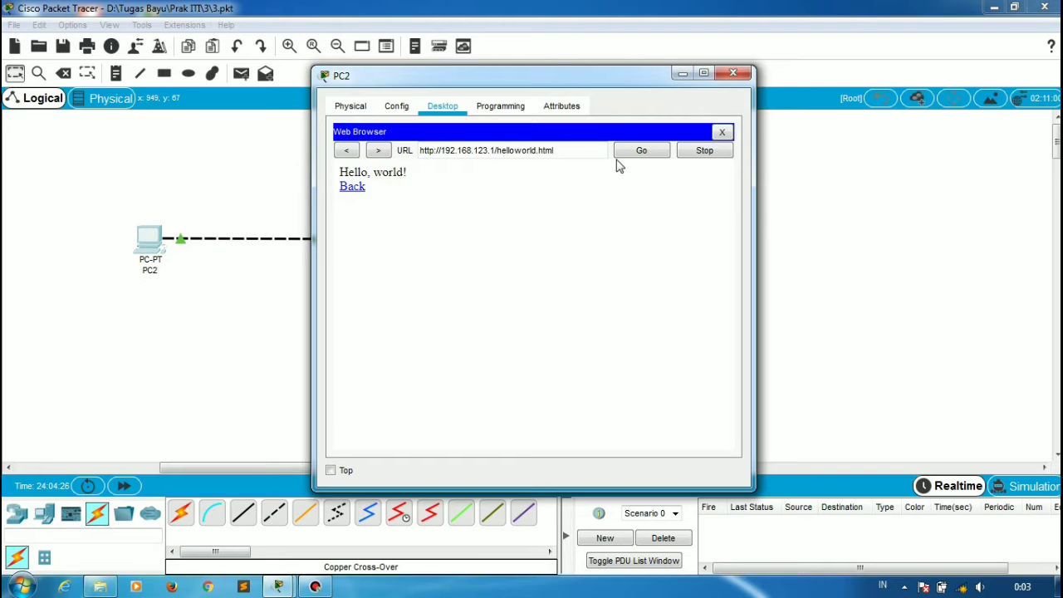
{"action": "left_click", "coordinate": [734, 73]}
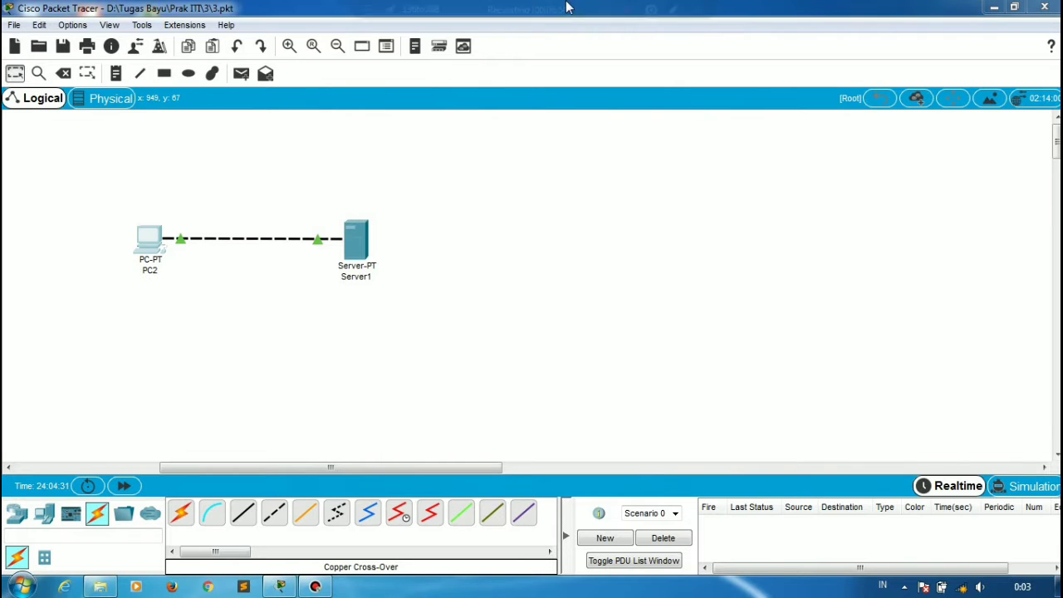
{"action": "left_click", "coordinate": [604, 12]}
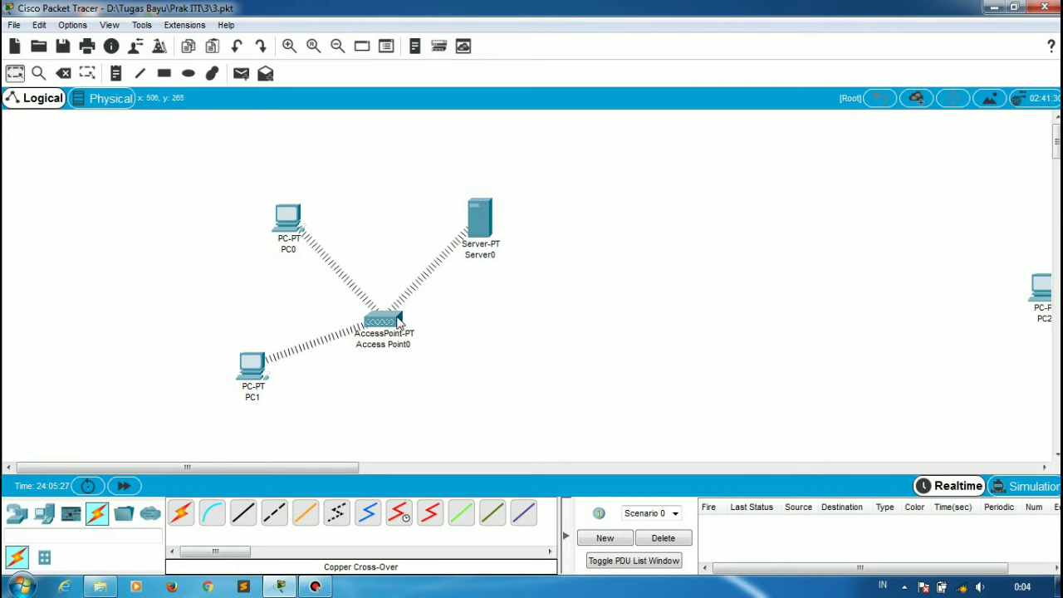
{"action": "mouse_move", "coordinate": [398, 322]}
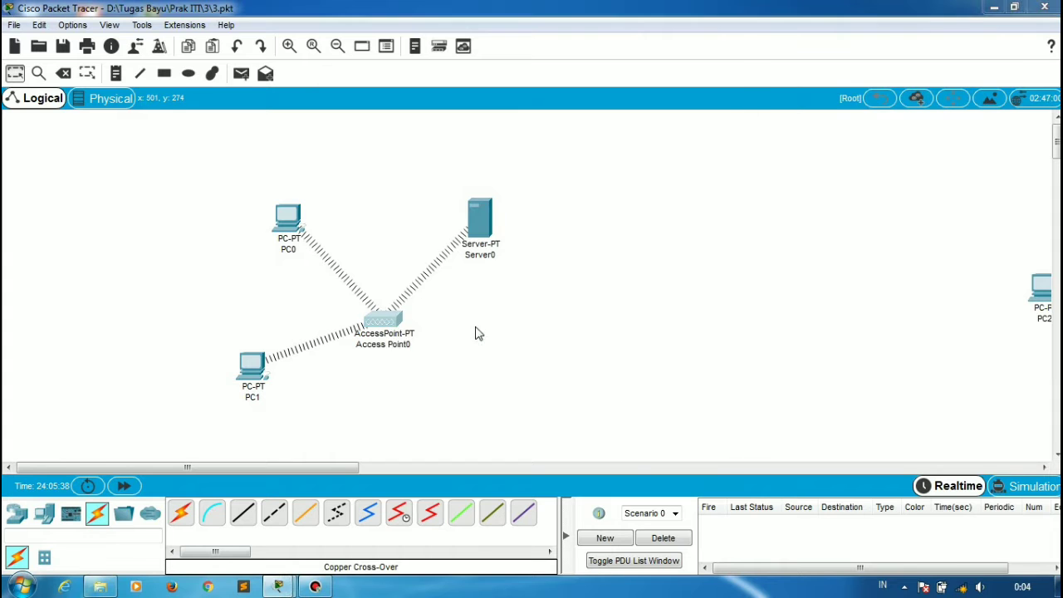
{"action": "left_click", "coordinate": [383, 320]}
{"action": "left_click", "coordinate": [510, 345]}
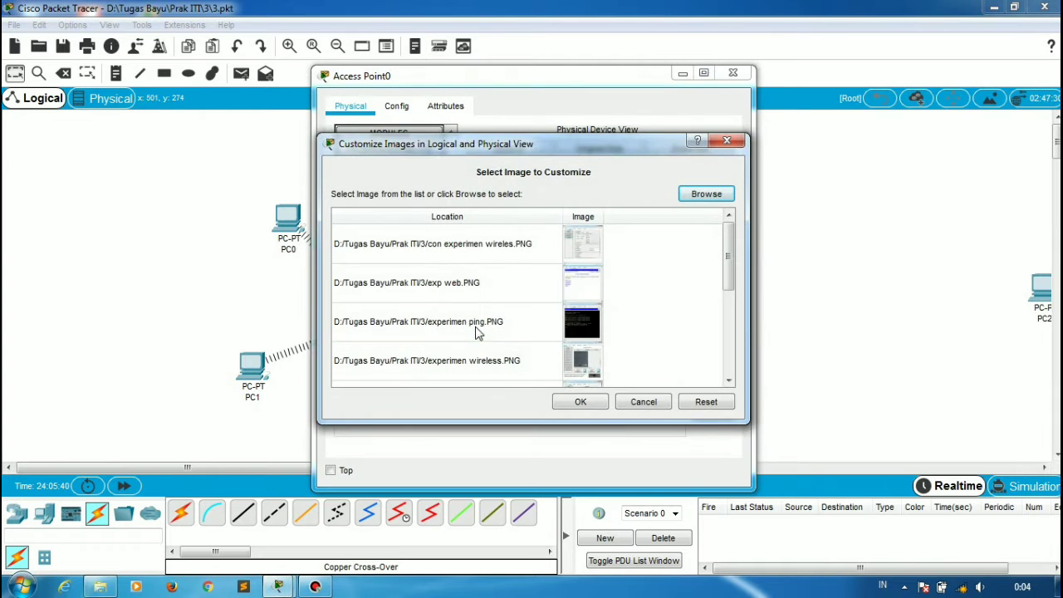
{"action": "left_click", "coordinate": [728, 142]}
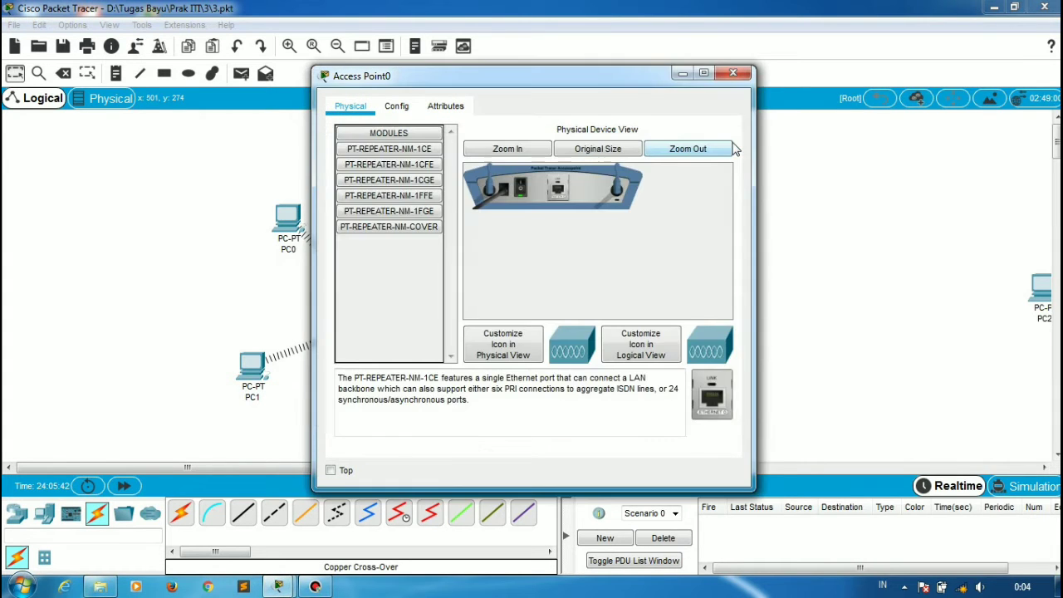
{"action": "left_click", "coordinate": [735, 77]}
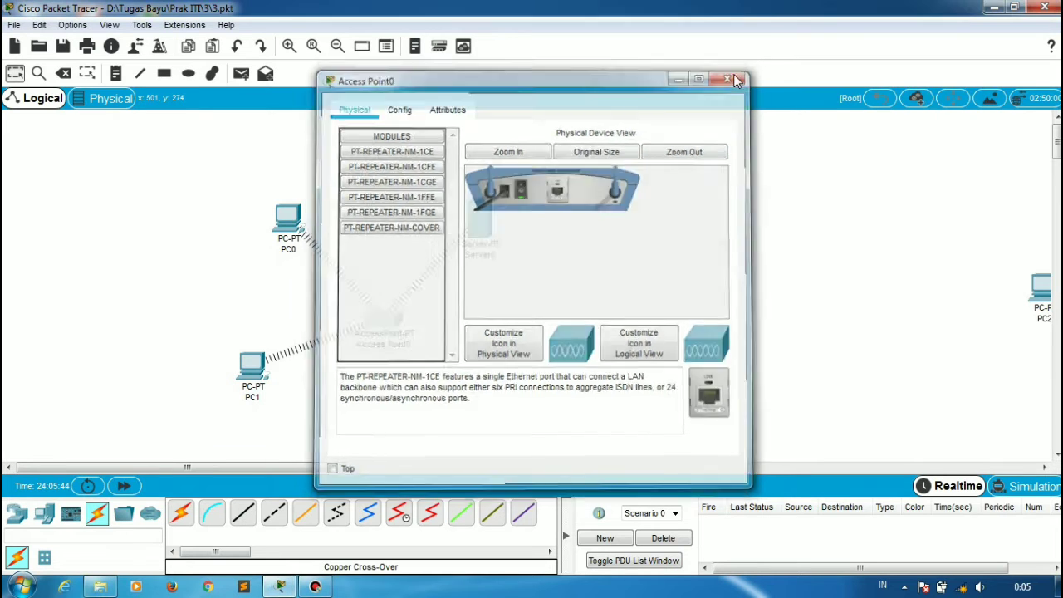
Step: In the access point network, set PC1's Wireless0 IPv4 address to 192.168.123.3 with subnet mask 255.255.255.0, and close the device window
{"action": "left_click", "coordinate": [252, 393]}
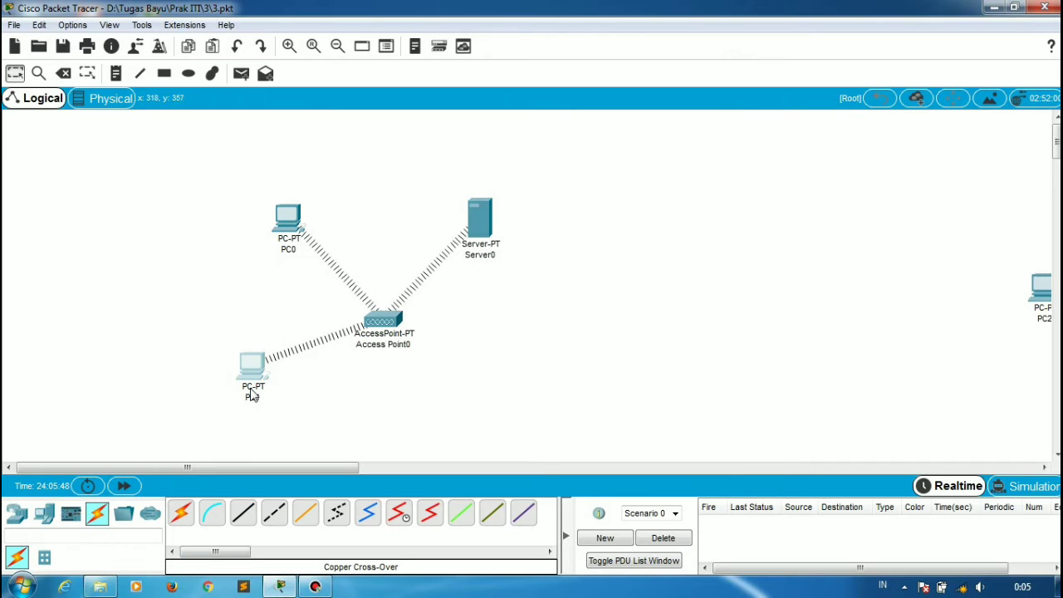
{"action": "left_click", "coordinate": [398, 111]}
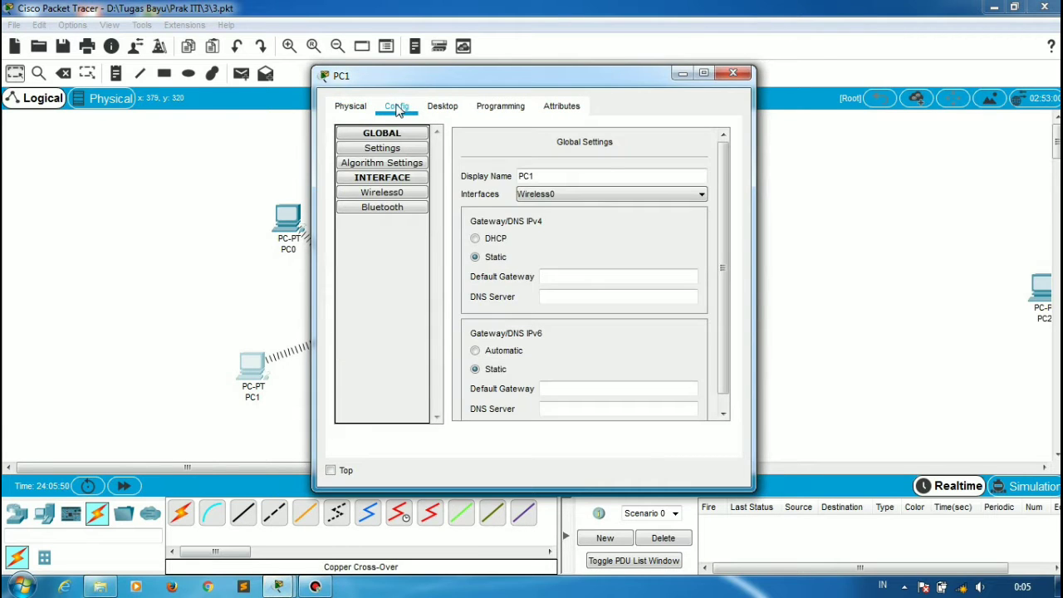
{"action": "left_click", "coordinate": [387, 195]}
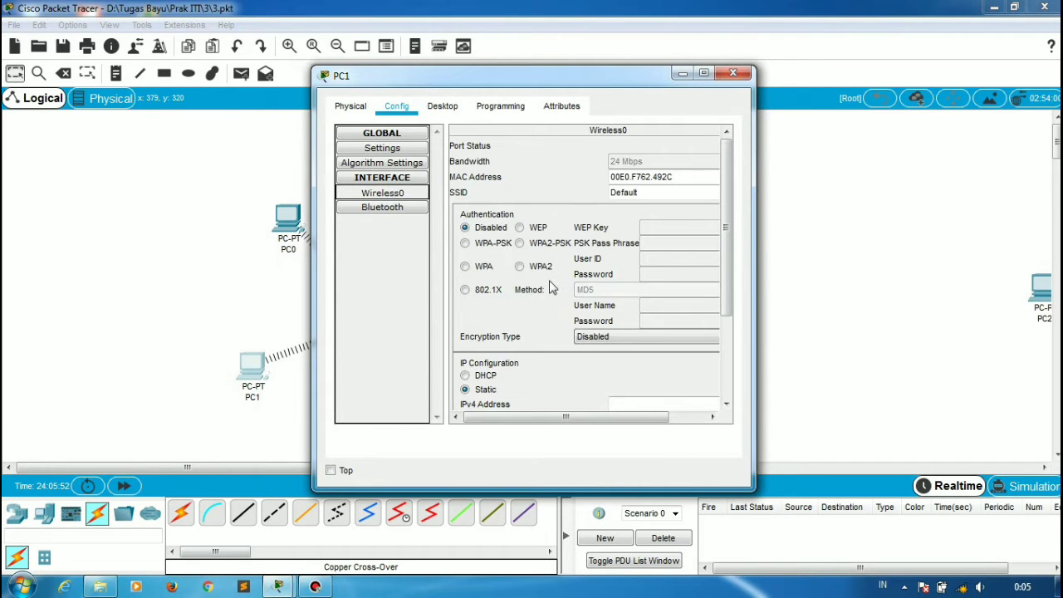
{"action": "left_click_drag", "start_coordinate": [726, 264], "coordinate": [728, 349]}
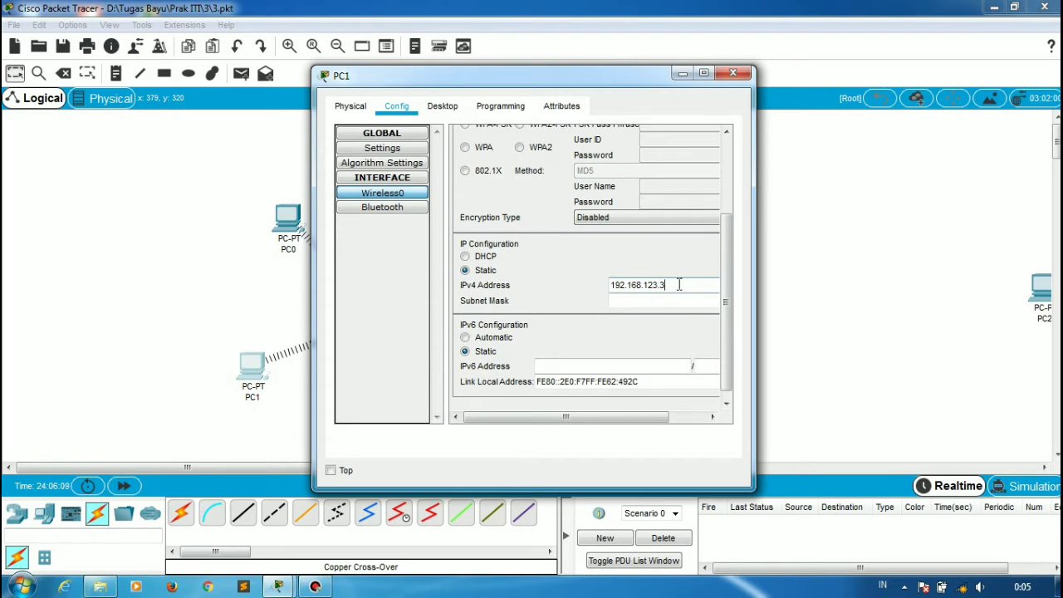
{"action": "left_click", "coordinate": [680, 301]}
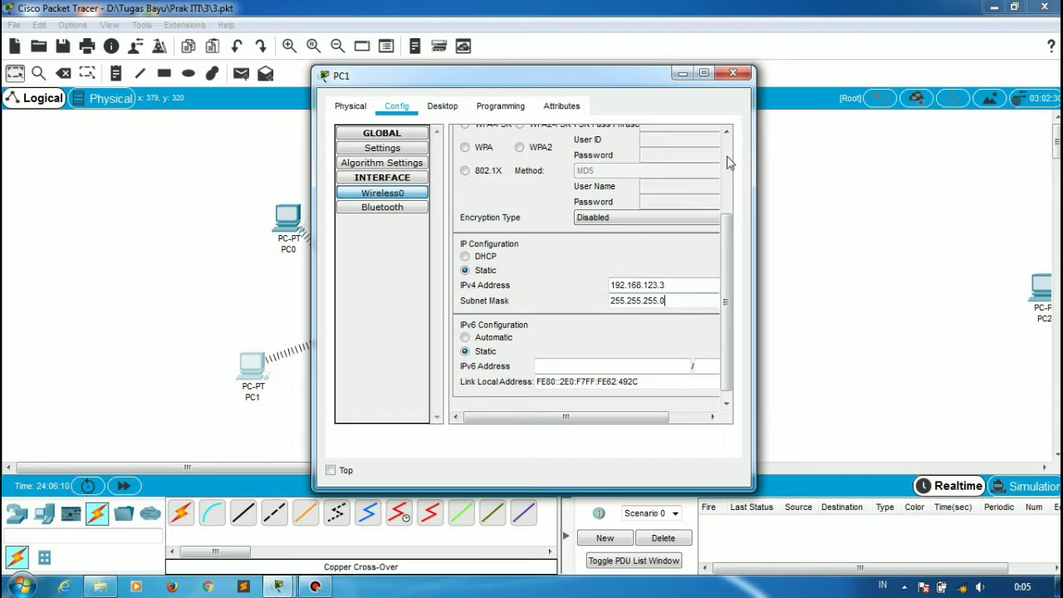
{"action": "left_click", "coordinate": [734, 74]}
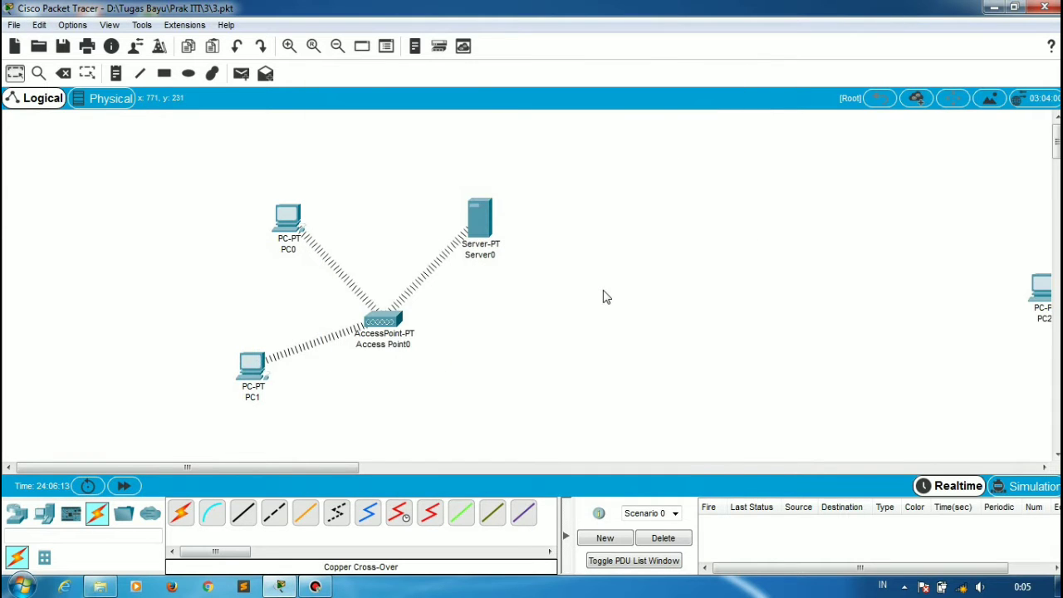
Step: Try to load the web page at 192.168.123.1 in PC1's Web Browser, and close the device window
{"action": "left_click", "coordinate": [253, 369]}
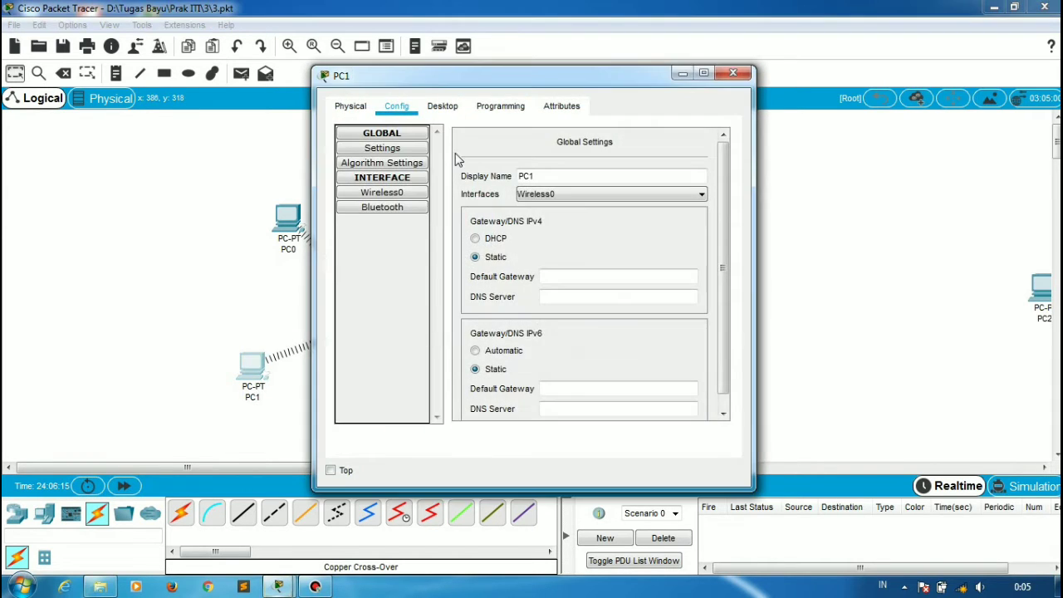
{"action": "left_click", "coordinate": [445, 112]}
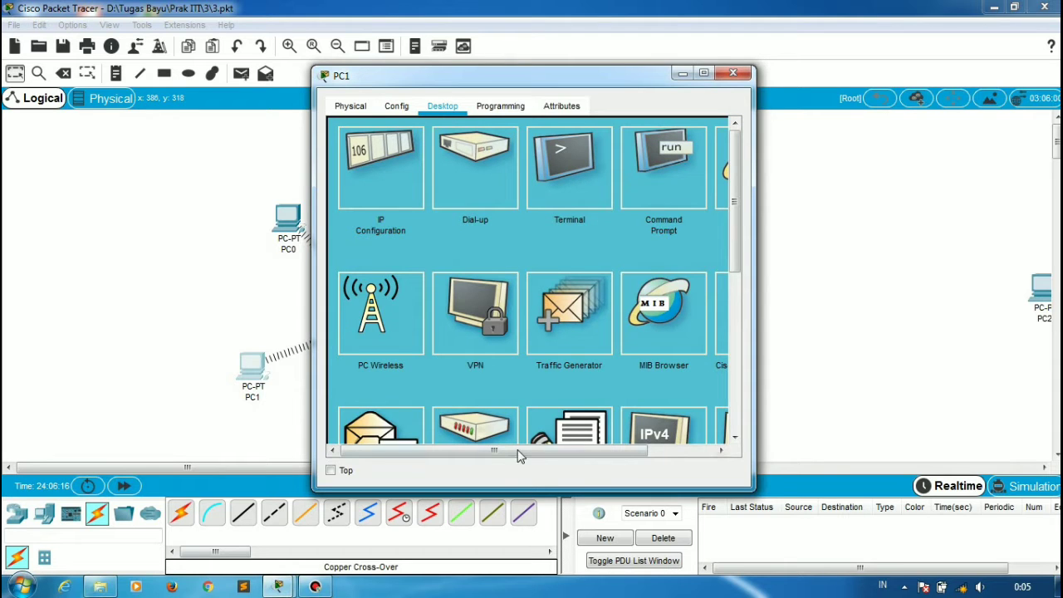
{"action": "left_click_drag", "start_coordinate": [518, 456], "coordinate": [564, 455]}
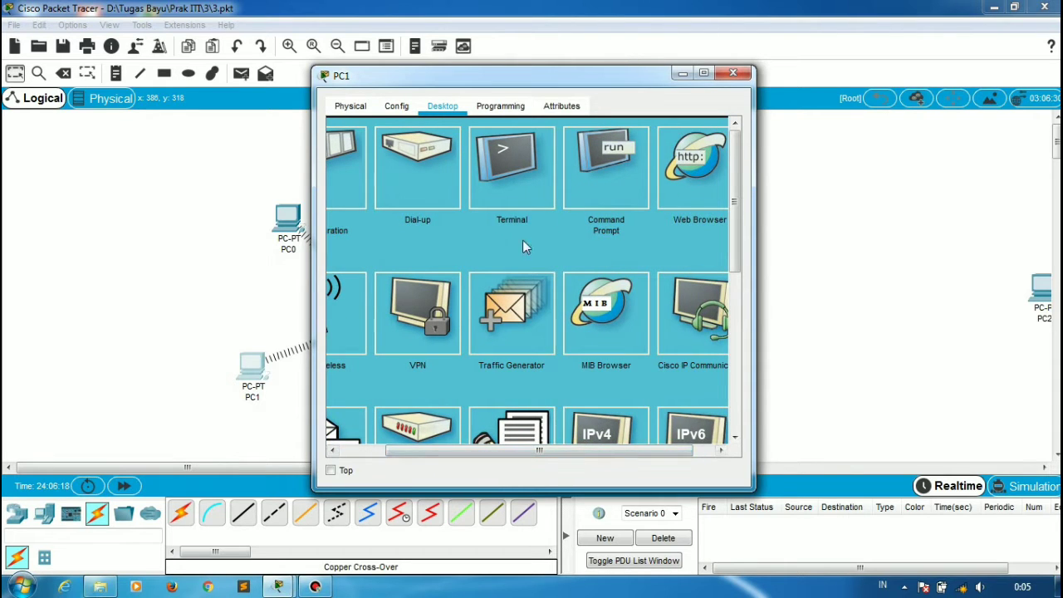
{"action": "left_click", "coordinate": [689, 162]}
{"action": "left_click", "coordinate": [501, 155]}
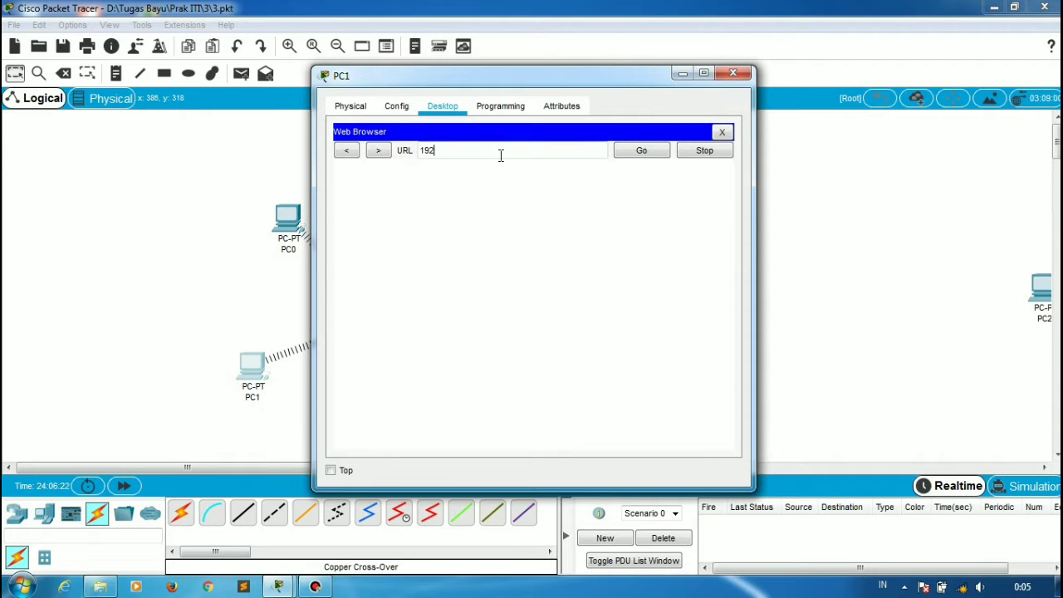
{"action": "type", "text": "192.168.123.1"}
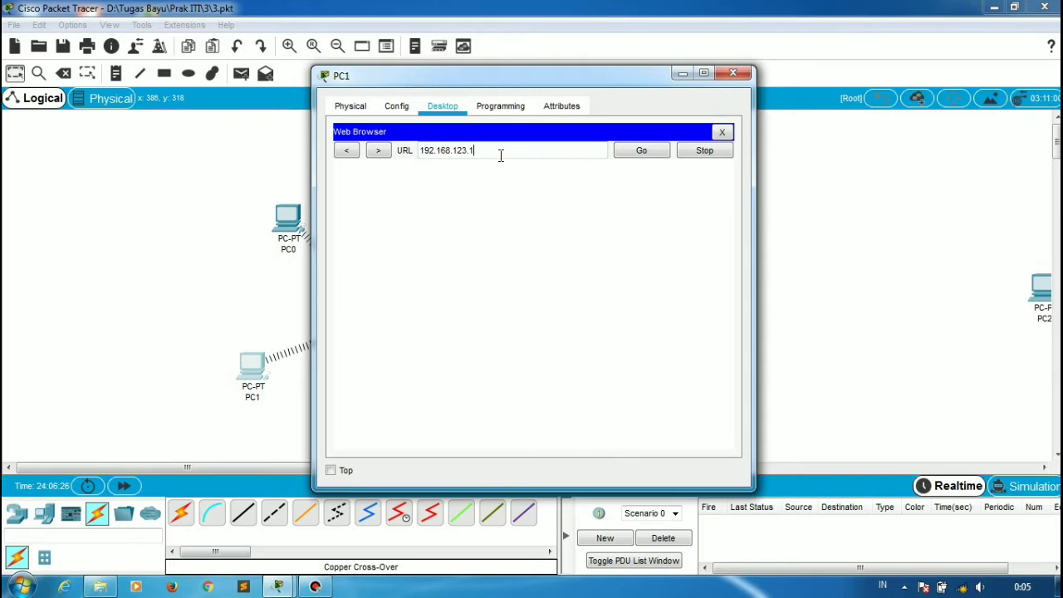
{"action": "key", "text": "Return"}
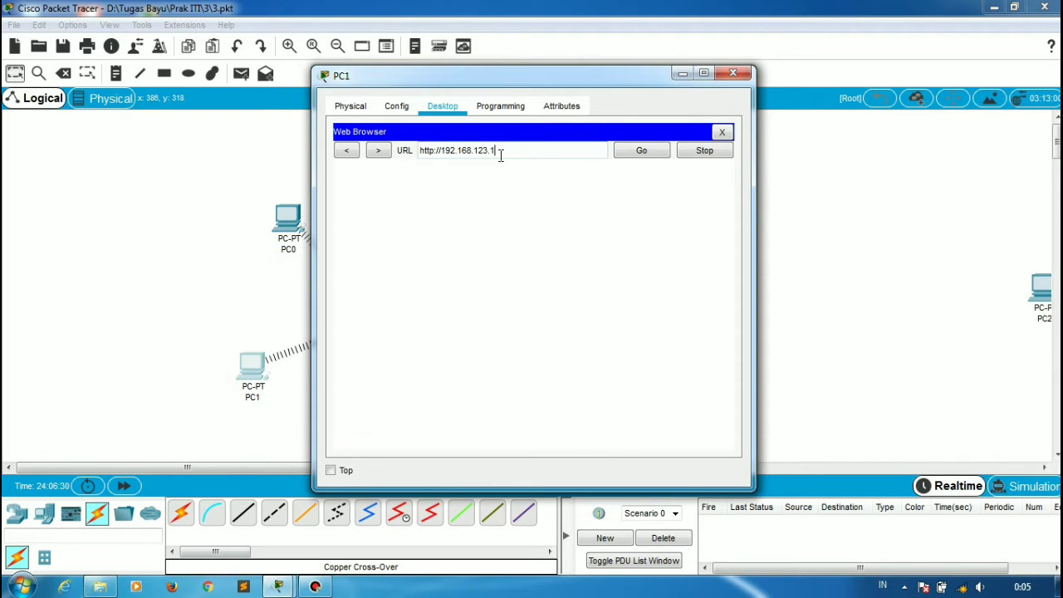
{"action": "left_click", "coordinate": [734, 74]}
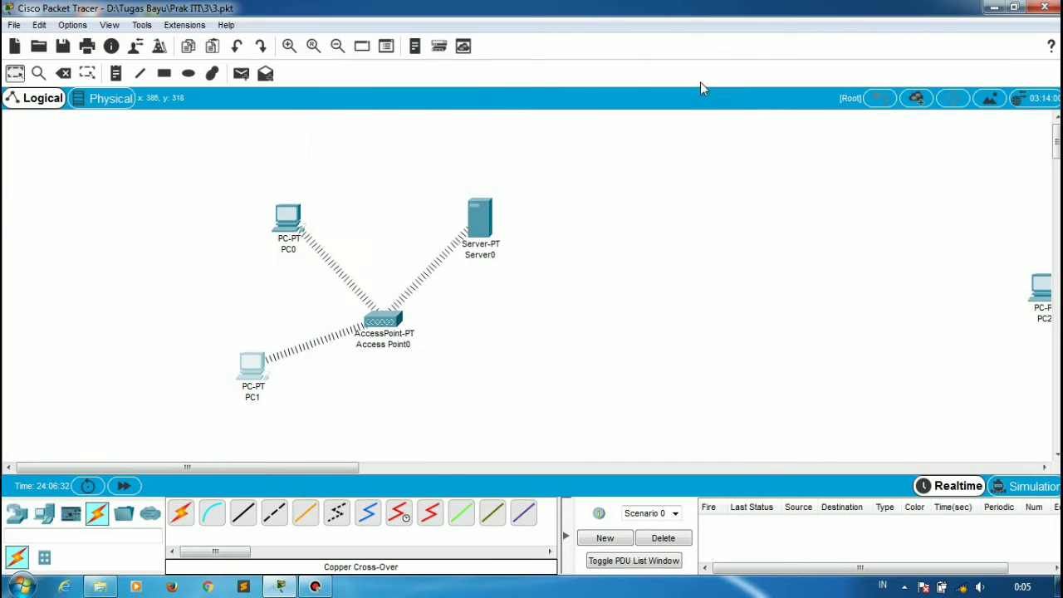
Step: Set Server0's Wireless1 IPv4 address to 192.168.123.1, fill in the default subnet mask, and close the device window
{"action": "left_click", "coordinate": [479, 220]}
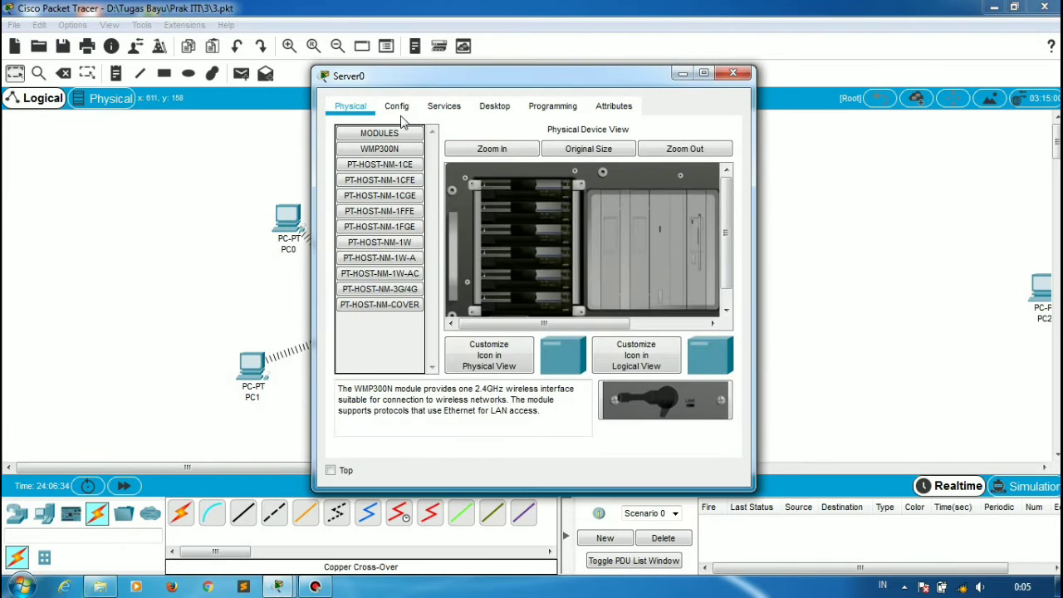
{"action": "left_click", "coordinate": [396, 106]}
{"action": "left_click", "coordinate": [390, 194]}
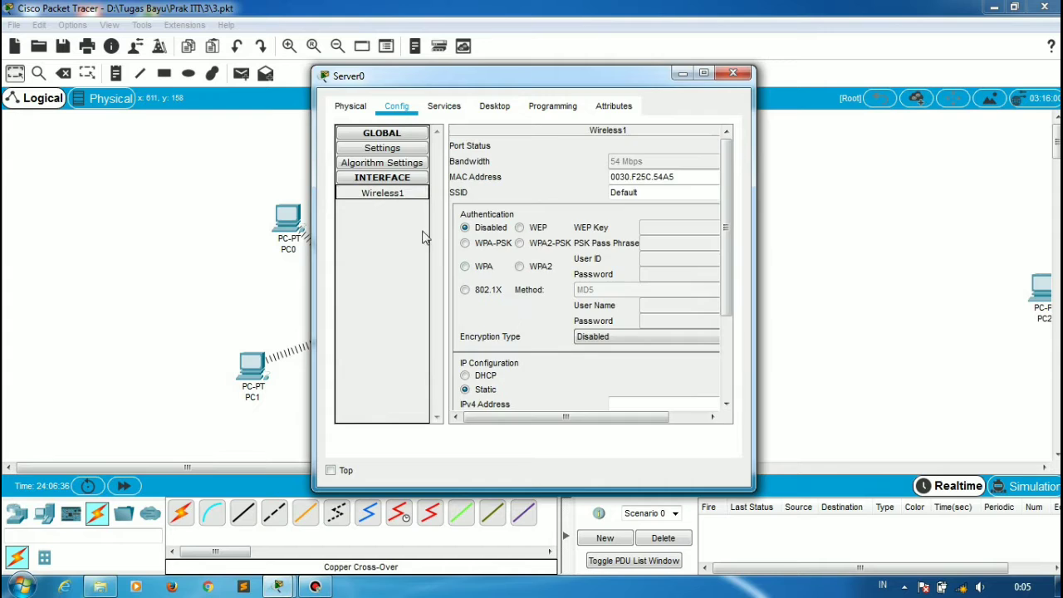
{"action": "left_click_drag", "start_coordinate": [727, 282], "coordinate": [728, 350]}
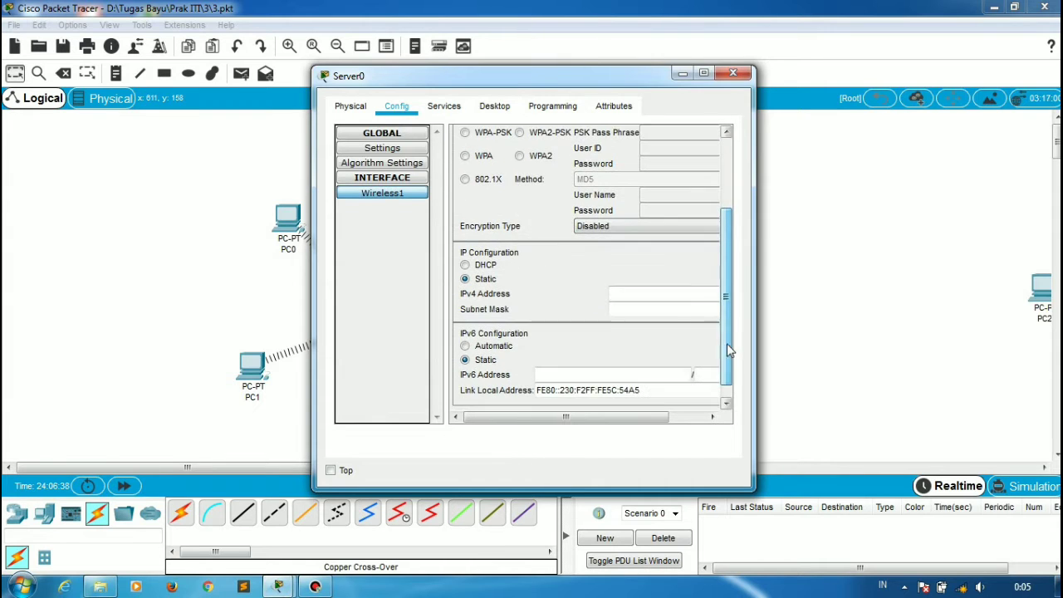
{"action": "left_click", "coordinate": [667, 292]}
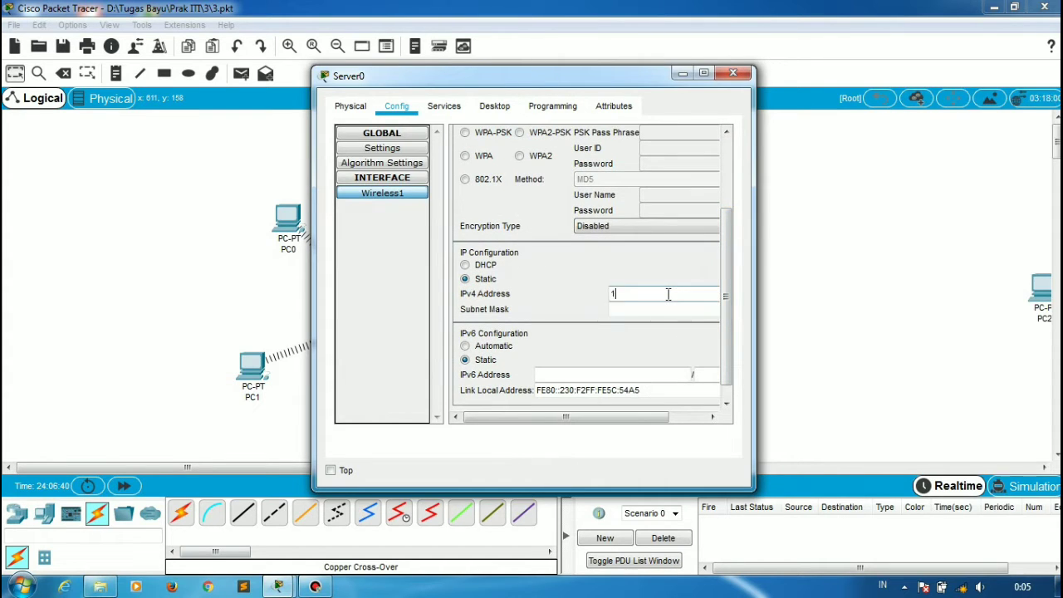
{"action": "type", "text": "192.168.123.1"}
{"action": "left_click", "coordinate": [679, 309]}
{"action": "left_click", "coordinate": [733, 74]}
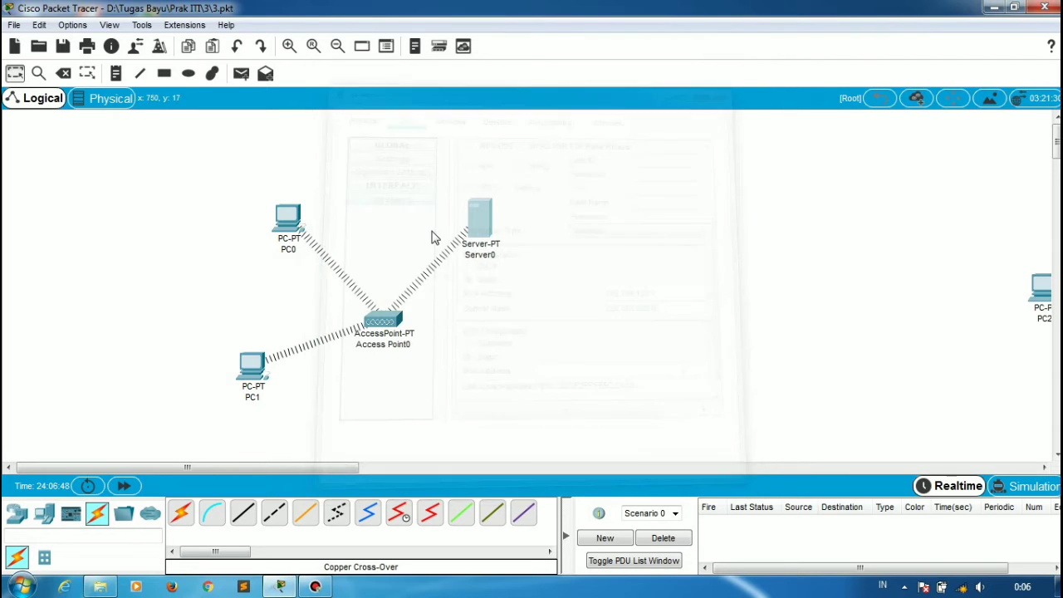
Step: Set PC0's Wireless0 IPv4 address to 192.168.123.2 with subnet mask 255.255.255.0, and close the device window
{"action": "left_click", "coordinate": [295, 241]}
{"action": "left_click", "coordinate": [398, 106]}
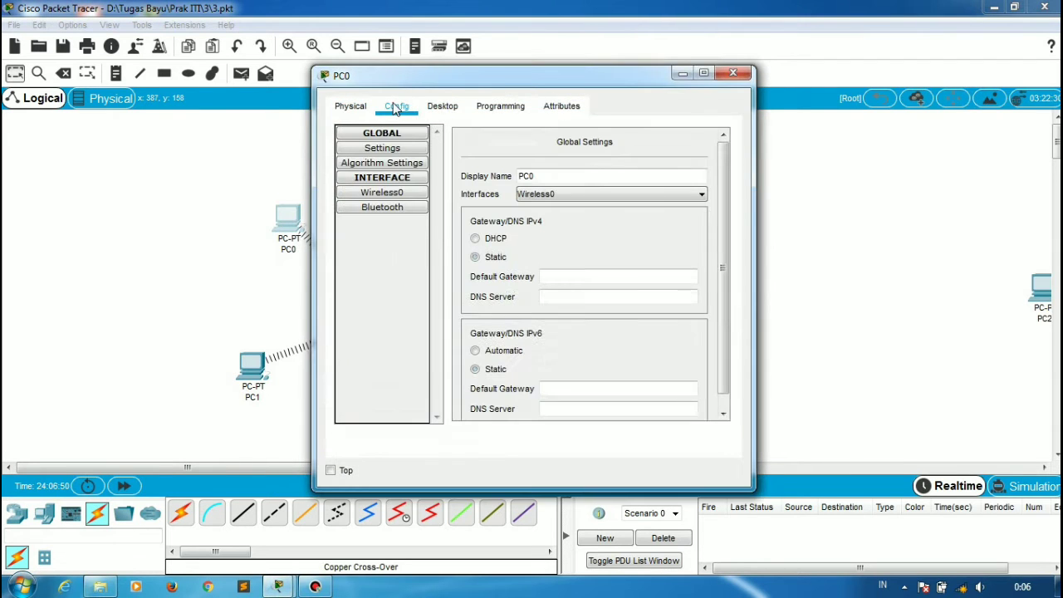
{"action": "left_click", "coordinate": [407, 196]}
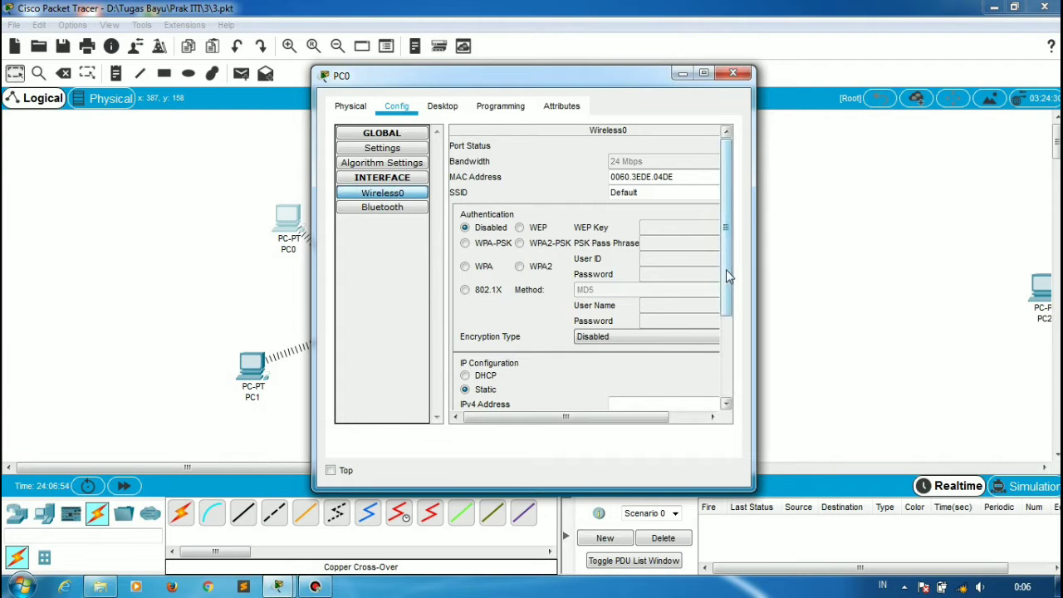
{"action": "left_click_drag", "start_coordinate": [726, 269], "coordinate": [727, 330]}
{"action": "left_click", "coordinate": [681, 318]}
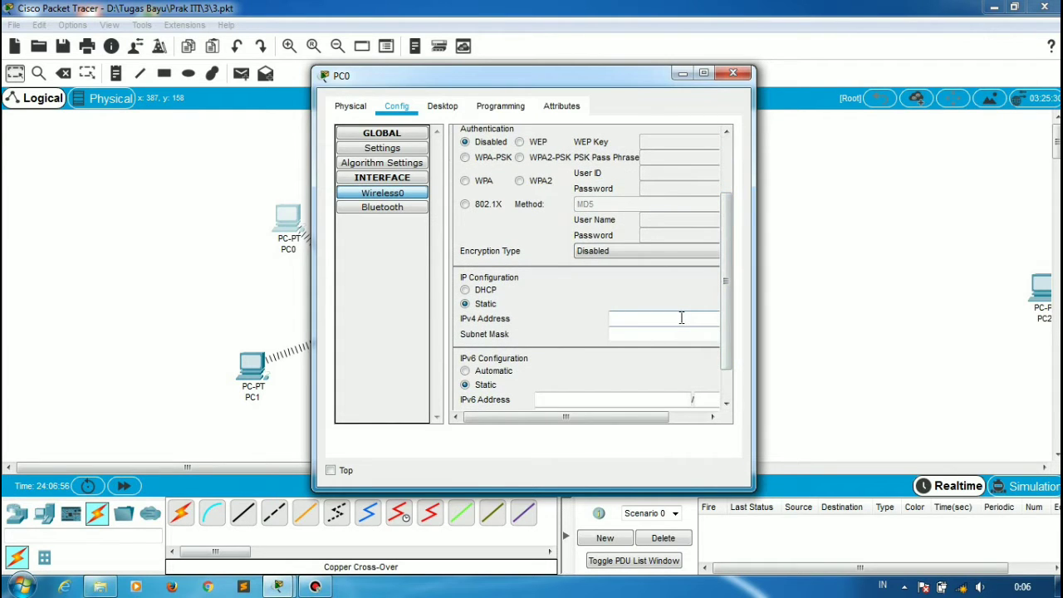
{"action": "type", "text": "192.168.123.2"}
{"action": "left_click", "coordinate": [694, 334]}
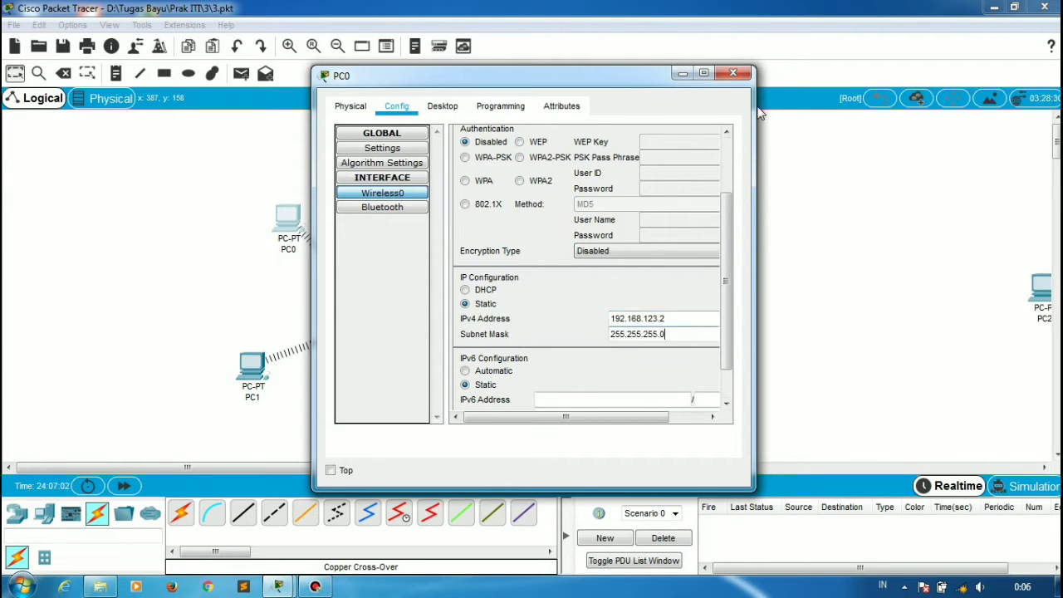
{"action": "left_click", "coordinate": [742, 77]}
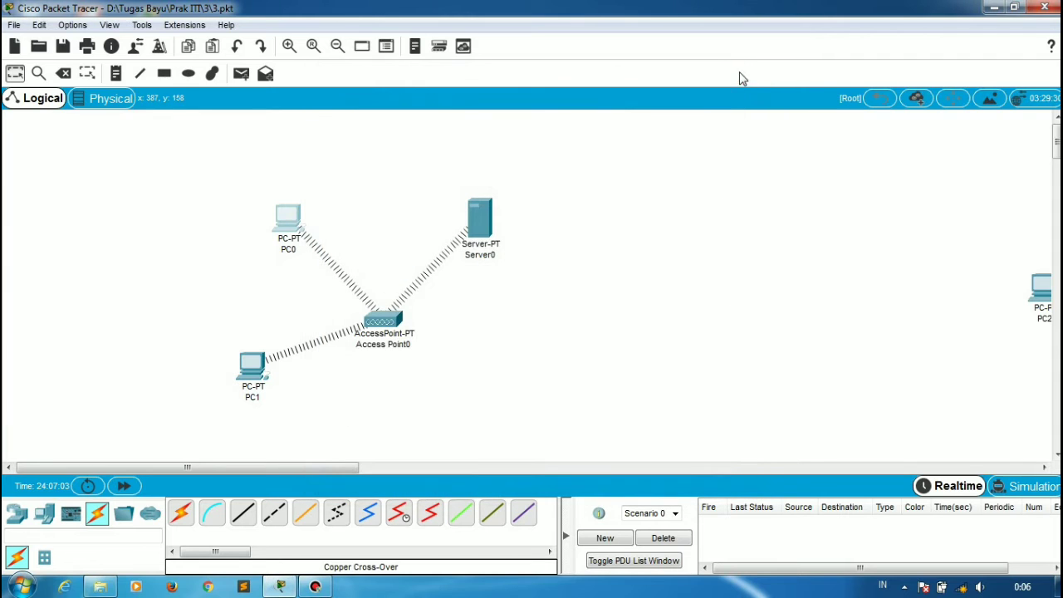
Step: Check the HTTP and HTTPS status and web page files in Server0's services, and close the device window
{"action": "left_click", "coordinate": [489, 236]}
{"action": "left_click", "coordinate": [444, 106]}
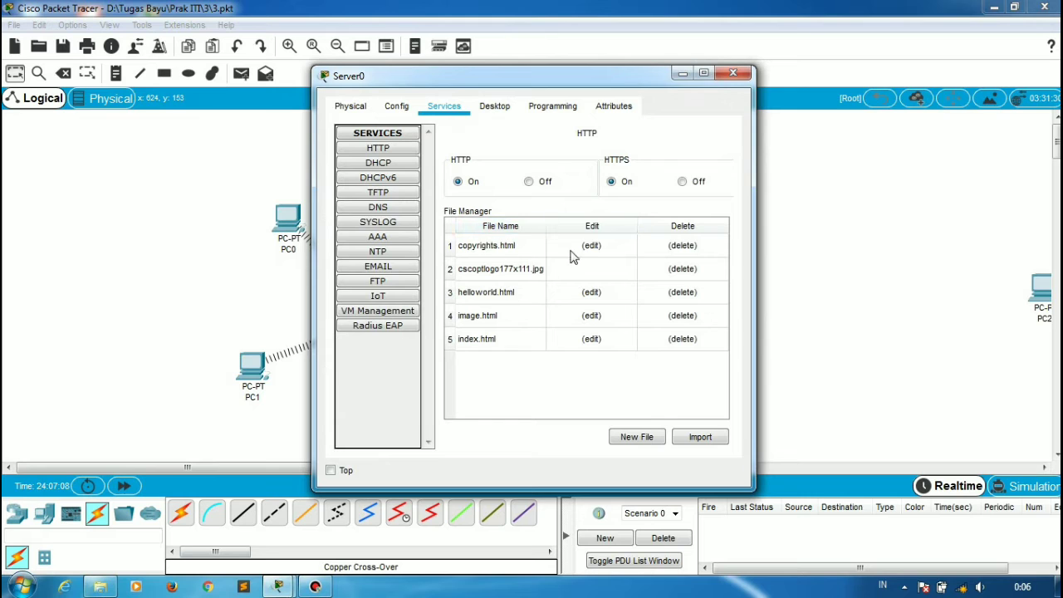
{"action": "left_click", "coordinate": [742, 76]}
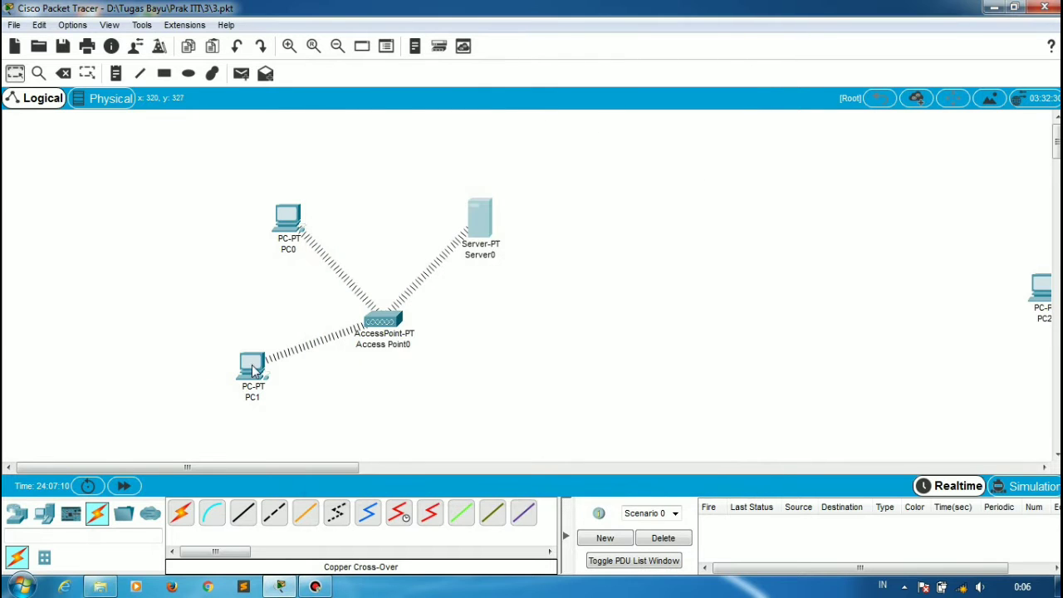
Step: Load Server0's web page at 192.168.123.1 in PC1's Web Browser
{"action": "left_click", "coordinate": [252, 365]}
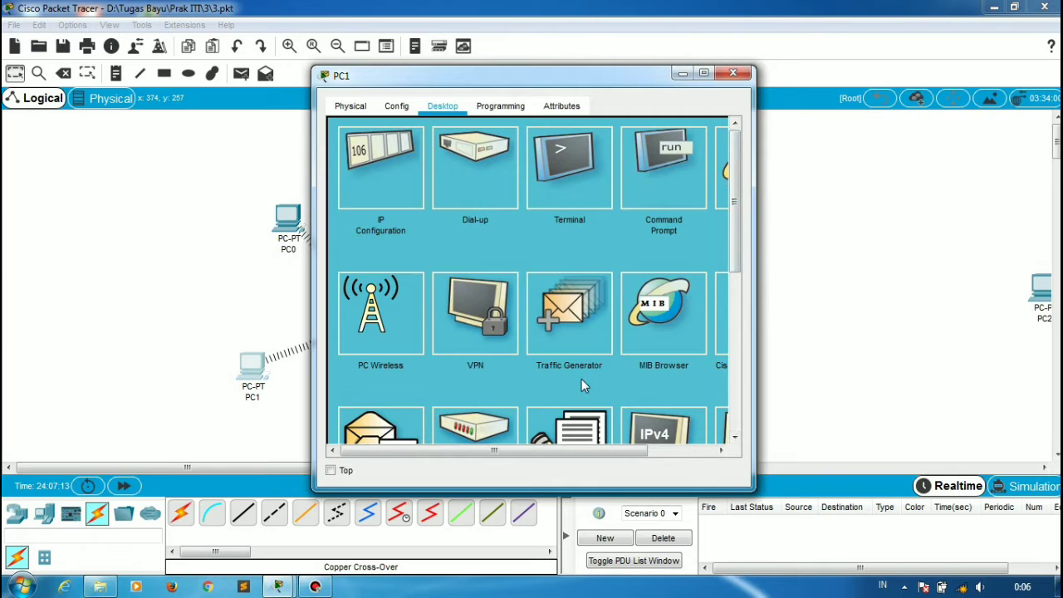
{"action": "left_click", "coordinate": [722, 168]}
{"action": "left_click", "coordinate": [455, 153]}
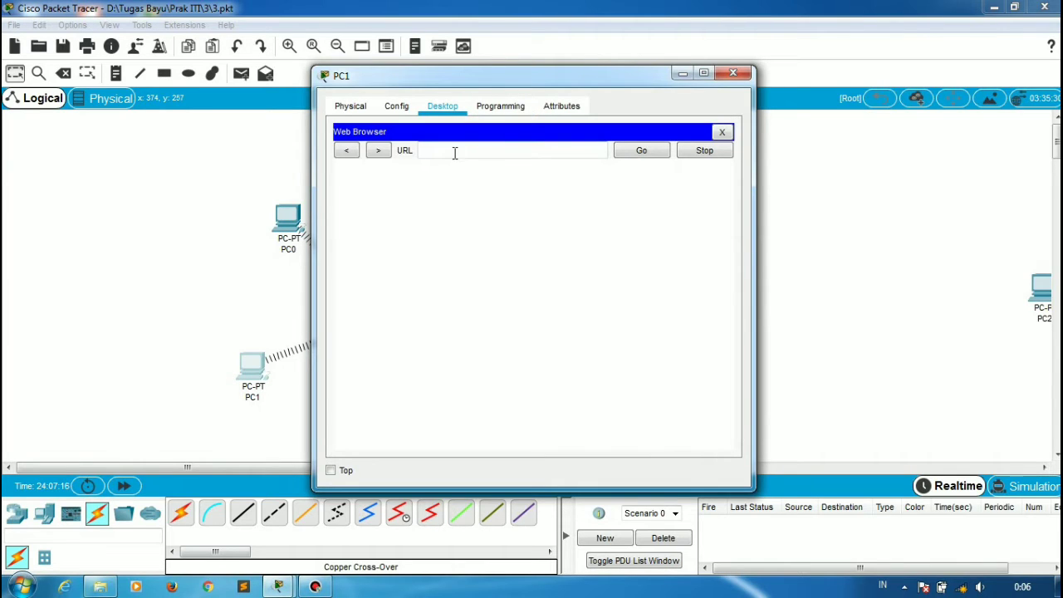
{"action": "type", "text": "192.168.123.1"}
{"action": "key", "text": "Return"}
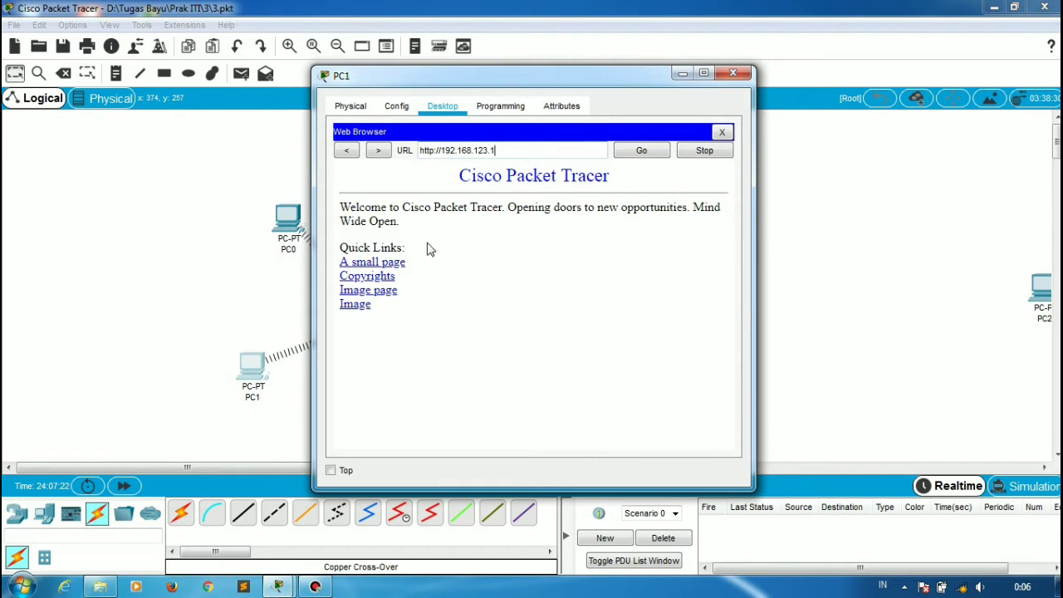
Step: Follow the "A small page" link on the server's web page in PC1's Web Browser, and close the device window
{"action": "left_click", "coordinate": [387, 264]}
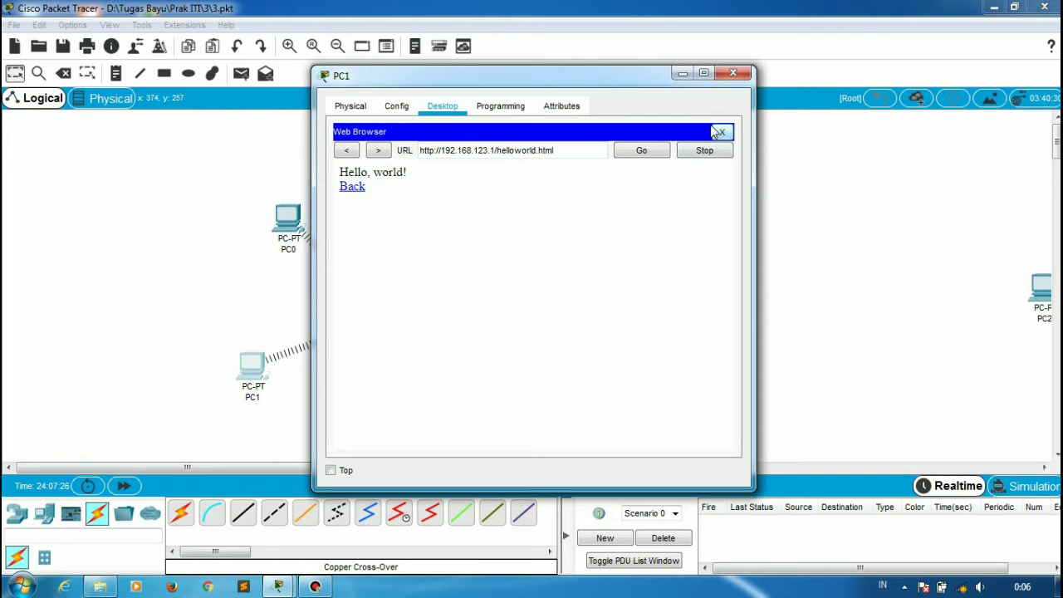
{"action": "left_click", "coordinate": [734, 74]}
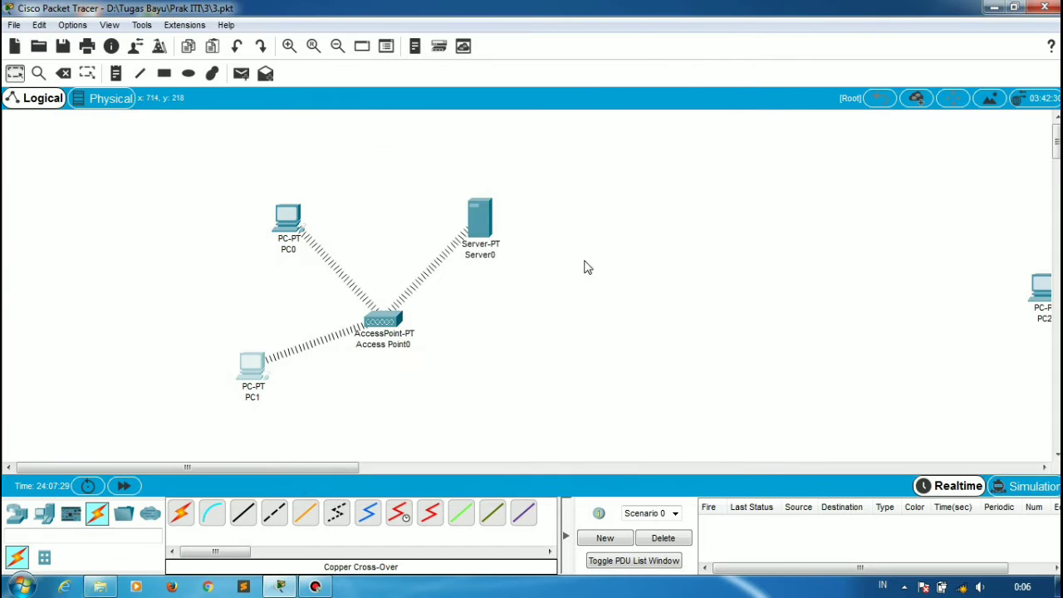
{"action": "left_click", "coordinate": [607, 10]}
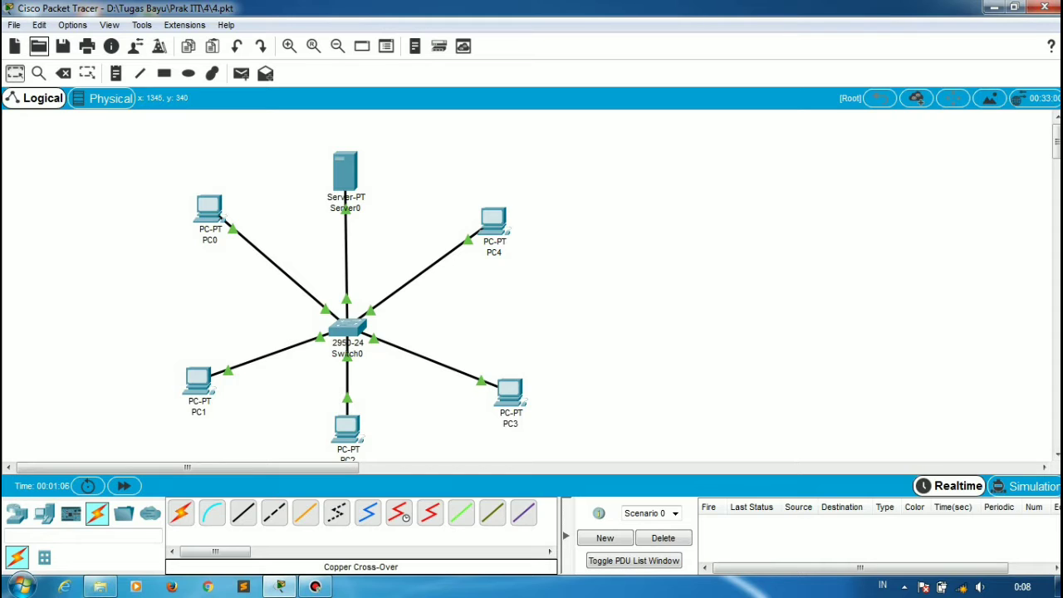
Step: Check the IPv4 address and subnet mask of Server0's FastEthernet0 interface
{"action": "left_click", "coordinate": [1056, 454]}
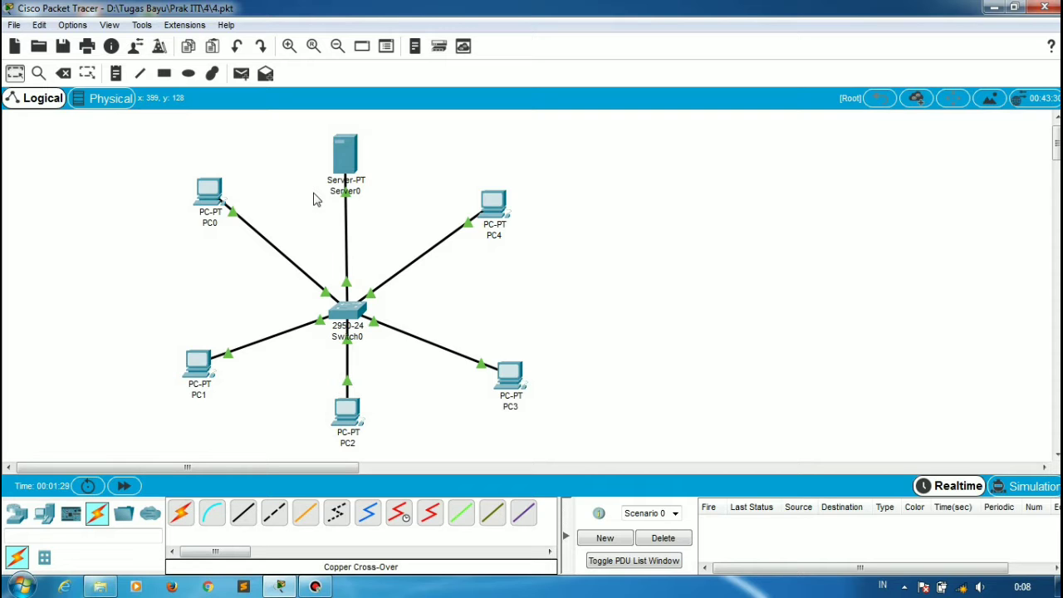
{"action": "left_click", "coordinate": [347, 169]}
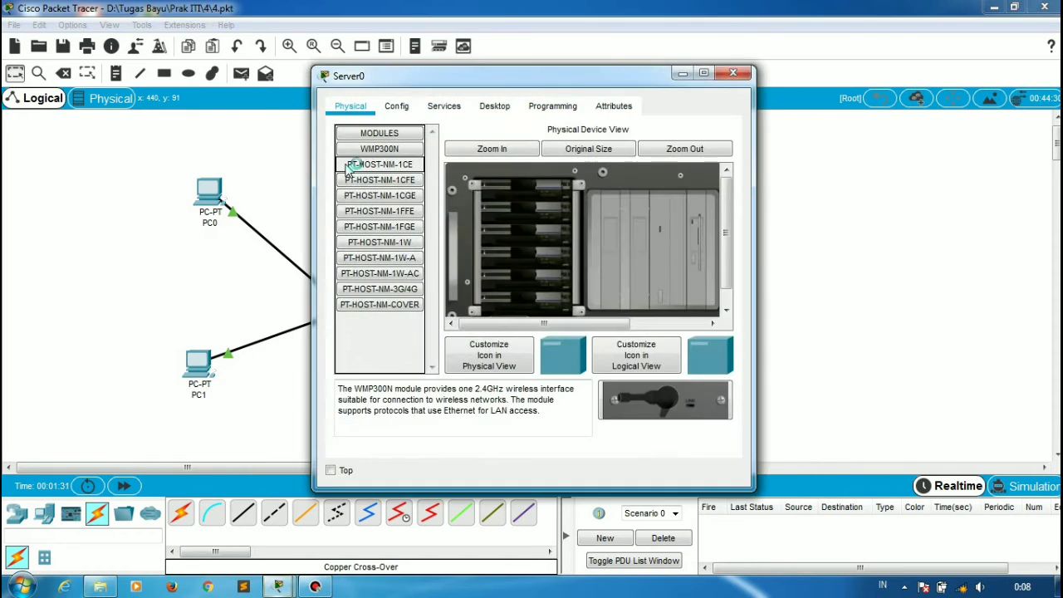
{"action": "left_click", "coordinate": [396, 106]}
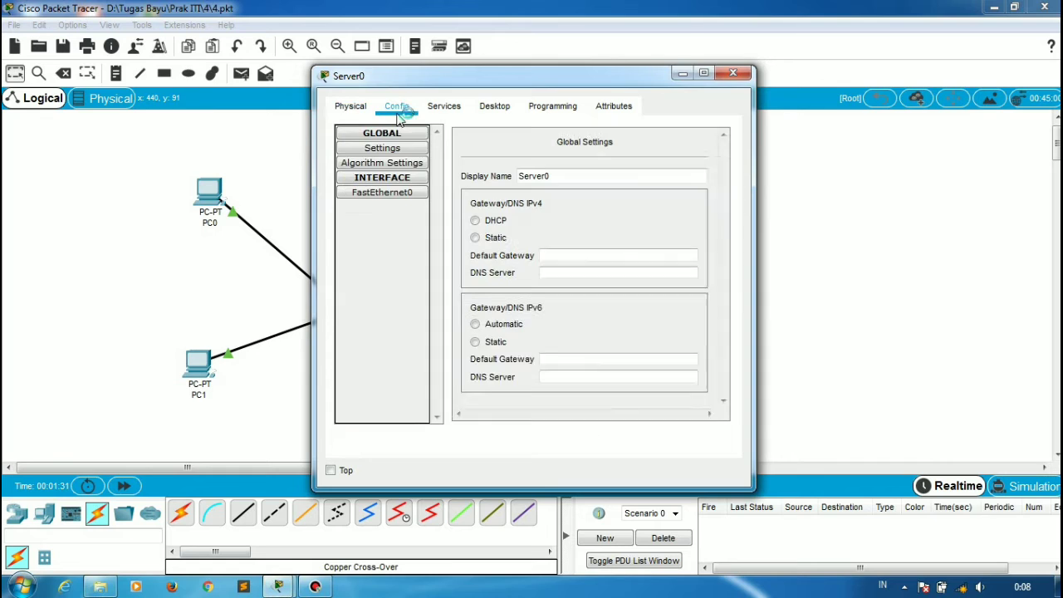
{"action": "left_click", "coordinate": [397, 195]}
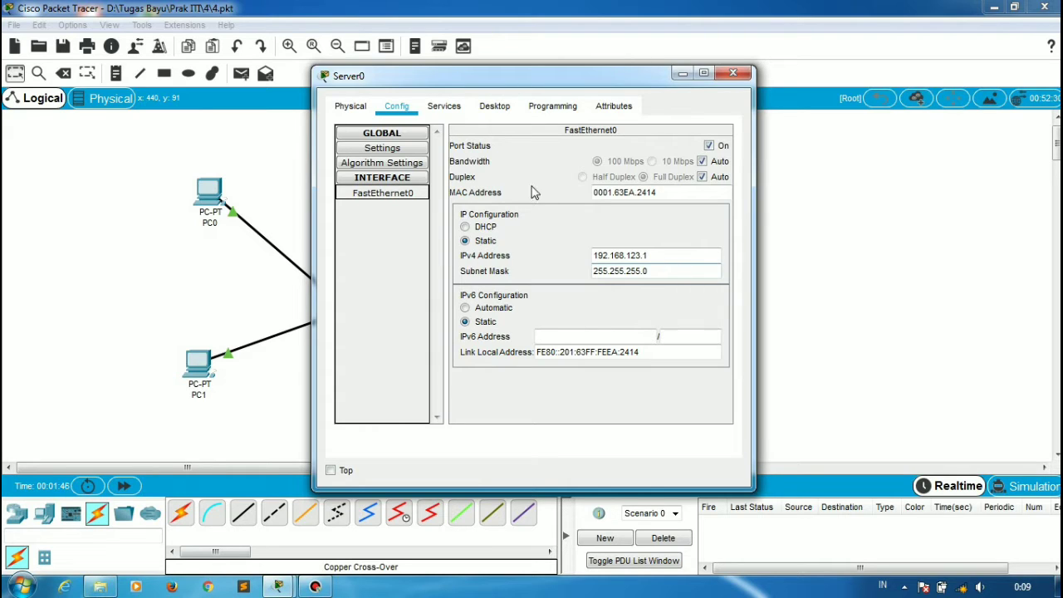
Step: Review the DHCP pool's start address, subnet mask and maximum number of users in Server0's services, and close the device window
{"action": "left_click", "coordinate": [444, 108]}
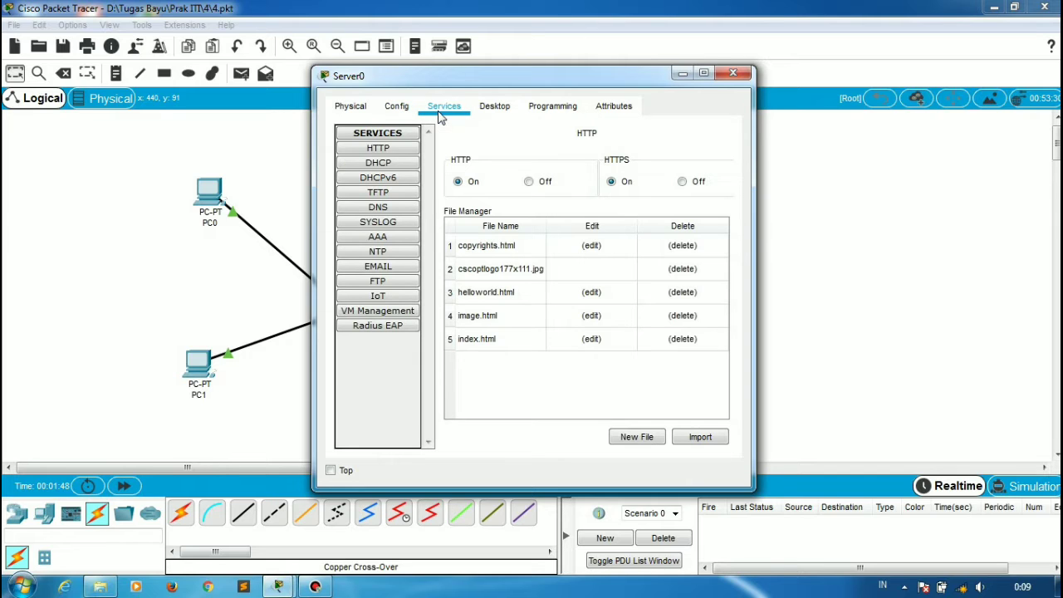
{"action": "left_click", "coordinate": [390, 165]}
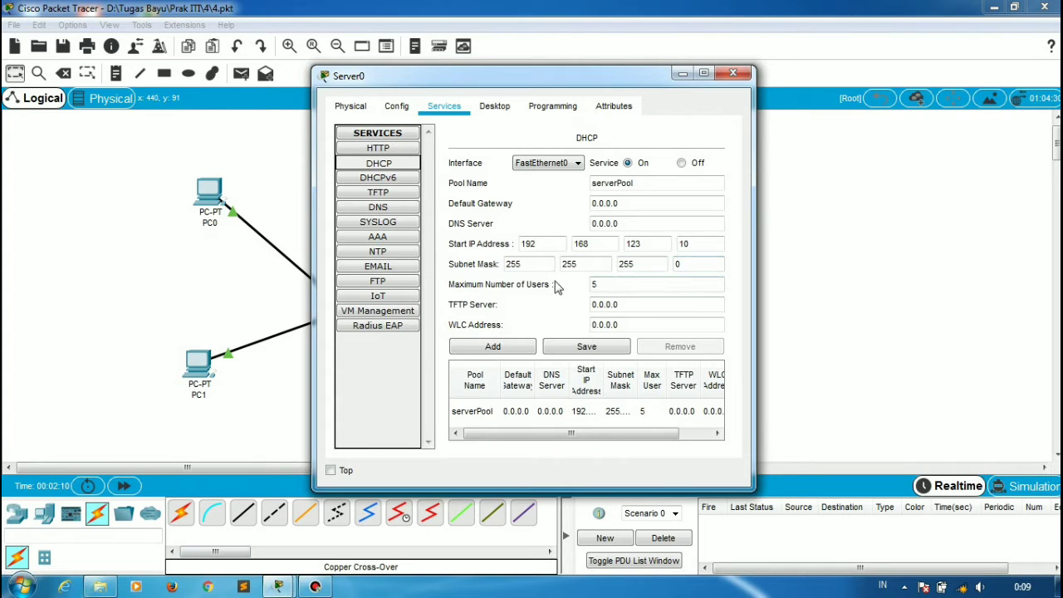
{"action": "left_click", "coordinate": [617, 284]}
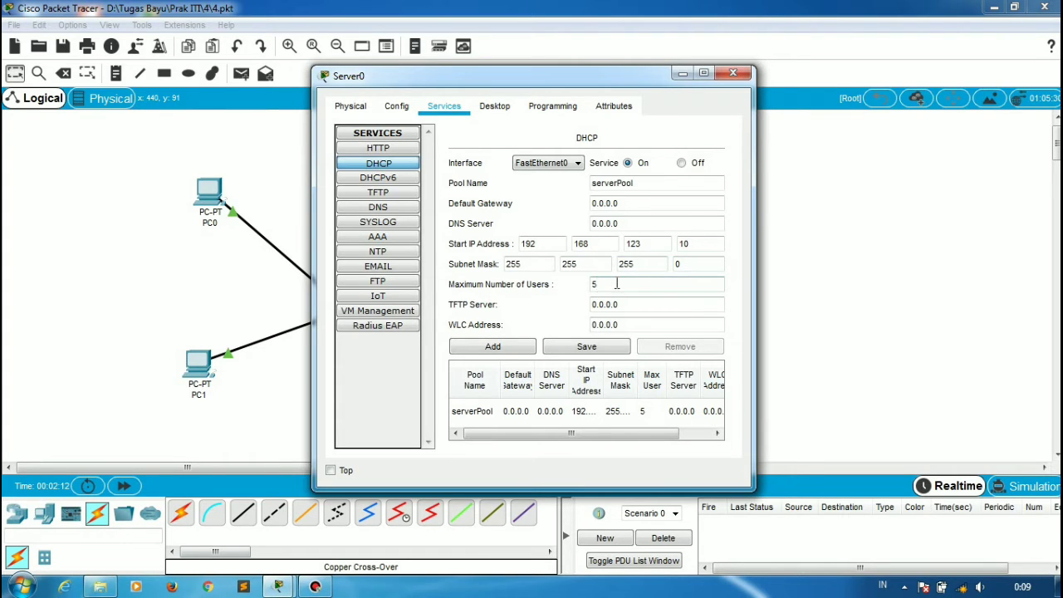
{"action": "left_click_drag", "start_coordinate": [612, 434], "coordinate": [562, 449]}
{"action": "left_click_drag", "start_coordinate": [614, 81], "coordinate": [586, 86]}
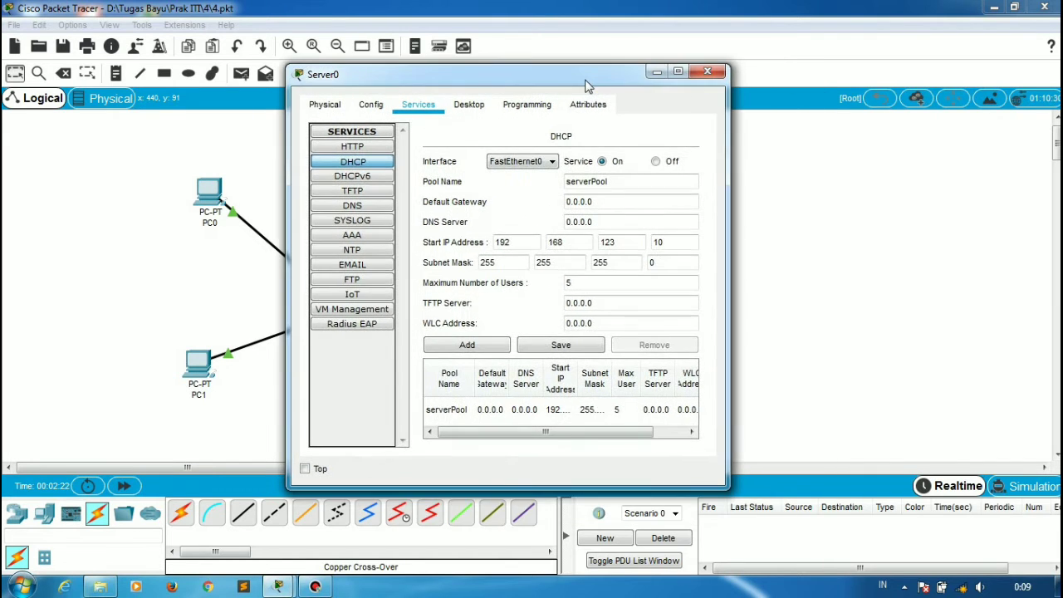
{"action": "left_click", "coordinate": [353, 147]}
{"action": "left_click", "coordinate": [352, 176]}
{"action": "left_click", "coordinate": [352, 161]}
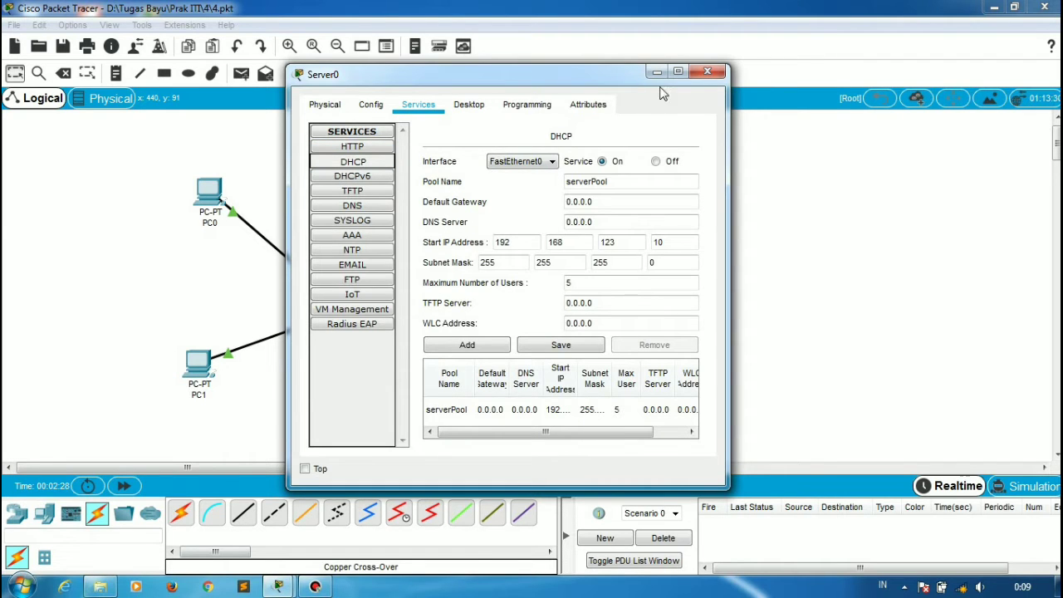
{"action": "left_click", "coordinate": [462, 104]}
{"action": "left_click", "coordinate": [371, 104]}
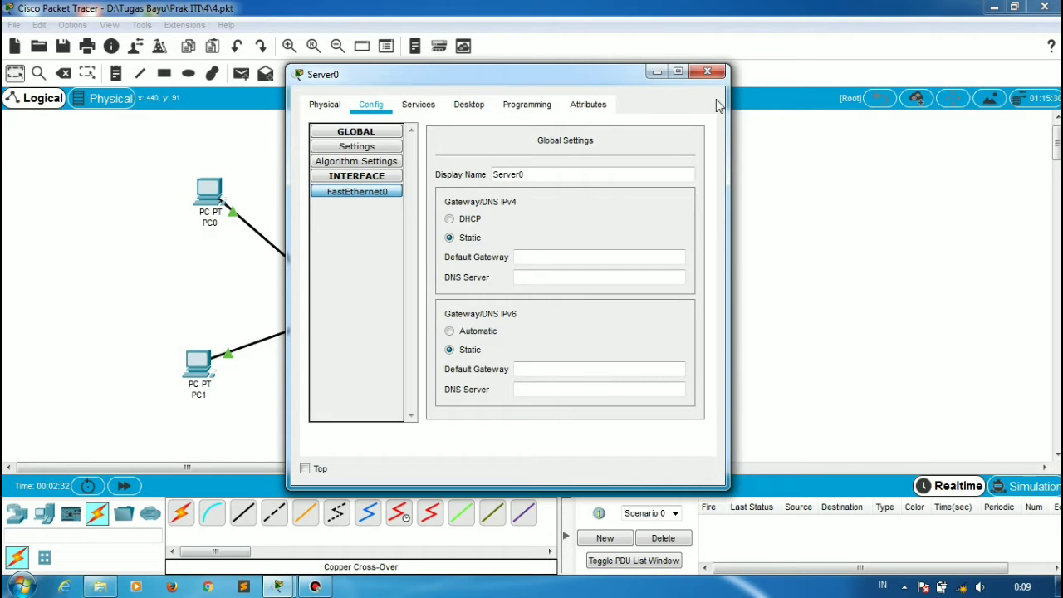
{"action": "left_click", "coordinate": [708, 71]}
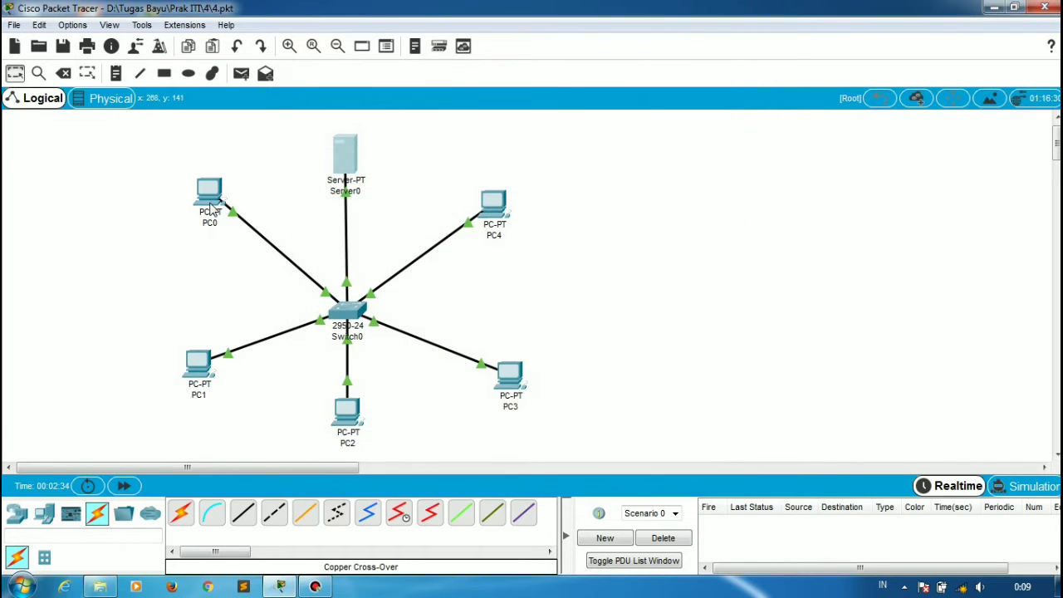
Step: Check the DHCP-assigned IPv4 configuration of PC0's FastEthernet0 interface, and close the device window
{"action": "left_click", "coordinate": [211, 200]}
{"action": "left_click", "coordinate": [396, 106]}
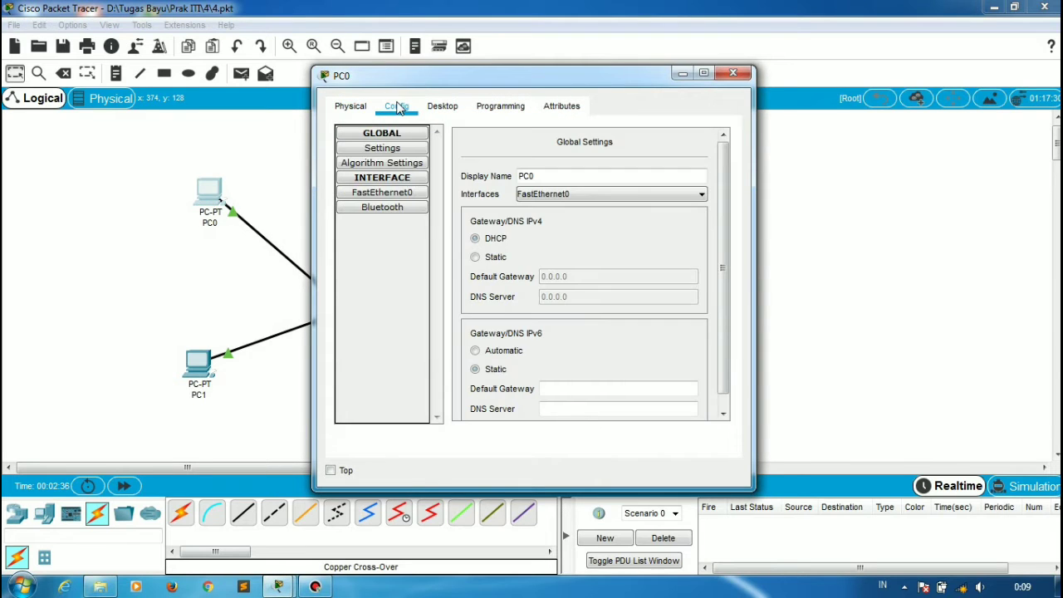
{"action": "left_click", "coordinate": [400, 193]}
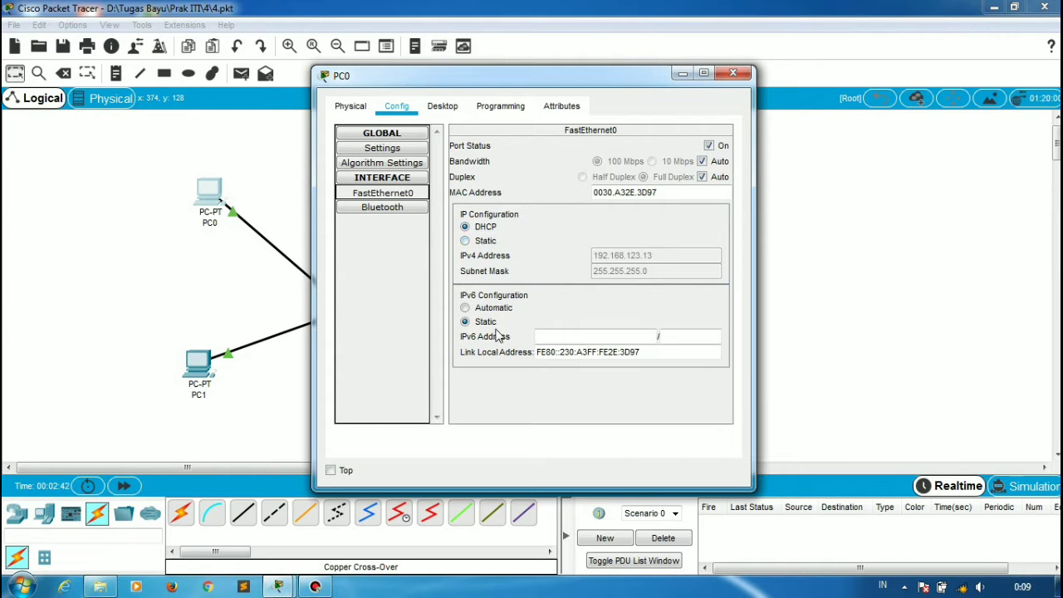
{"action": "left_click", "coordinate": [733, 73]}
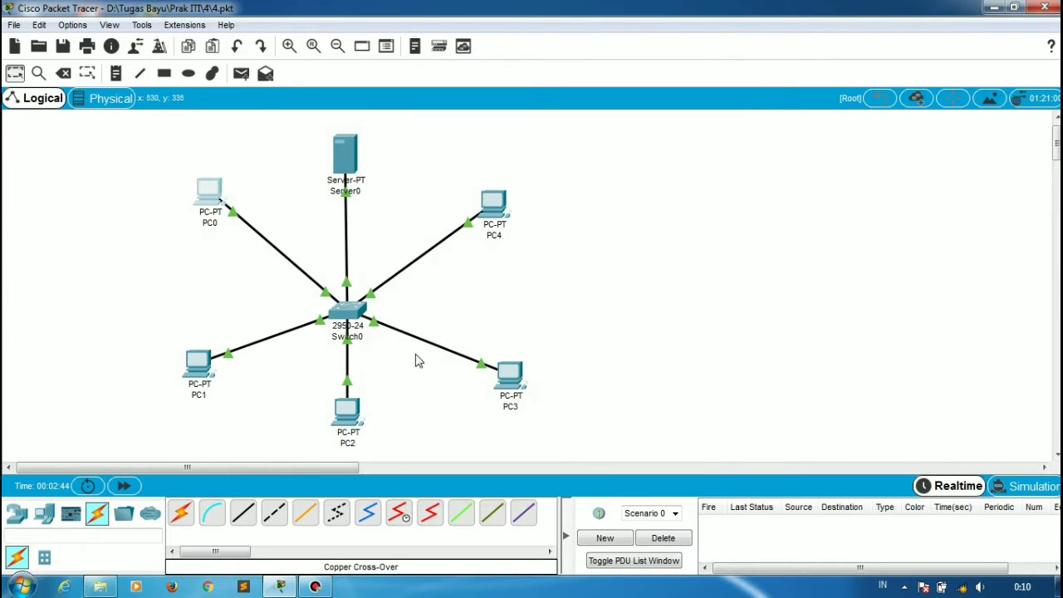
{"action": "left_click", "coordinate": [199, 366]}
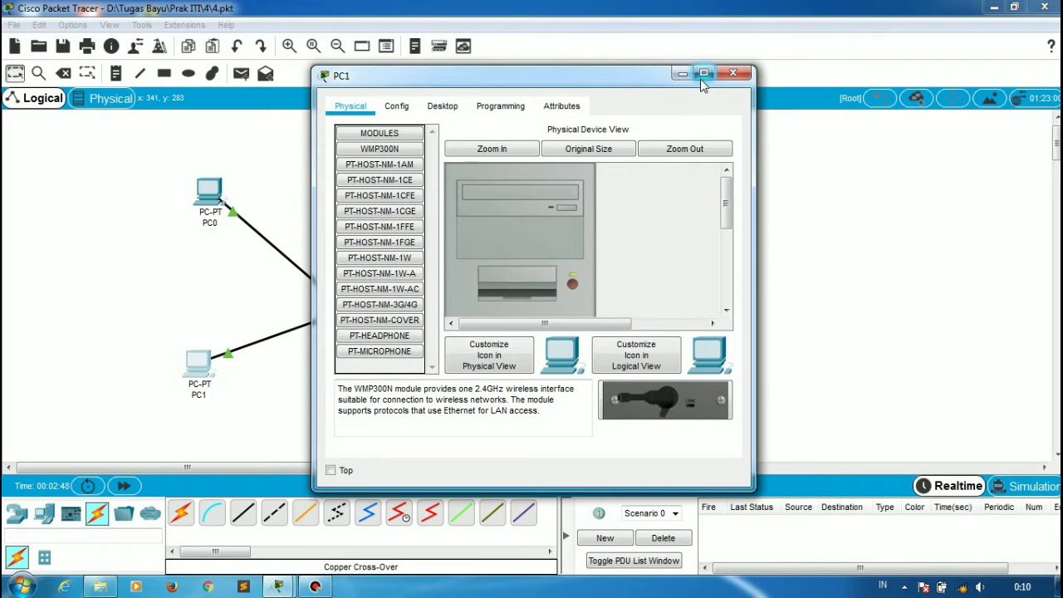
{"action": "left_click", "coordinate": [733, 73]}
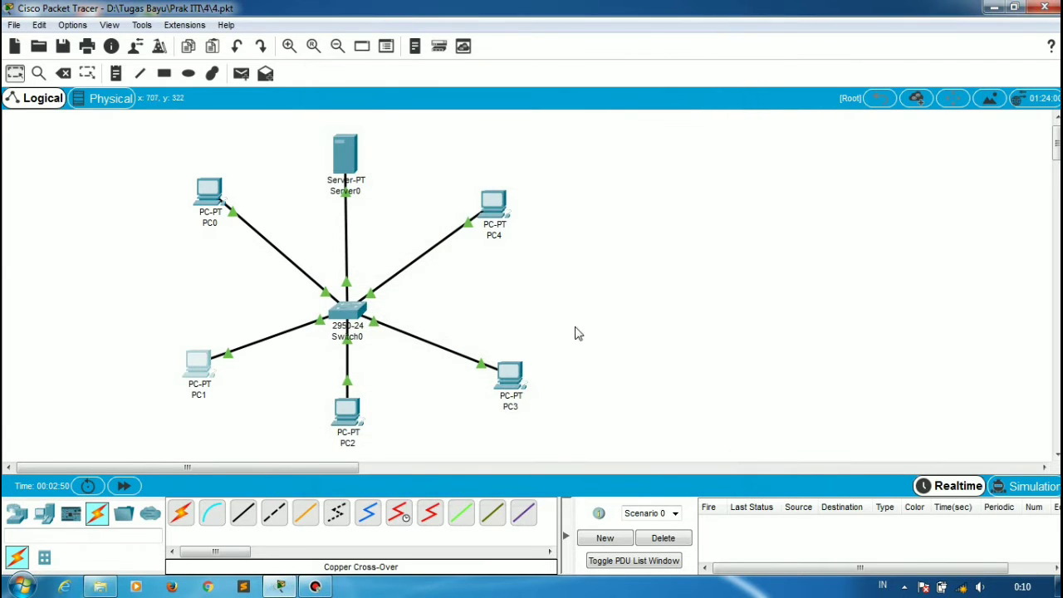
Step: Ping Server0 at 192.168.123.1 from PC0's Command Prompt, and close the prompt
{"action": "left_click", "coordinate": [216, 202]}
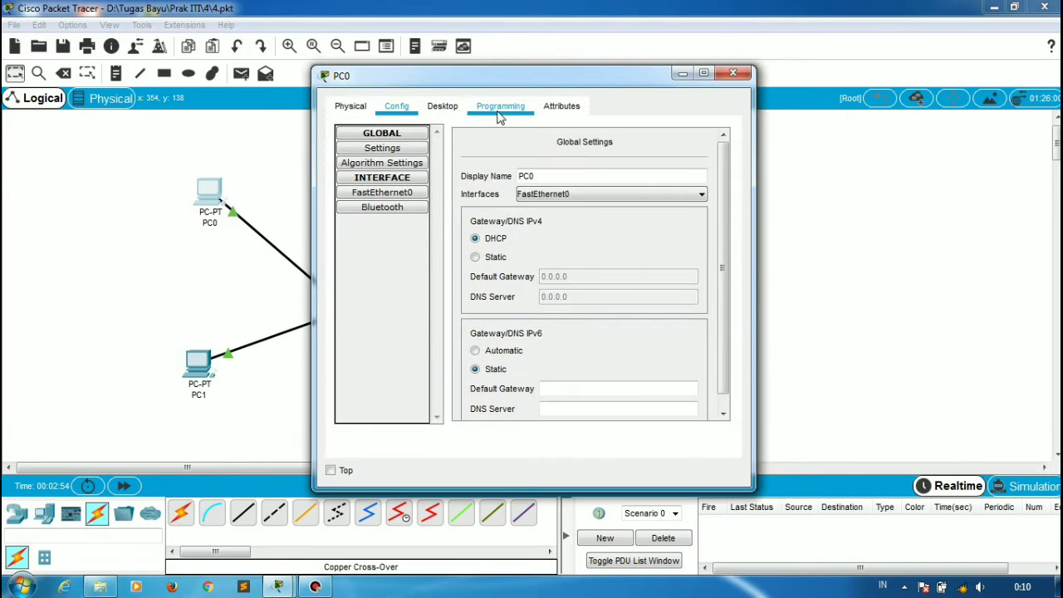
{"action": "left_click", "coordinate": [449, 108]}
{"action": "left_click", "coordinate": [670, 193]}
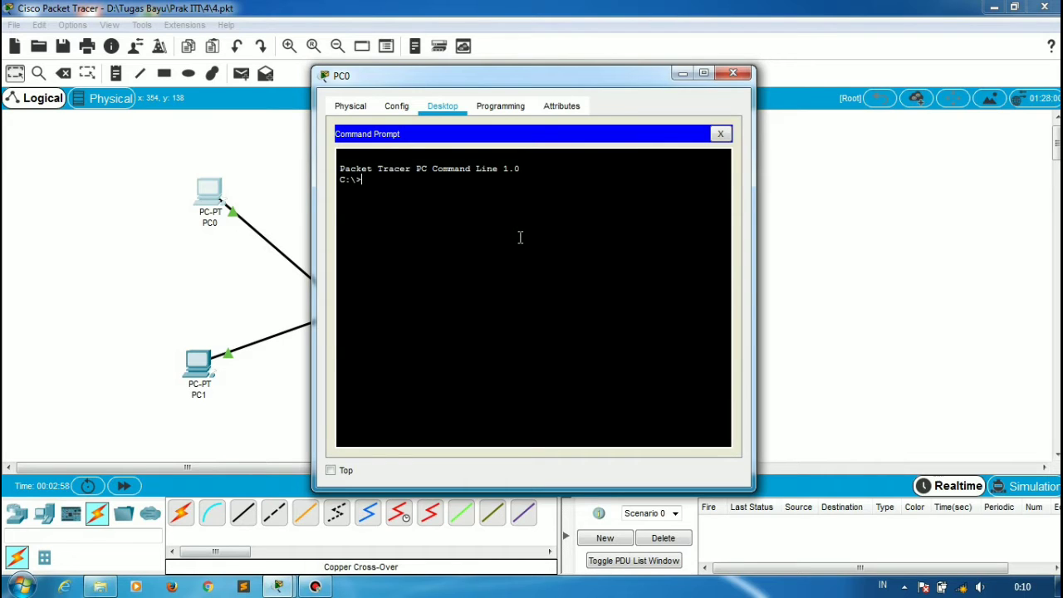
{"action": "type", "text": "ping 192.168.123.1"}
{"action": "key", "text": "Return"}
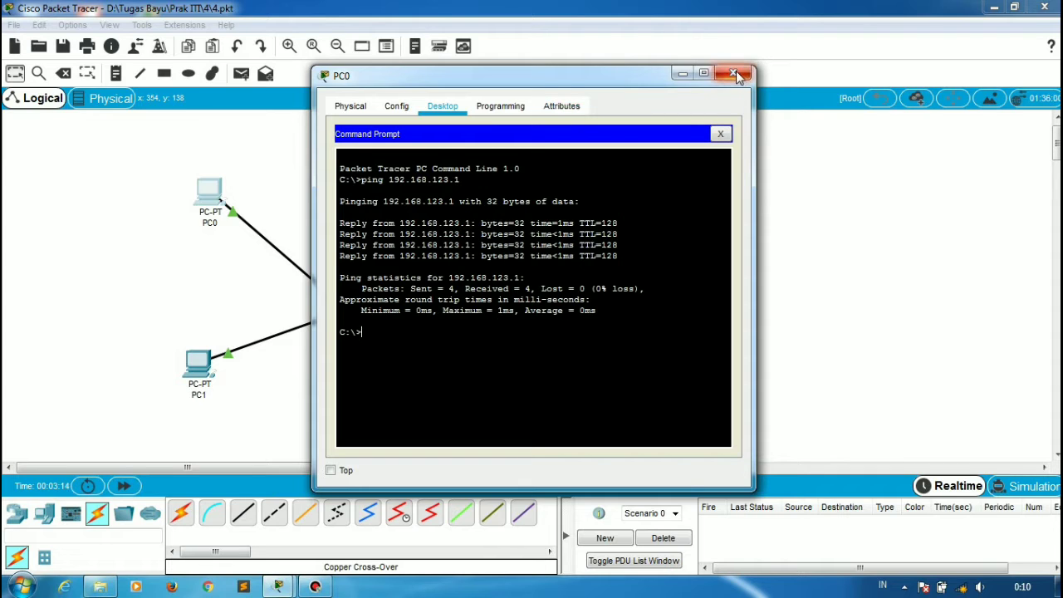
{"action": "left_click", "coordinate": [721, 134]}
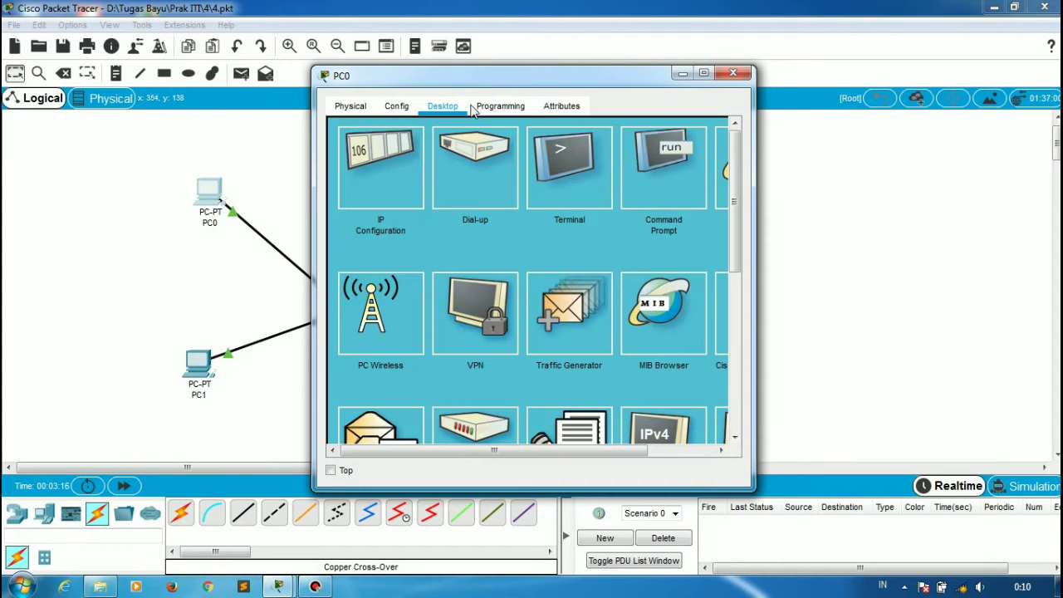
Step: Recheck the DHCP addressing of PC0's FastEthernet0 interface after the ping, and close the device window
{"action": "left_click", "coordinate": [397, 108]}
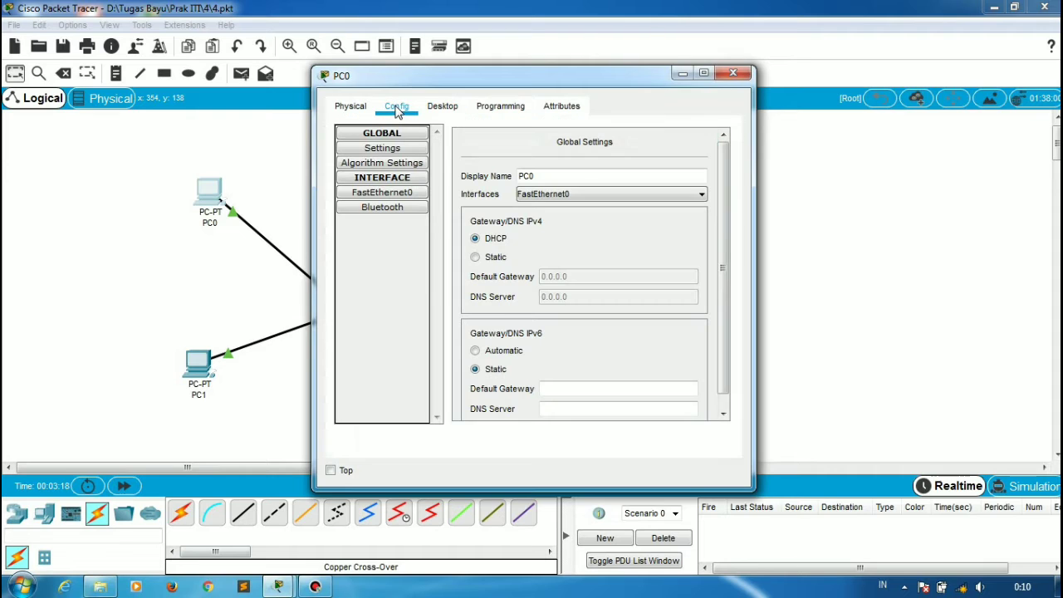
{"action": "left_click", "coordinate": [388, 194]}
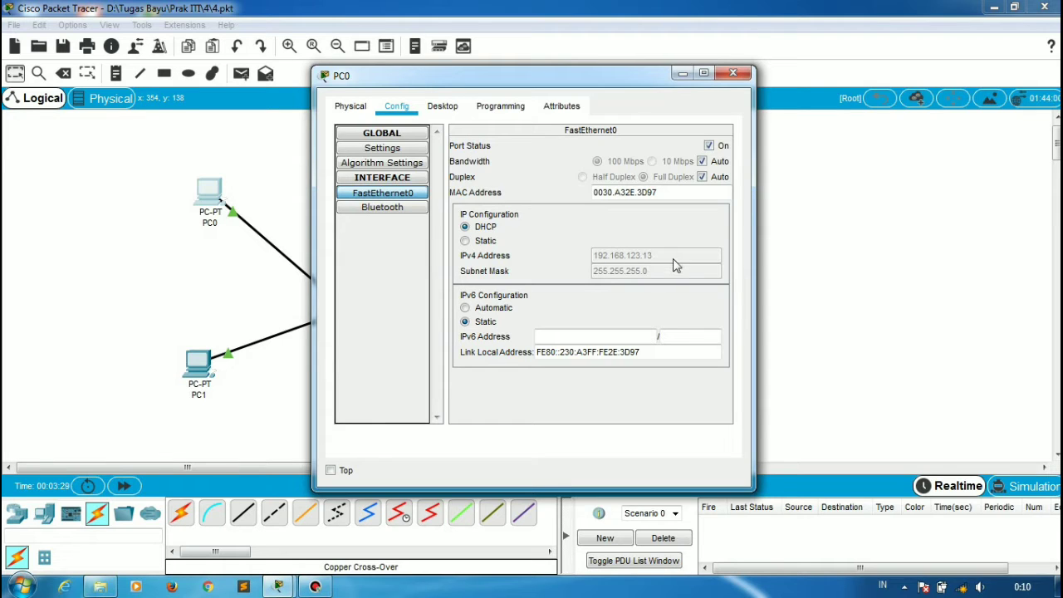
{"action": "left_click", "coordinate": [739, 77]}
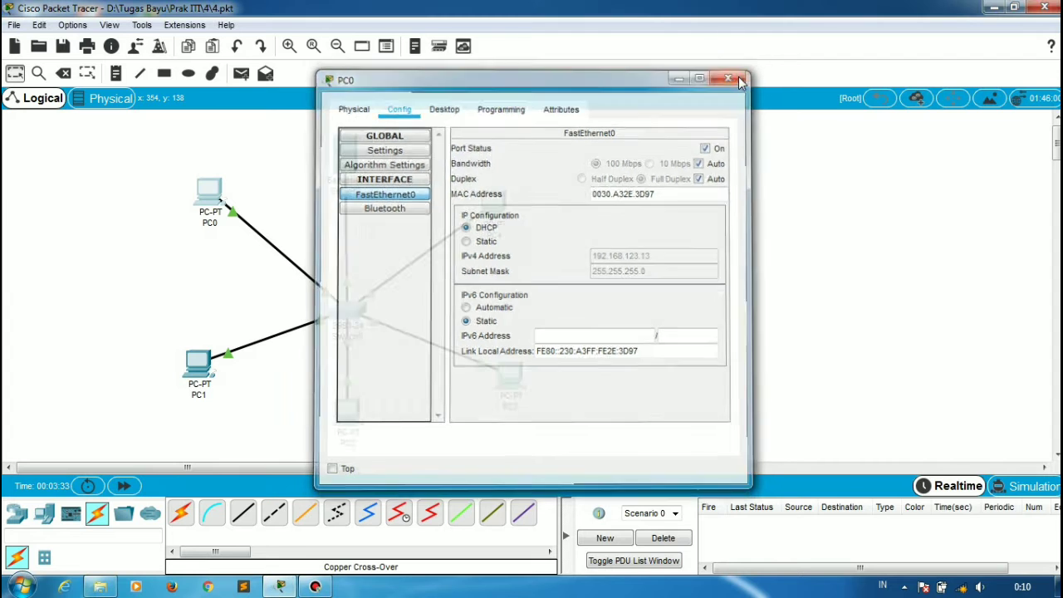
Step: Check the static IPv4 address and subnet mask of PC2's FastEthernet0 interface, and close the device window
{"action": "left_click", "coordinate": [346, 411]}
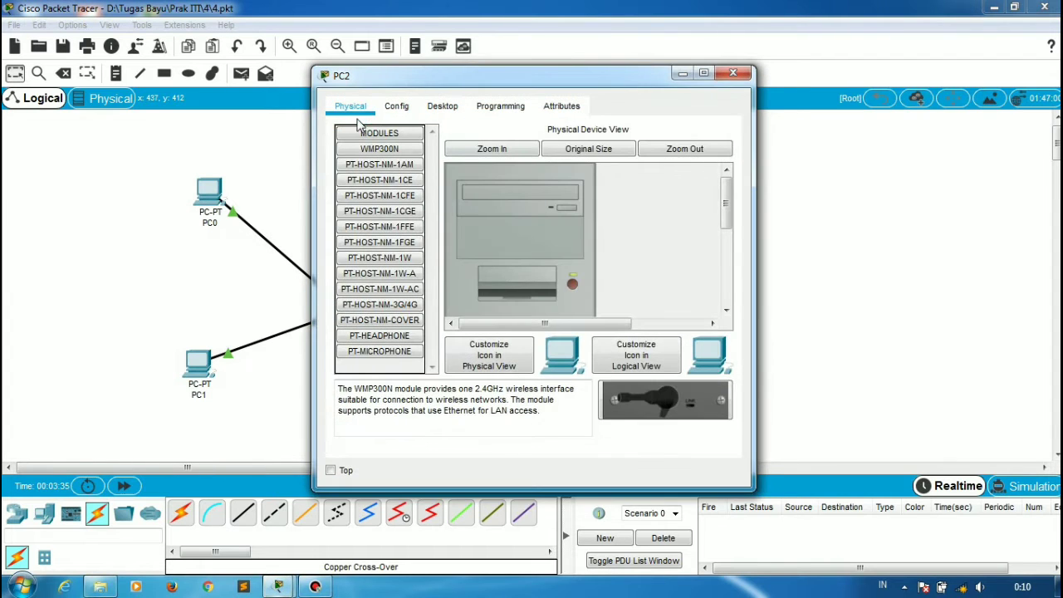
{"action": "left_click", "coordinate": [394, 107]}
{"action": "left_click", "coordinate": [385, 194]}
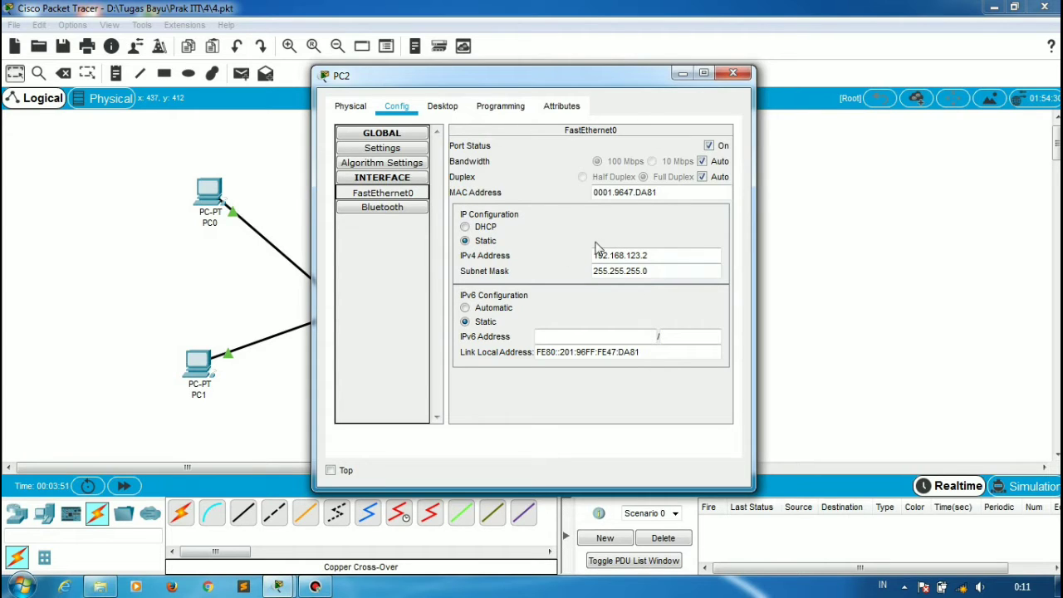
{"action": "left_click", "coordinate": [657, 252]}
{"action": "left_click", "coordinate": [657, 270]}
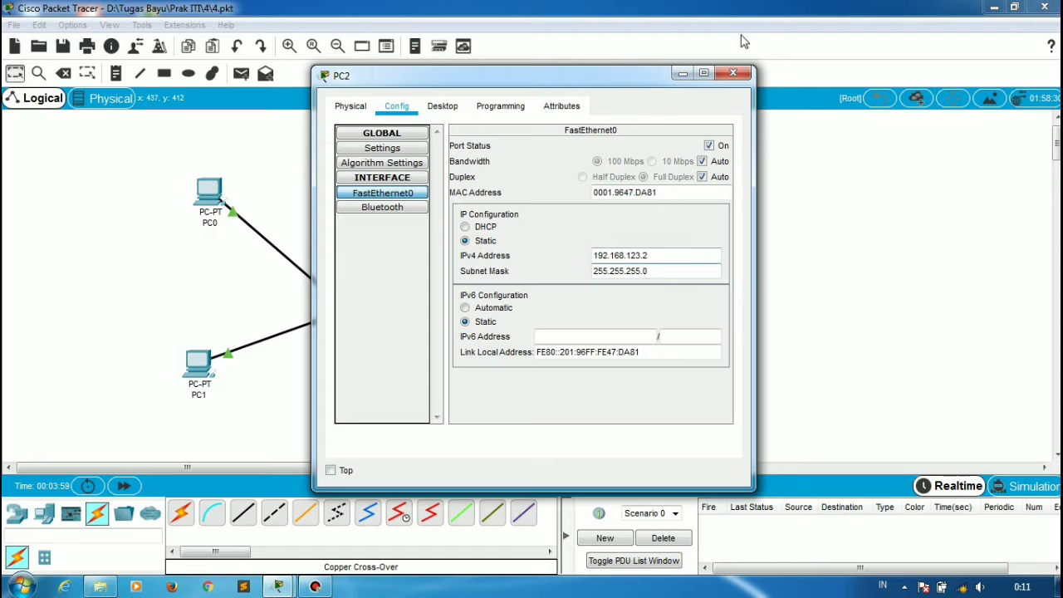
{"action": "left_click", "coordinate": [736, 73]}
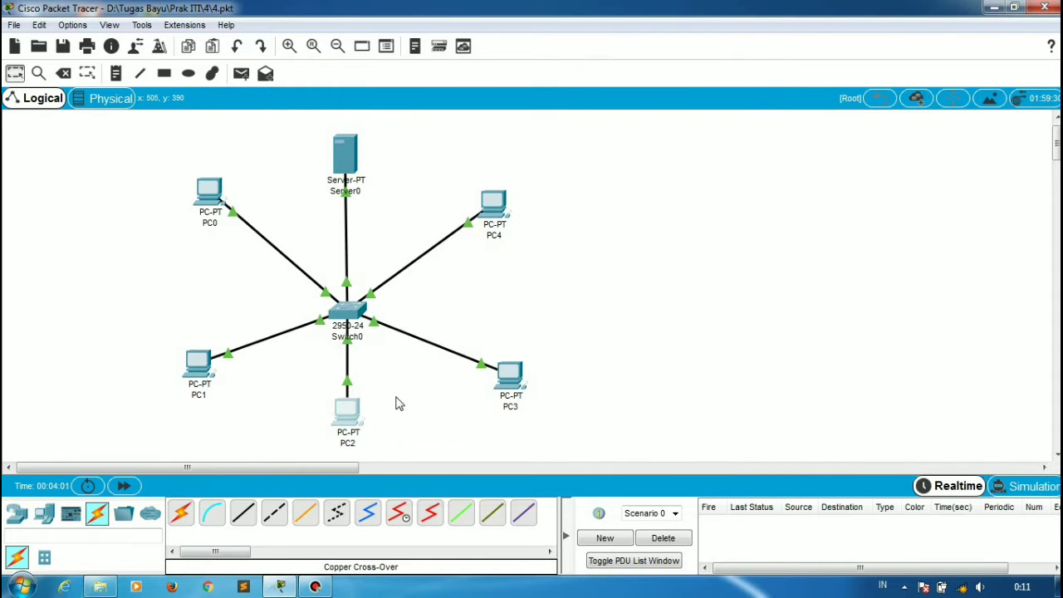
Step: Ping Server0 at 192.168.123.1 from PC2's Command Prompt, and close the prompt
{"action": "left_click", "coordinate": [349, 423]}
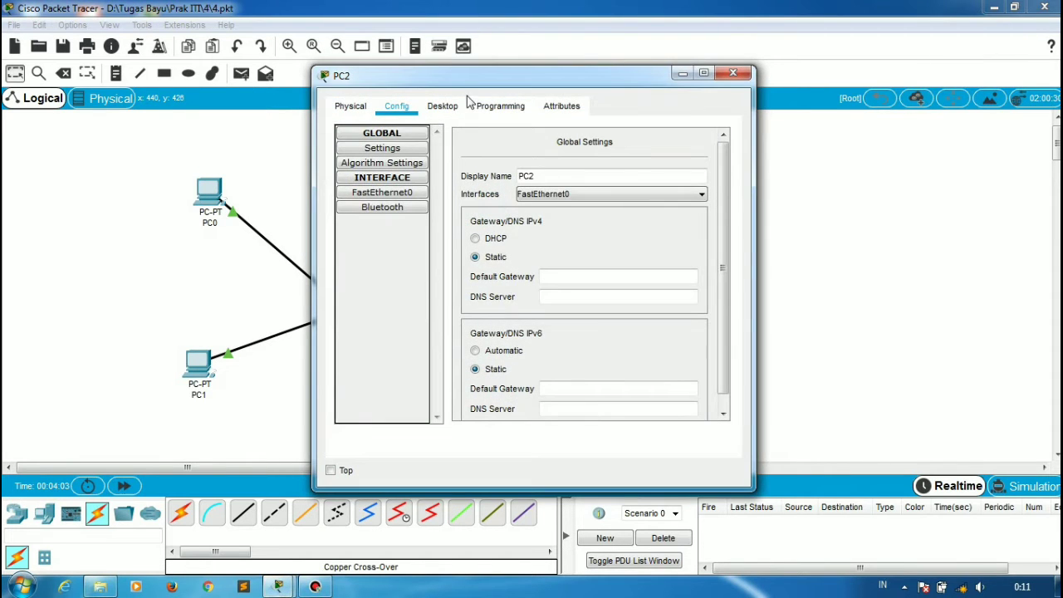
{"action": "left_click", "coordinate": [440, 105]}
{"action": "left_click", "coordinate": [664, 166]}
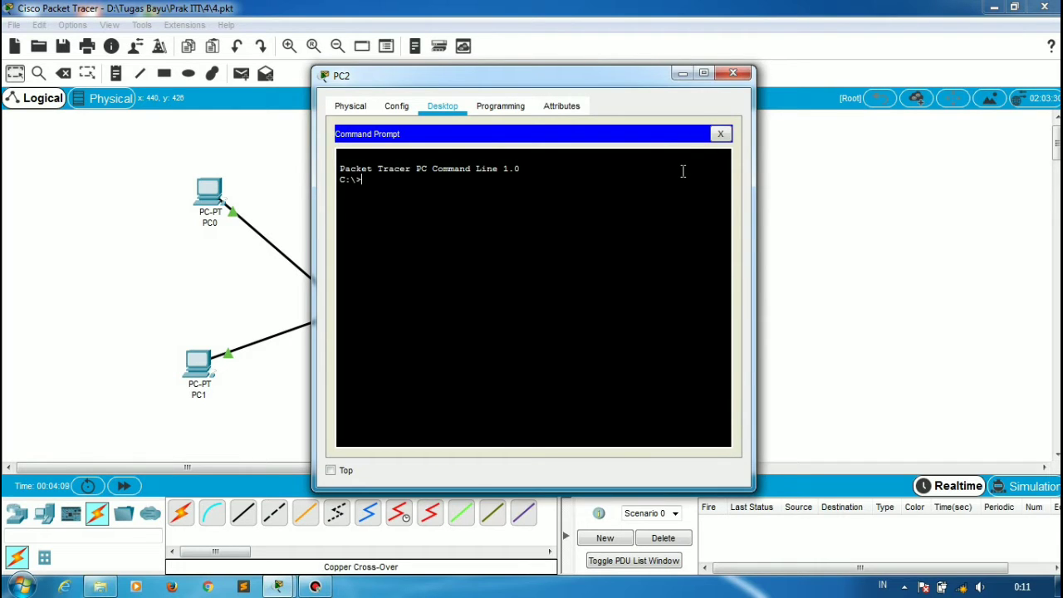
{"action": "type", "text": "ping 192.168.123.1"}
{"action": "key", "text": "Return"}
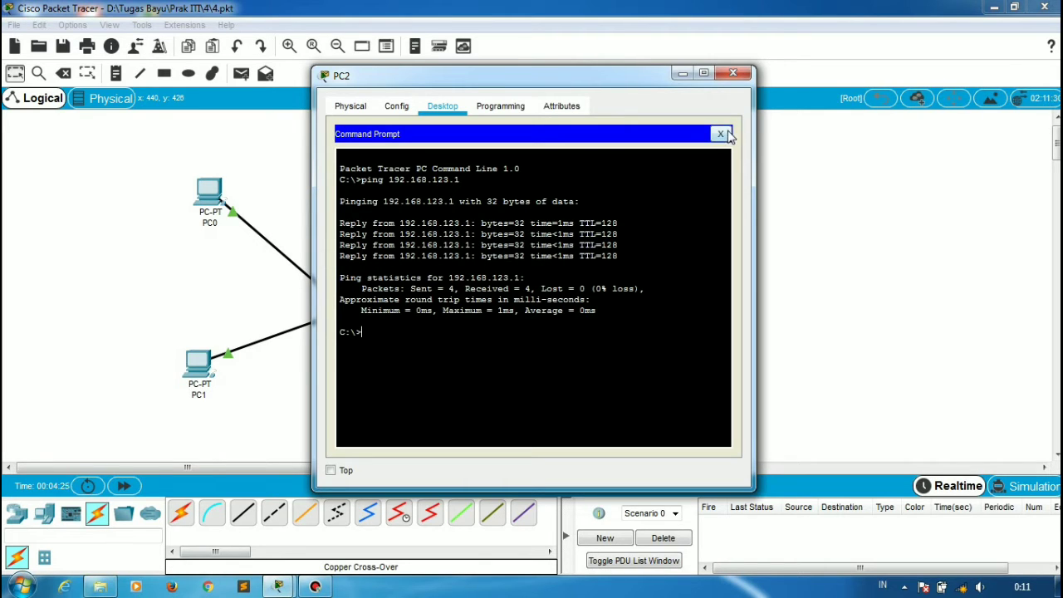
{"action": "left_click", "coordinate": [721, 134]}
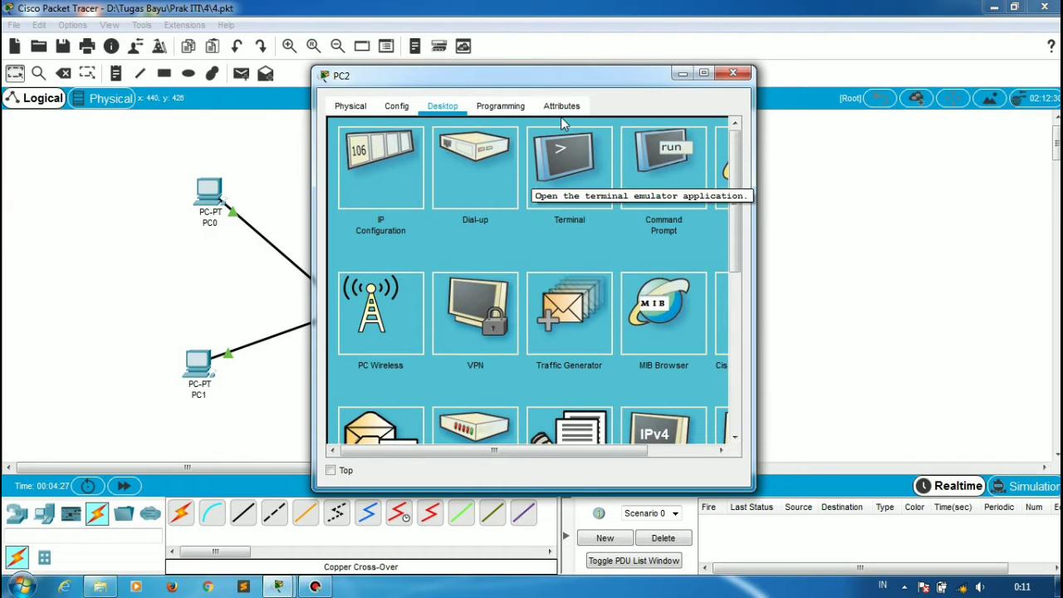
{"action": "mouse_move", "coordinate": [647, 7]}
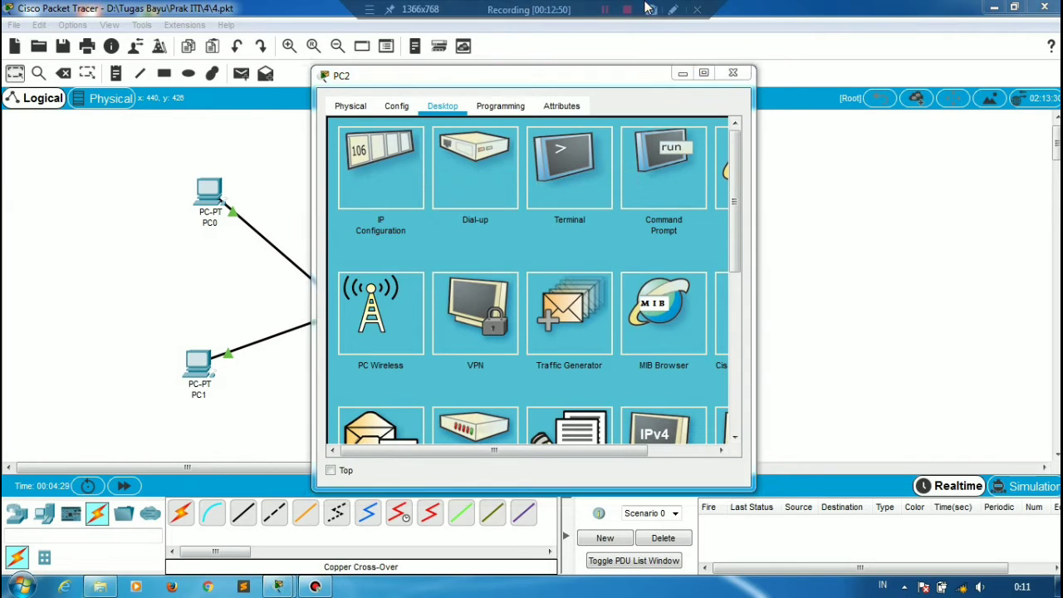
Step: Close PC2's device window to return to the network topology
{"action": "left_click", "coordinate": [733, 75]}
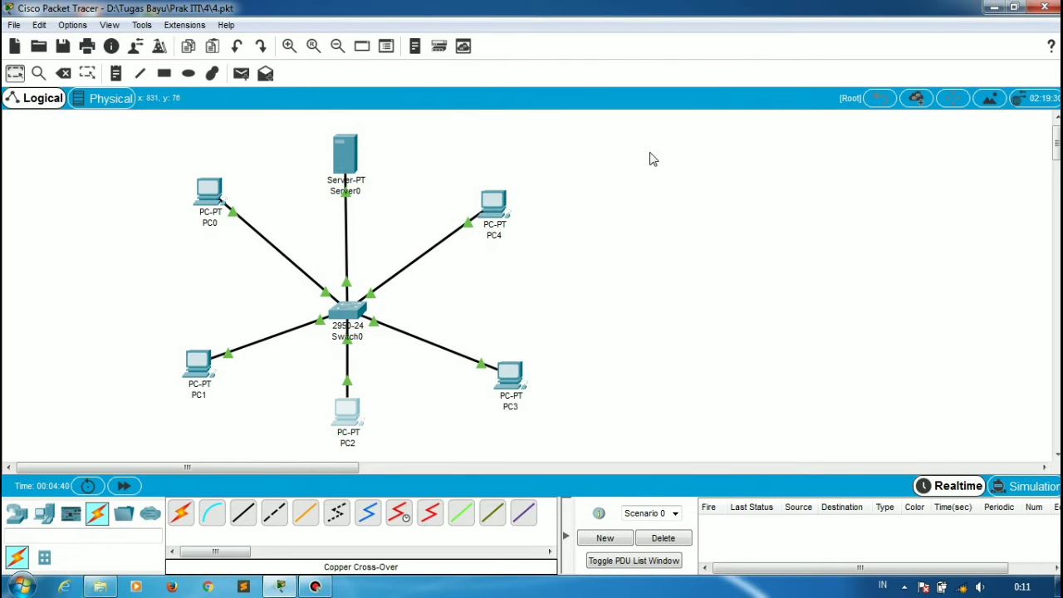
{"action": "mouse_move", "coordinate": [568, 7]}
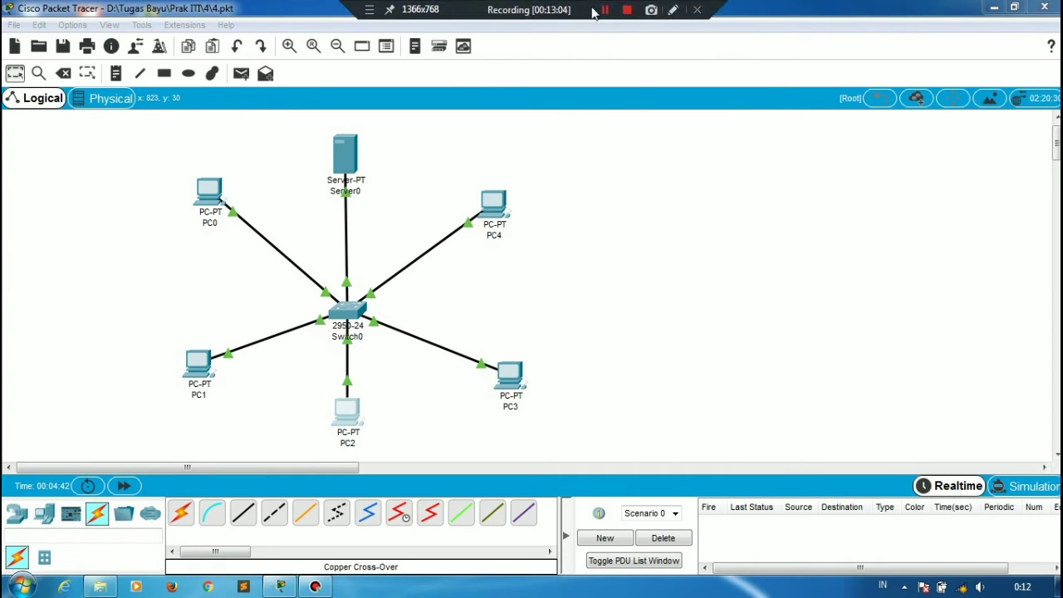
{"action": "left_click", "coordinate": [604, 10]}
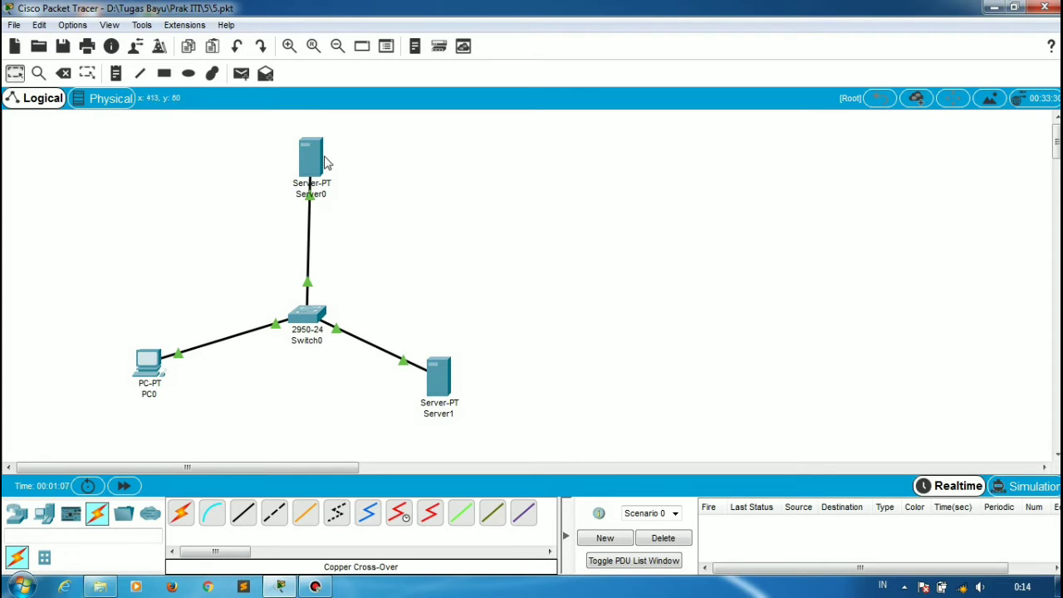
Step: Check the static IPv4 address and subnet mask of Server0's FastEthernet0 interface, and close the device window
{"action": "mouse_move", "coordinate": [326, 163]}
{"action": "left_click", "coordinate": [306, 163]}
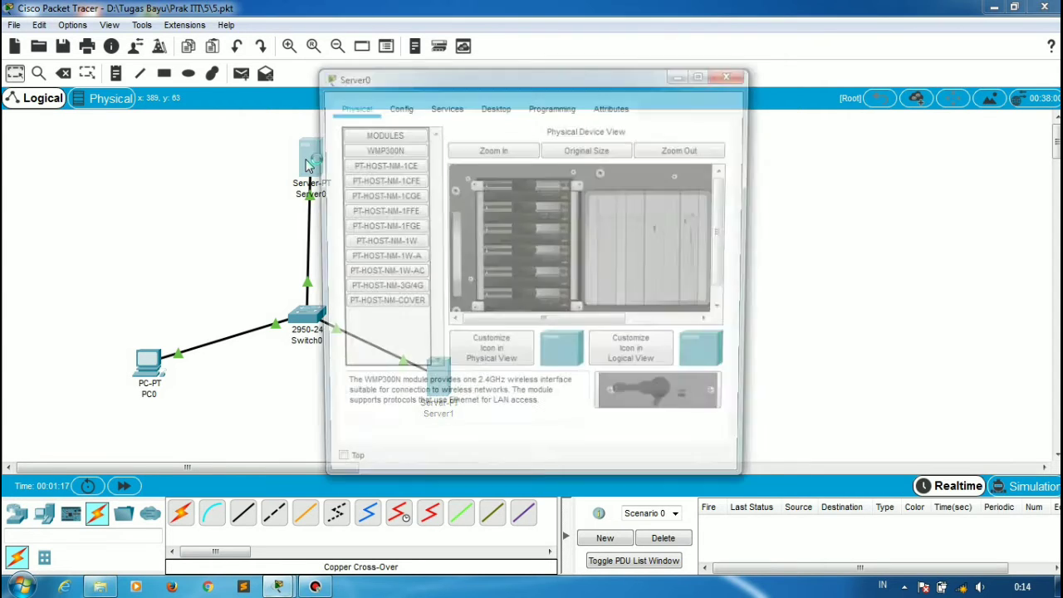
{"action": "left_click", "coordinate": [399, 108]}
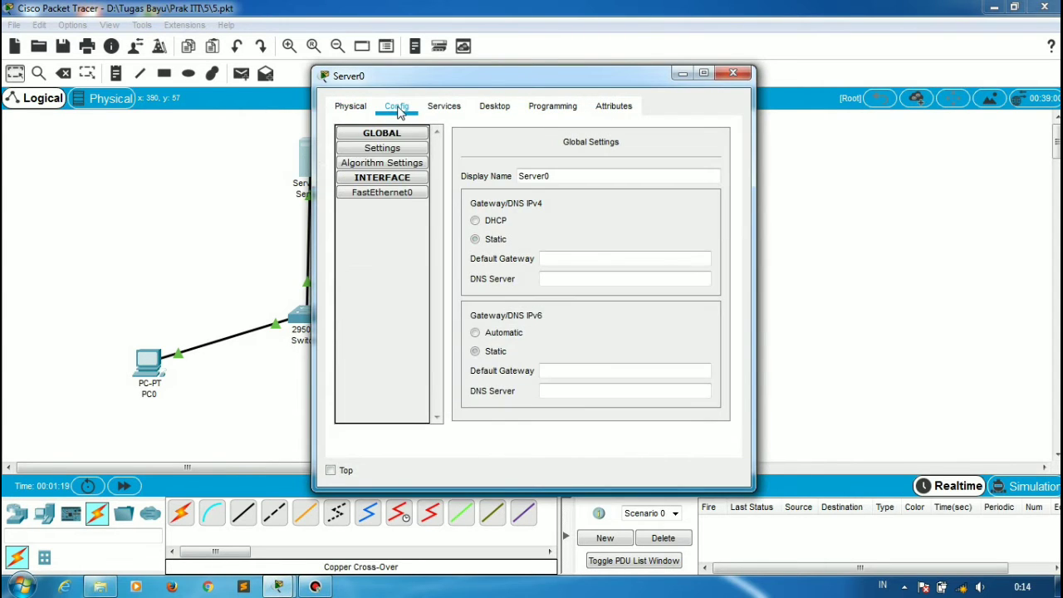
{"action": "left_click", "coordinate": [394, 193]}
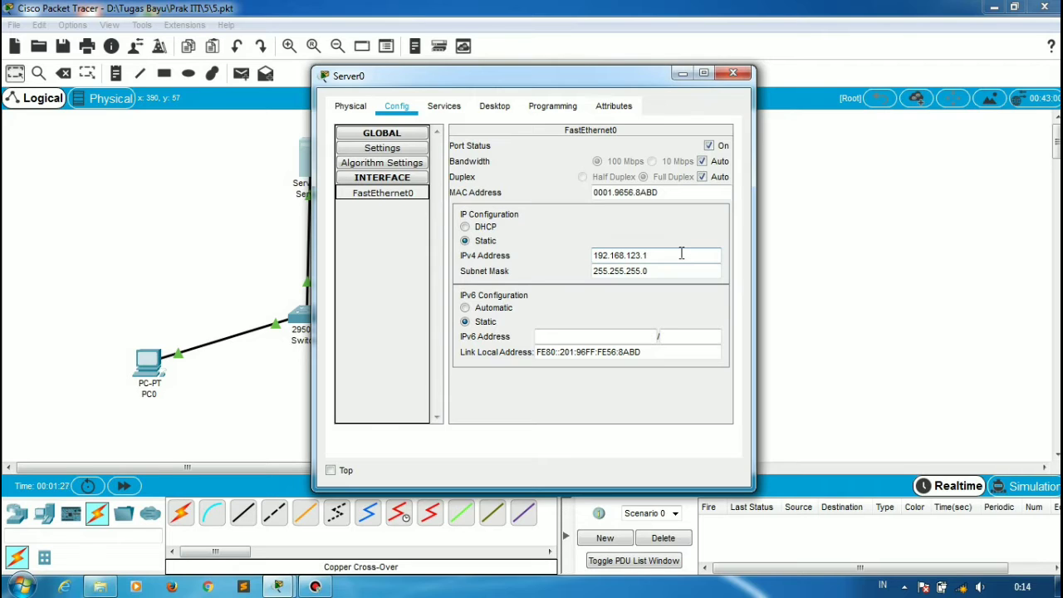
{"action": "left_click", "coordinate": [739, 73]}
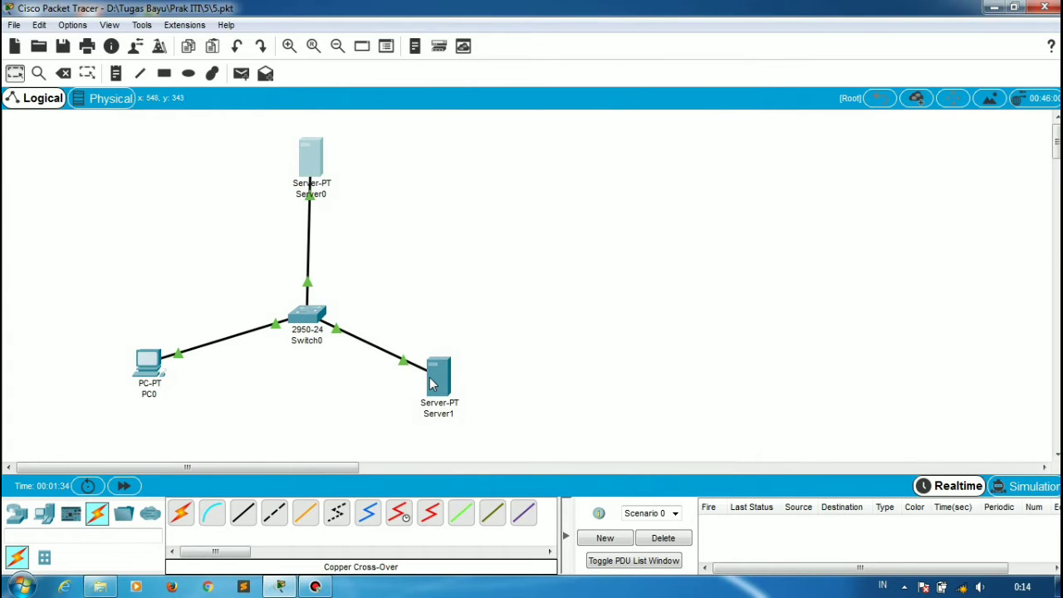
Step: Check the static IPv4 address and subnet mask of Server1's FastEthernet0 interface
{"action": "left_click", "coordinate": [436, 378]}
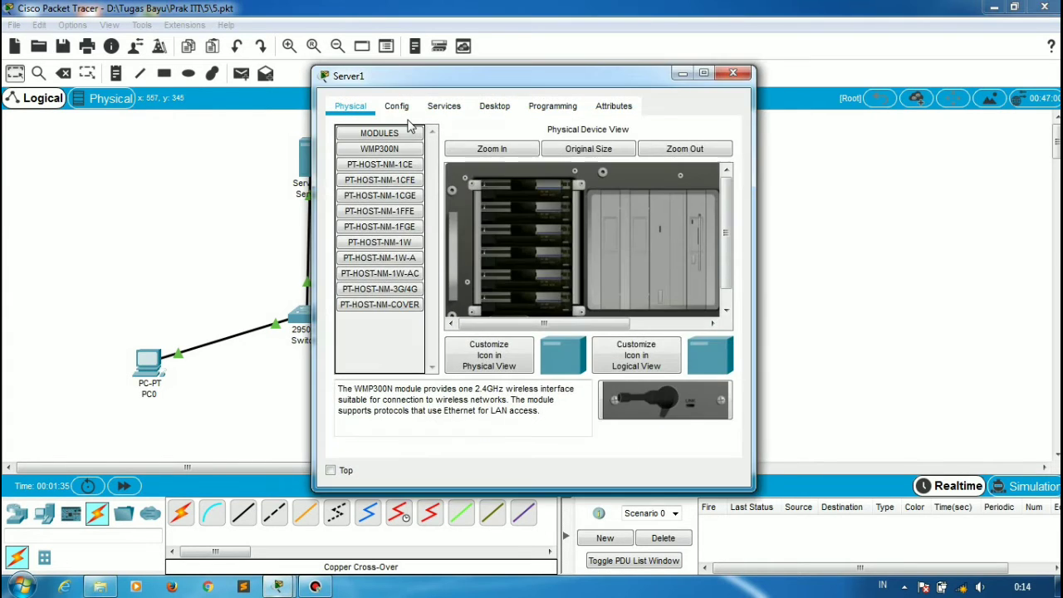
{"action": "left_click", "coordinate": [398, 109]}
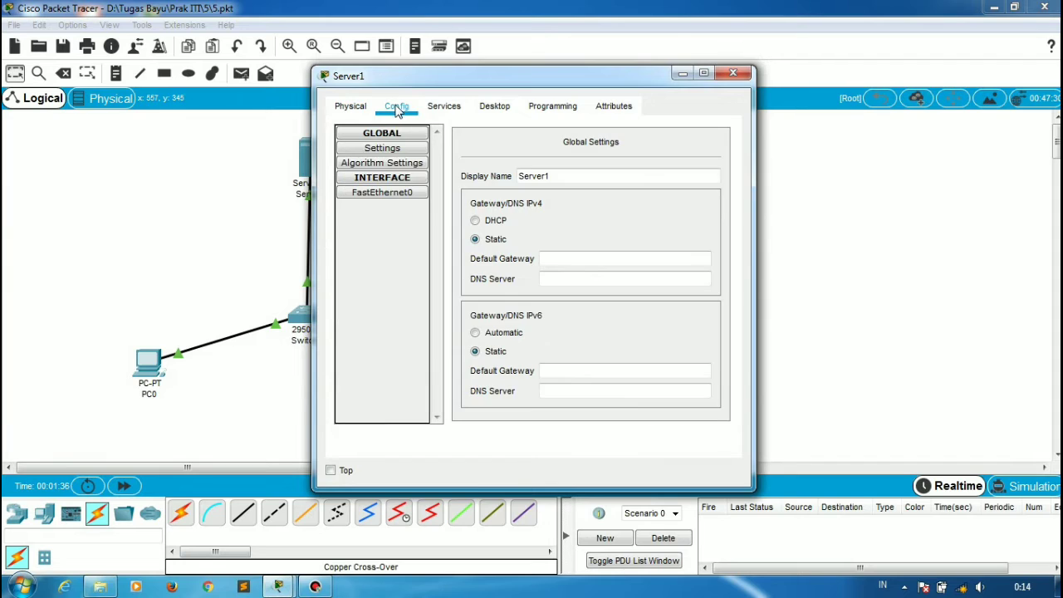
{"action": "left_click", "coordinate": [375, 200]}
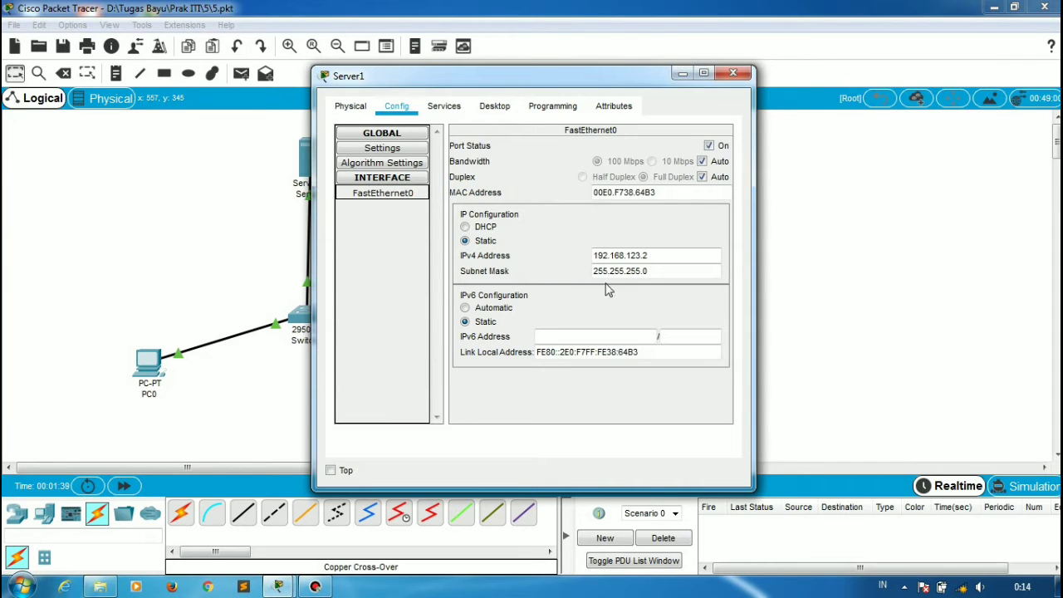
{"action": "left_click", "coordinate": [640, 257]}
Step: Review Server1's HTTP and HTTPS service status and the resource records of its DNS service
{"action": "left_click", "coordinate": [445, 108]}
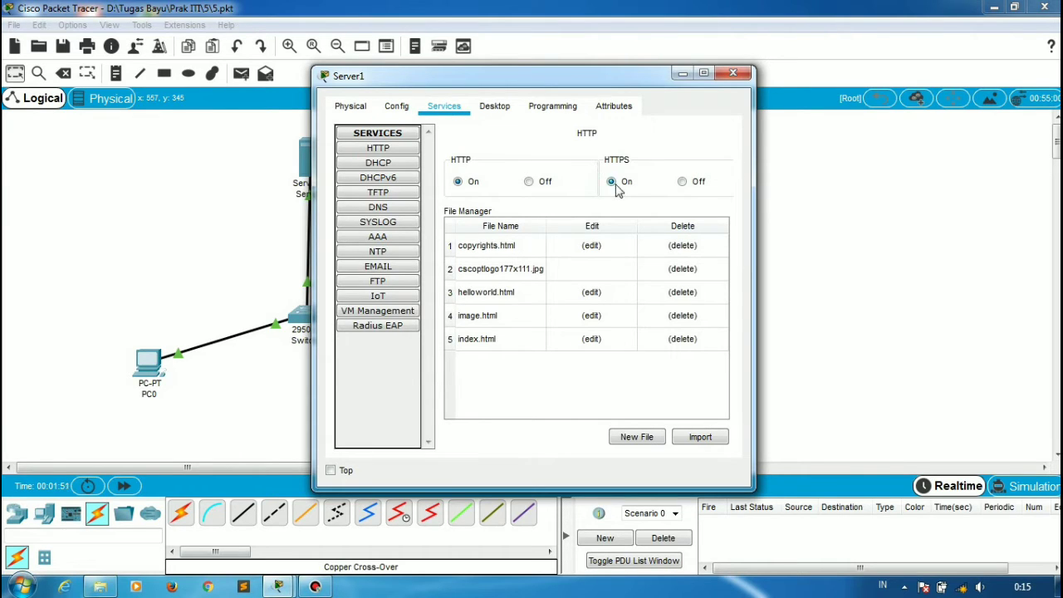
{"action": "left_click", "coordinate": [408, 209]}
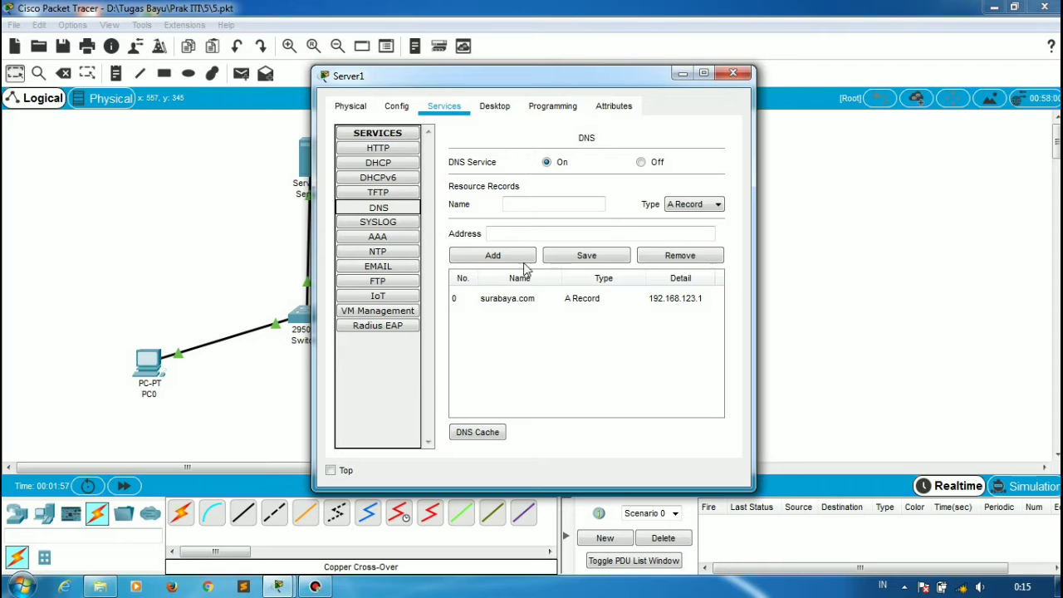
{"action": "left_click", "coordinate": [532, 202]}
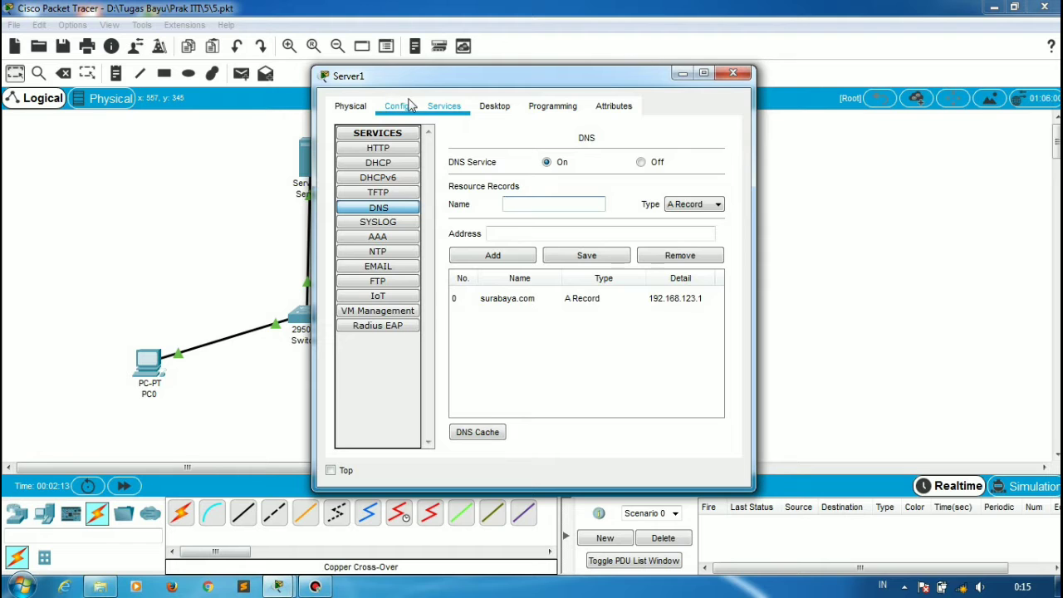
Step: Move Server1's window clear of the topology and recheck its FastEthernet0 IP configuration
{"action": "left_click_drag", "start_coordinate": [453, 73], "coordinate": [626, 62]}
{"action": "left_click", "coordinate": [579, 91]}
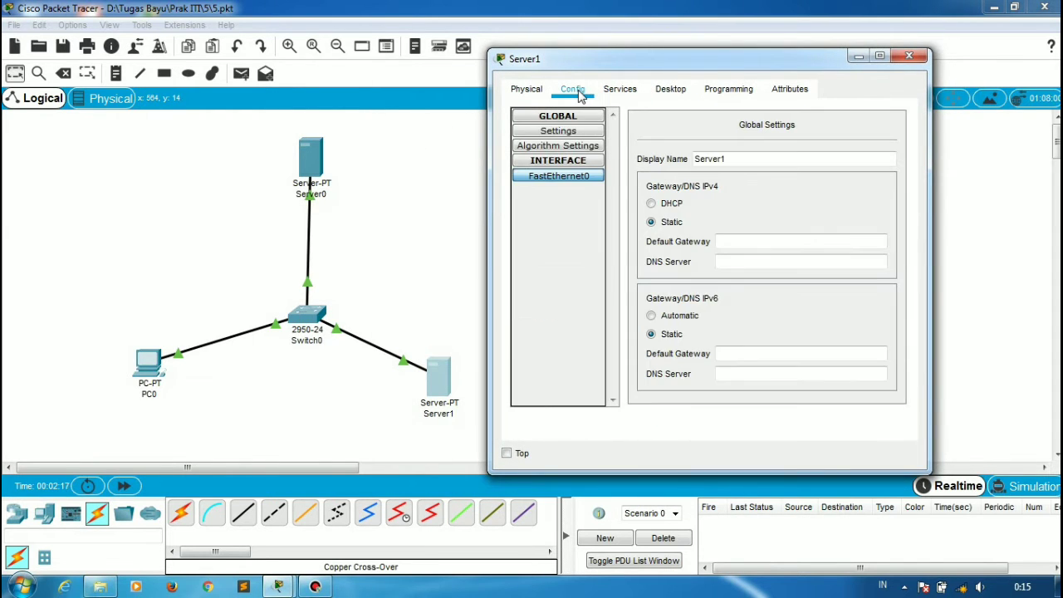
{"action": "left_click", "coordinate": [561, 179]}
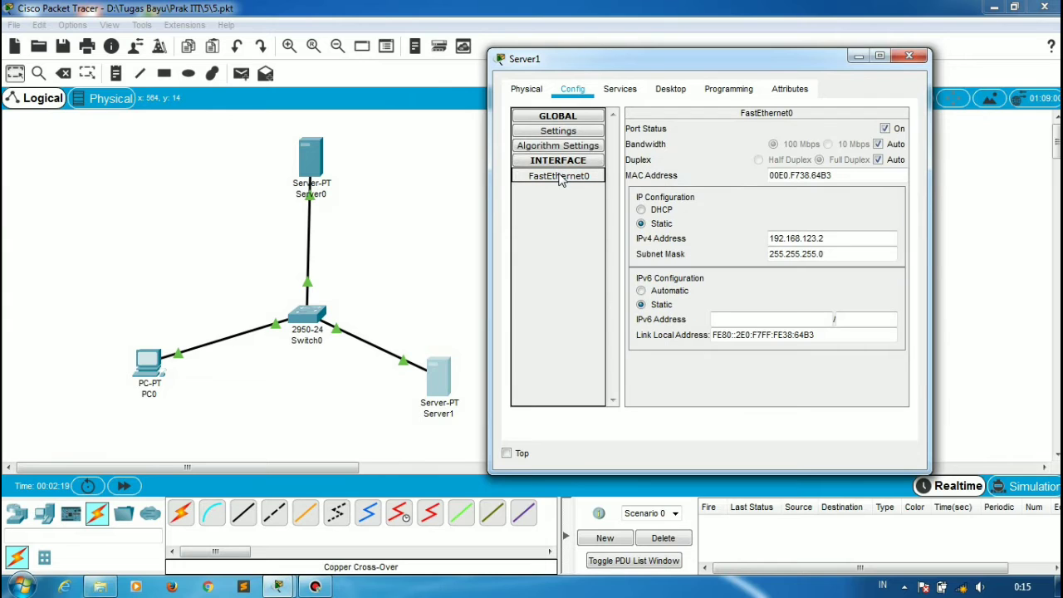
Step: Recheck the address that surabaya.com points to in Server1's DNS records, and close the device window
{"action": "left_click", "coordinate": [620, 89]}
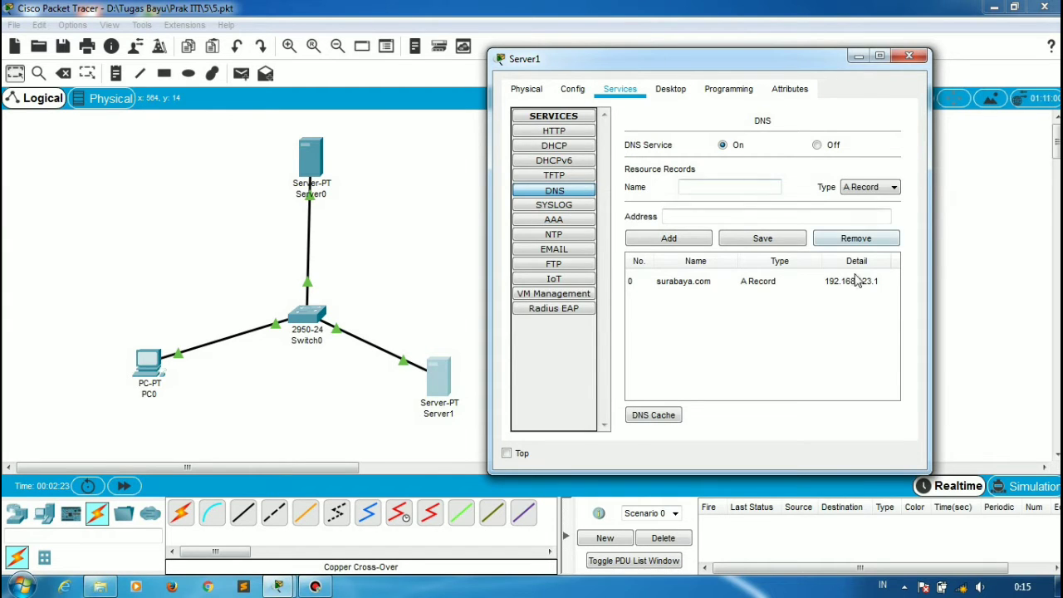
{"action": "left_click", "coordinate": [737, 239]}
{"action": "left_click", "coordinate": [910, 56]}
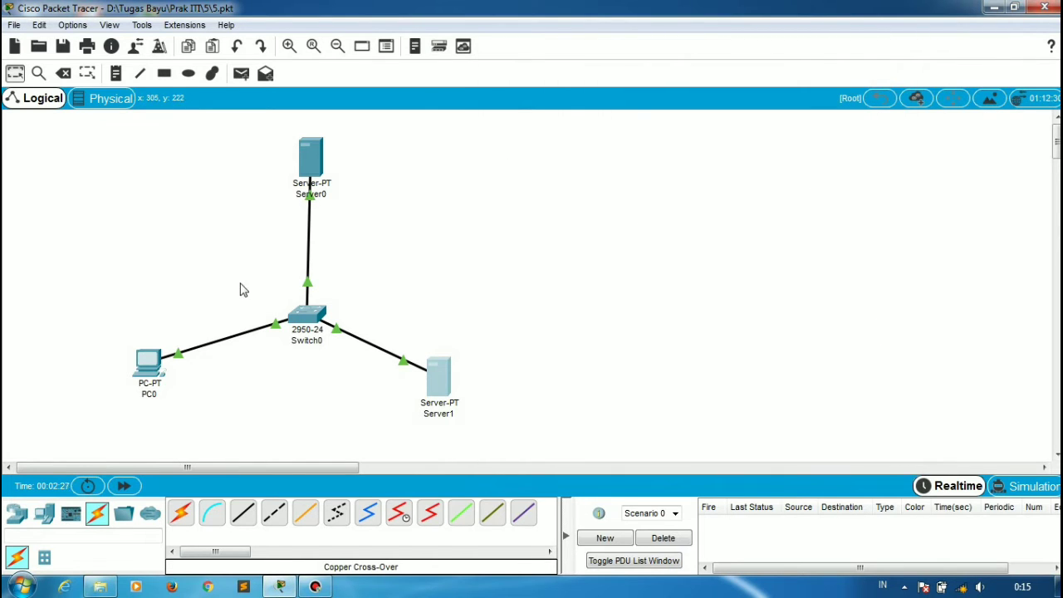
Step: Check PC0's DNS server setting and the static IPv4 address and subnet mask of FastEthernet0, and close the device window
{"action": "left_click", "coordinate": [151, 376]}
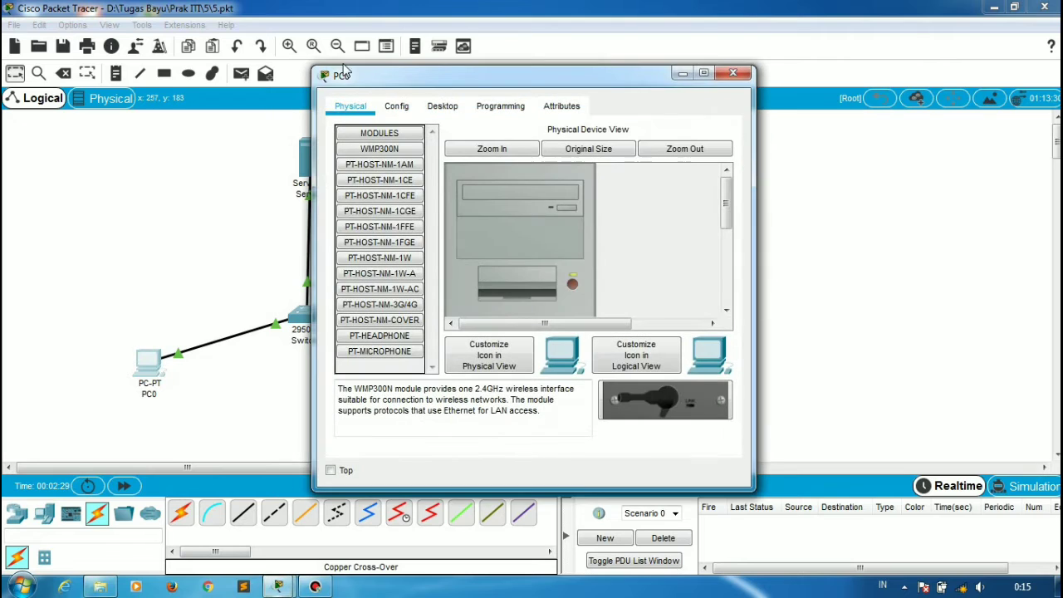
{"action": "left_click", "coordinate": [402, 110]}
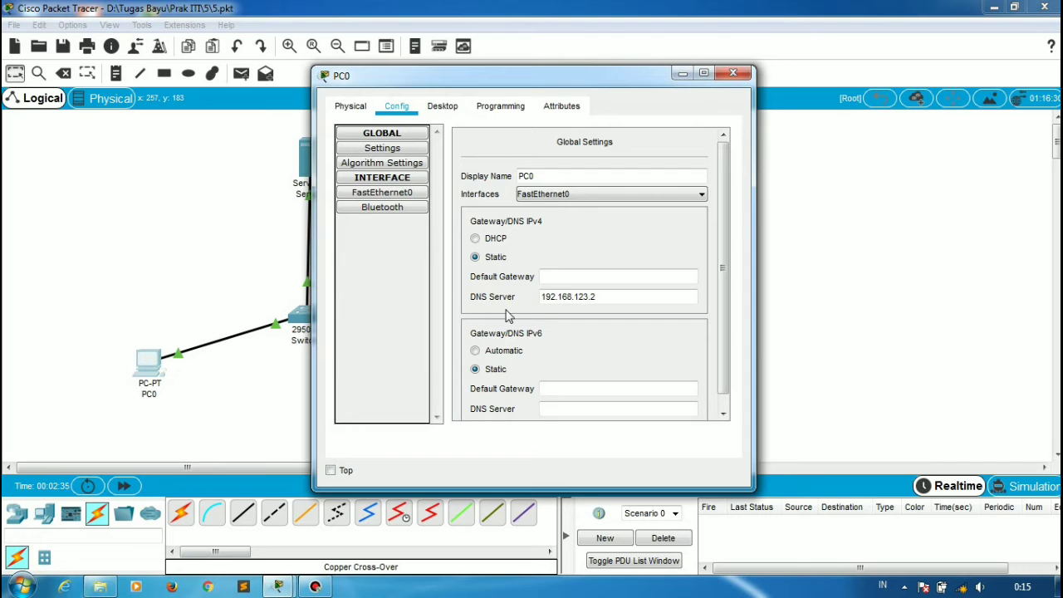
{"action": "left_click_drag", "start_coordinate": [560, 90], "coordinate": [795, 78]}
{"action": "left_click", "coordinate": [831, 285]}
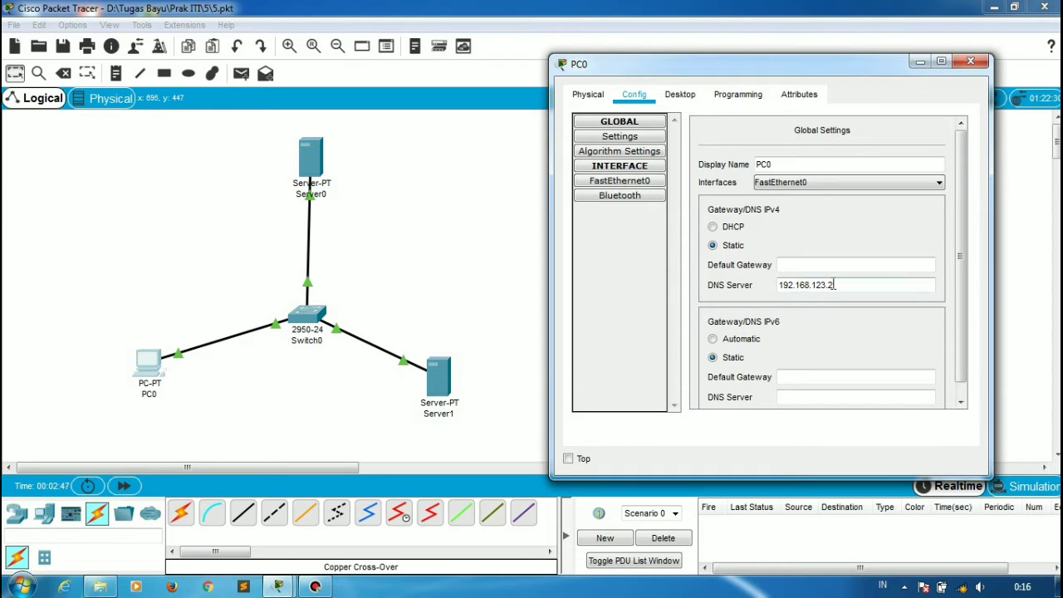
{"action": "left_click", "coordinate": [638, 184]}
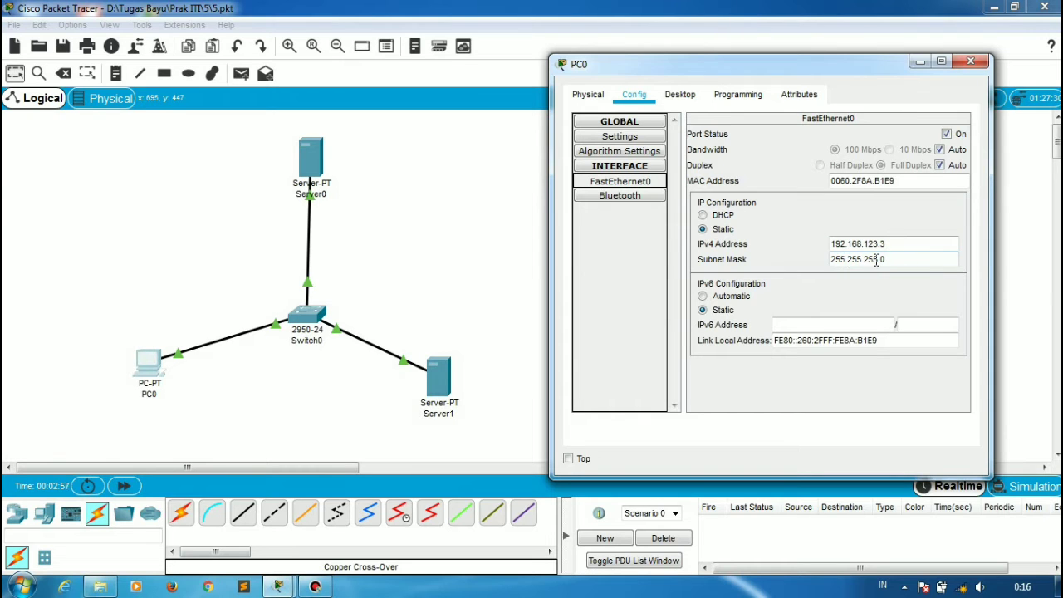
{"action": "left_click", "coordinate": [973, 65]}
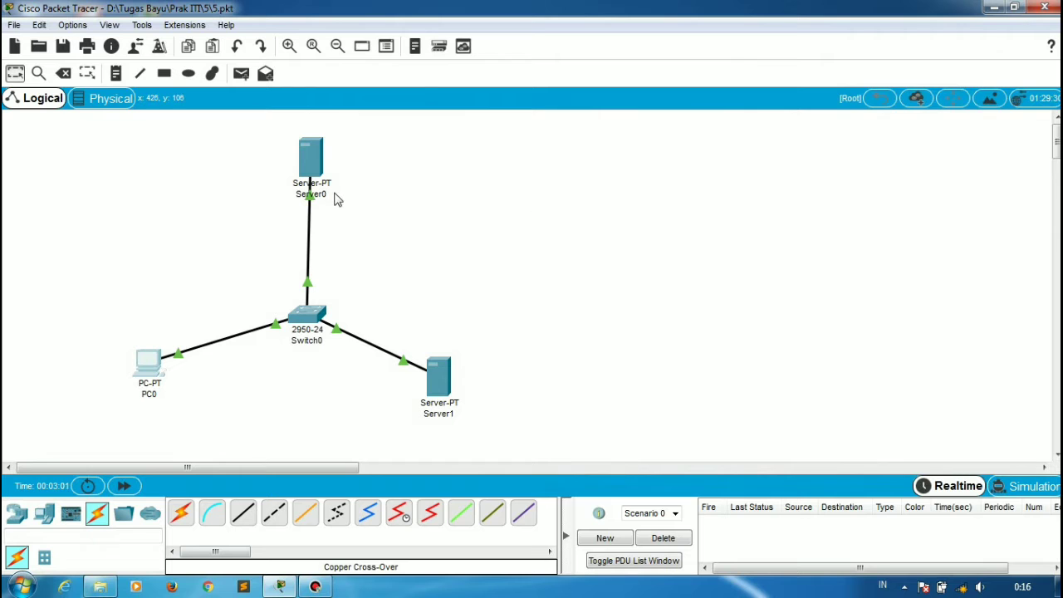
Step: Load surabaya.com in PC0's Web Browser, with the device window moved clear of the topology
{"action": "left_click", "coordinate": [148, 387]}
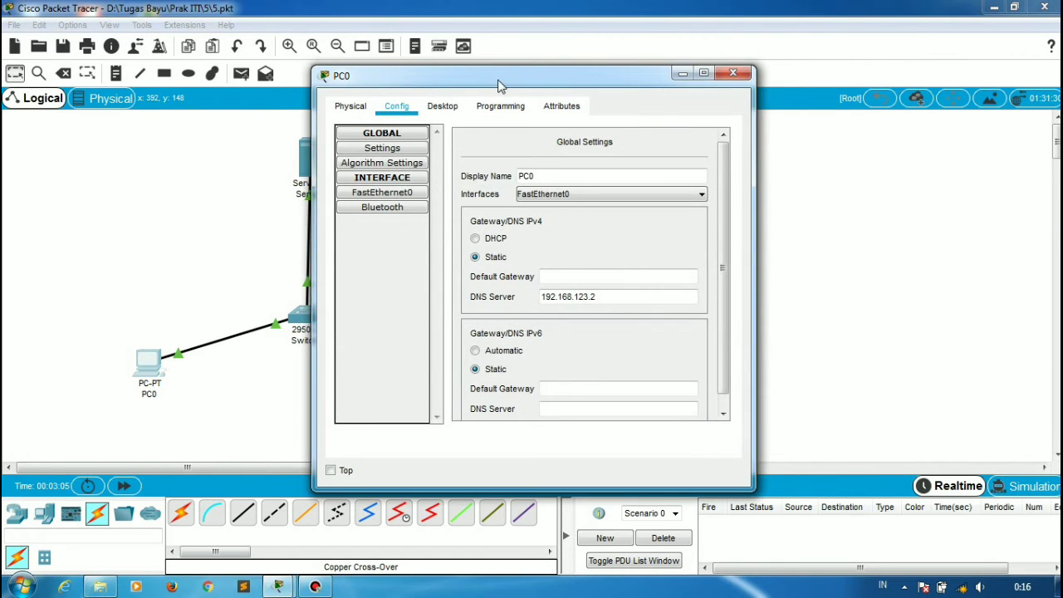
{"action": "left_click_drag", "start_coordinate": [510, 83], "coordinate": [754, 76]}
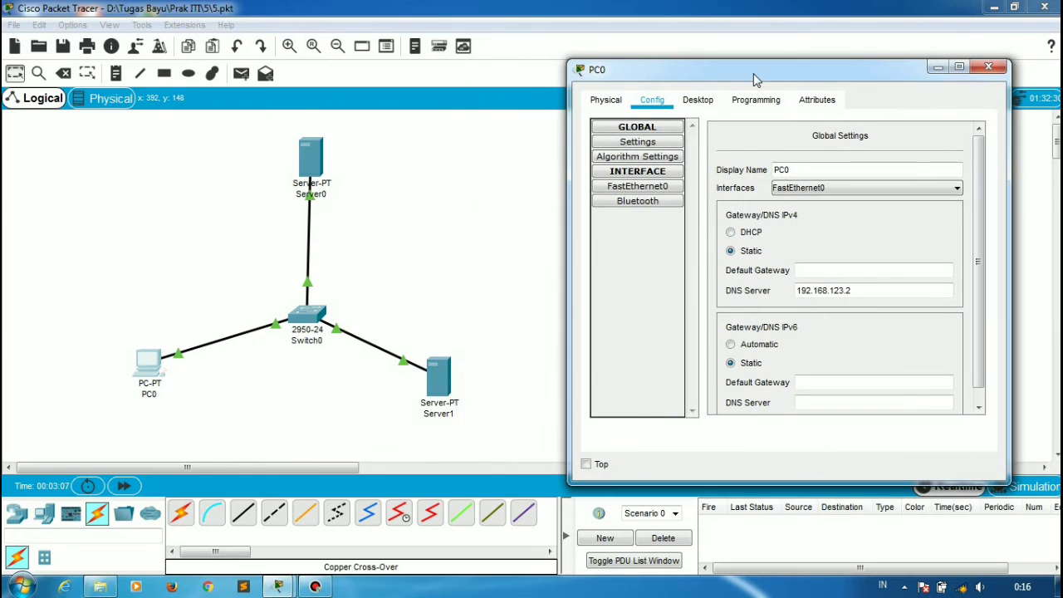
{"action": "left_click", "coordinate": [698, 101]}
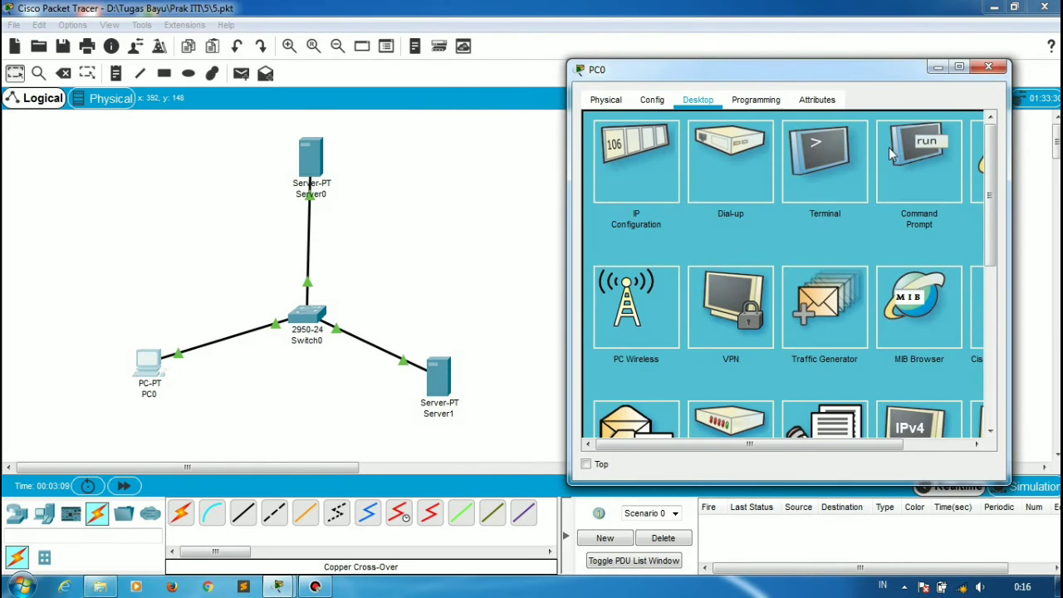
{"action": "left_click", "coordinate": [979, 173]}
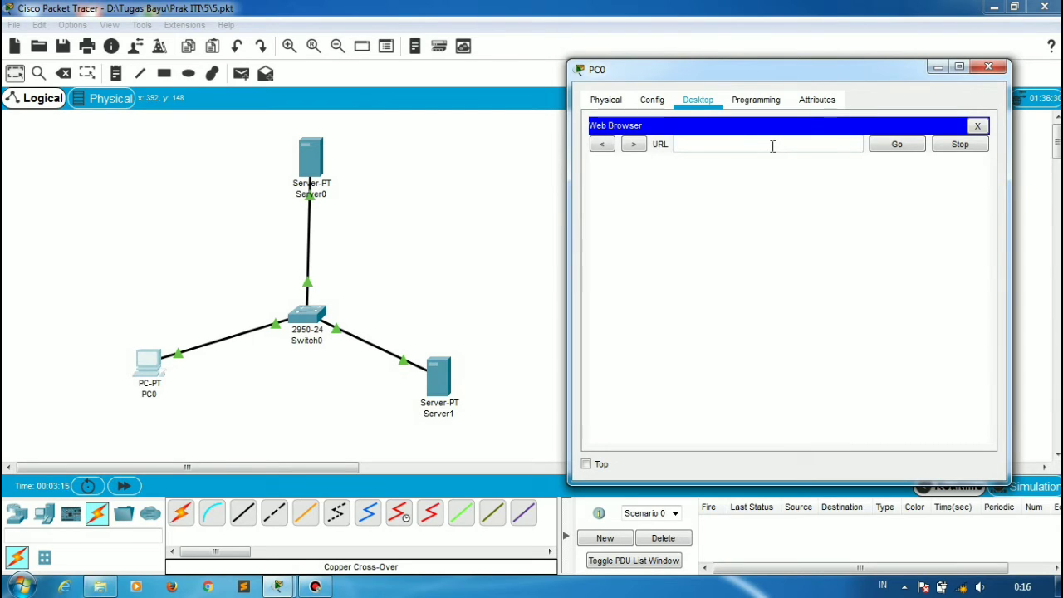
{"action": "type", "text": "surabaya.com"}
{"action": "key", "text": "Return"}
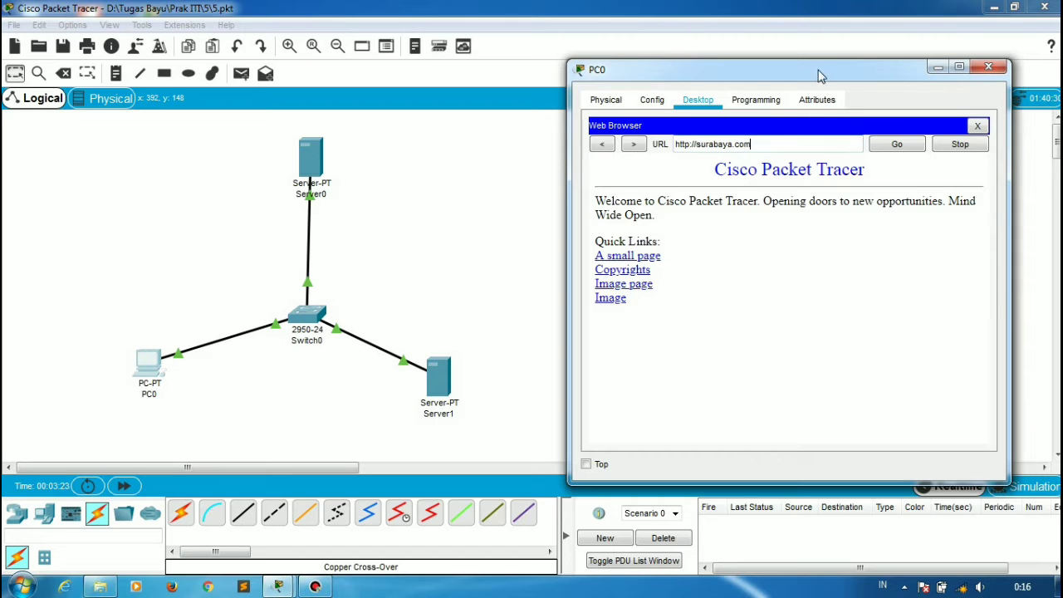
Step: Replace the surabaya.com URL with 192.168.123.1 in PC0's Web Browser and load the page
{"action": "left_click_drag", "start_coordinate": [818, 75], "coordinate": [788, 75]}
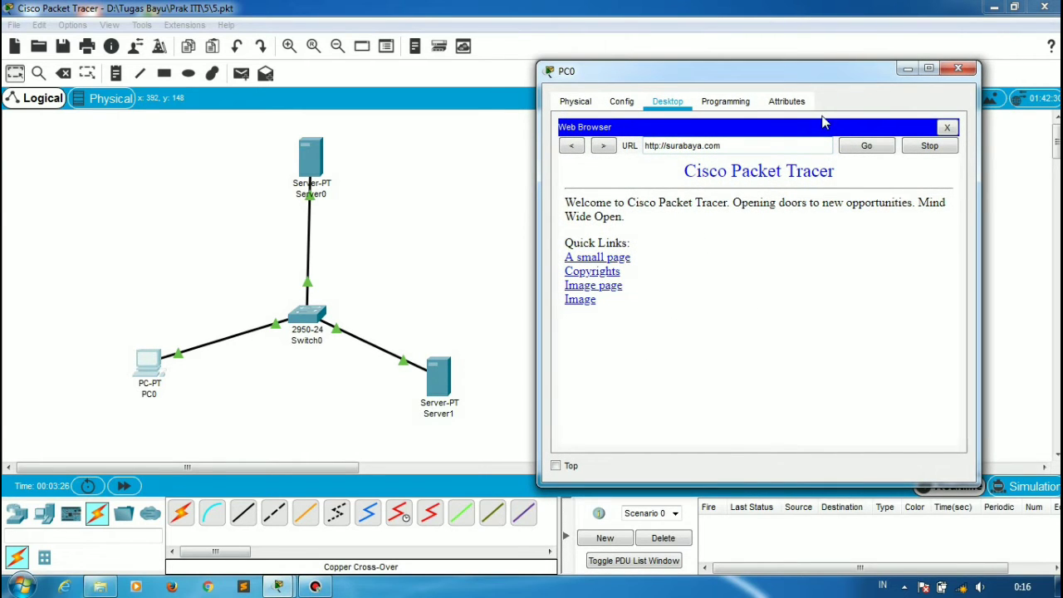
{"action": "double_click", "coordinate": [745, 146]}
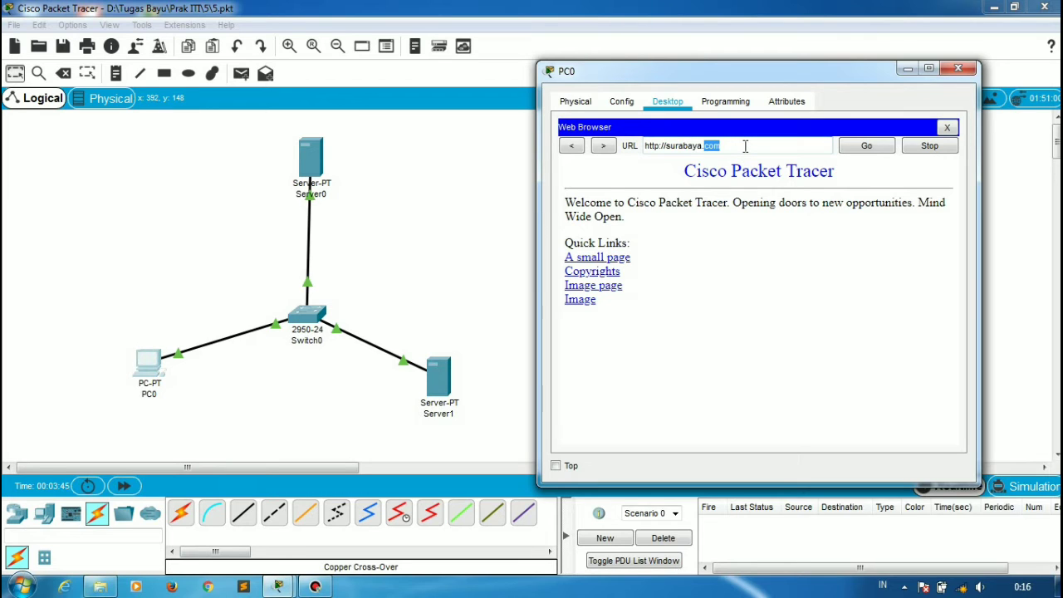
{"action": "left_click", "coordinate": [745, 147]}
{"action": "left_click_drag", "start_coordinate": [588, 186], "coordinate": [674, 133]}
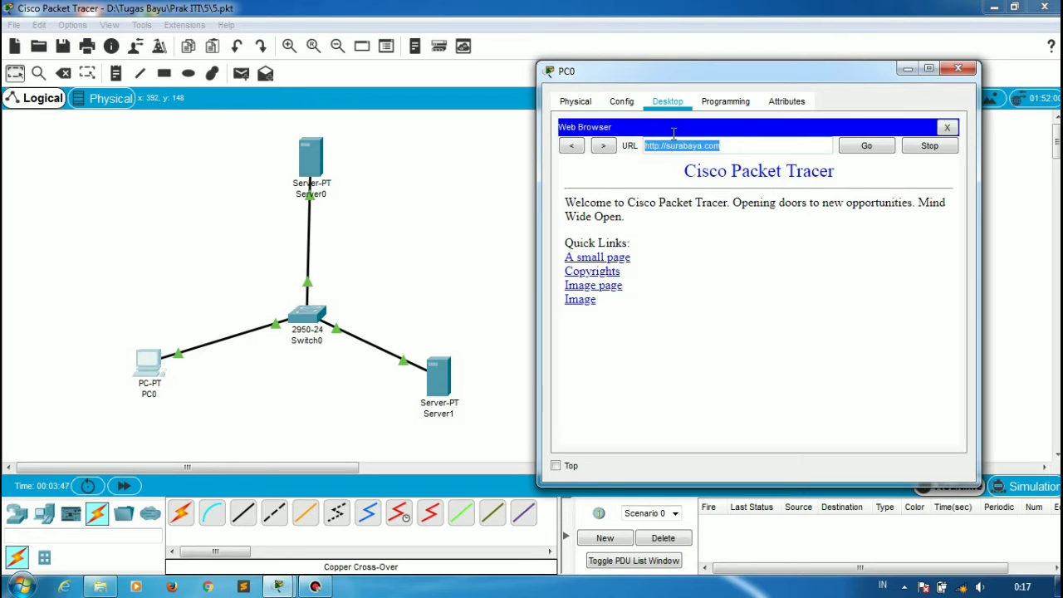
{"action": "type", "text": "192.168.123.1"}
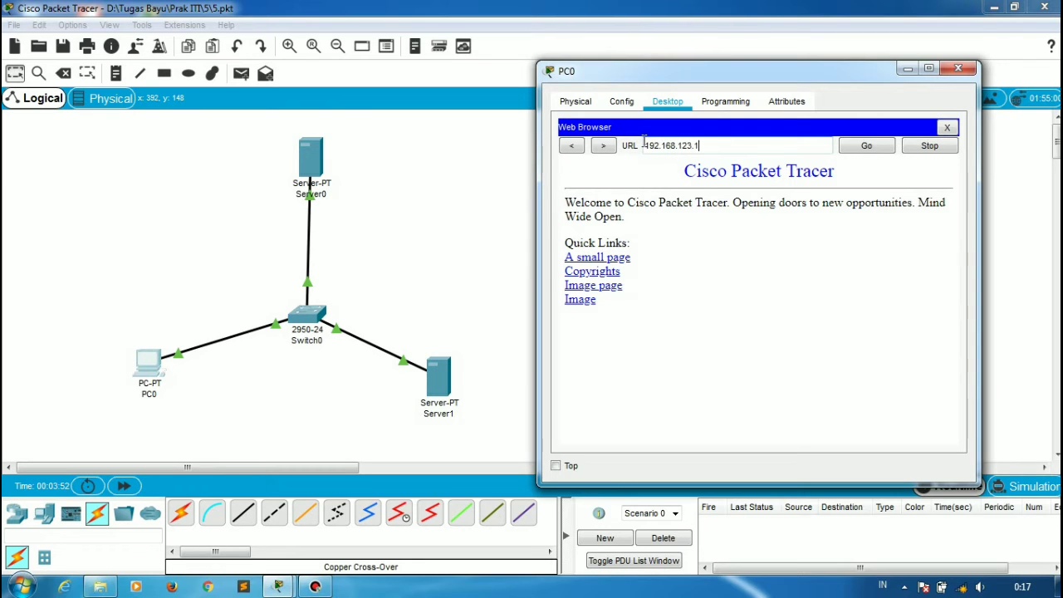
{"action": "key", "text": "Return"}
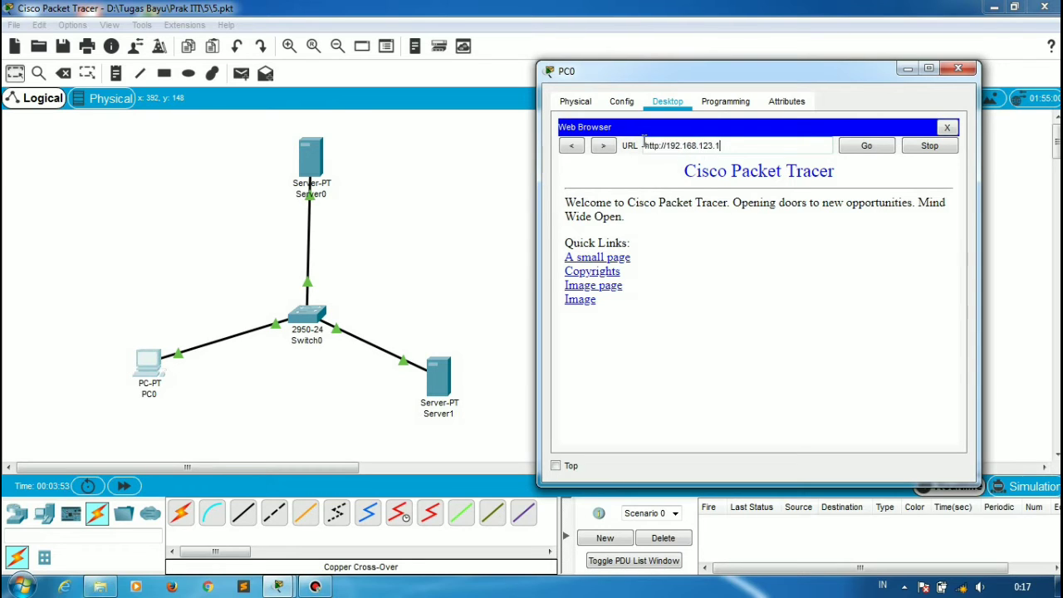
Step: Restart PC0's Web Browser, load 192.168.123.1 from a blank page, and close the device window
{"action": "left_click", "coordinate": [947, 127]}
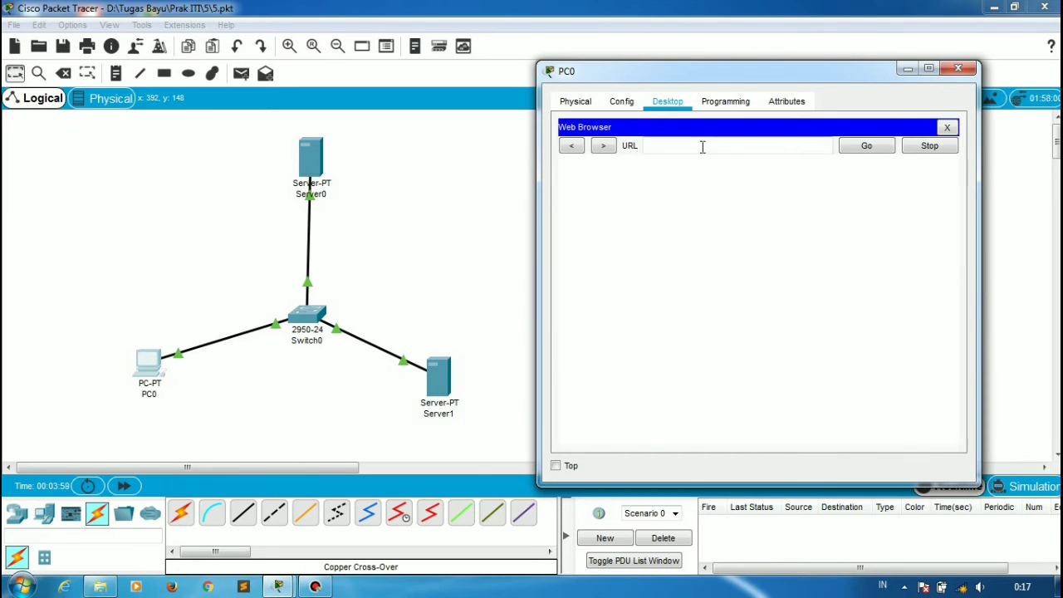
{"action": "left_click", "coordinate": [702, 147]}
{"action": "type", "text": "192.168.123.1"}
{"action": "key", "text": "Return"}
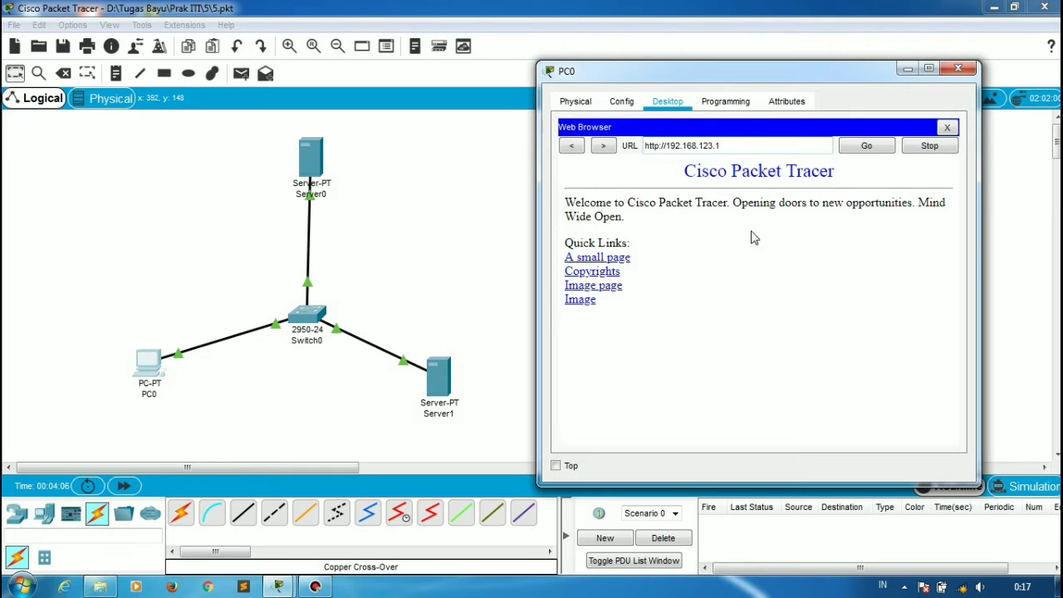
{"action": "left_click", "coordinate": [797, 145]}
{"action": "left_click", "coordinate": [962, 67]}
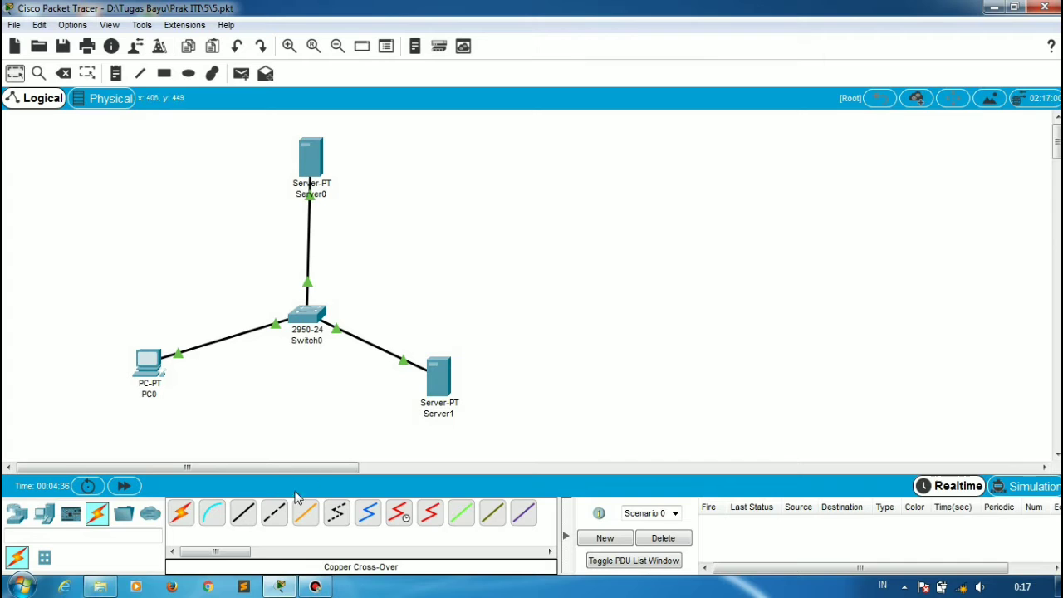
{"action": "mouse_move", "coordinate": [316, 468]}
{"action": "left_mouse_down"}
{"action": "mouse_move", "coordinate": [497, 465]}
{"action": "mouse_move", "coordinate": [313, 448]}
{"action": "left_mouse_up"}
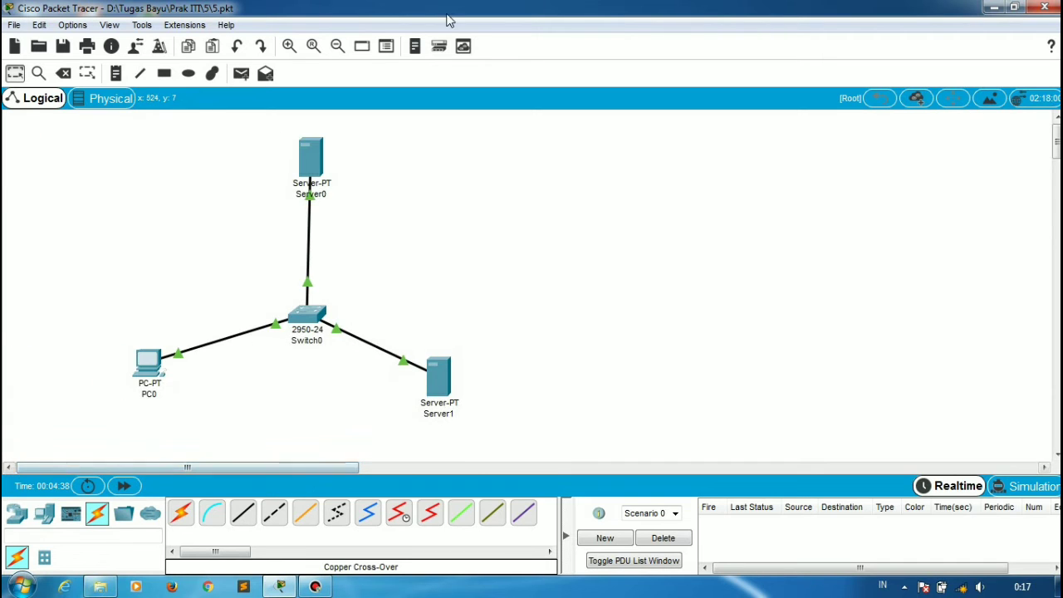
{"action": "mouse_move", "coordinate": [540, 7]}
{"action": "left_click", "coordinate": [604, 9]}
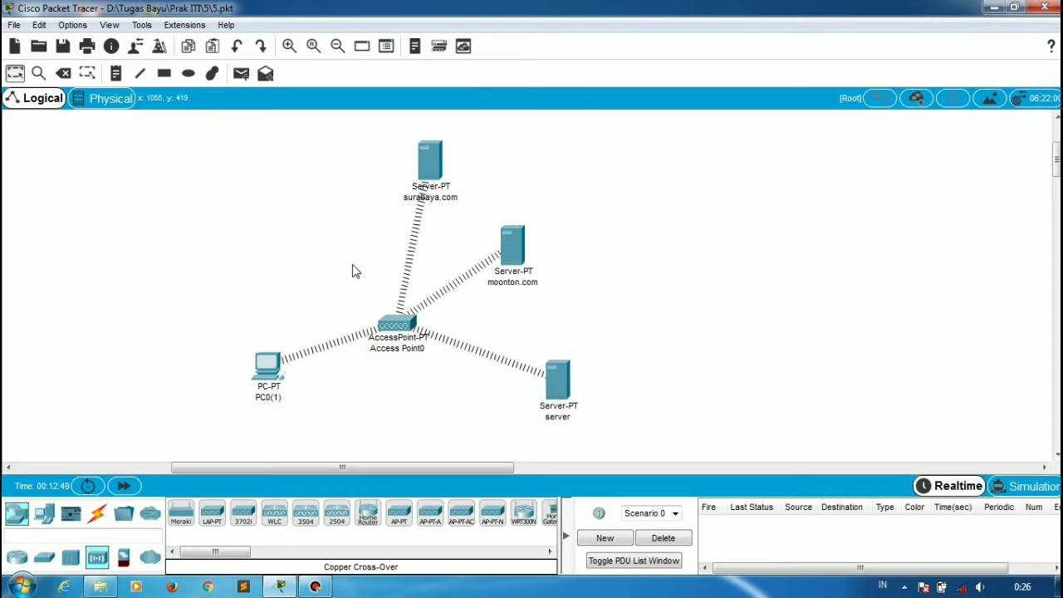
Step: Load surabaya.com in the Web Browser of PC0(1) on the wireless network, and close the browser and device window
{"action": "left_click", "coordinate": [267, 370]}
{"action": "left_click", "coordinate": [443, 105]}
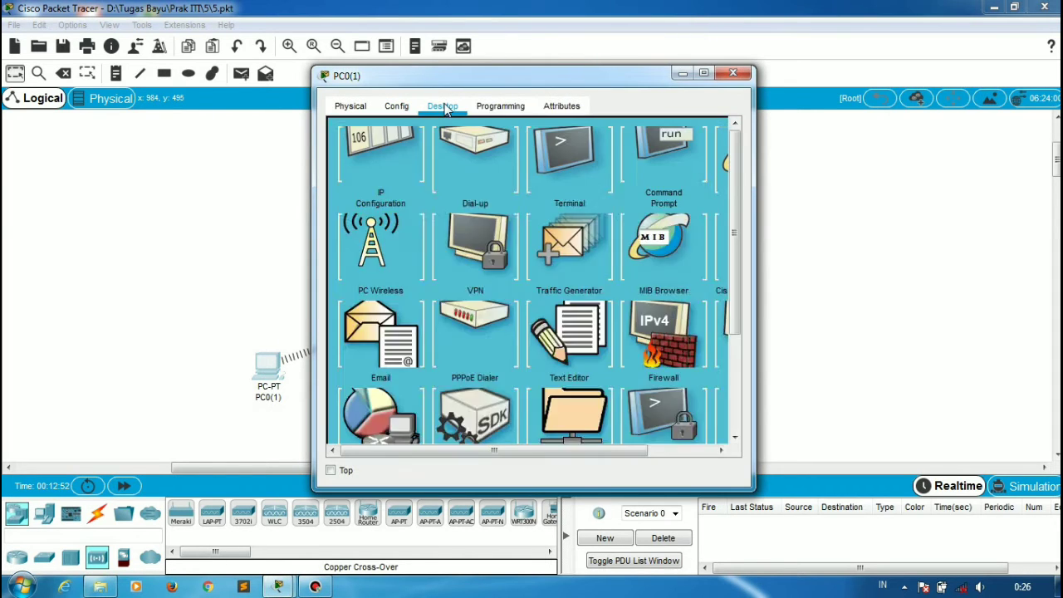
{"action": "left_click", "coordinate": [724, 203]}
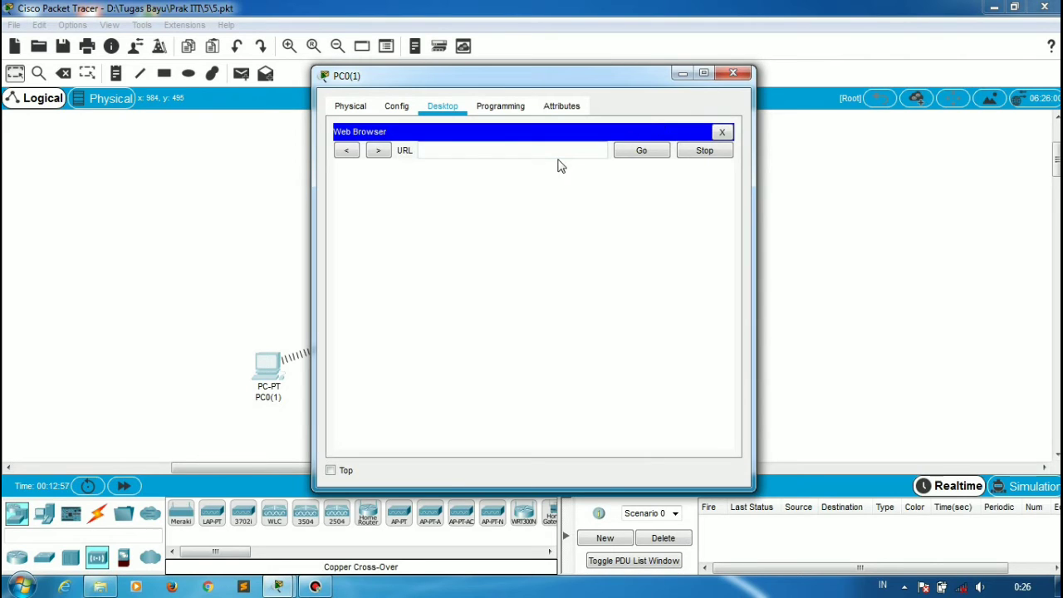
{"action": "left_click", "coordinate": [553, 150]}
{"action": "key", "text": "Return"}
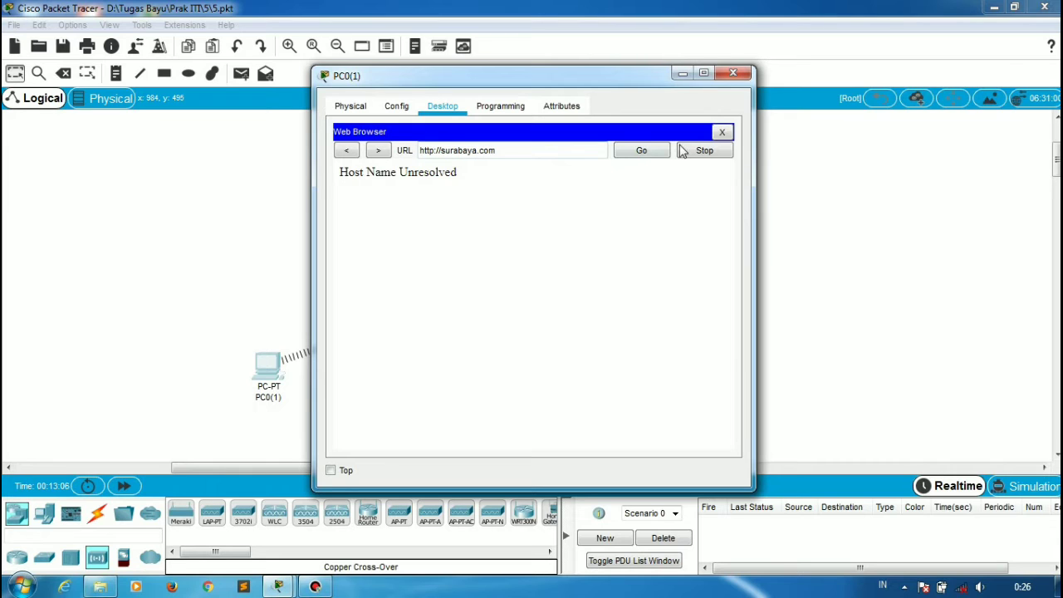
{"action": "left_click", "coordinate": [722, 132]}
{"action": "left_click", "coordinate": [733, 74]}
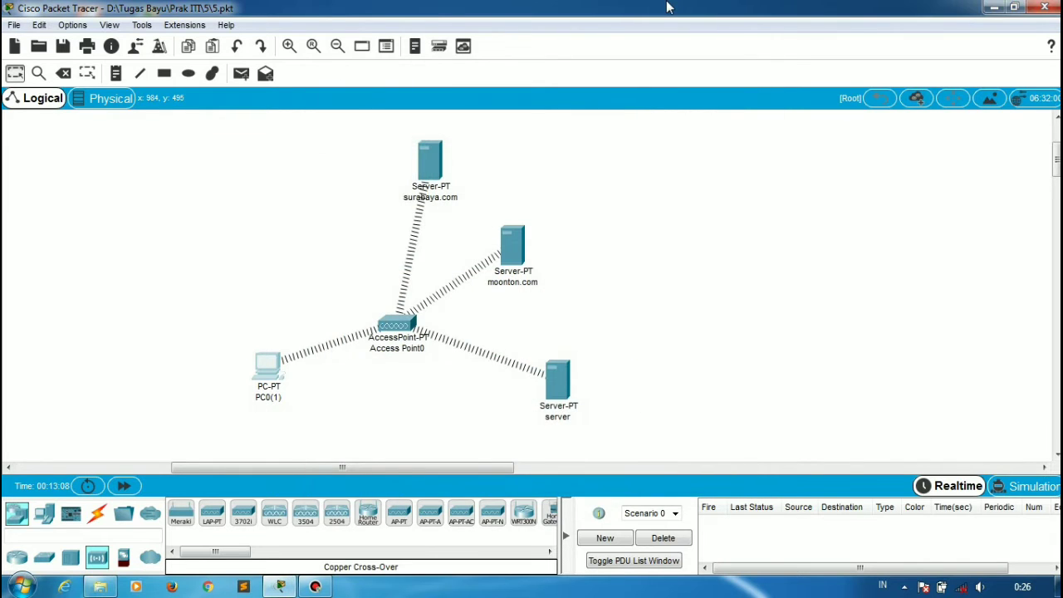
Step: Reopen PC0(1)'s Web Browser and load kapal.com
{"action": "mouse_move", "coordinate": [546, 8]}
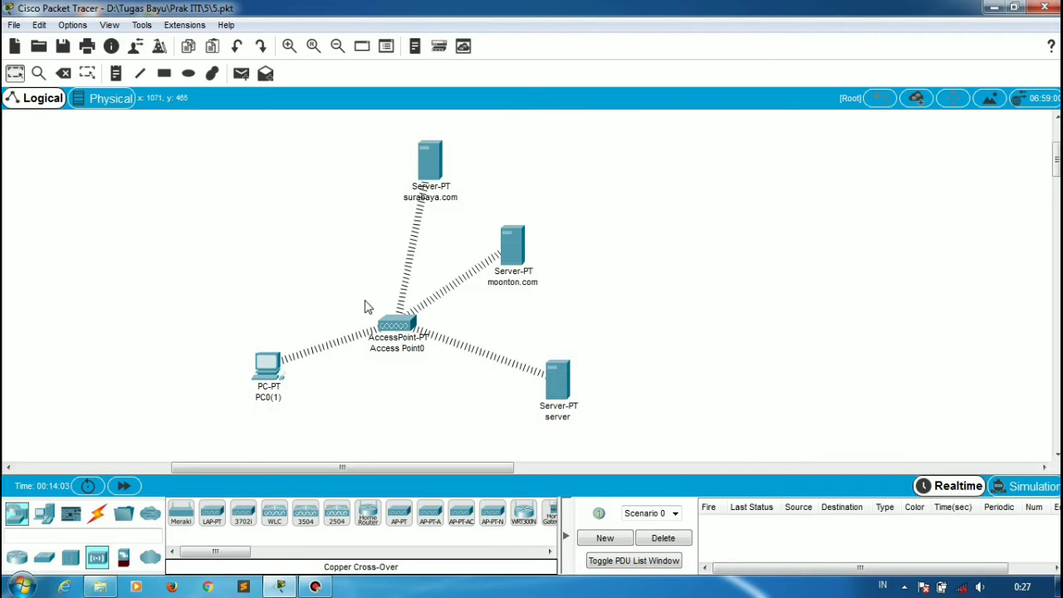
{"action": "left_click", "coordinate": [267, 365]}
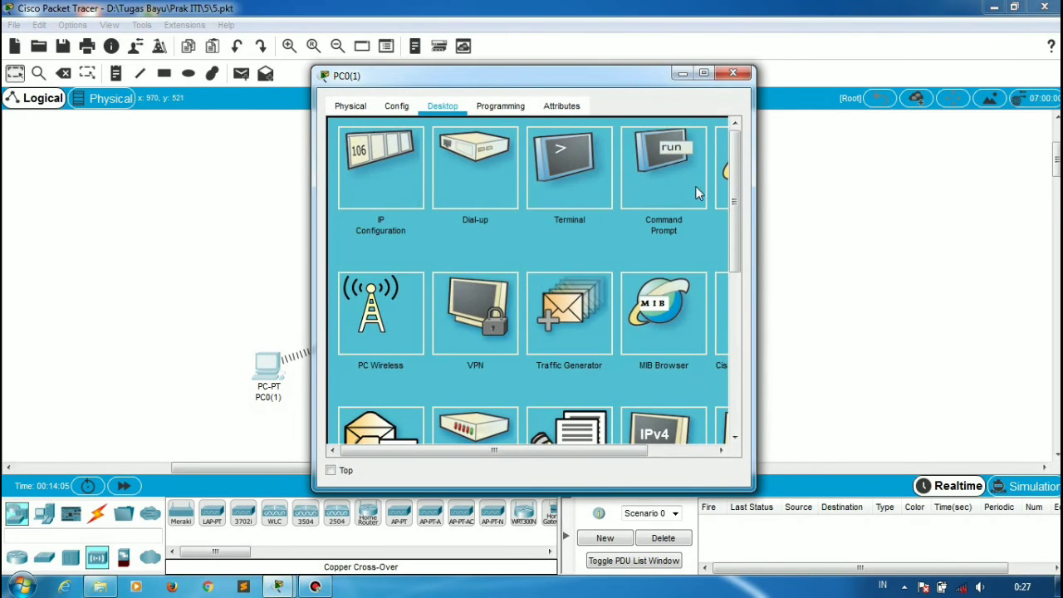
{"action": "left_click", "coordinate": [719, 187]}
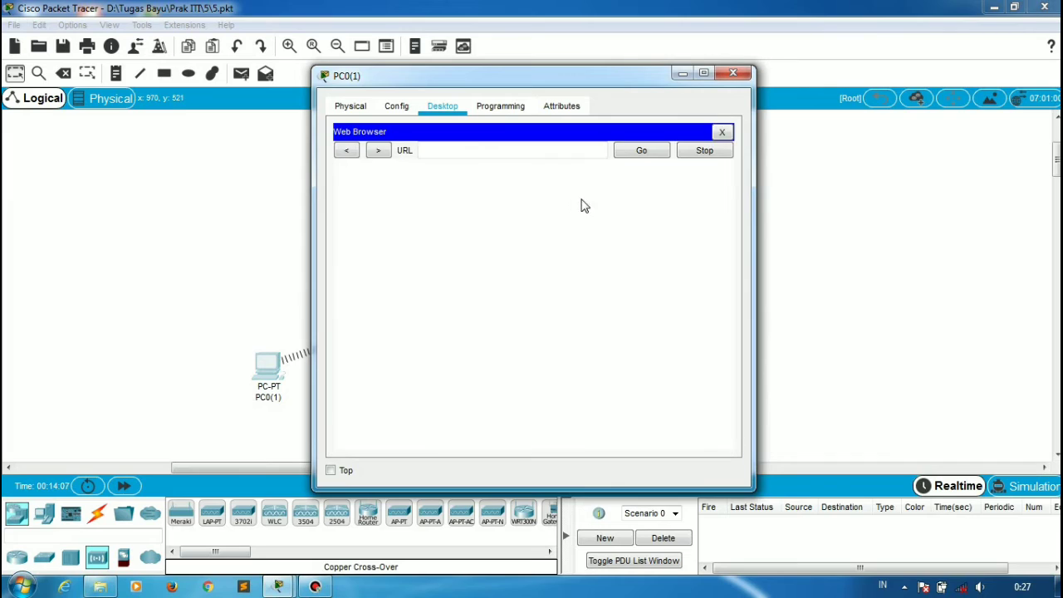
{"action": "left_click", "coordinate": [479, 151]}
{"action": "type", "text": "192."}
{"action": "key", "text": "BackSpace"}
{"action": "key", "text": "BackSpace"}
{"action": "key", "text": "Return"}
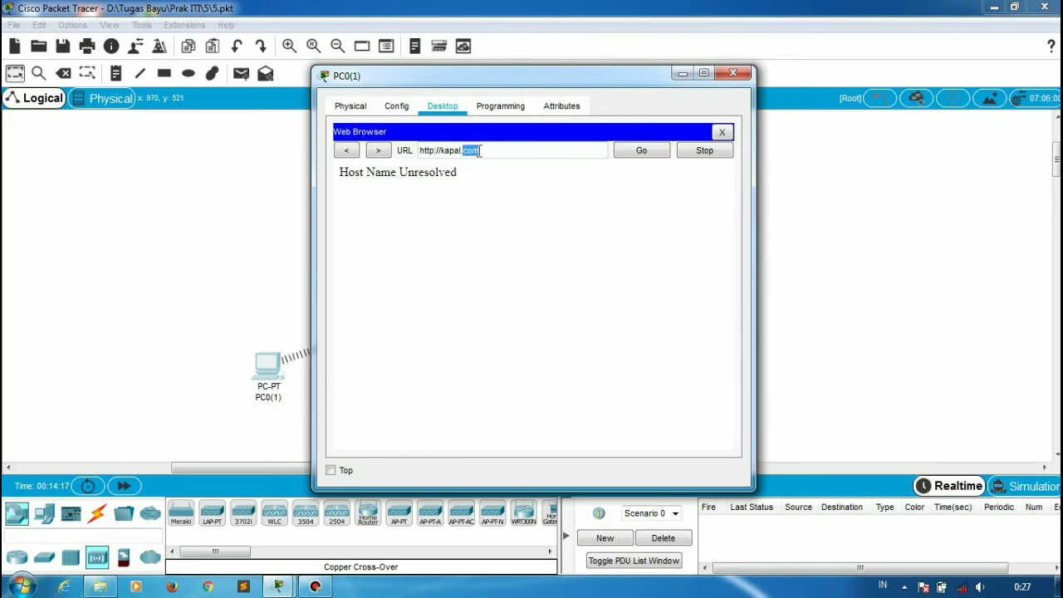
Step: Replace the kapal.com URL with surabaya.com in PC0(1)'s Web Browser, load it, and close the browser and device window
{"action": "triple_click", "coordinate": [479, 150]}
{"action": "type", "text": "surabaya.com"}
{"action": "key", "text": "Return"}
{"action": "left_click", "coordinate": [724, 132]}
{"action": "left_click", "coordinate": [734, 72]}
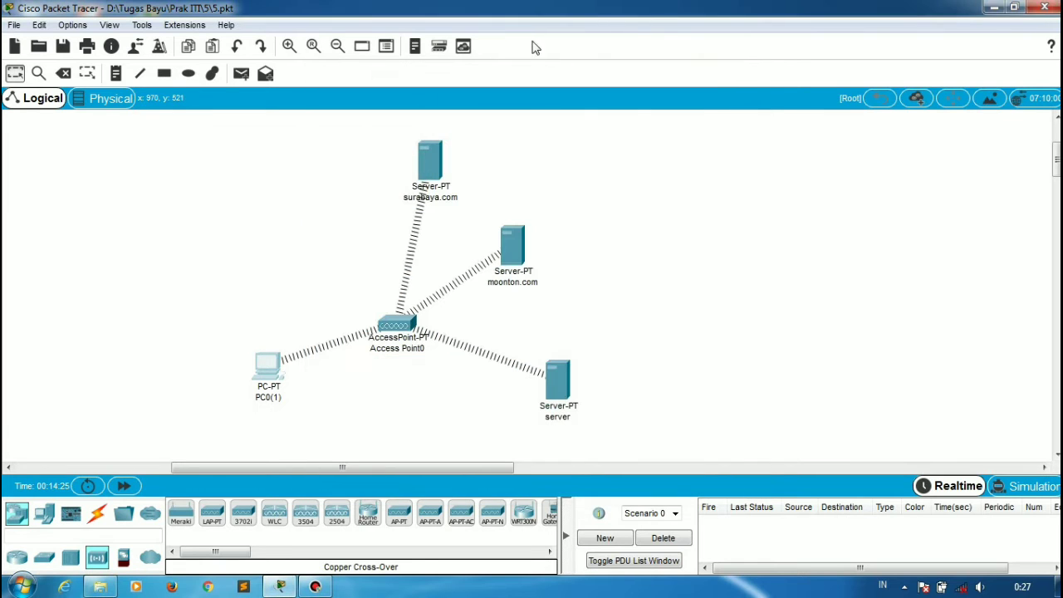
{"action": "mouse_move", "coordinate": [512, 7]}
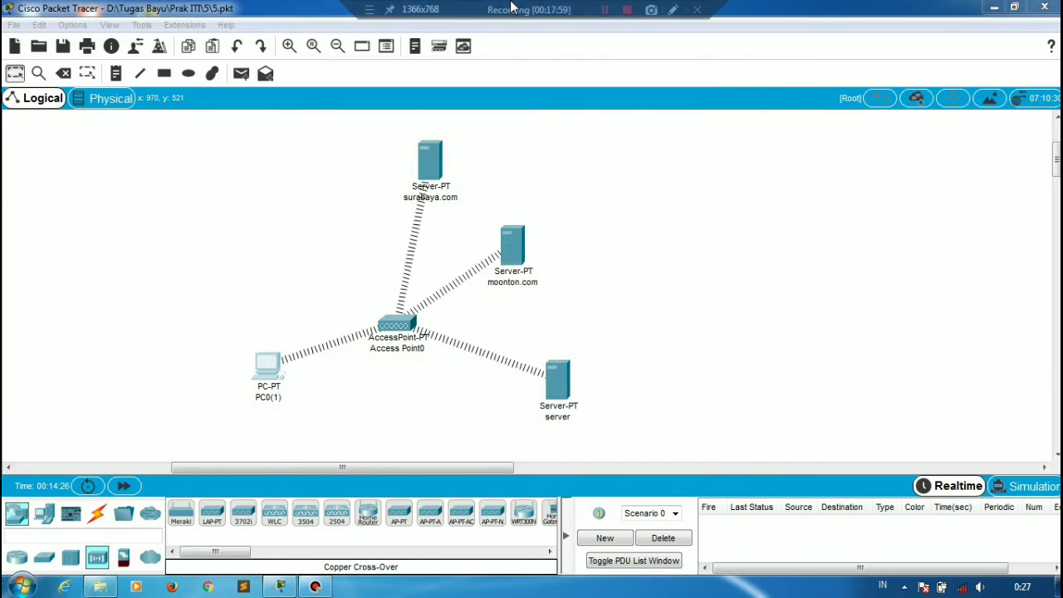
{"action": "left_click", "coordinate": [604, 10]}
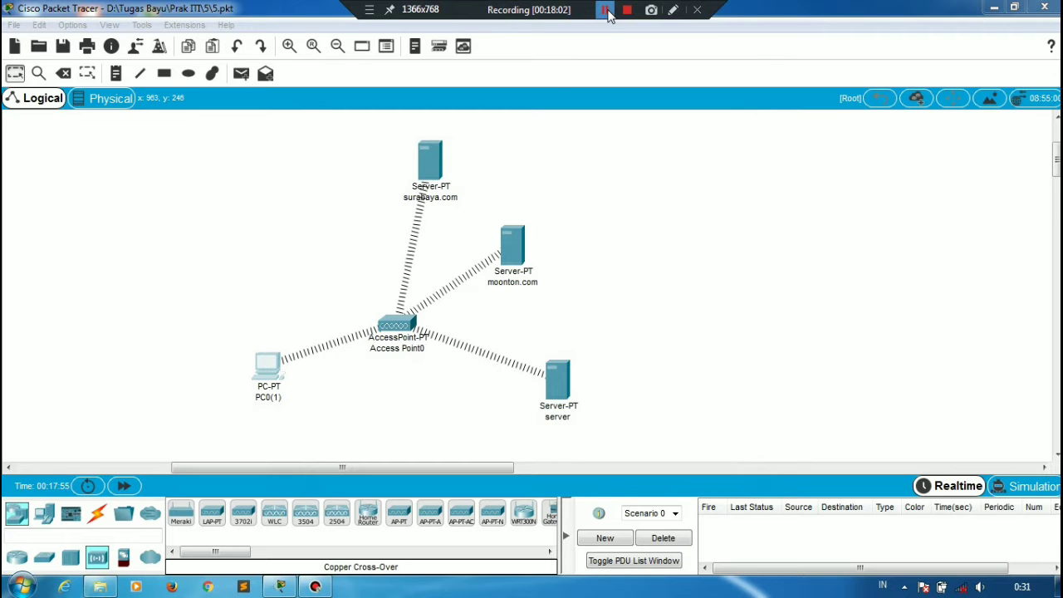
Step: Load kapal.com in PC0(1)'s Web Browser, and move the device window aside to view the topology and back
{"action": "left_click", "coordinate": [269, 369]}
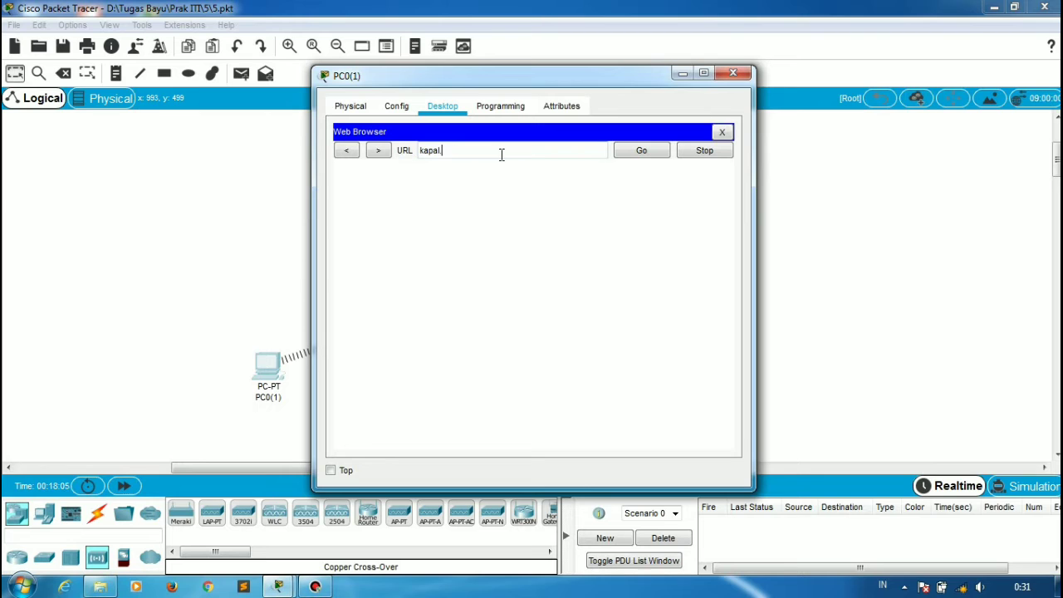
{"action": "key", "text": "Return"}
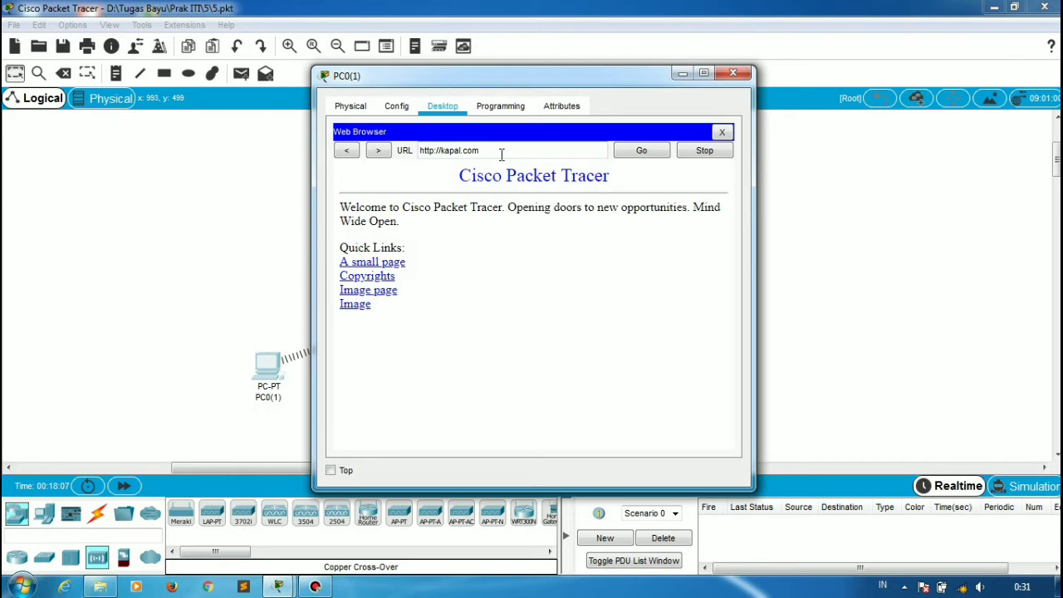
{"action": "left_click_drag", "start_coordinate": [546, 87], "coordinate": [282, 74]}
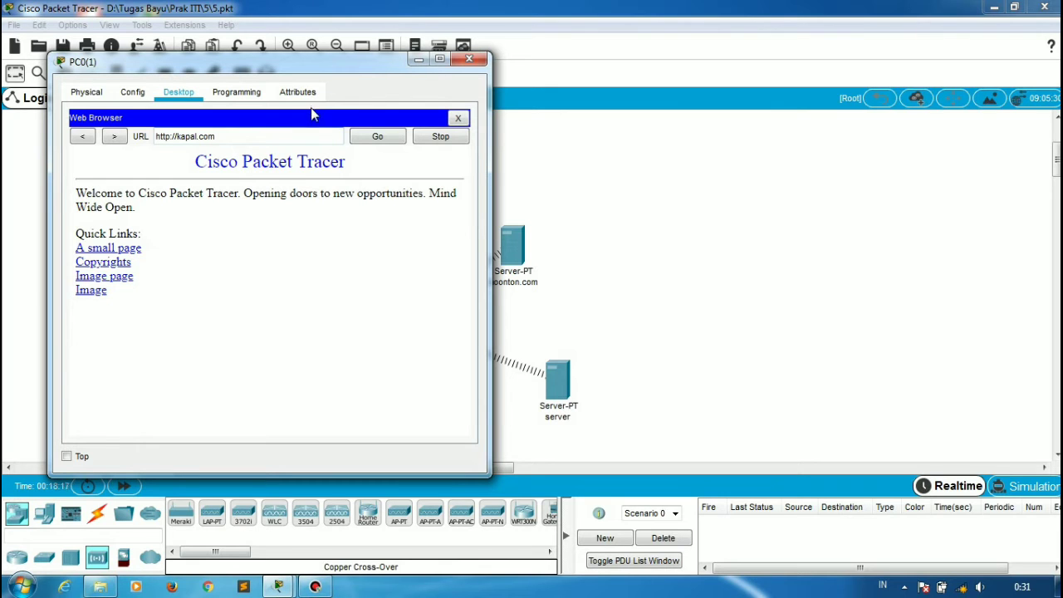
{"action": "left_click_drag", "start_coordinate": [317, 66], "coordinate": [602, 62]}
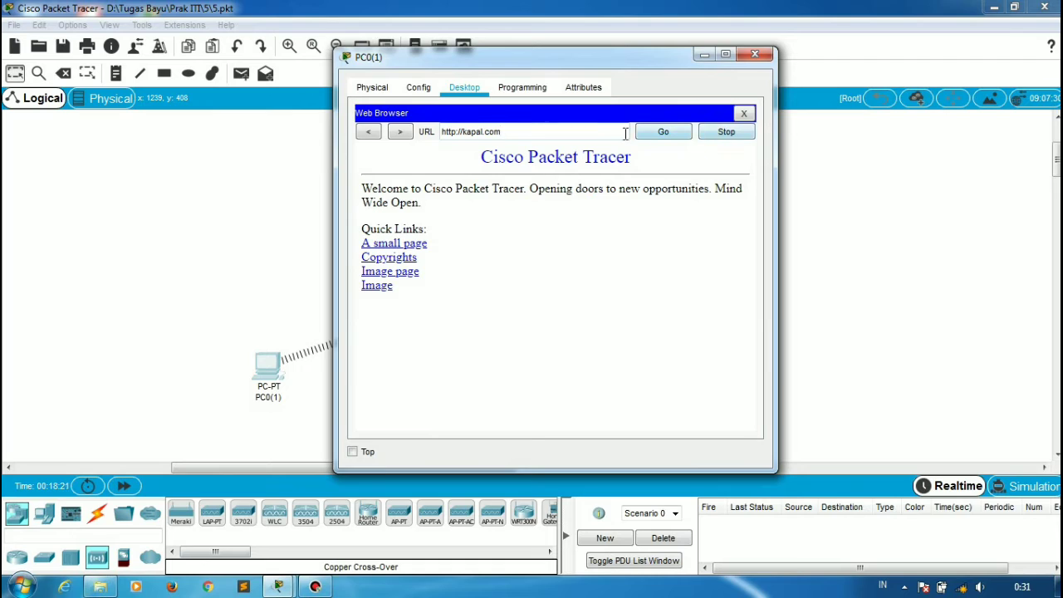
Step: Replace the kapal.com URL with surabaya.com in PC0(1)'s Web Browser and load the page
{"action": "key", "text": "ctrl+shift+Left"}
{"action": "key", "text": "shift+Home"}
{"action": "type", "text": "surabaya.com"}
{"action": "key", "text": "Return"}
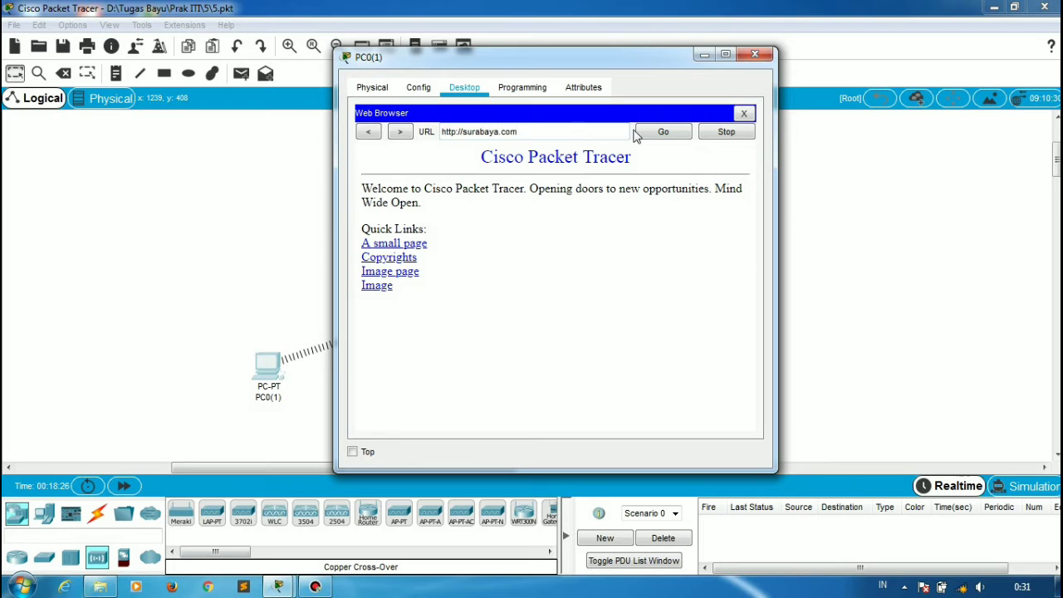
{"action": "left_click", "coordinate": [669, 131]}
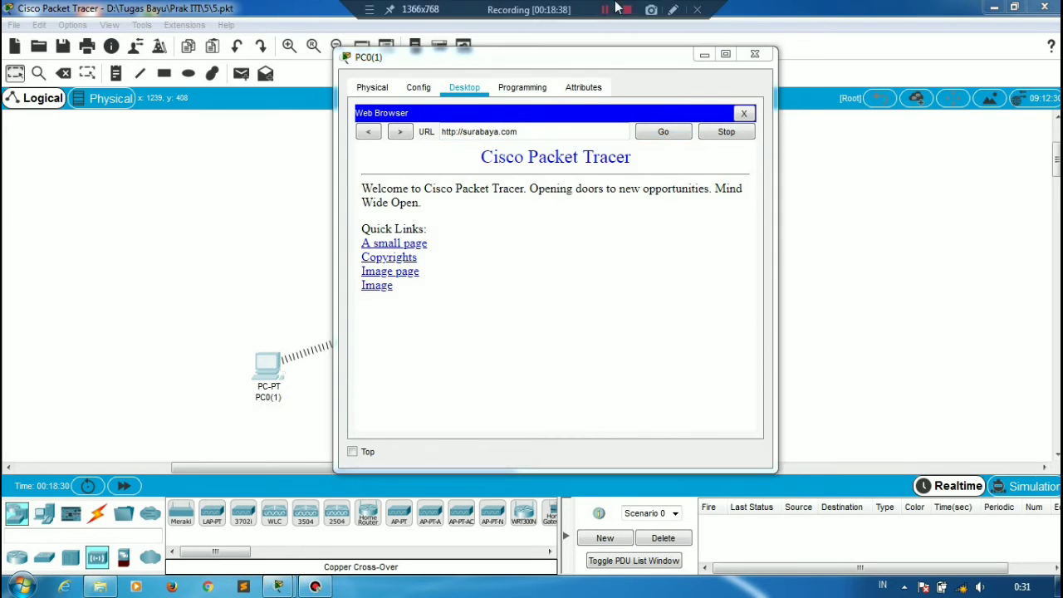
{"action": "left_click", "coordinate": [605, 10]}
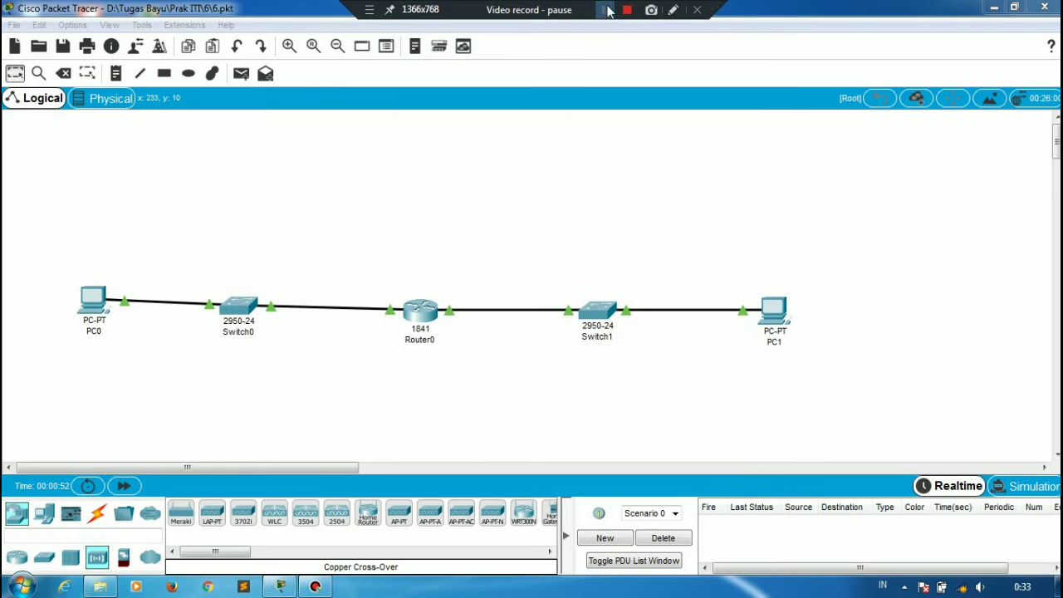
{"action": "left_click", "coordinate": [608, 10]}
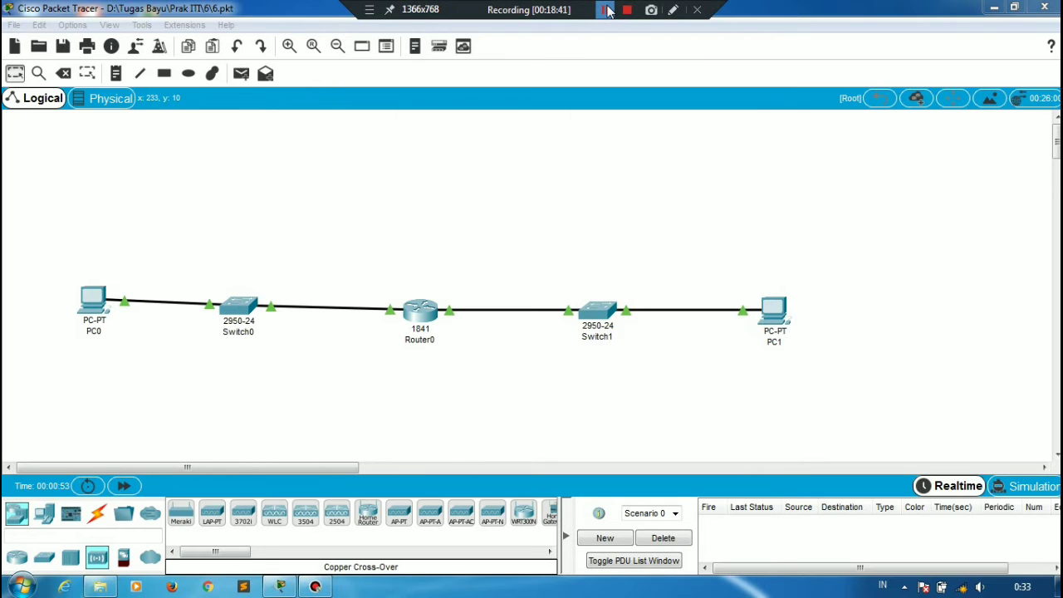
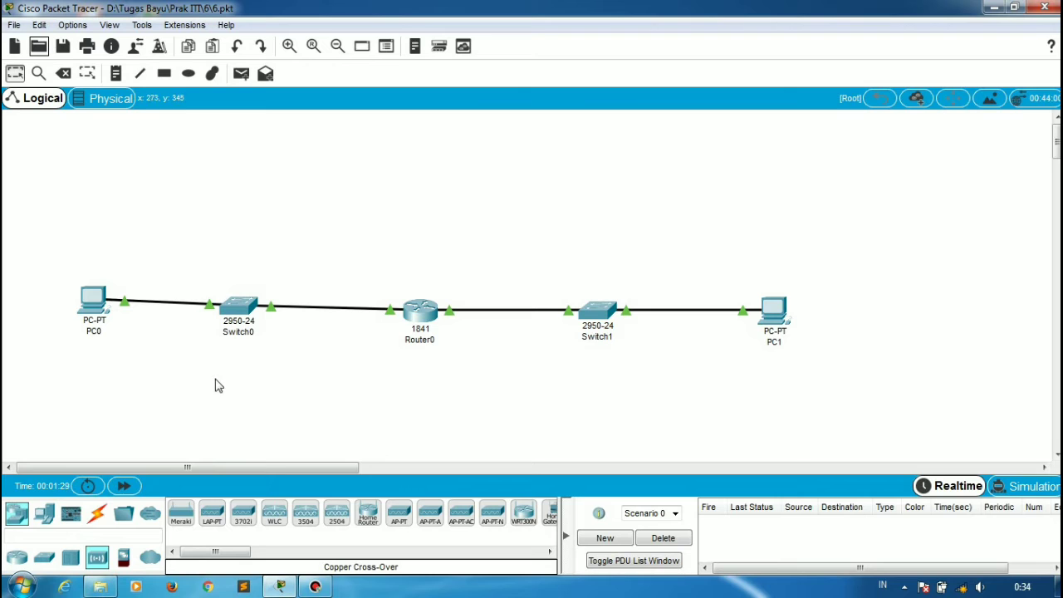
Step: Check PC0's default gateway and the static IPv4 address and subnet mask of its FastEthernet0 in the router network, and close the device window
{"action": "left_click", "coordinate": [93, 306]}
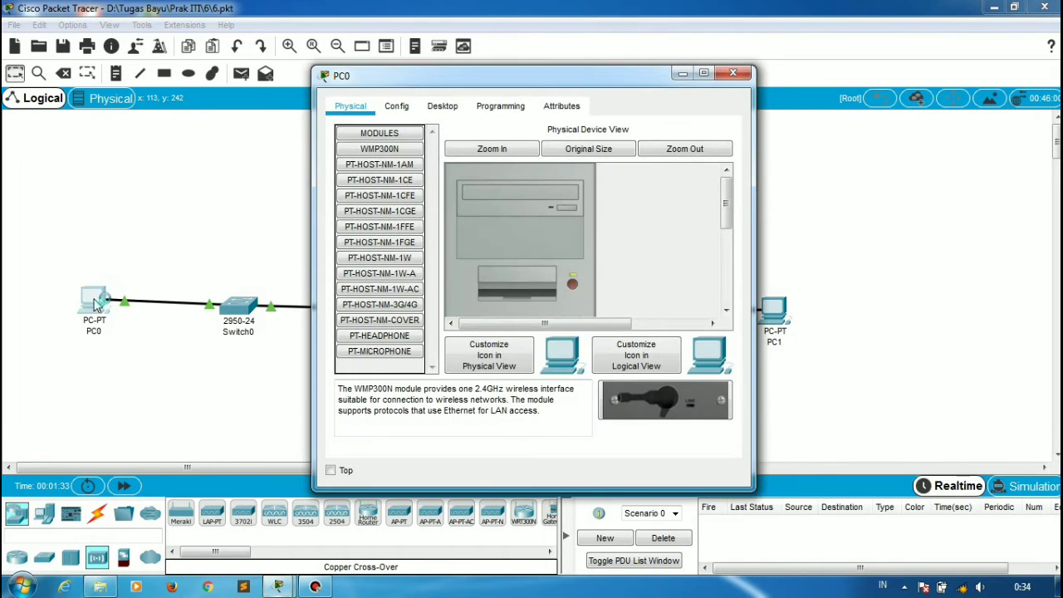
{"action": "left_click", "coordinate": [397, 107]}
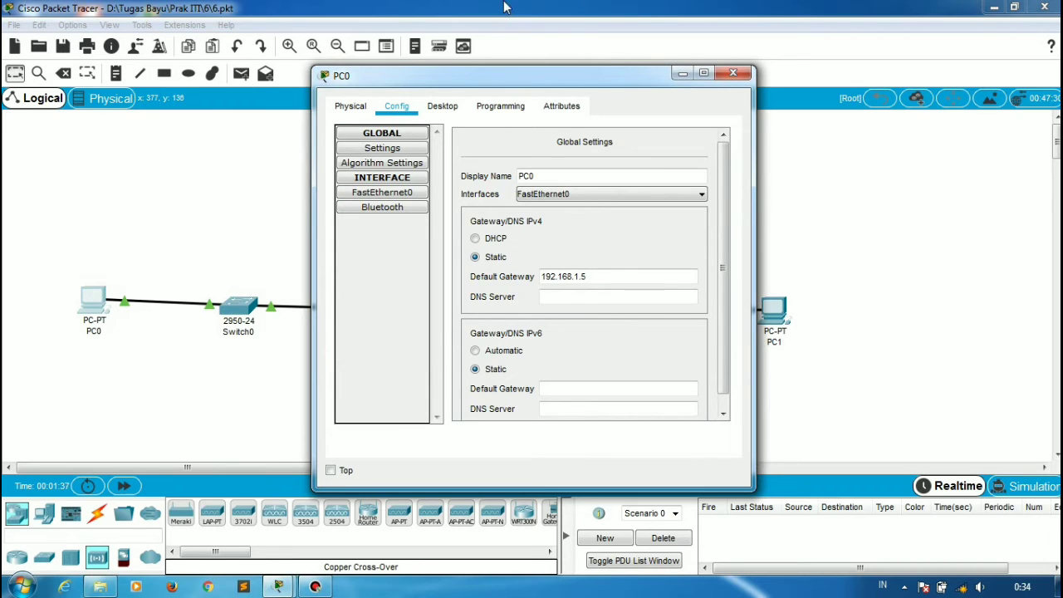
{"action": "left_click", "coordinate": [398, 196]}
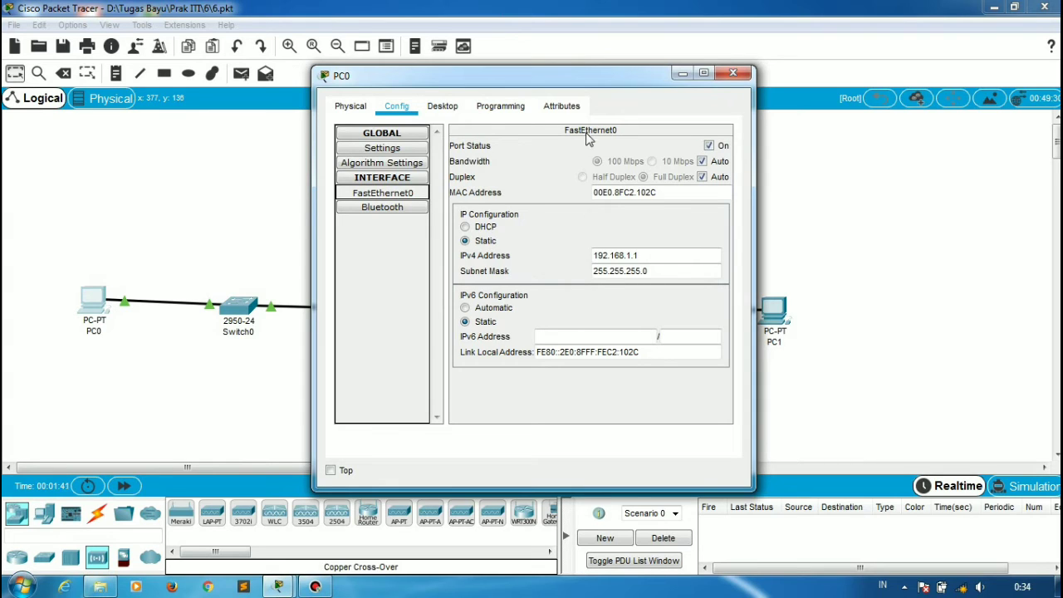
{"action": "left_click", "coordinate": [610, 257]}
{"action": "left_click", "coordinate": [742, 76]}
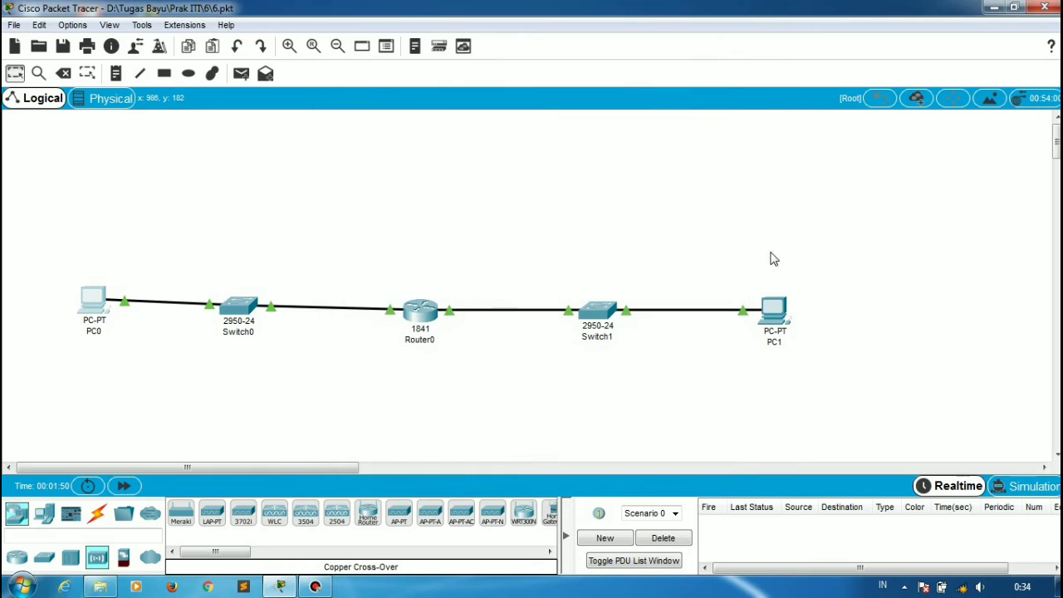
Step: Check PC1's default gateway and the static IPv4 address and subnet mask of its FastEthernet0, and close the device window
{"action": "left_click", "coordinate": [765, 308]}
{"action": "left_click", "coordinate": [399, 107]}
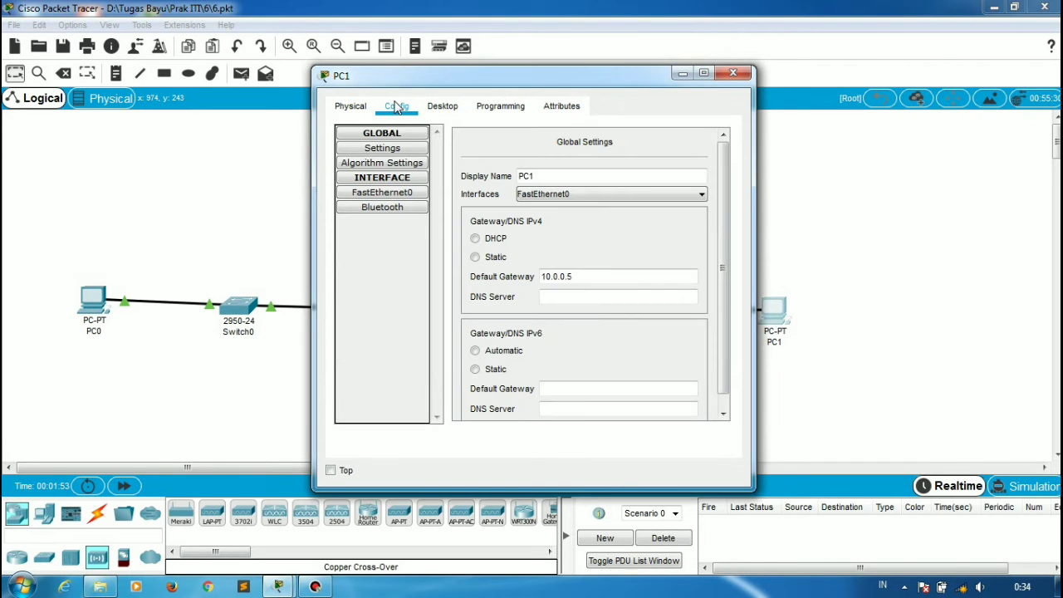
{"action": "left_click", "coordinate": [389, 193]}
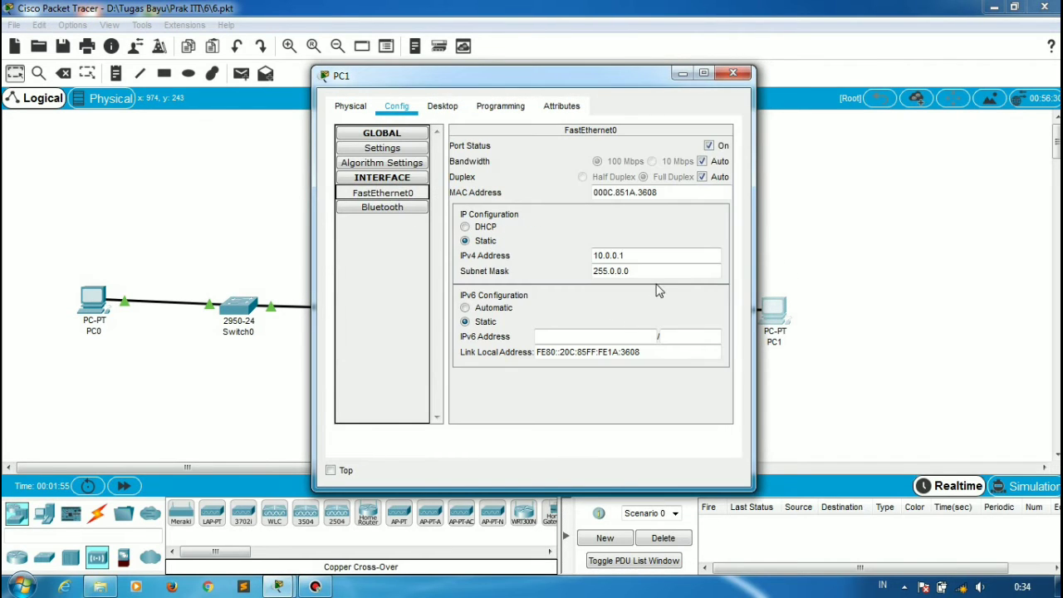
{"action": "left_click", "coordinate": [596, 256]}
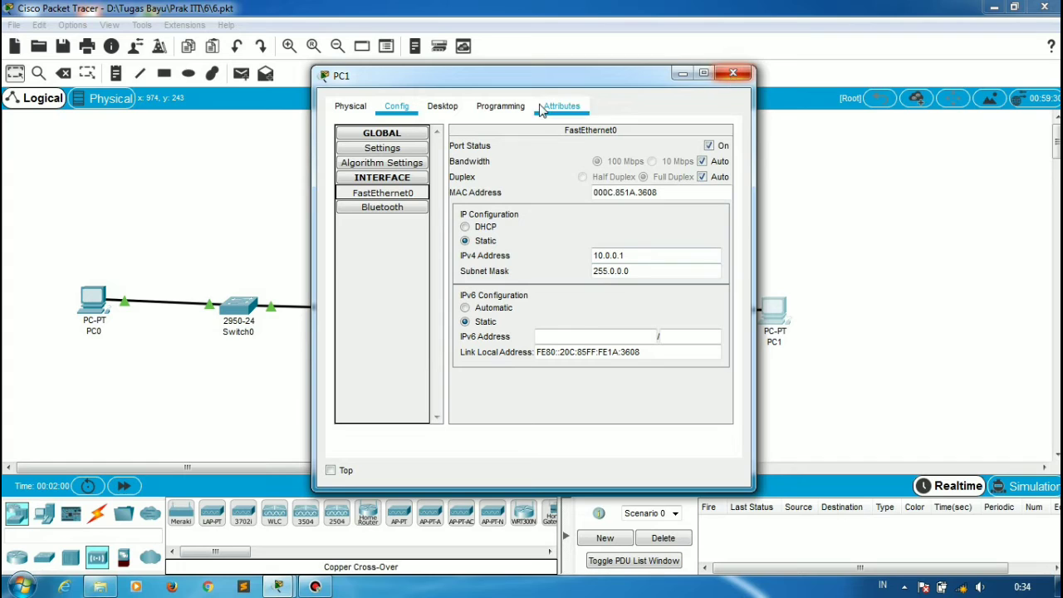
{"action": "left_click", "coordinate": [733, 73]}
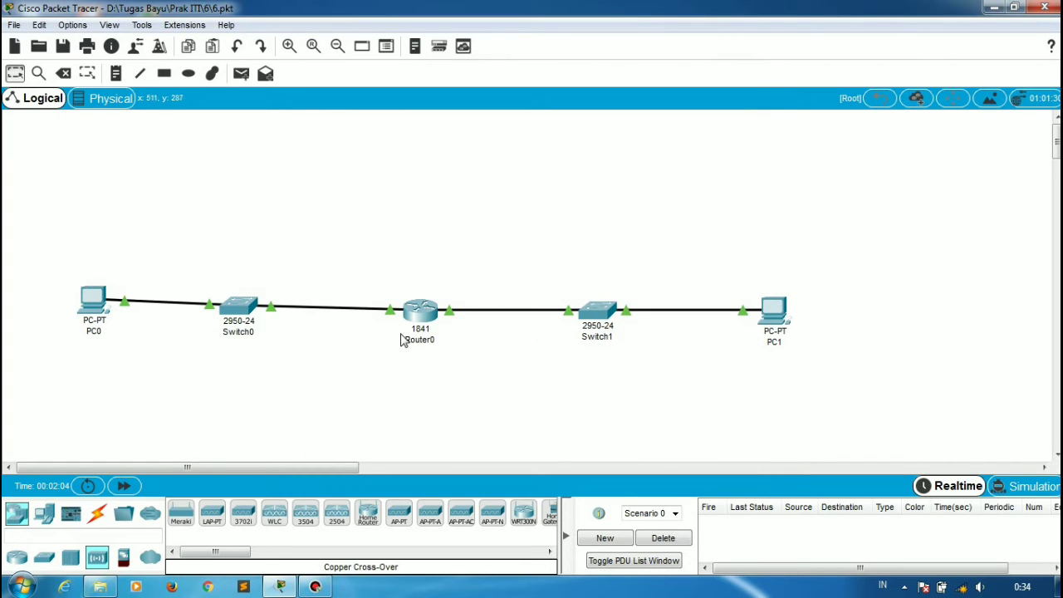
Step: Check the IPv4 addresses and subnet masks of Router0's FastEthernet0/0 and FastEthernet0/1 interfaces, and close the device window
{"action": "left_click", "coordinate": [422, 310]}
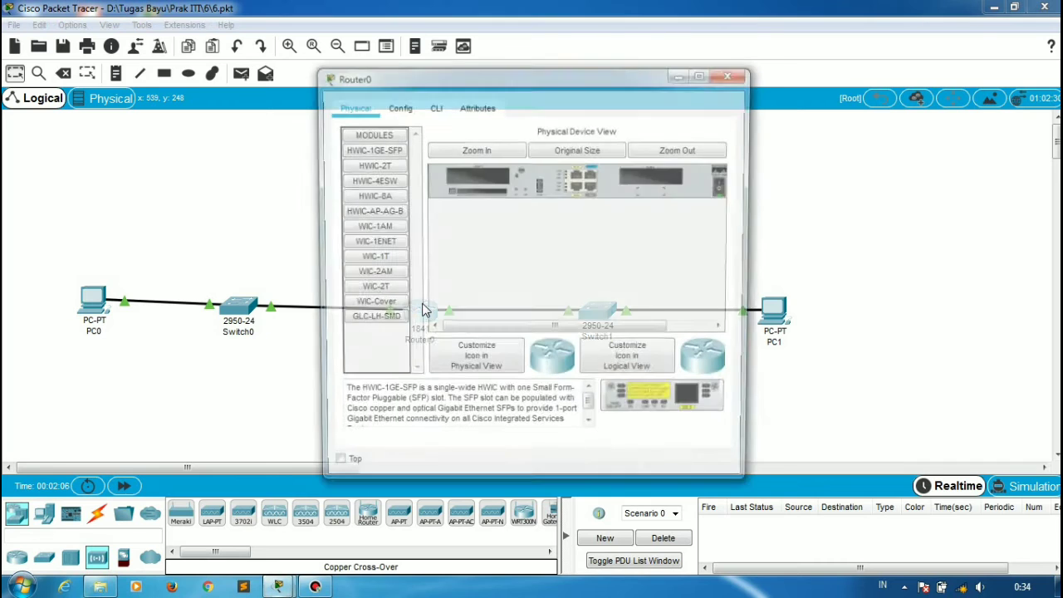
{"action": "left_click", "coordinate": [397, 107]}
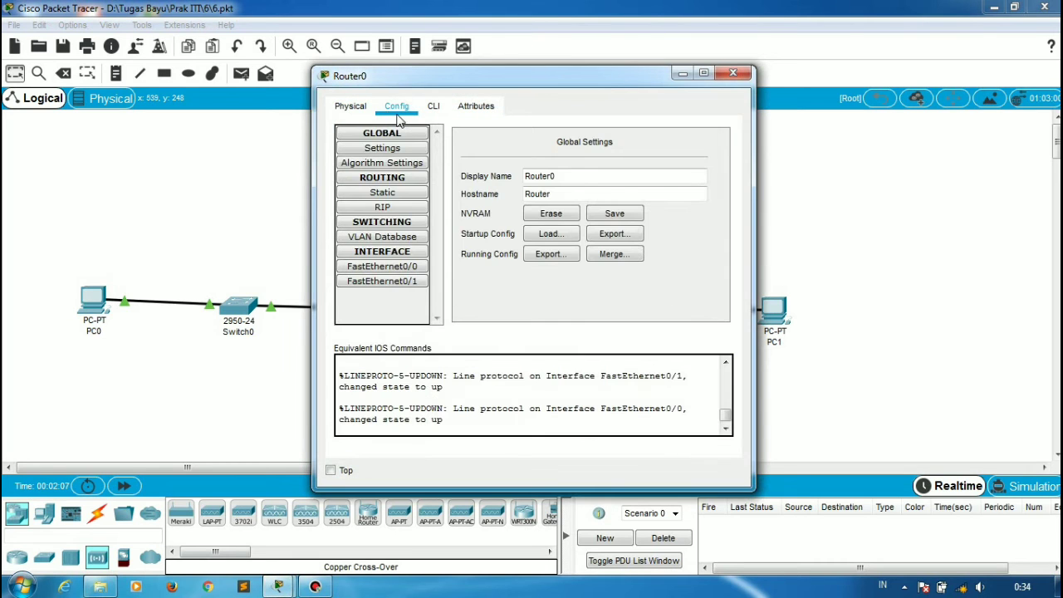
{"action": "left_click", "coordinate": [386, 268]}
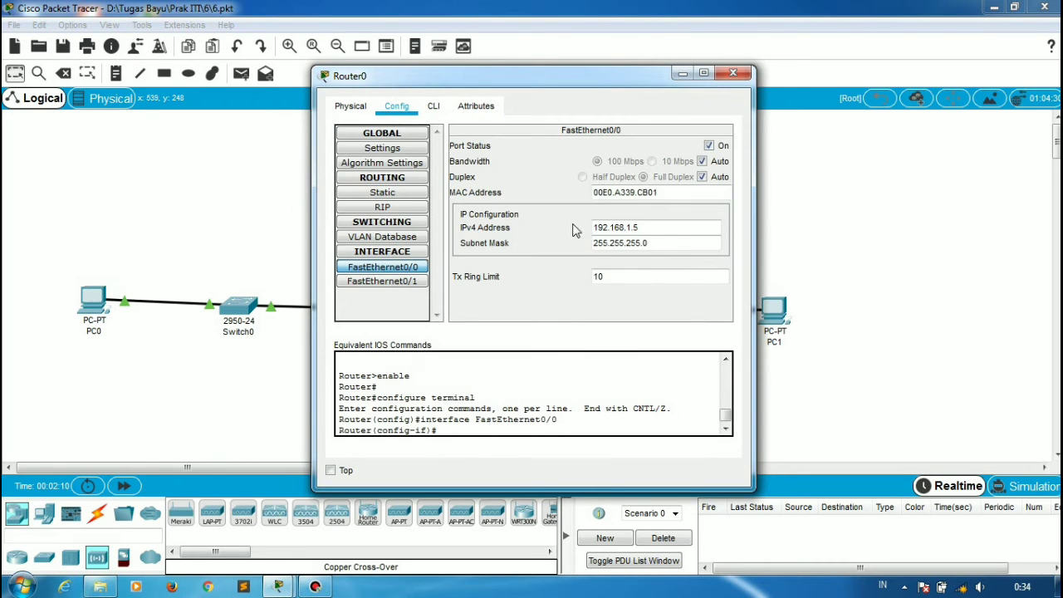
{"action": "left_click", "coordinate": [610, 242]}
{"action": "left_click", "coordinate": [388, 282]}
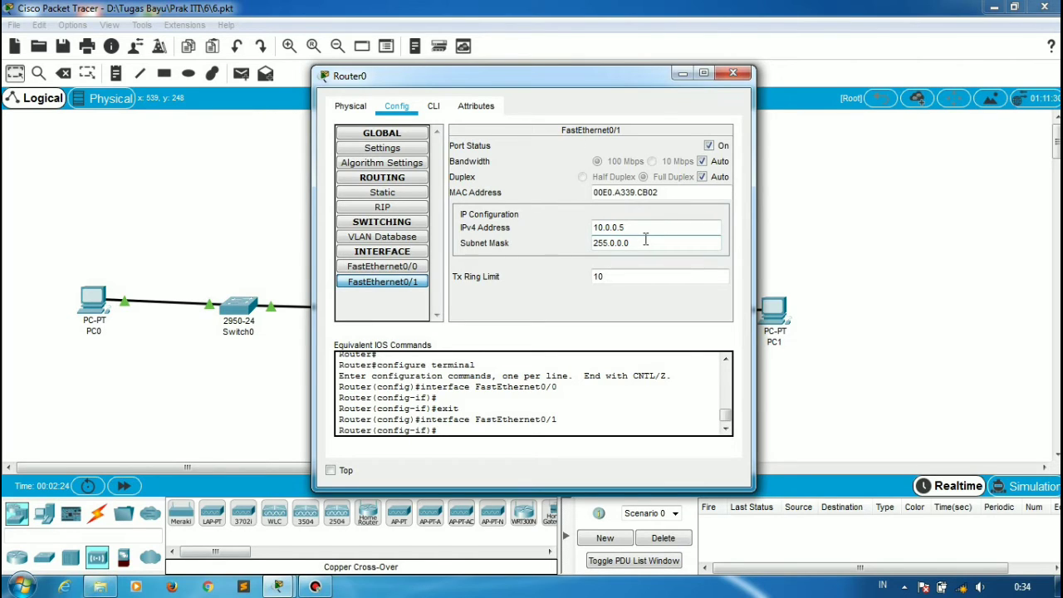
{"action": "left_click", "coordinate": [734, 73]}
Step: Check the IPv4 default gateways of PC0 and PC1, closing each device window
{"action": "left_click", "coordinate": [93, 303]}
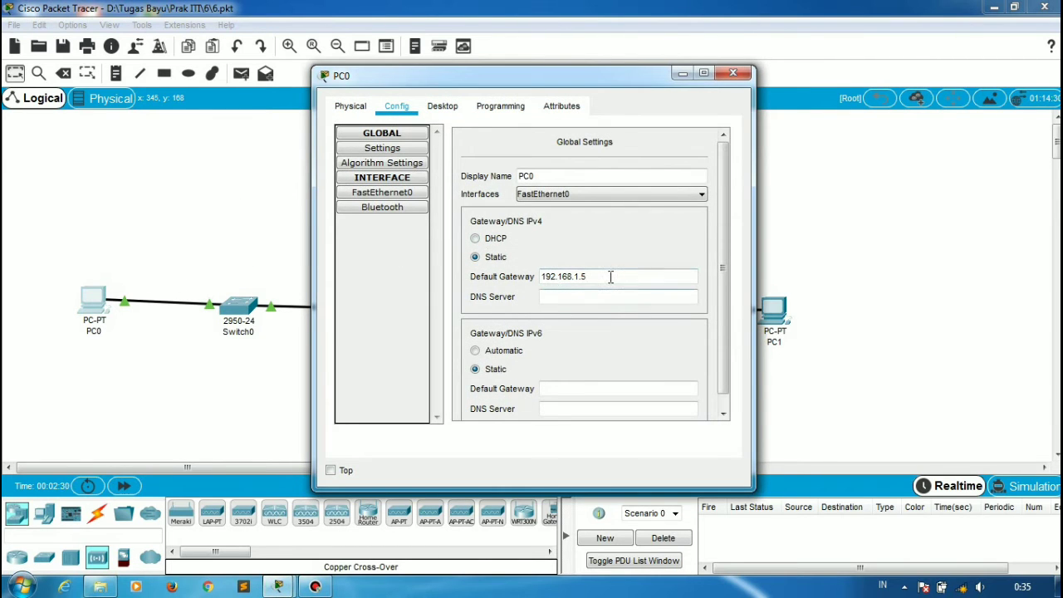
{"action": "left_click", "coordinate": [734, 73]}
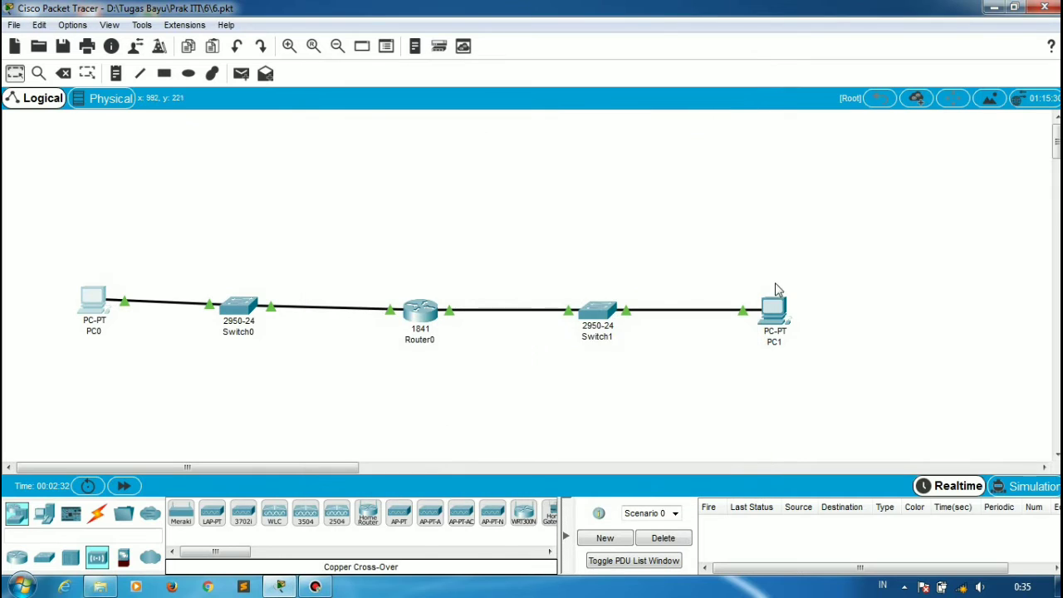
{"action": "left_click", "coordinate": [777, 313]}
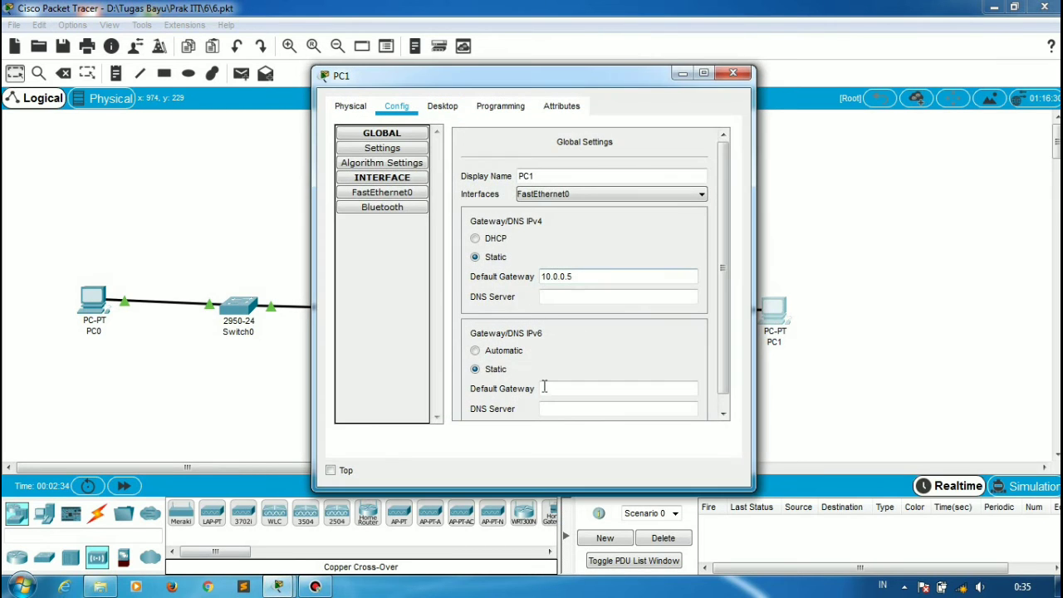
{"action": "left_click", "coordinate": [734, 73]}
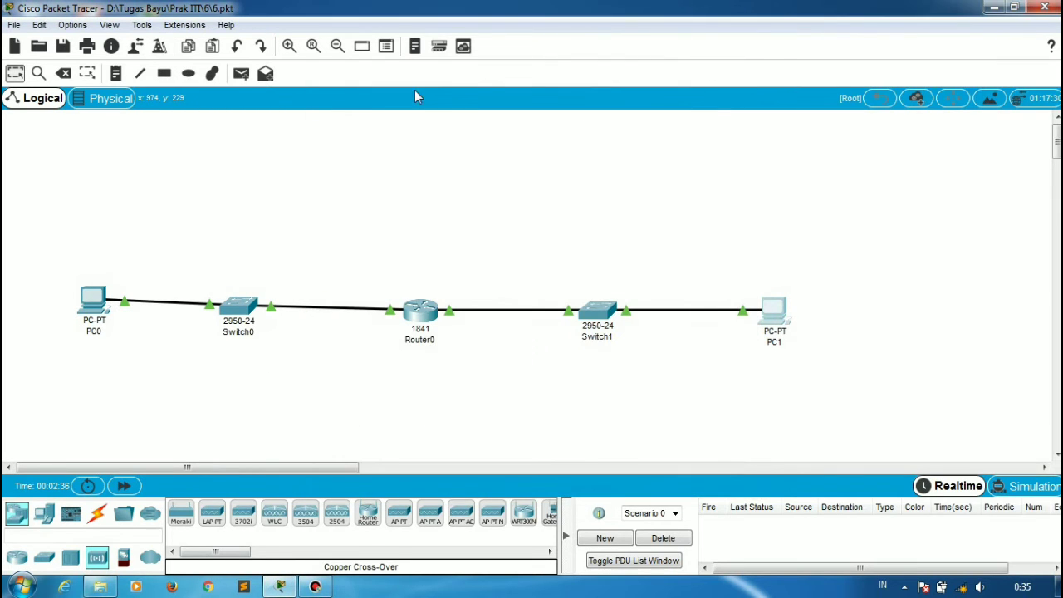
Step: Ping 10.0.0.1 twice from PC0's Command Prompt and close the device window
{"action": "left_click", "coordinate": [99, 295]}
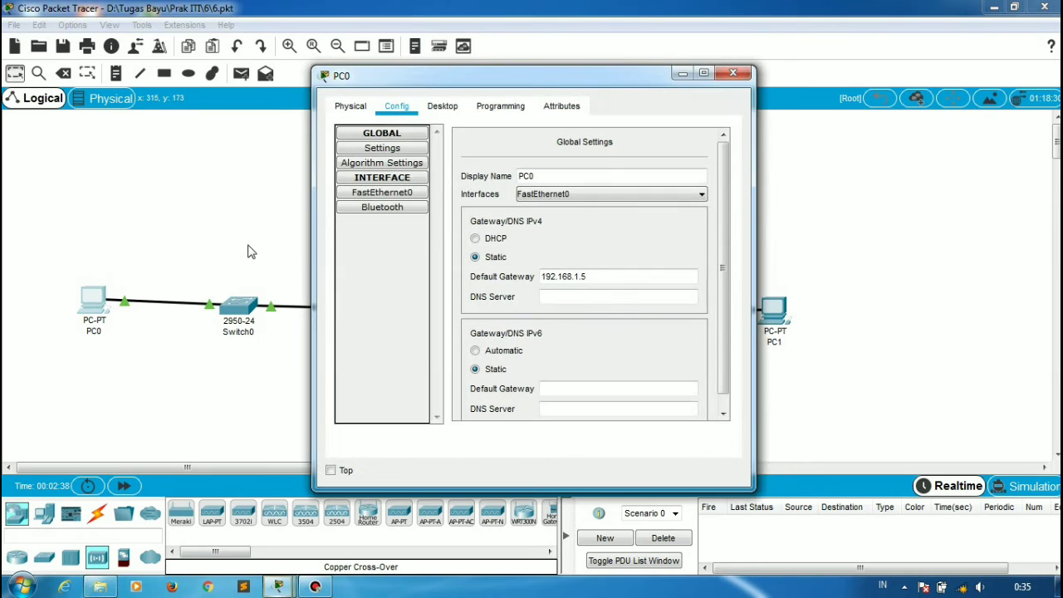
{"action": "left_click", "coordinate": [443, 106]}
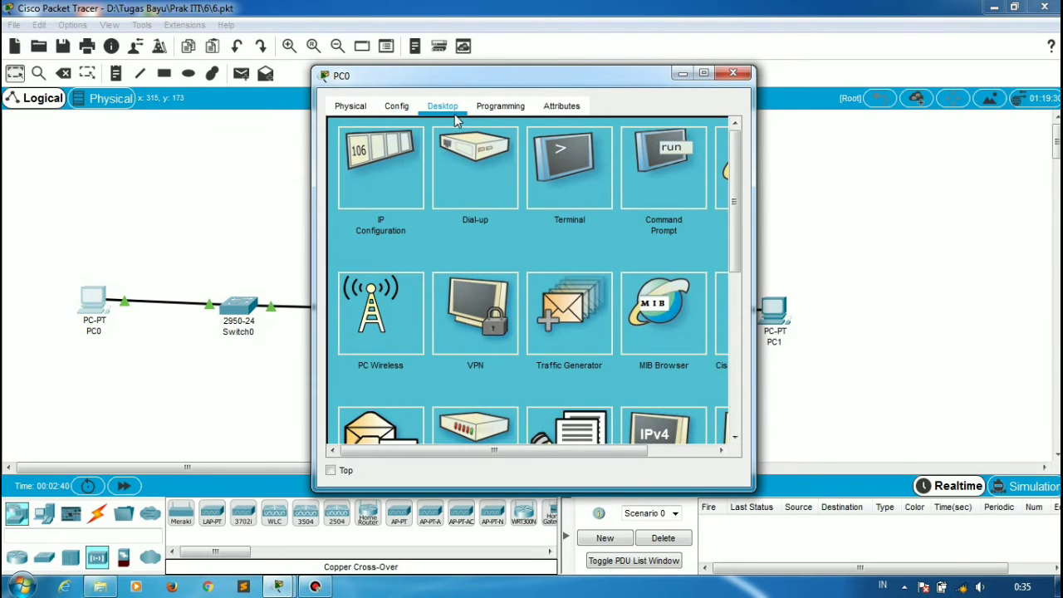
{"action": "left_click", "coordinate": [697, 193]}
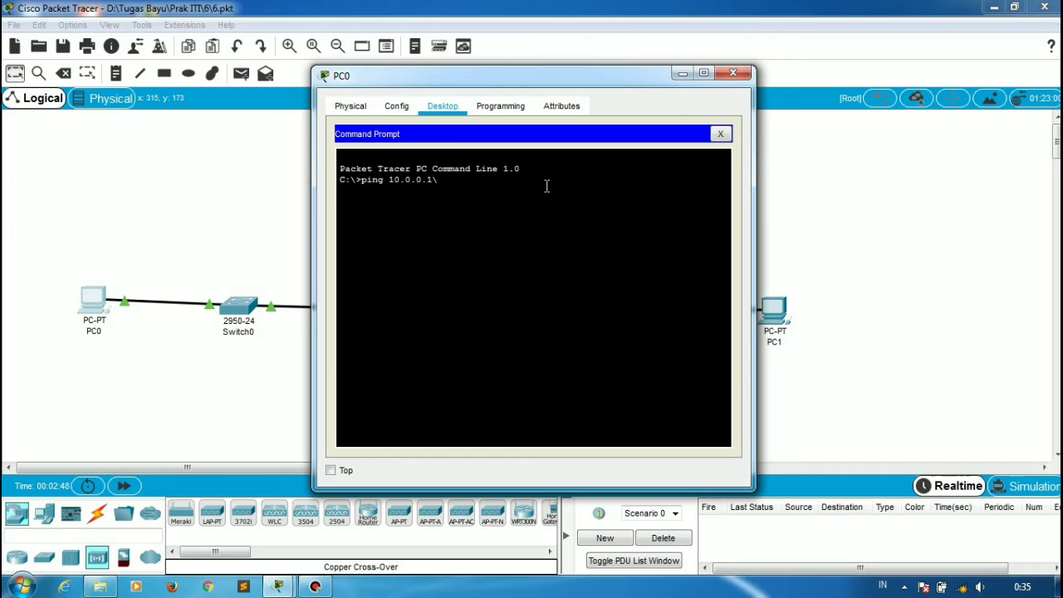
{"action": "key", "text": "Return"}
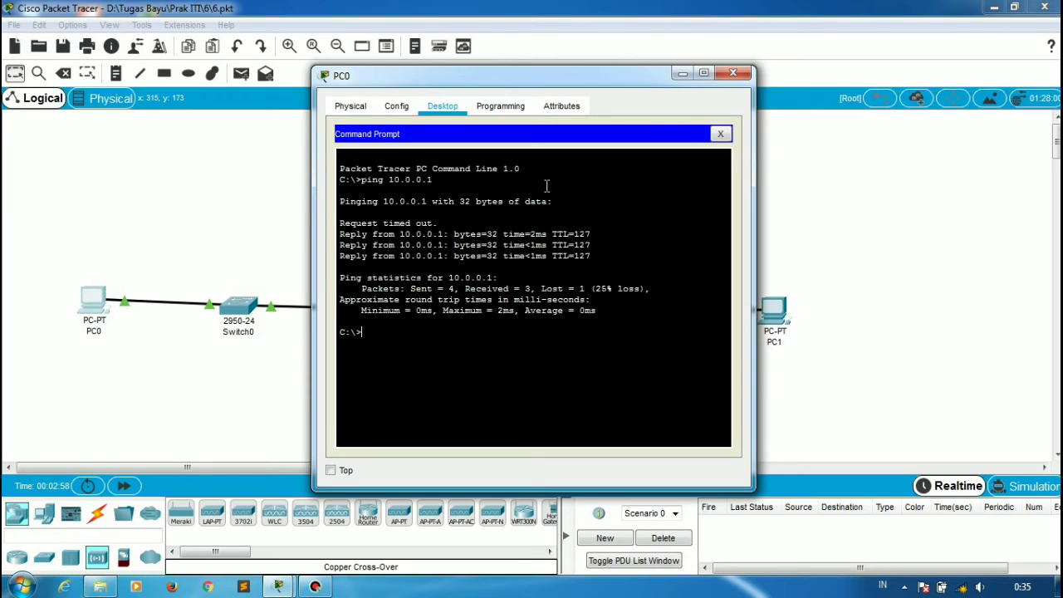
{"action": "type", "text": "ping 10.0.0.1"}
{"action": "key", "text": "Return"}
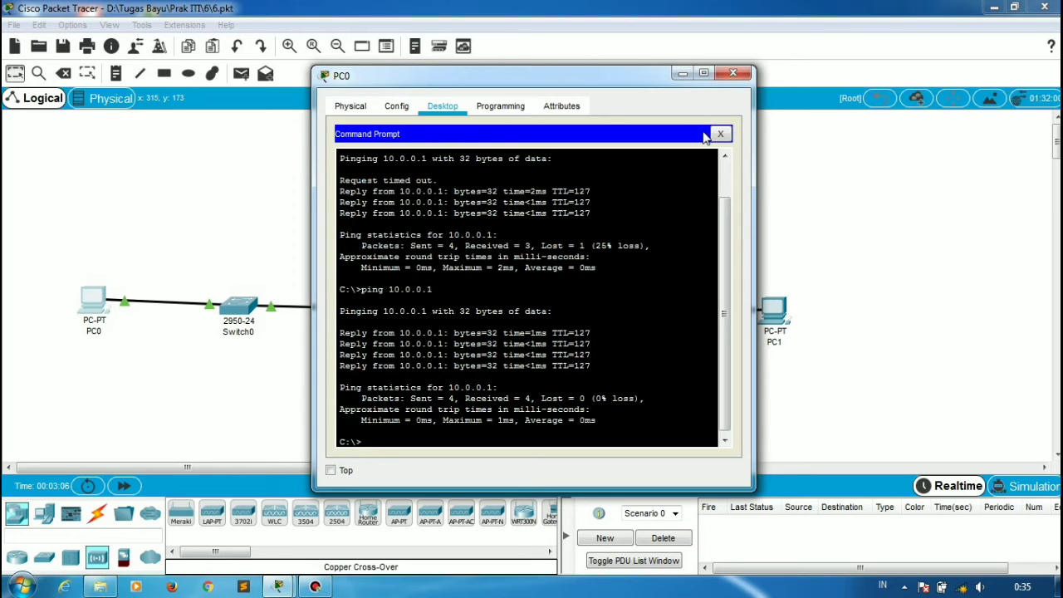
{"action": "left_click", "coordinate": [733, 73]}
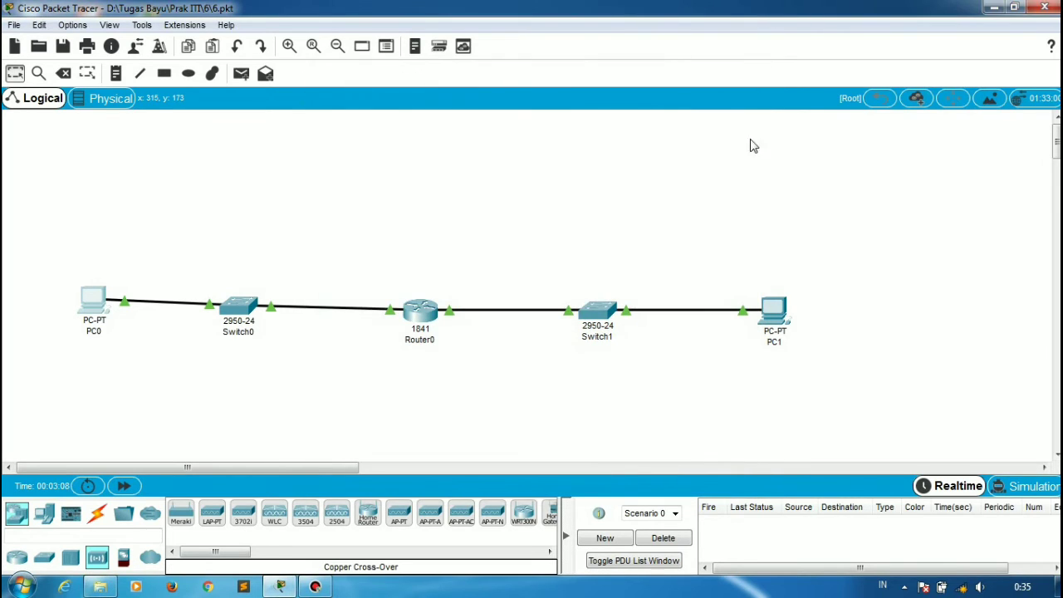
Step: Ping 192.168.1.1 from PC1's Command Prompt and close the device window
{"action": "left_click", "coordinate": [773, 309]}
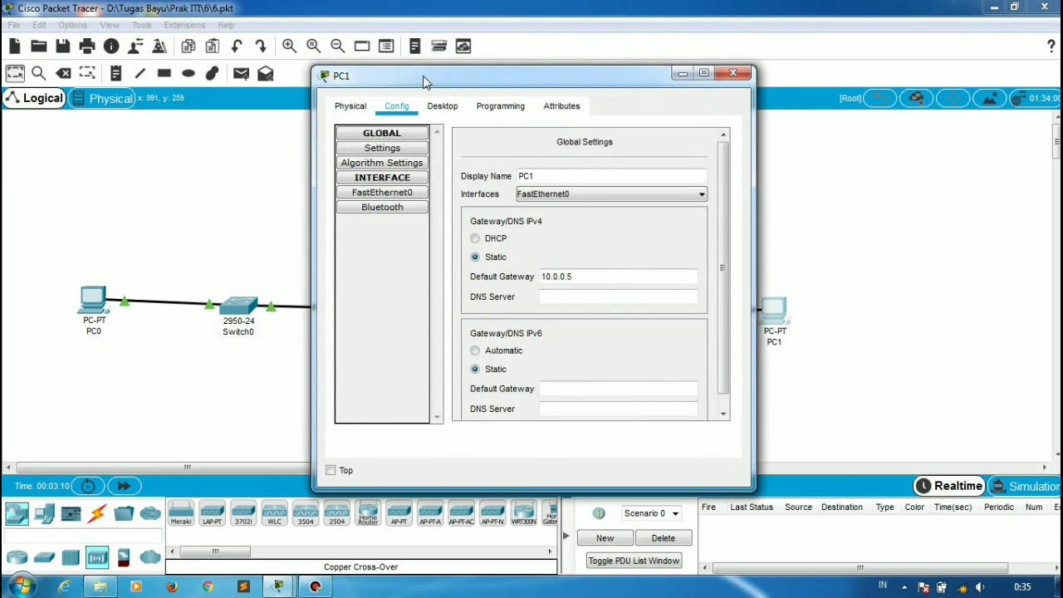
{"action": "left_click", "coordinate": [442, 109]}
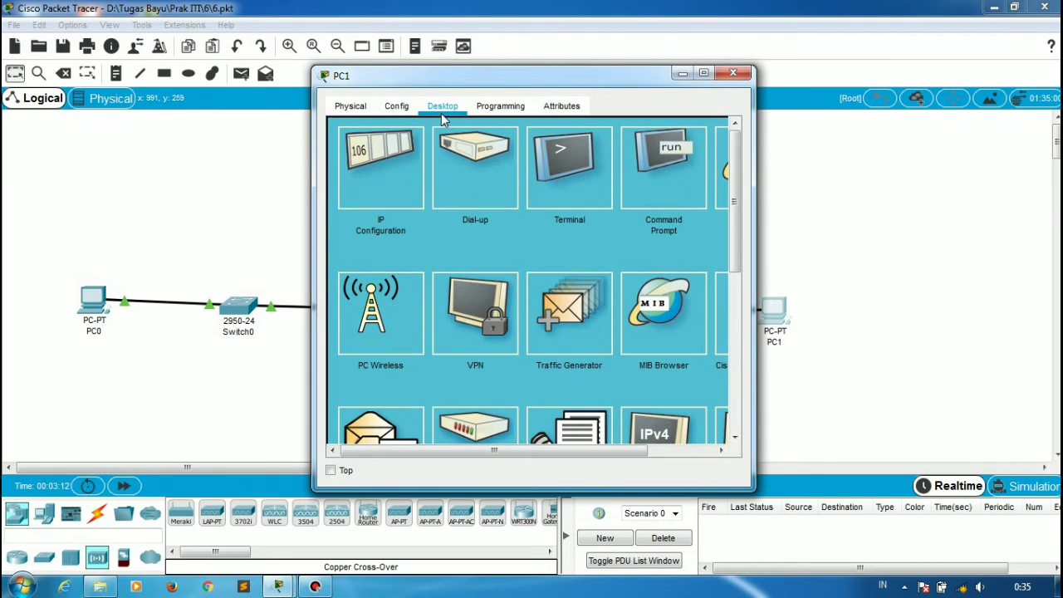
{"action": "left_click", "coordinate": [665, 170]}
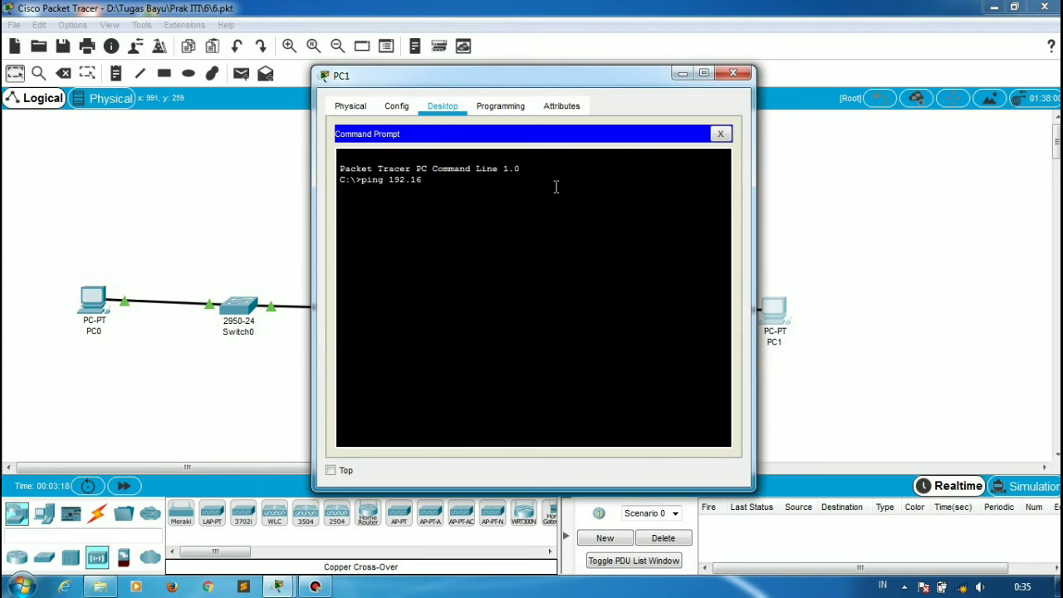
{"action": "type", "text": "ping 192.168.1.1"}
{"action": "key", "text": "Return"}
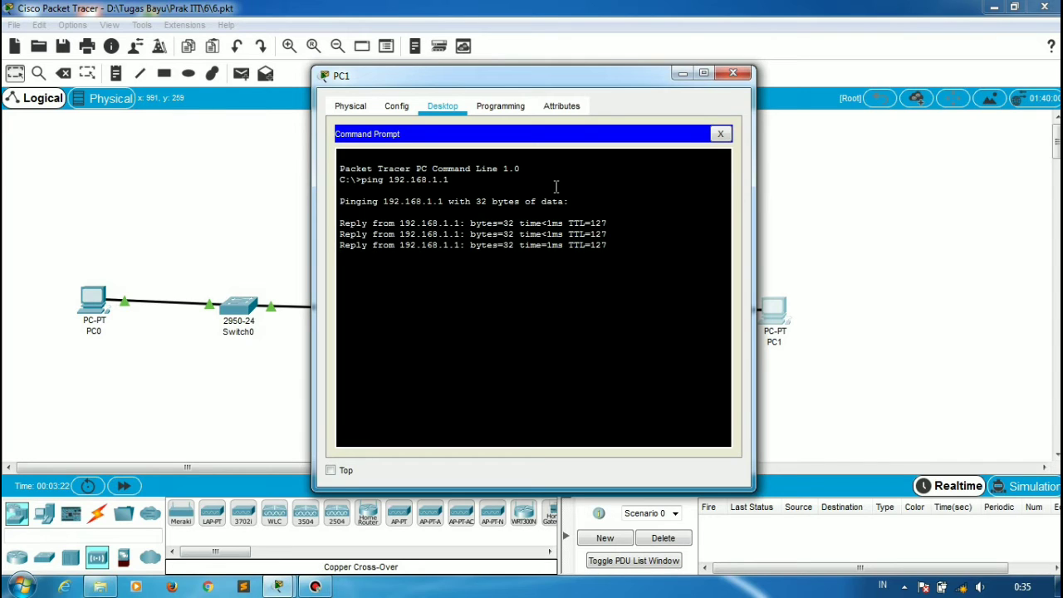
{"action": "left_click", "coordinate": [733, 74]}
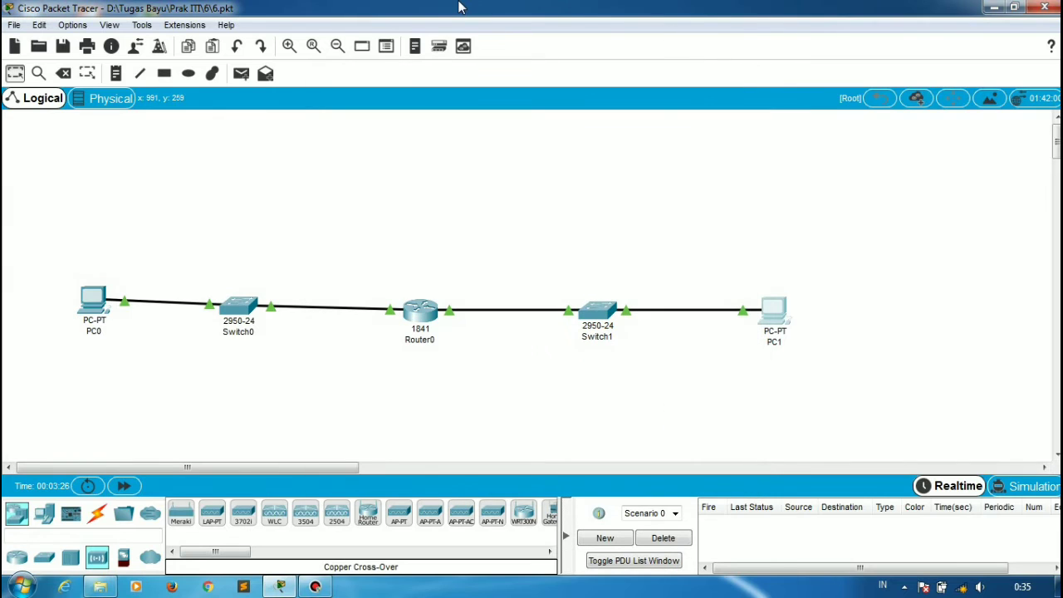
{"action": "mouse_move", "coordinate": [546, 7]}
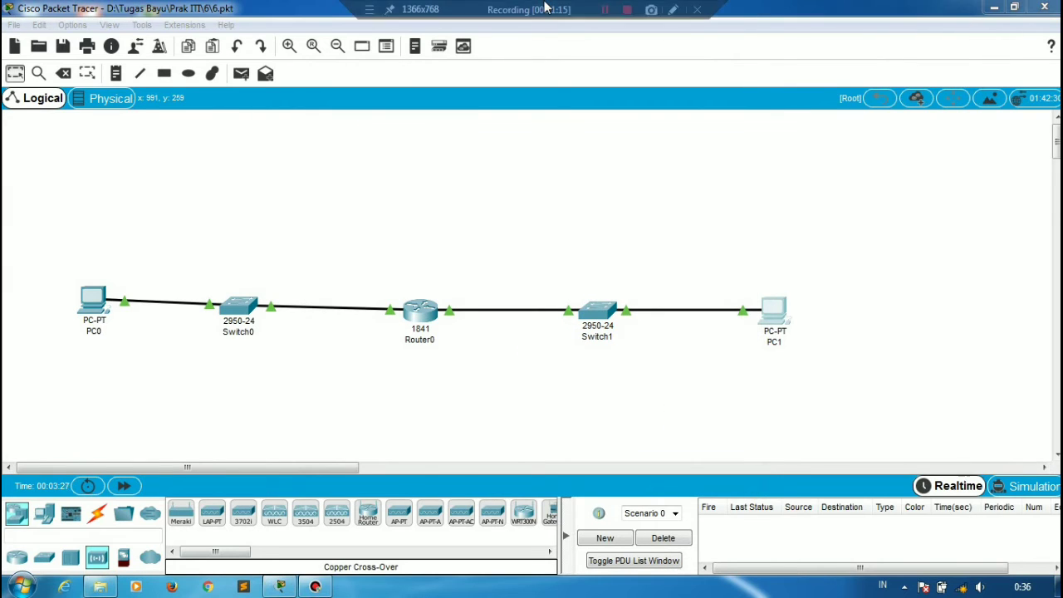
{"action": "left_click", "coordinate": [606, 10]}
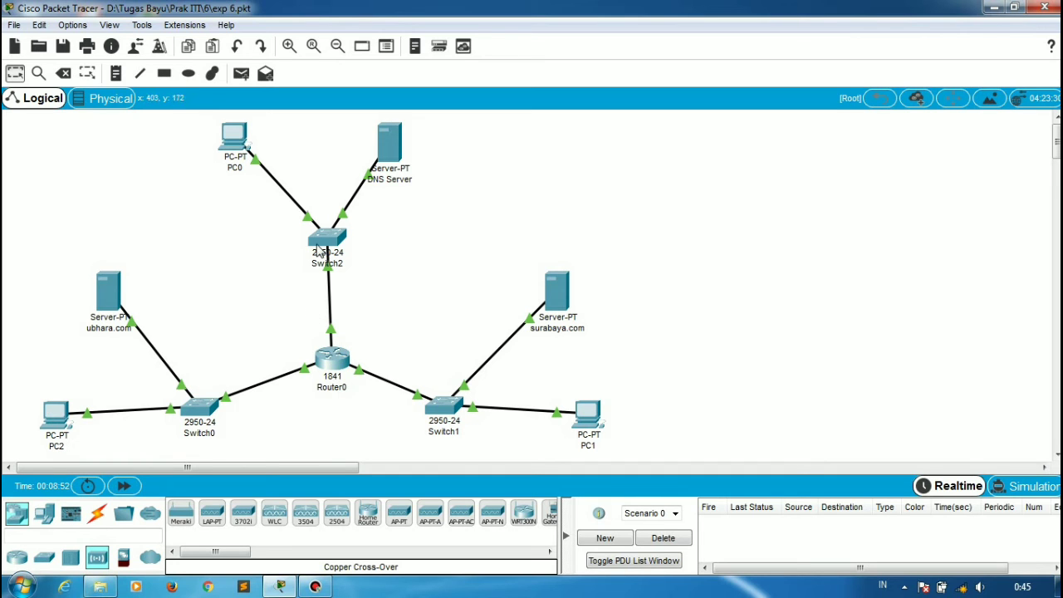
Step: Check the IPv4 addresses and subnet masks of Router0's FastEthernet0/0, FastEthernet0/1 and Ethernet0/1/0 in the three-switch network, and close the device window
{"action": "left_click", "coordinate": [333, 359]}
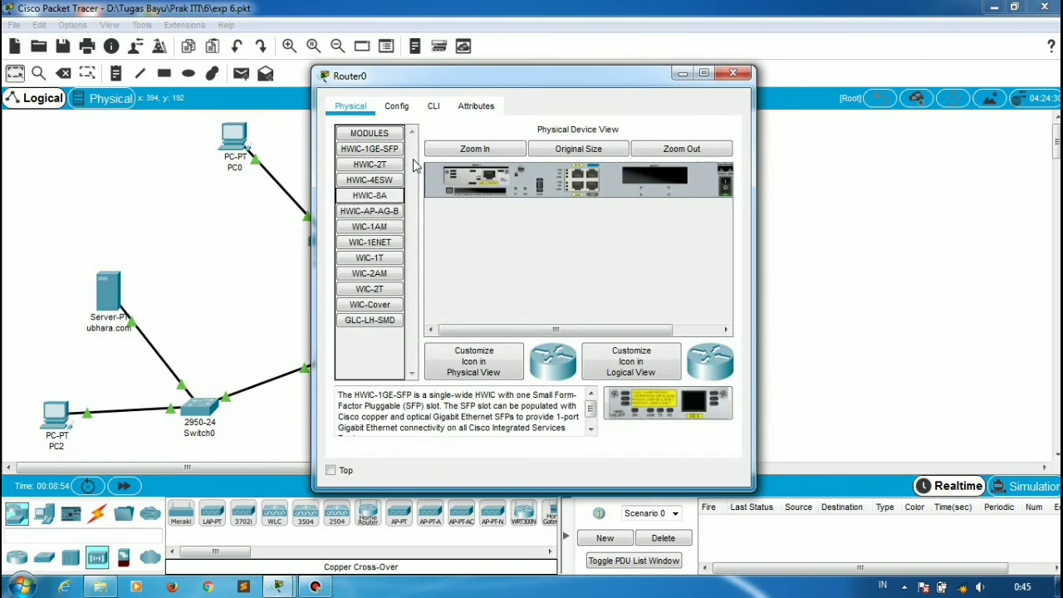
{"action": "left_click", "coordinate": [399, 108]}
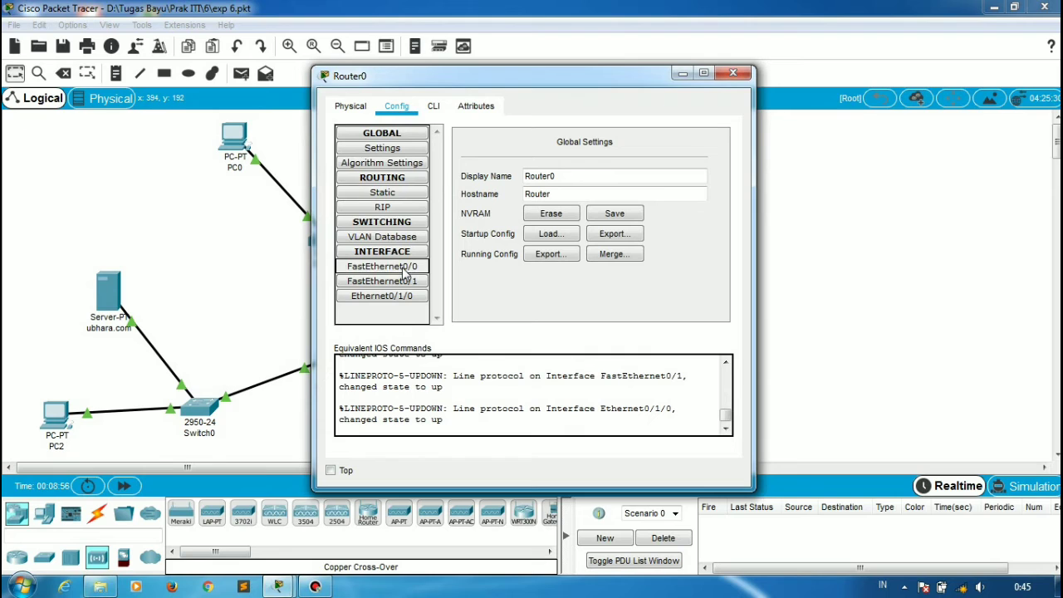
{"action": "left_click_drag", "start_coordinate": [536, 79], "coordinate": [764, 50]}
{"action": "left_click", "coordinate": [611, 238]}
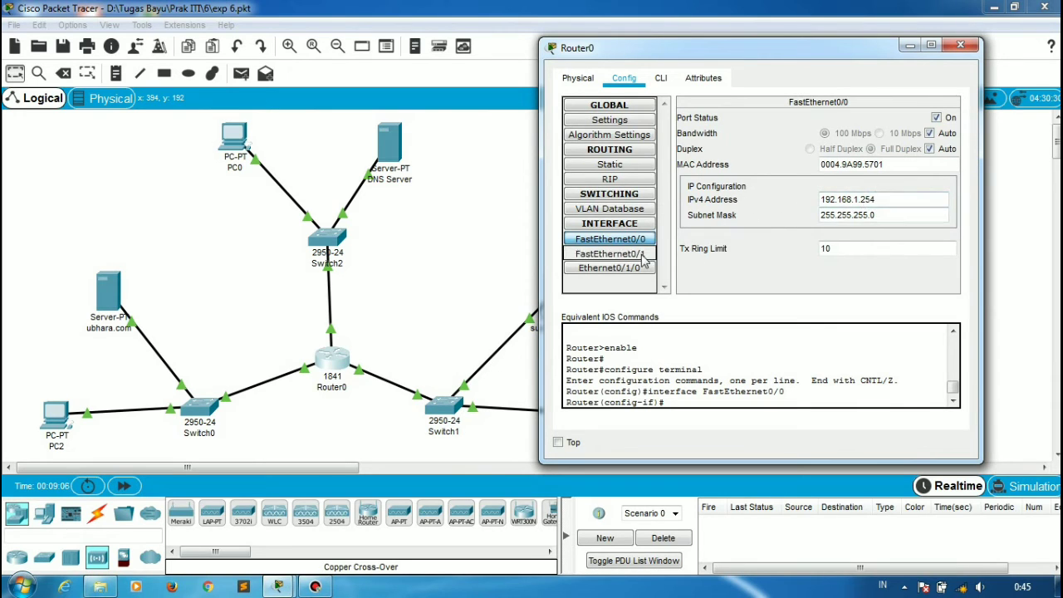
{"action": "left_click", "coordinate": [609, 252]}
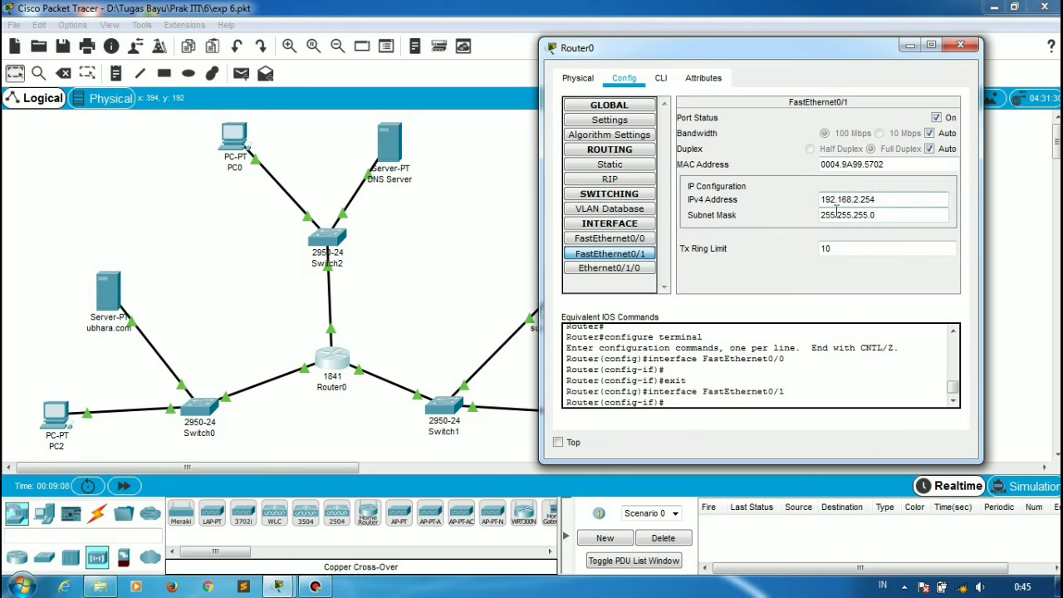
{"action": "left_click", "coordinate": [610, 267]}
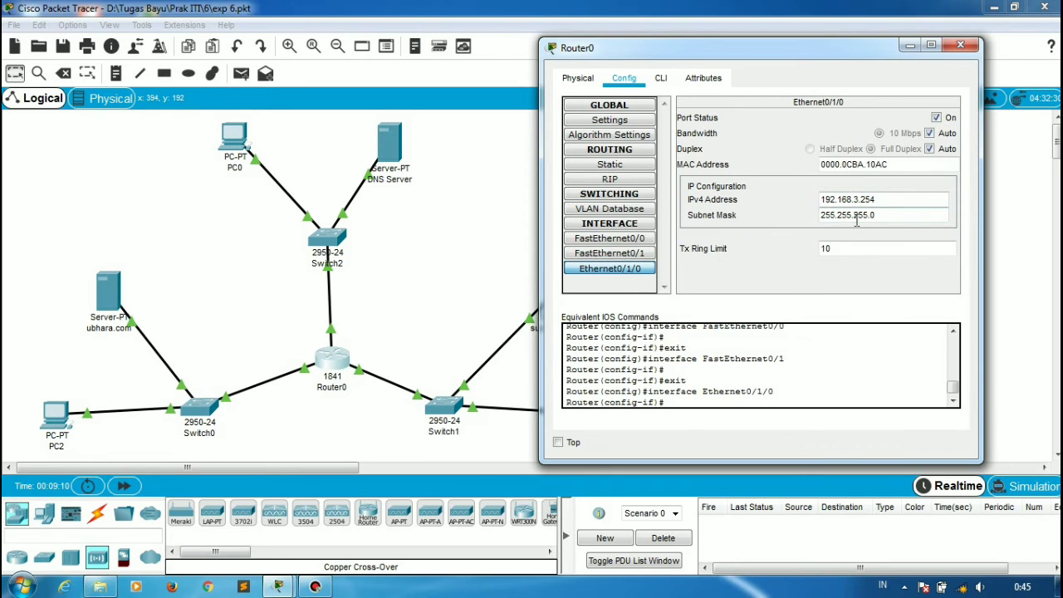
{"action": "left_click", "coordinate": [966, 47]}
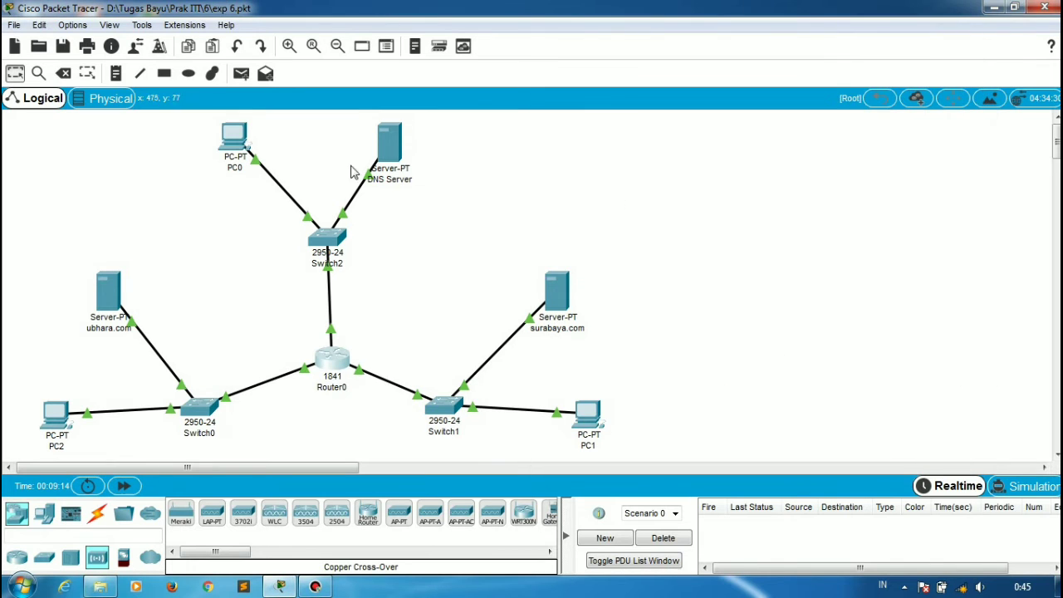
Step: Check the DNS Server's default gateway and the static IPv4 address and subnet mask of its FastEthernet0, and close the device window
{"action": "left_click", "coordinate": [390, 143]}
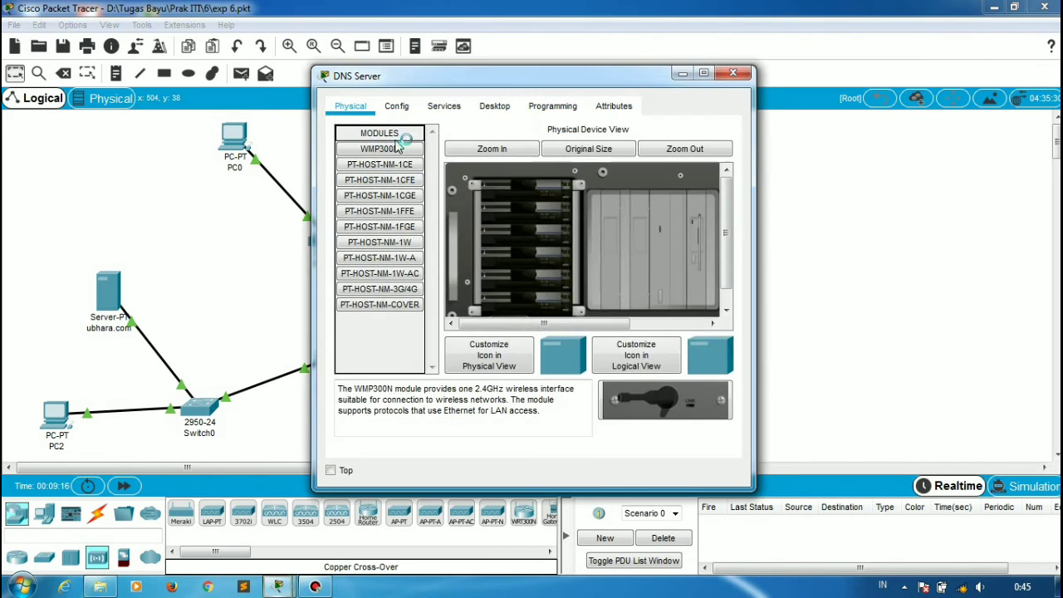
{"action": "left_click", "coordinate": [397, 108]}
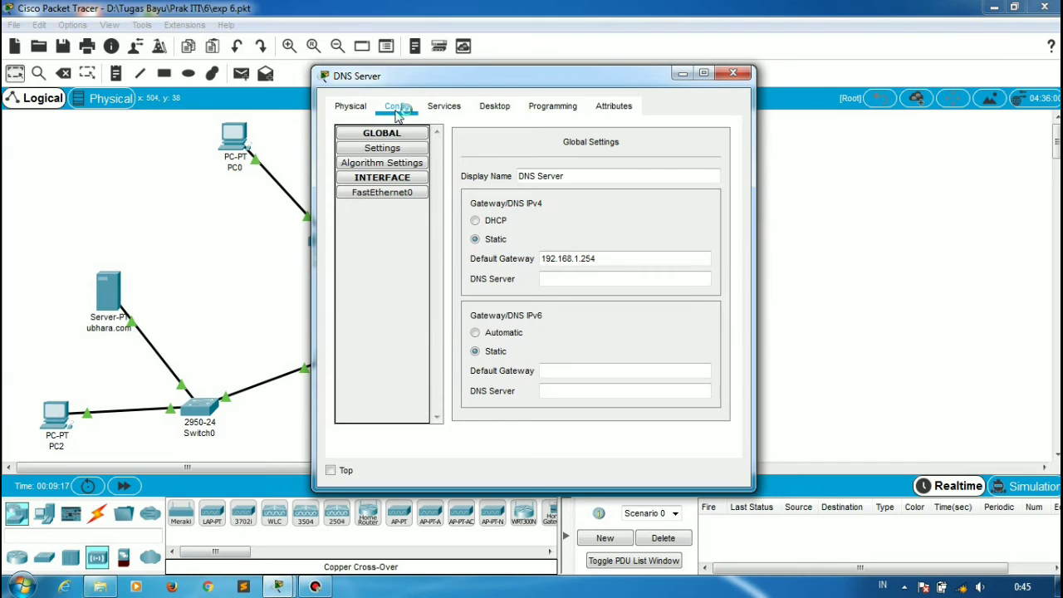
{"action": "left_click", "coordinate": [390, 194]}
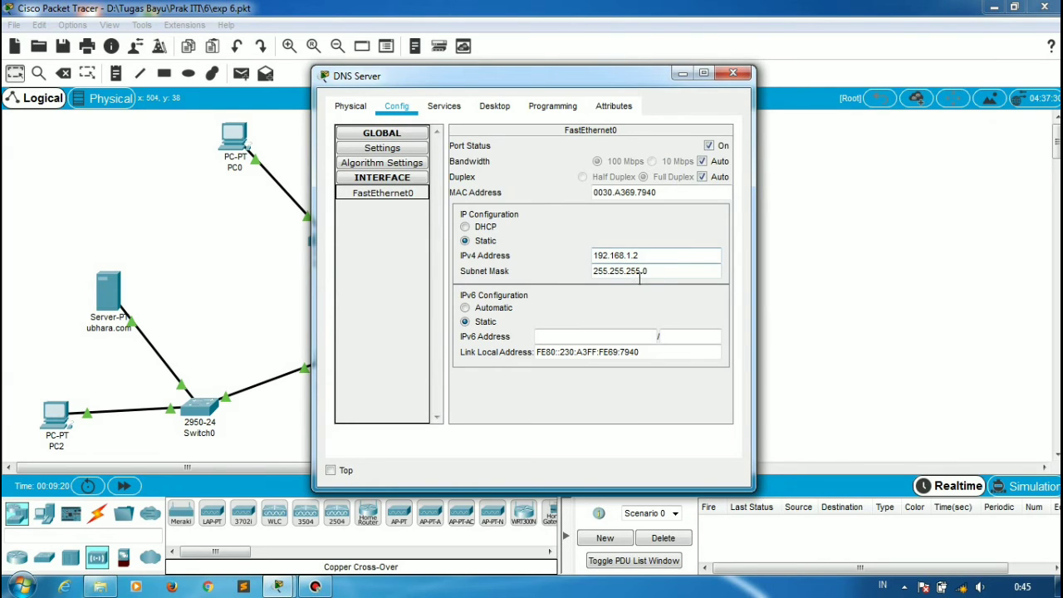
{"action": "left_click", "coordinate": [397, 181]}
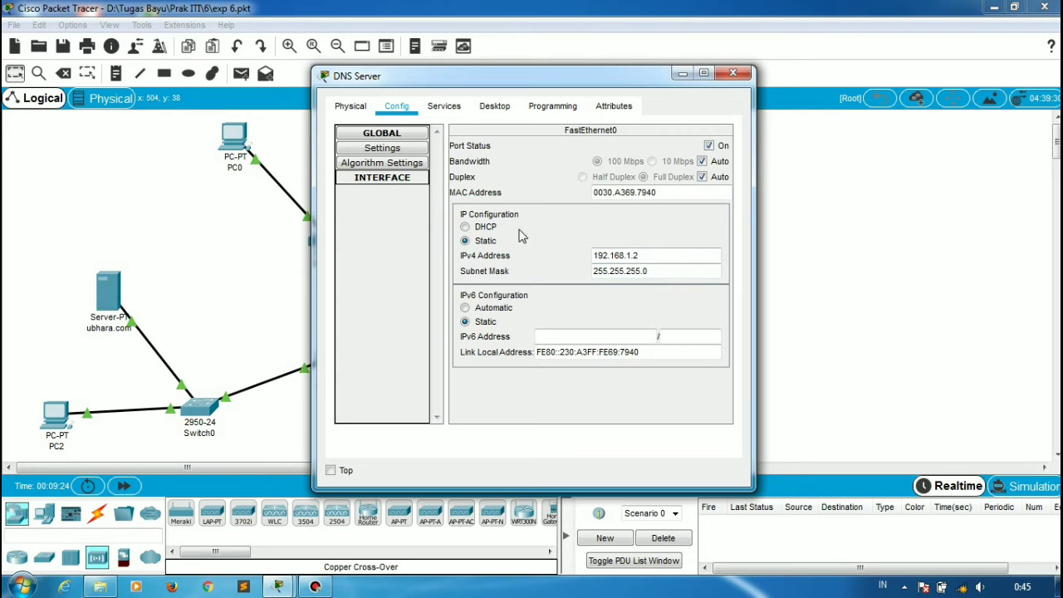
{"action": "left_click", "coordinate": [417, 151]}
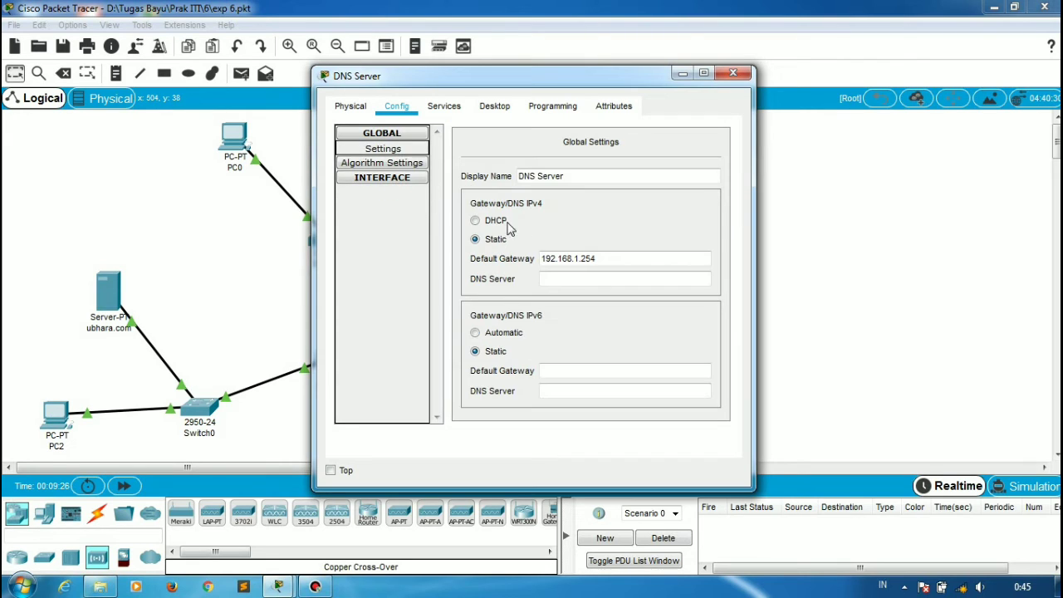
{"action": "left_click", "coordinate": [567, 258]}
{"action": "left_click", "coordinate": [735, 73]}
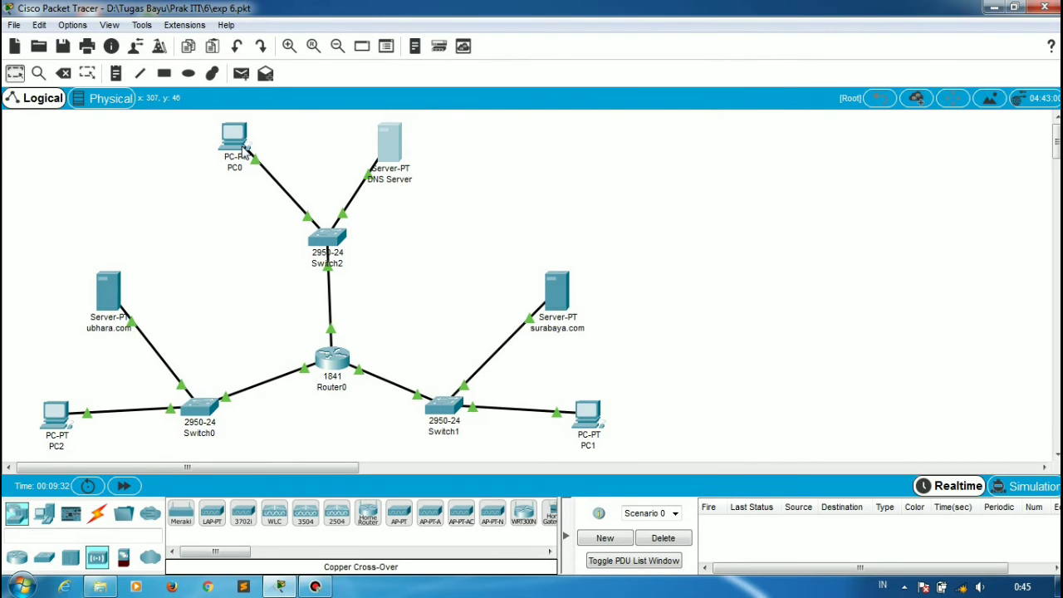
Step: Check PC0's IPv4 default gateway and DNS server settings in the three-switch network, and close the device window
{"action": "left_click", "coordinate": [237, 142]}
{"action": "left_click", "coordinate": [397, 109]}
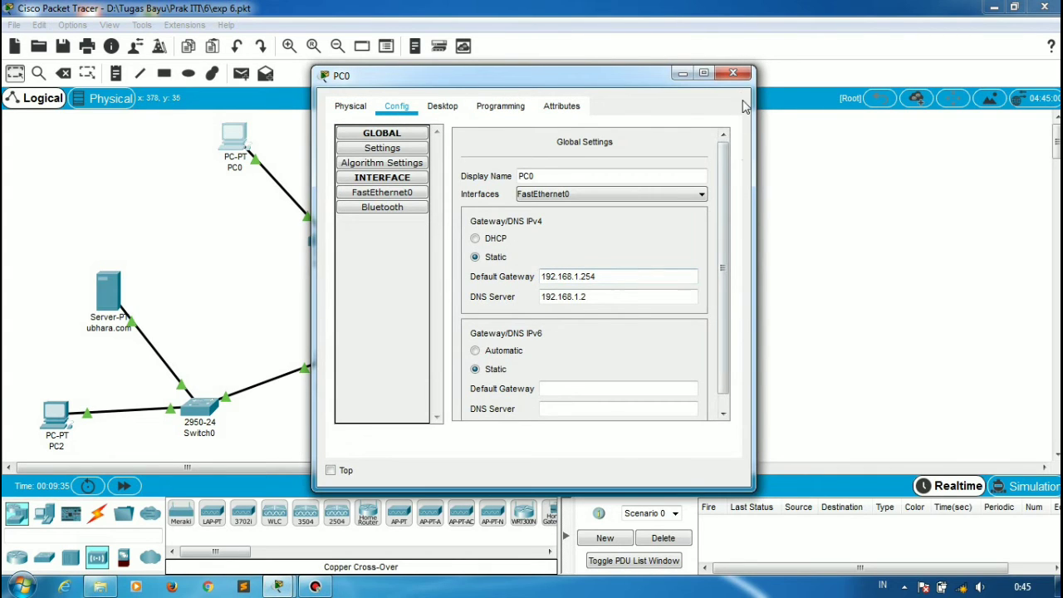
{"action": "left_click", "coordinate": [732, 75]}
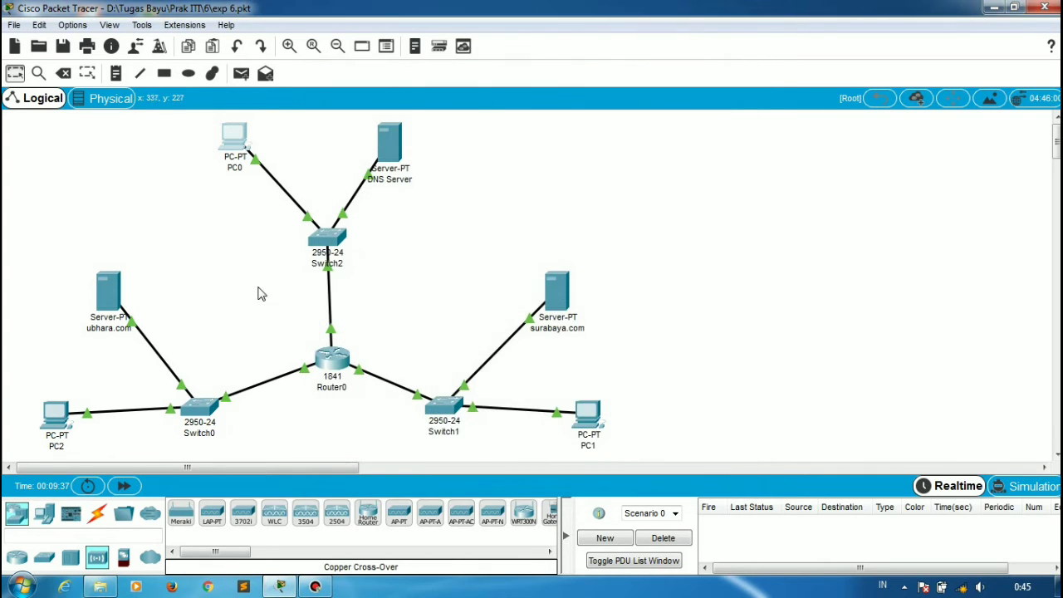
Step: Check PC2's default gateway, DNS server and the static IPv4 address and subnet mask of its FastEthernet0
{"action": "left_click", "coordinate": [55, 420]}
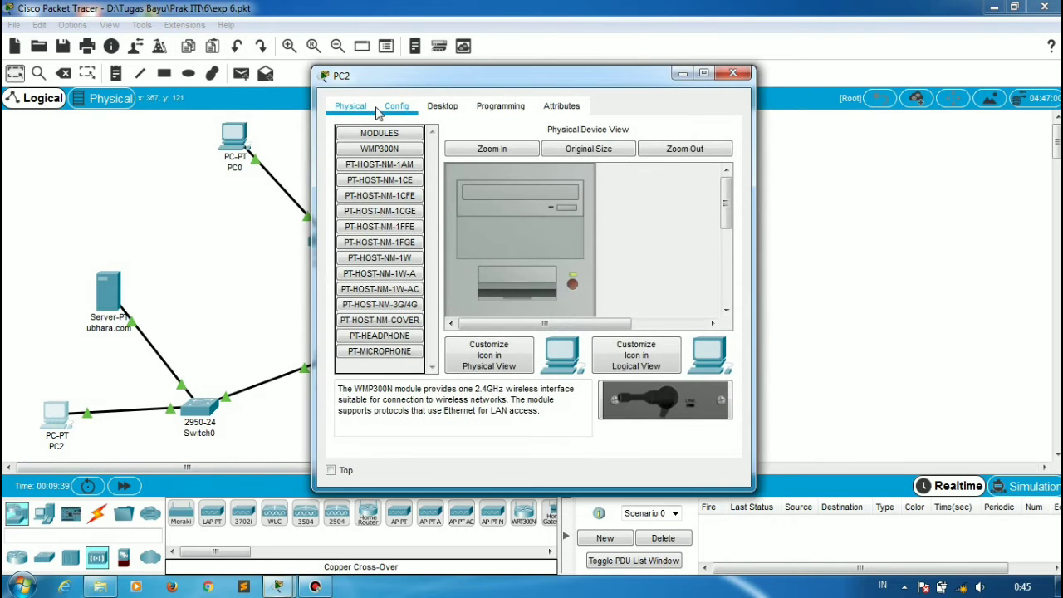
{"action": "left_click", "coordinate": [396, 106]}
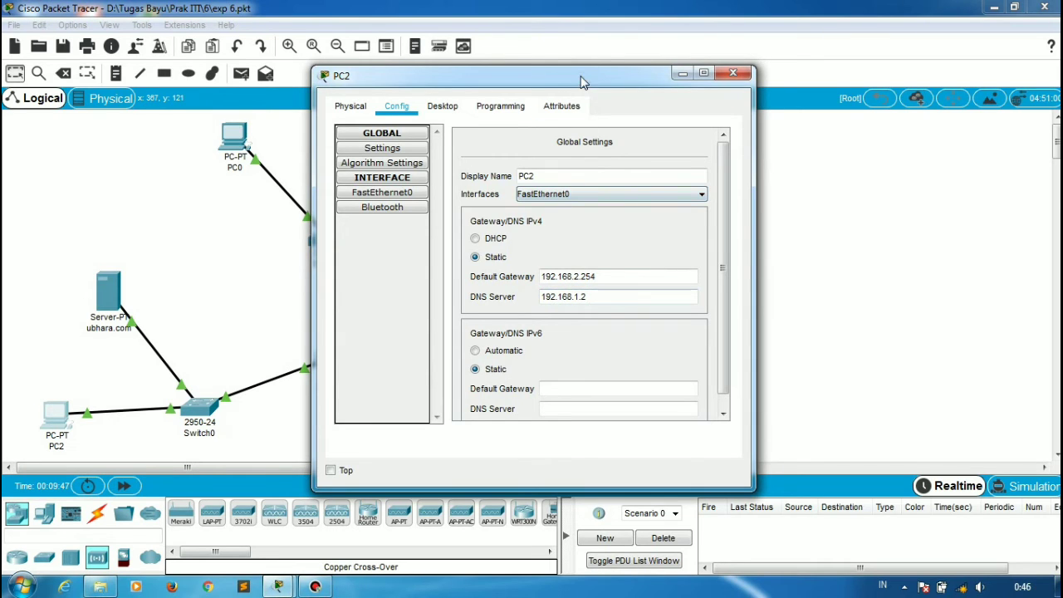
{"action": "left_click_drag", "start_coordinate": [582, 83], "coordinate": [806, 70]}
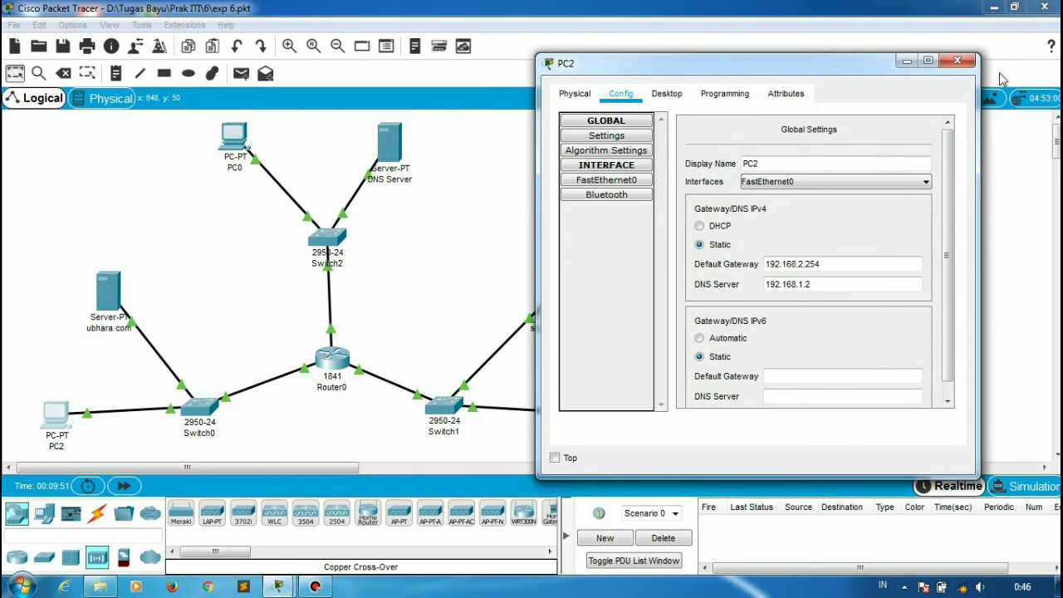
{"action": "left_click", "coordinate": [618, 183]}
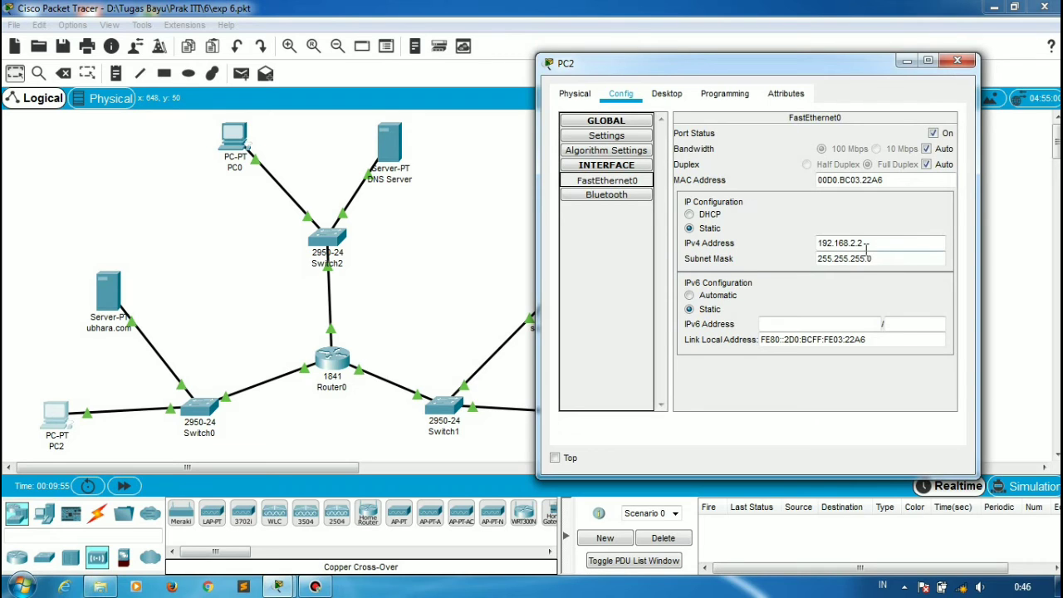
Step: Close PC2's window and check the ubhara.com server's default gateway, DNS server and static FastEthernet0 address settings
{"action": "left_click", "coordinate": [958, 61]}
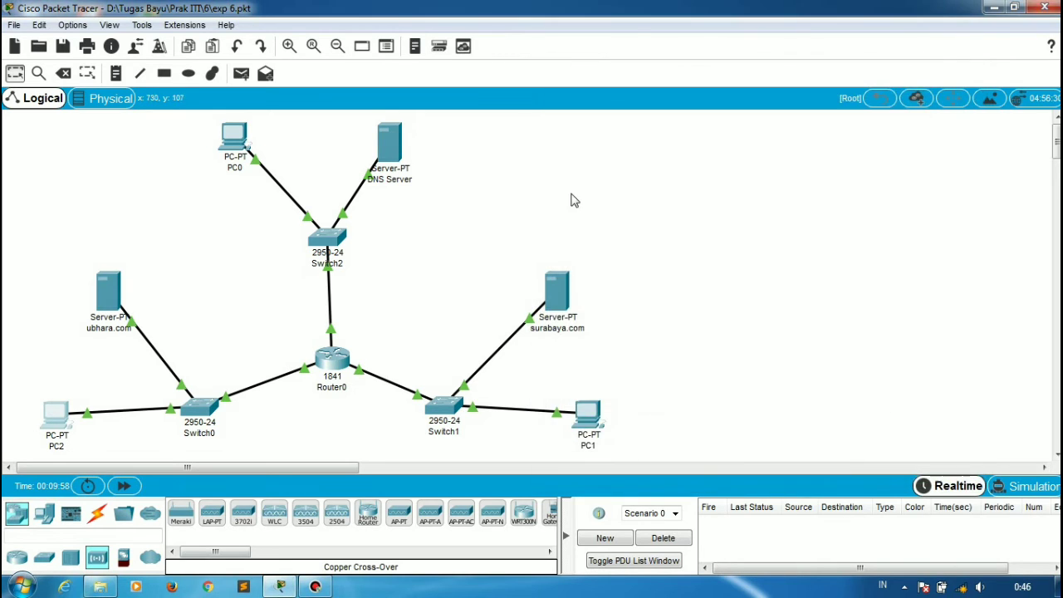
{"action": "left_click", "coordinate": [121, 301]}
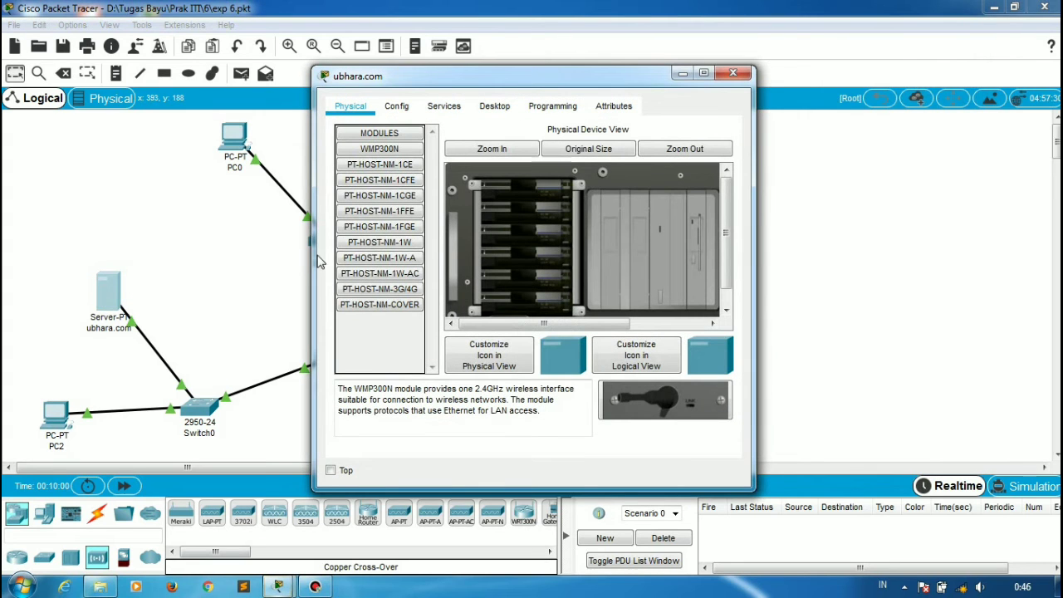
{"action": "left_click", "coordinate": [397, 108]}
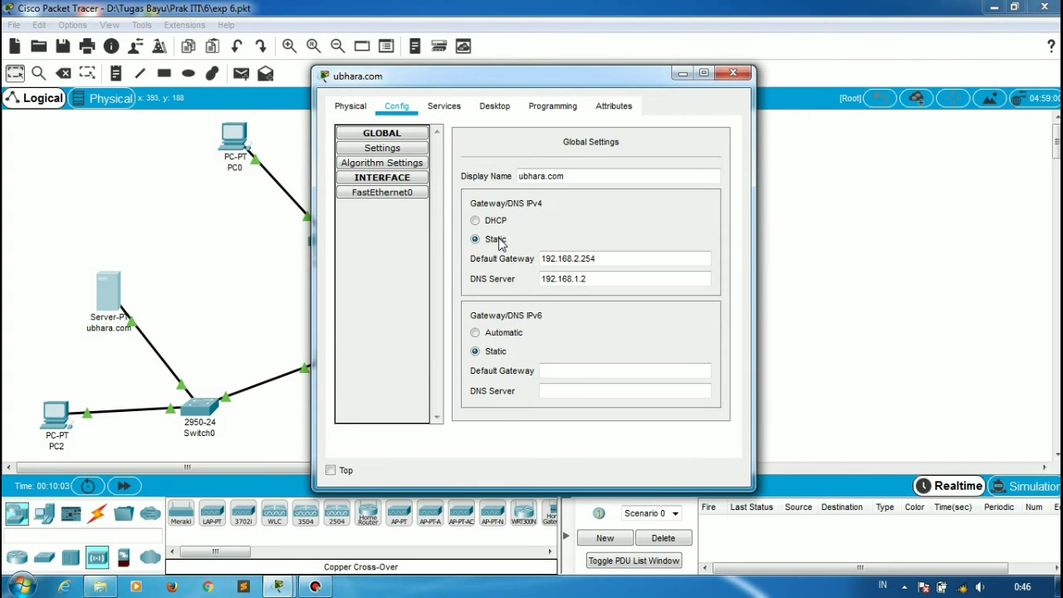
{"action": "left_click", "coordinate": [382, 192]}
{"action": "left_click", "coordinate": [733, 73]}
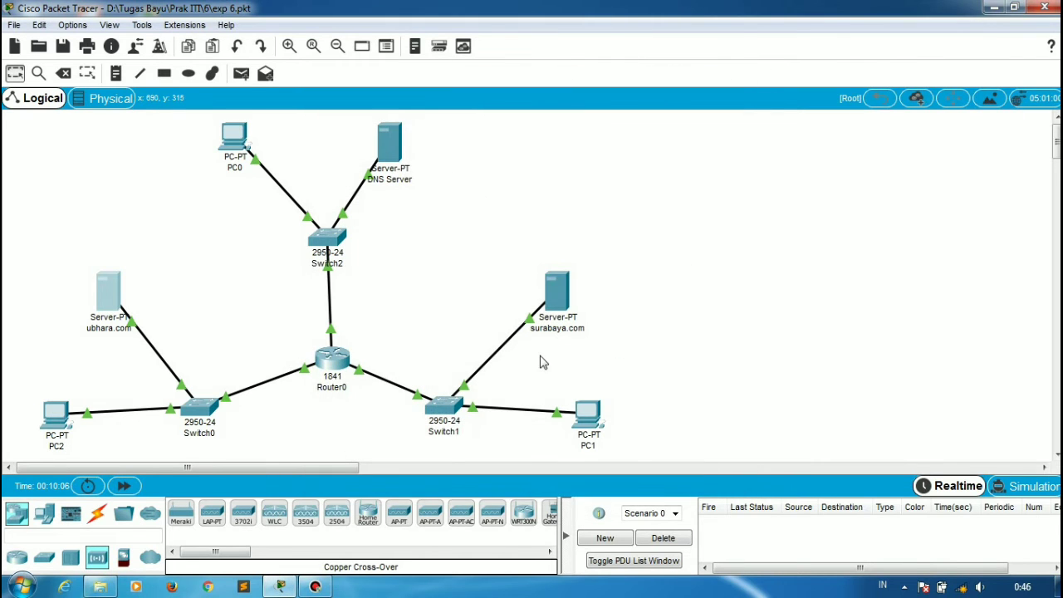
Step: Check PC1's default gateway, DNS server and the static IPv4 address and subnet mask of its FastEthernet0, and close the device window
{"action": "left_click", "coordinate": [587, 418]}
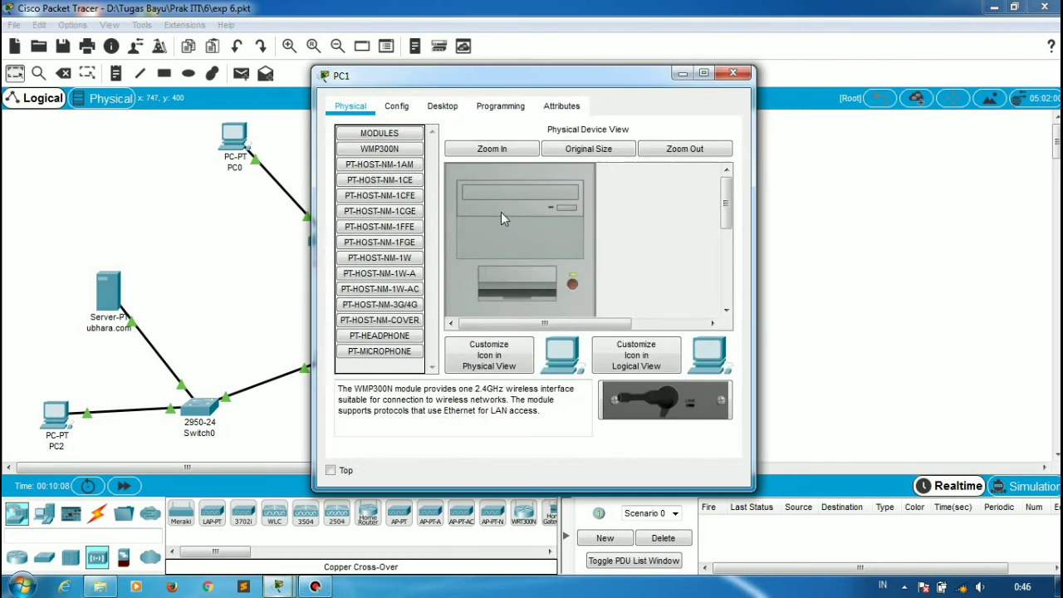
{"action": "left_click", "coordinate": [395, 109]}
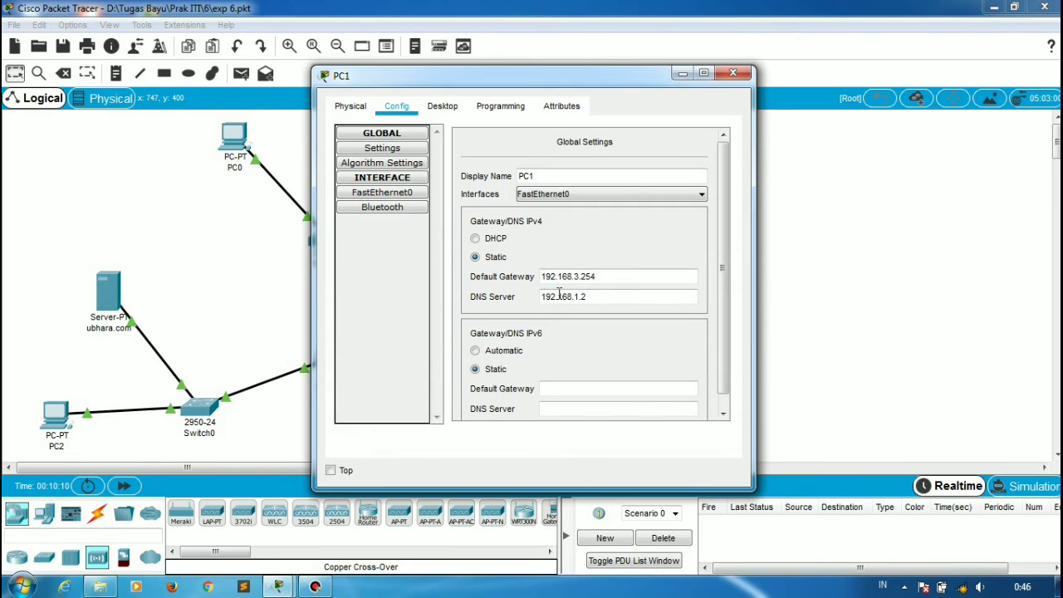
{"action": "left_click", "coordinate": [397, 194]}
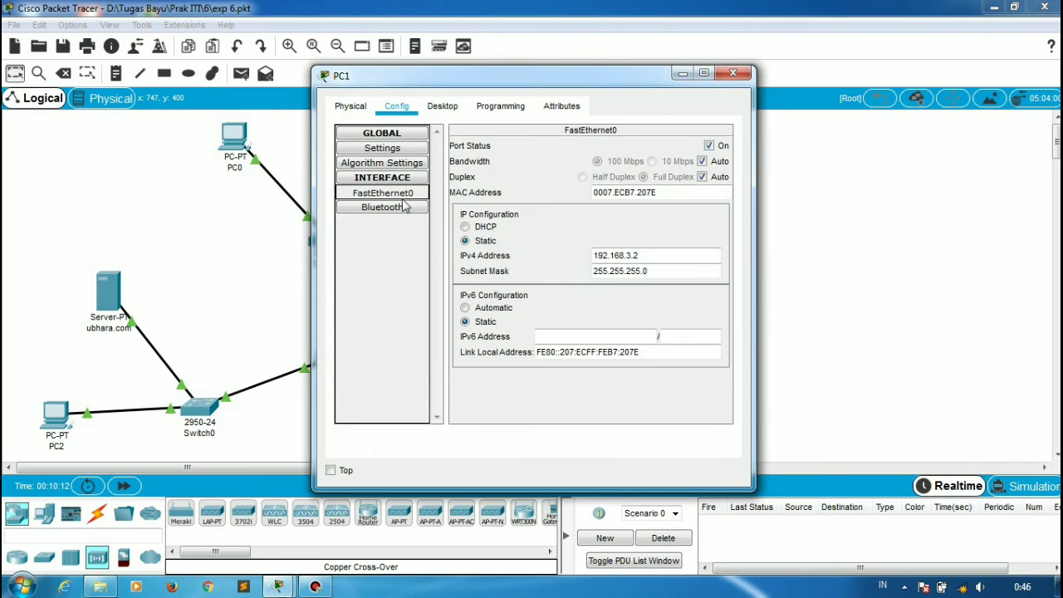
{"action": "left_click", "coordinate": [734, 73]}
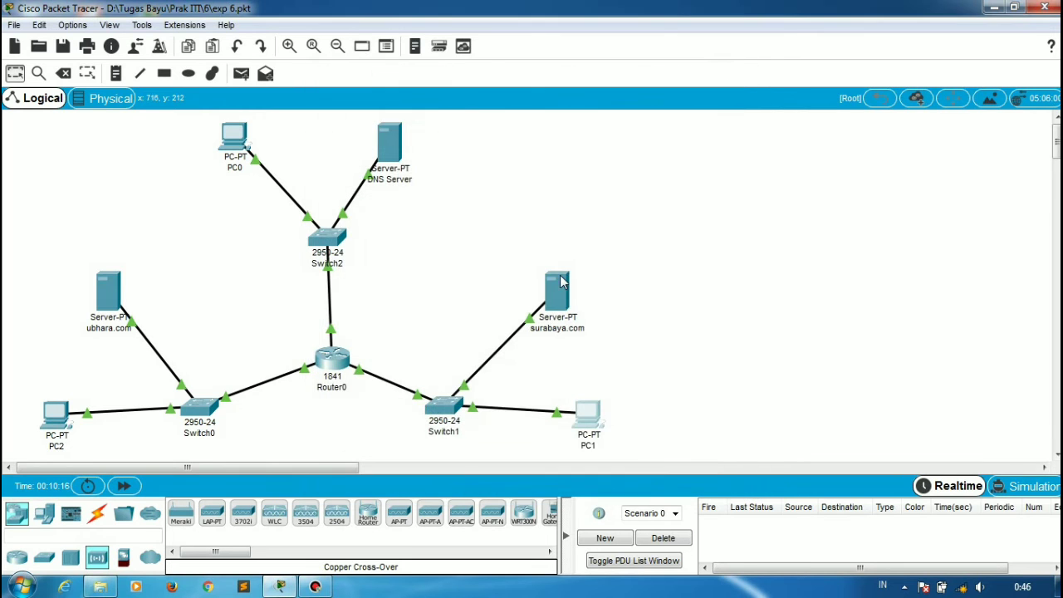
Step: Check the surabaya.com server's default gateway, DNS server and static FastEthernet0 IPv4 address and subnet mask, and close the device window
{"action": "left_click", "coordinate": [565, 318]}
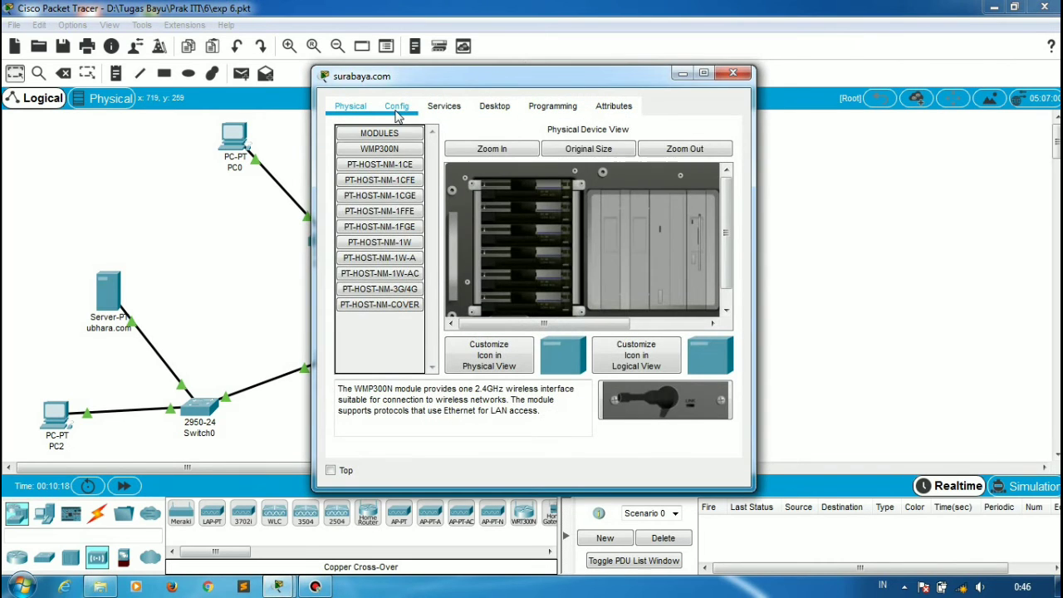
{"action": "left_click", "coordinate": [396, 107]}
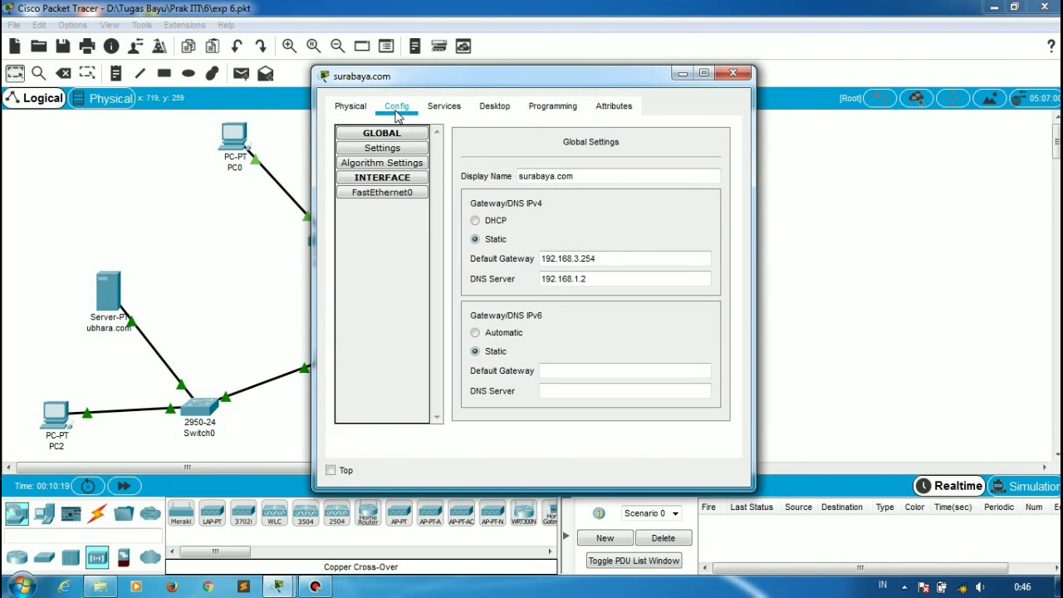
{"action": "left_click", "coordinate": [403, 196]}
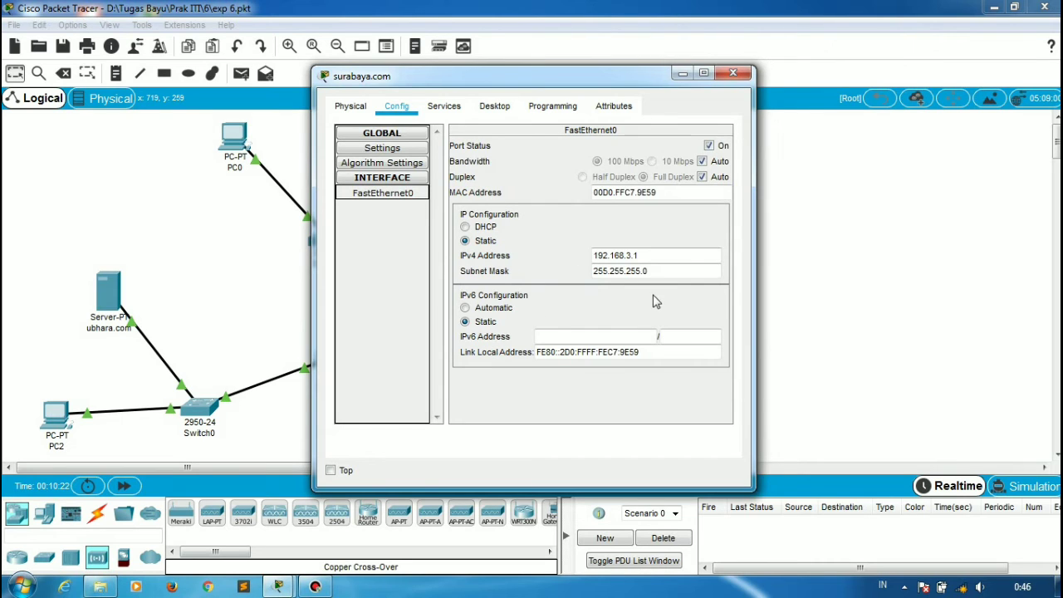
{"action": "left_click", "coordinate": [735, 74]}
Step: Examine the DNS Server's DNS service and its A records for surabaya.com and ubhara.com against the topology, and close the device window
{"action": "left_click", "coordinate": [386, 143]}
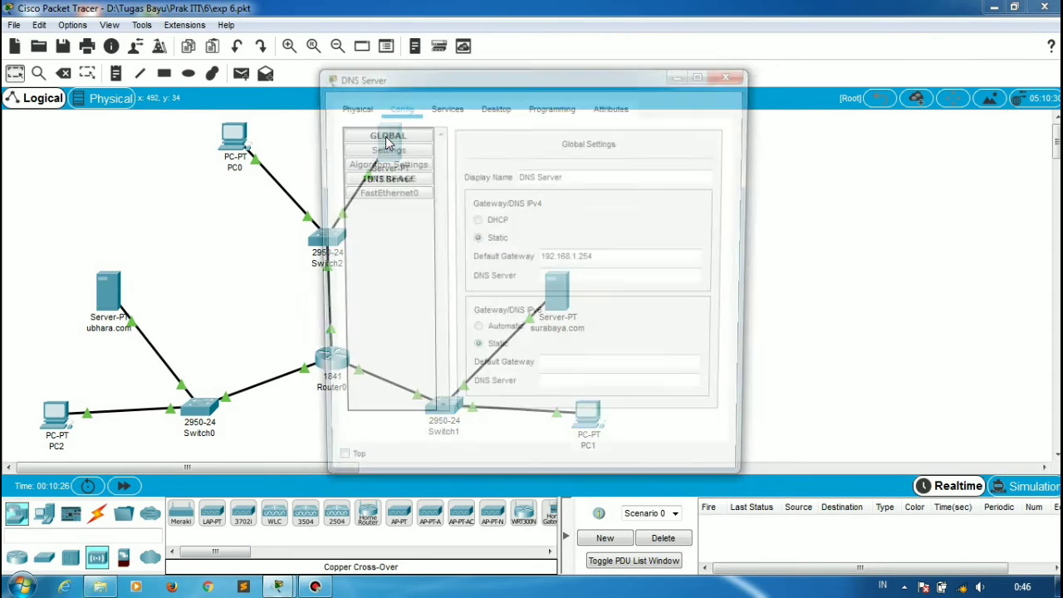
{"action": "left_click", "coordinate": [449, 110]}
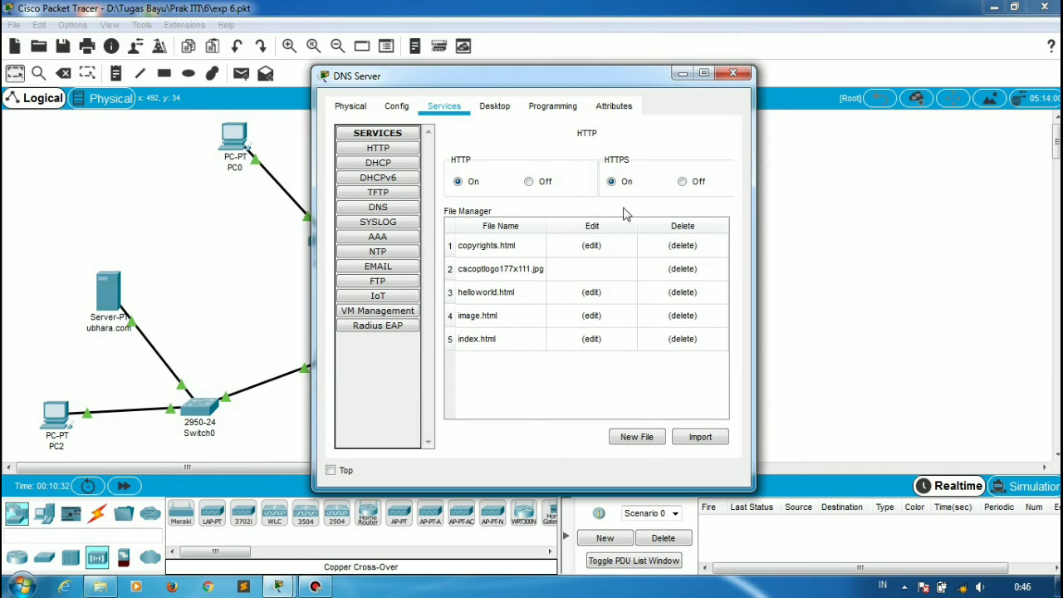
{"action": "left_click", "coordinate": [735, 74]}
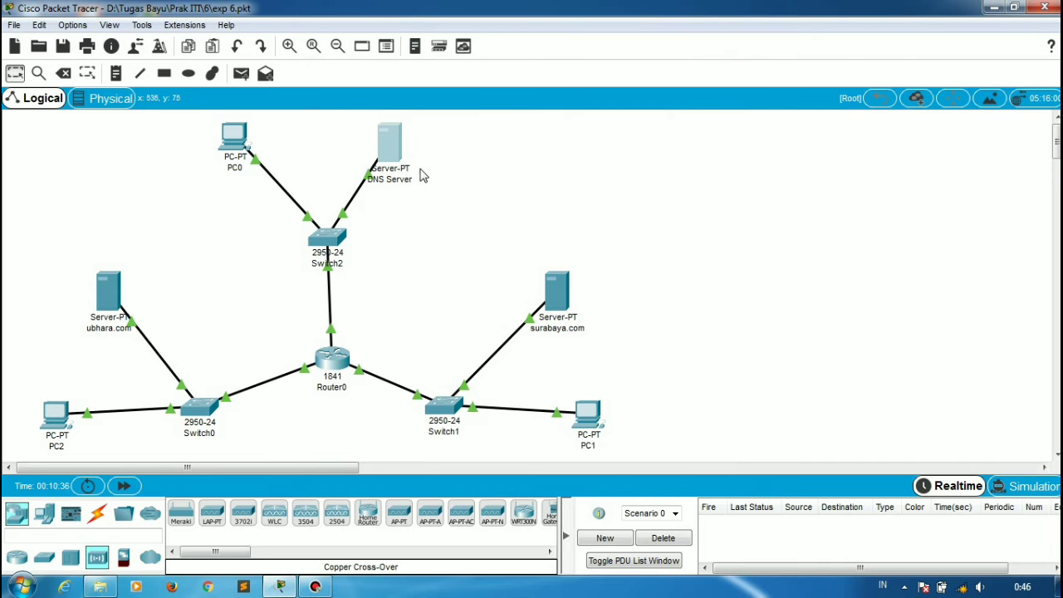
{"action": "left_click", "coordinate": [395, 158]}
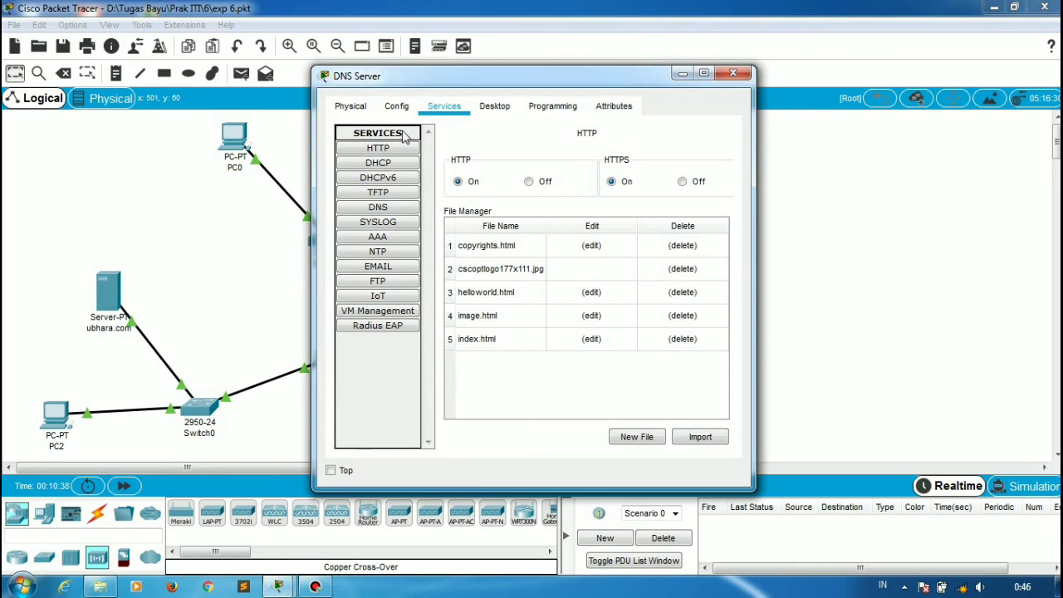
{"action": "left_click", "coordinate": [382, 209]}
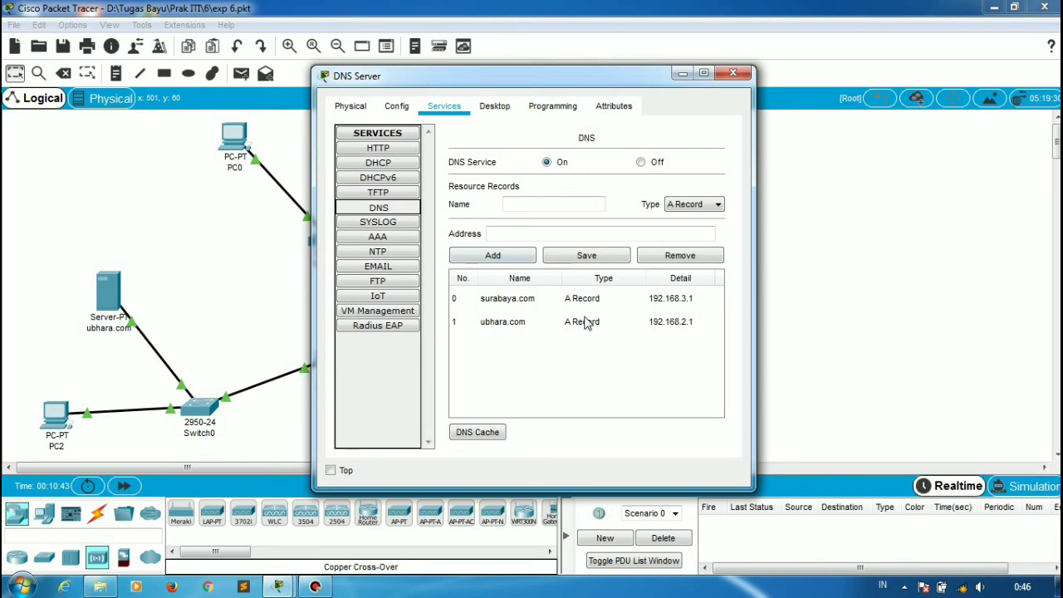
{"action": "left_click_drag", "start_coordinate": [591, 89], "coordinate": [896, 54]}
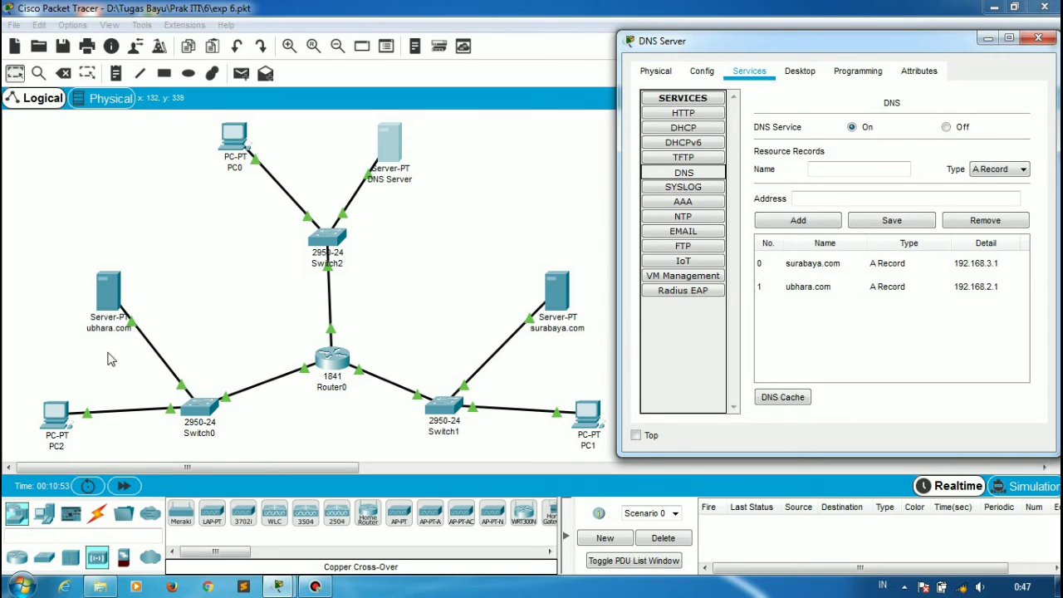
{"action": "left_click", "coordinate": [1038, 39]}
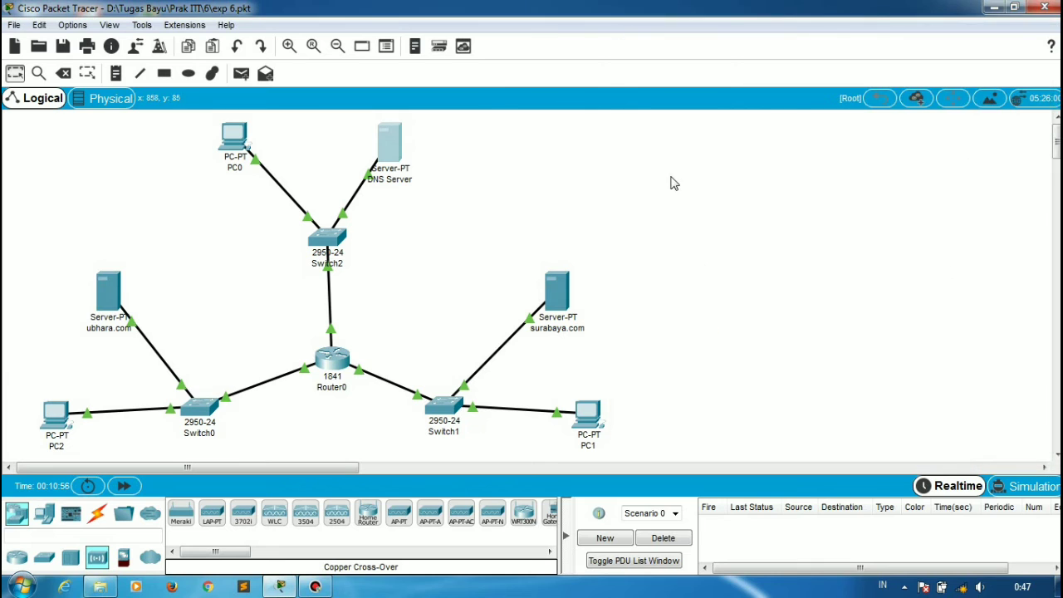
Step: Load surabaya.com in PC2's Web Browser to test name resolution across the router, and close the device window
{"action": "left_click", "coordinate": [63, 424]}
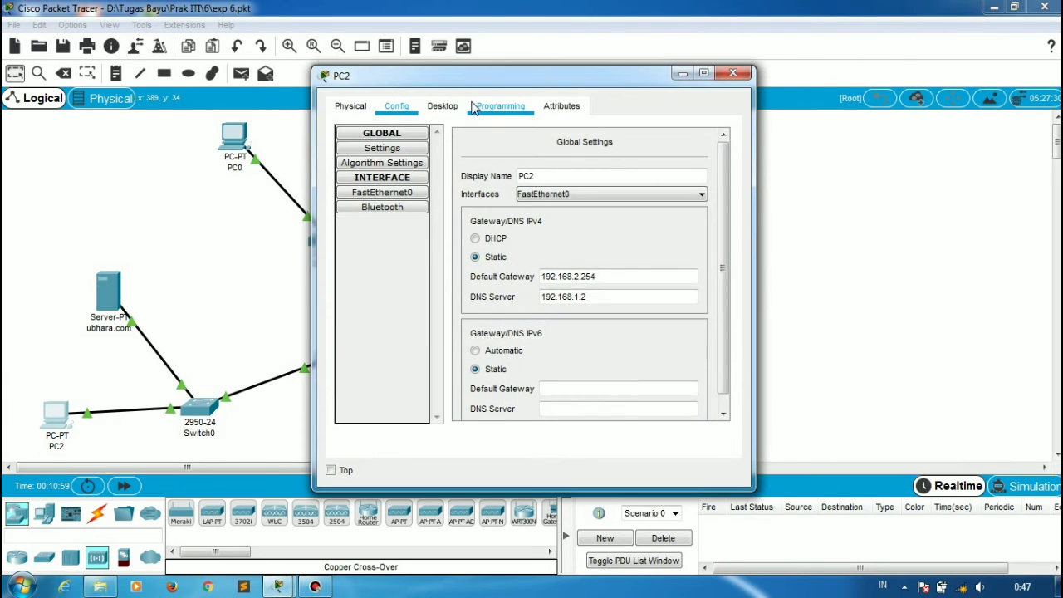
{"action": "left_click", "coordinate": [440, 108]}
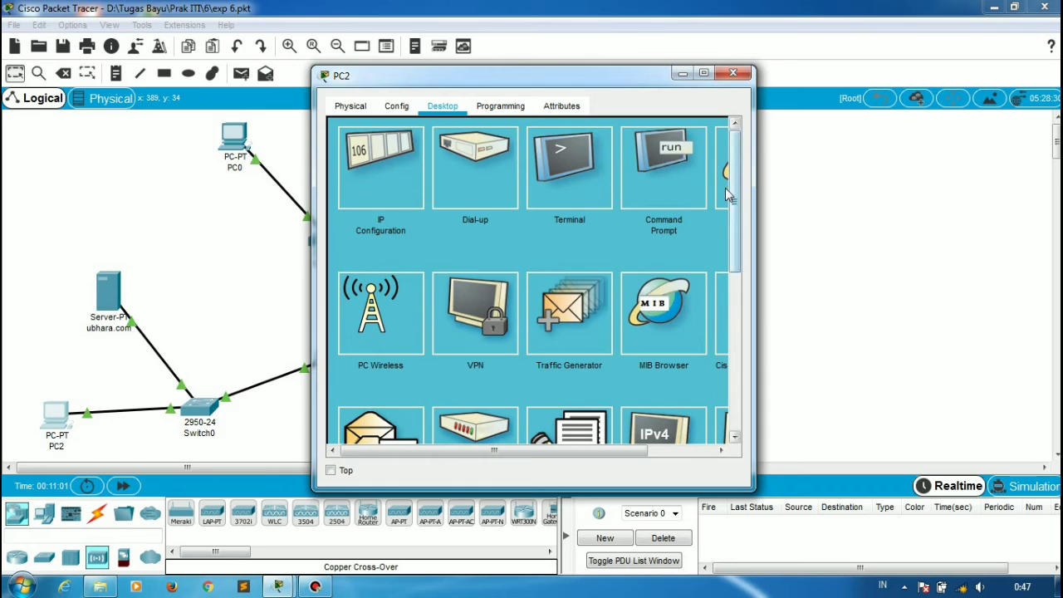
{"action": "left_click", "coordinate": [728, 193]}
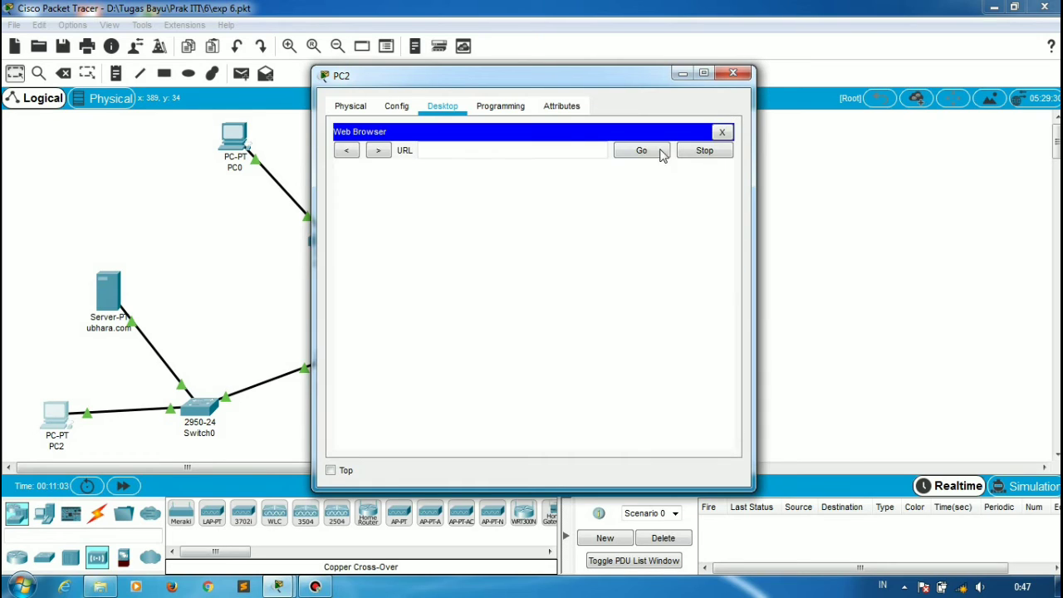
{"action": "left_click", "coordinate": [498, 155]}
{"action": "type", "text": "surabaya.com"}
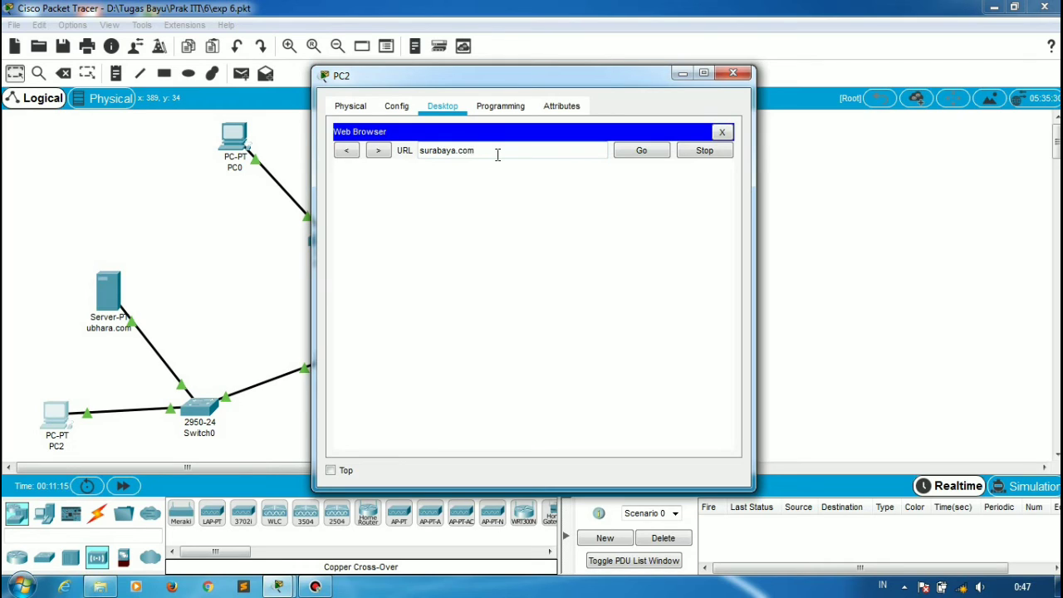
{"action": "key", "text": "Return"}
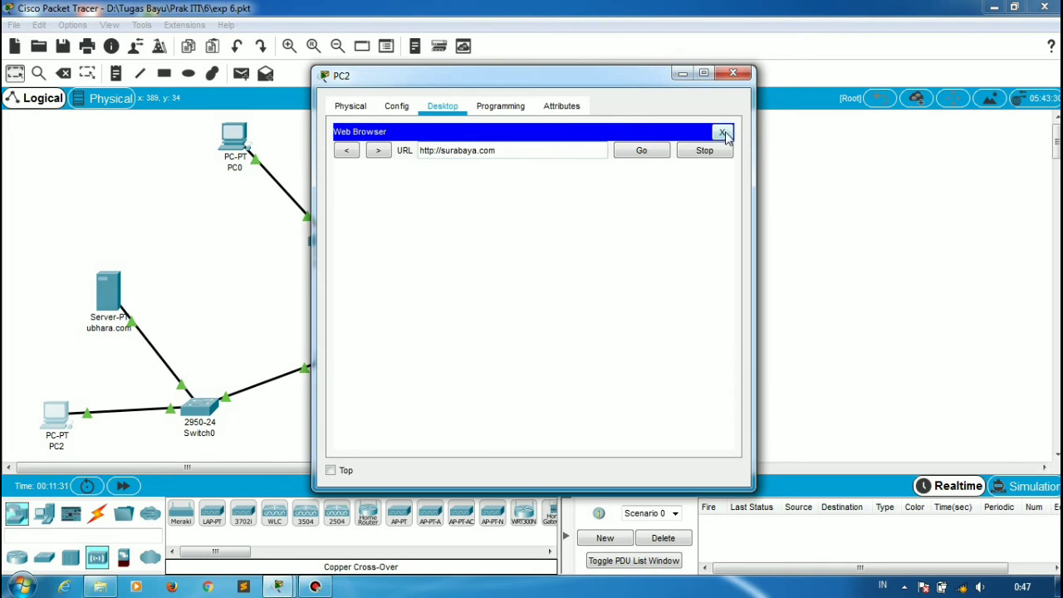
{"action": "key", "text": "Return"}
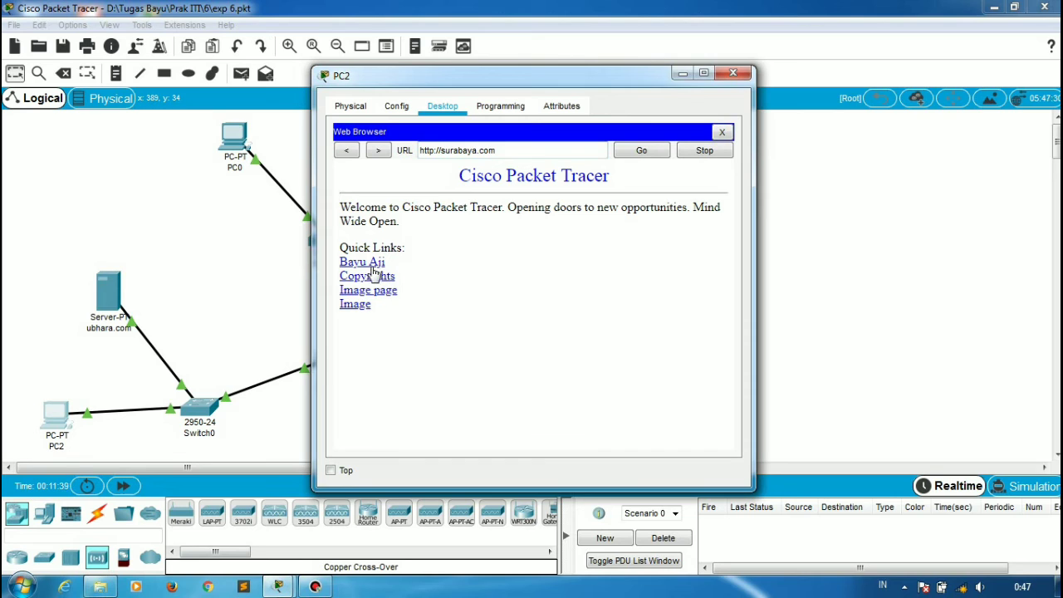
{"action": "left_click", "coordinate": [733, 73]}
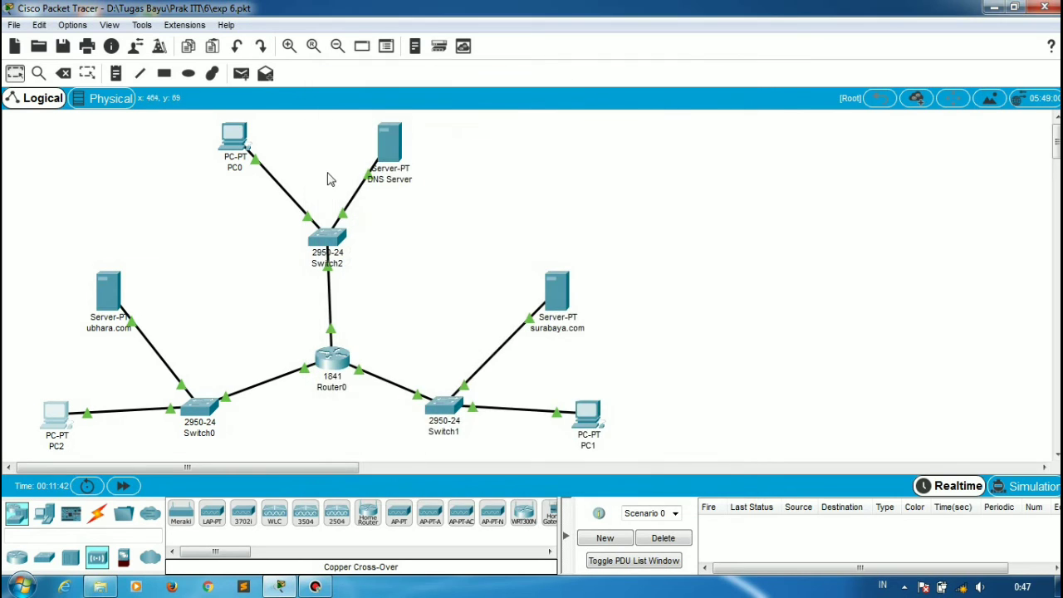
Step: Load ubhara.com in PC0's Web Browser to test access to that server, and close the device window
{"action": "left_click", "coordinate": [234, 138]}
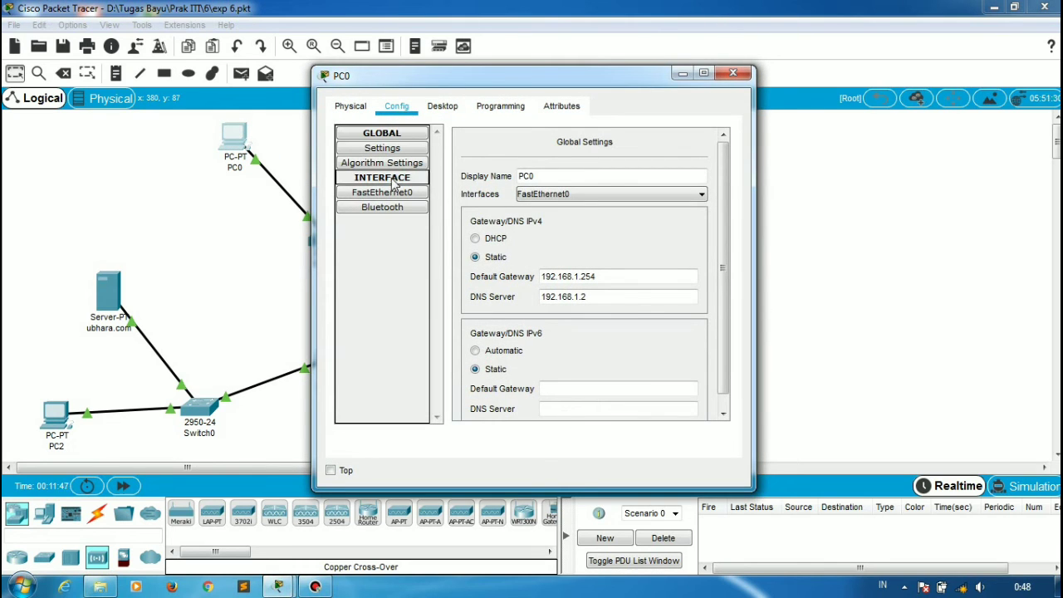
{"action": "left_click", "coordinate": [442, 105]}
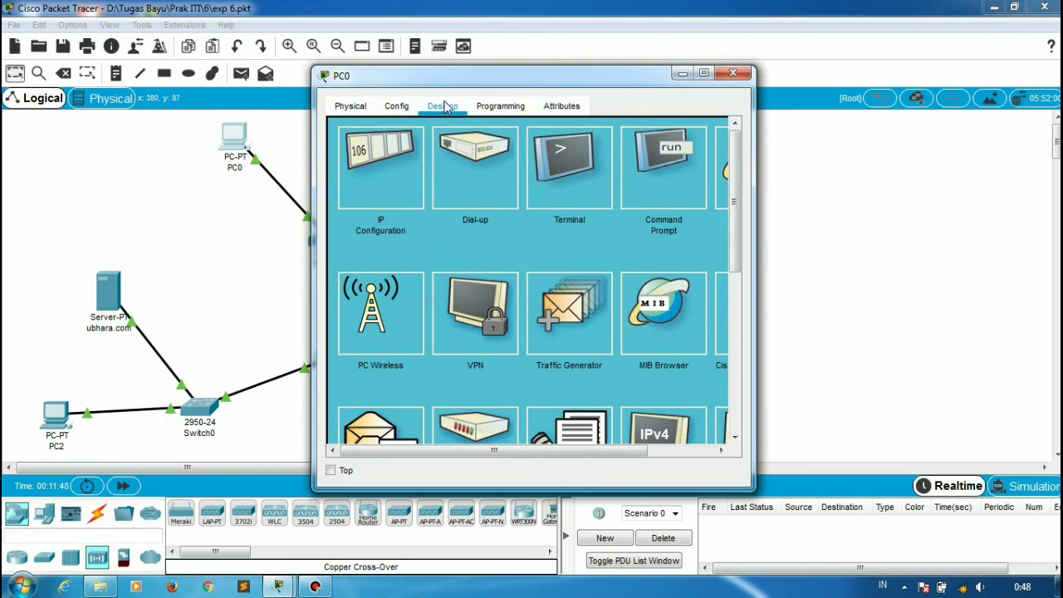
{"action": "left_click", "coordinate": [721, 169]}
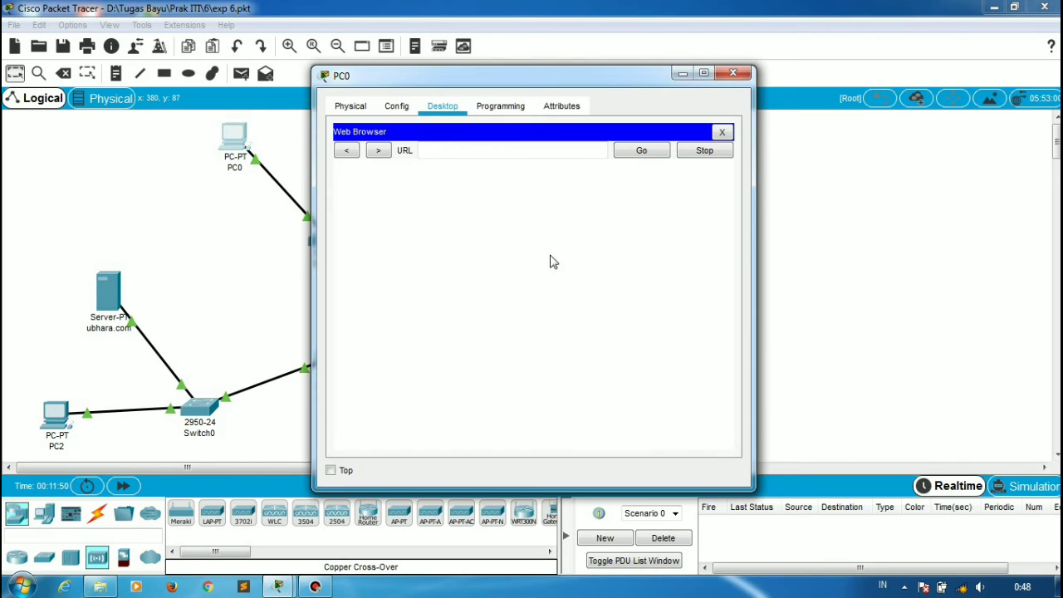
{"action": "left_click", "coordinate": [510, 151]}
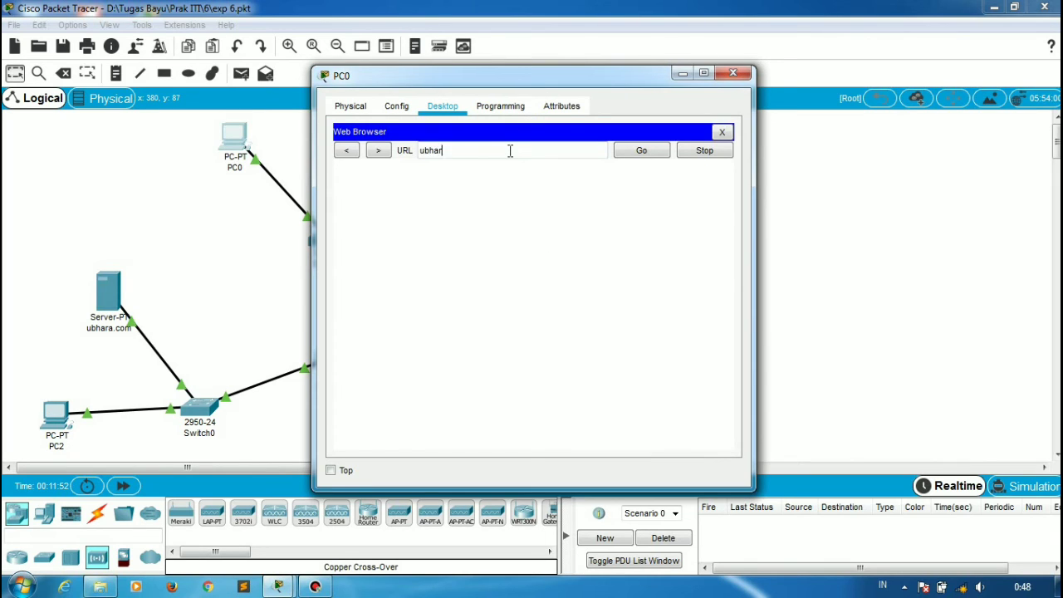
{"action": "key", "text": "Return"}
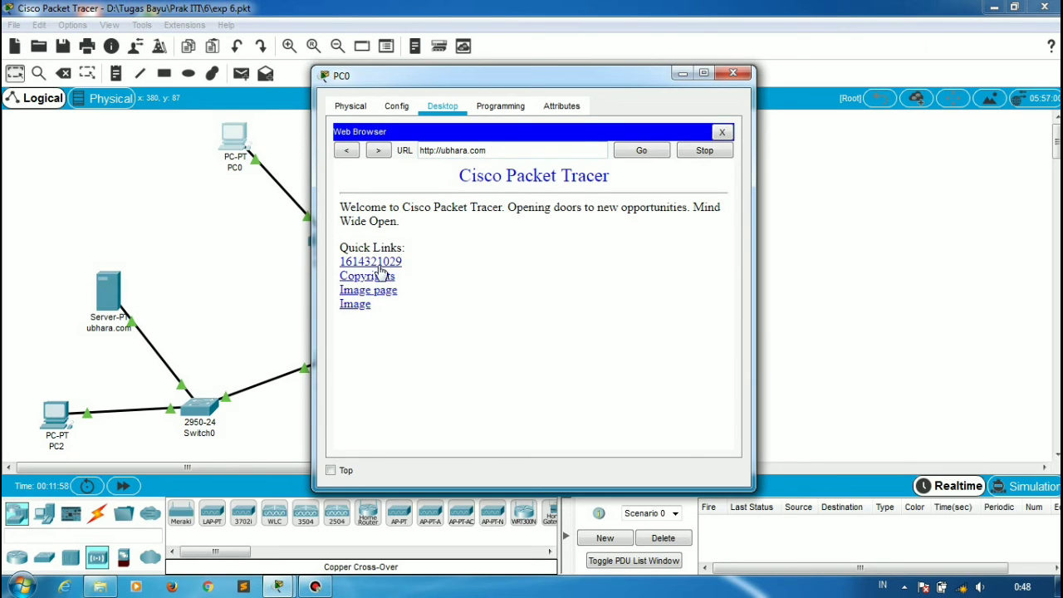
{"action": "left_click", "coordinate": [734, 74]}
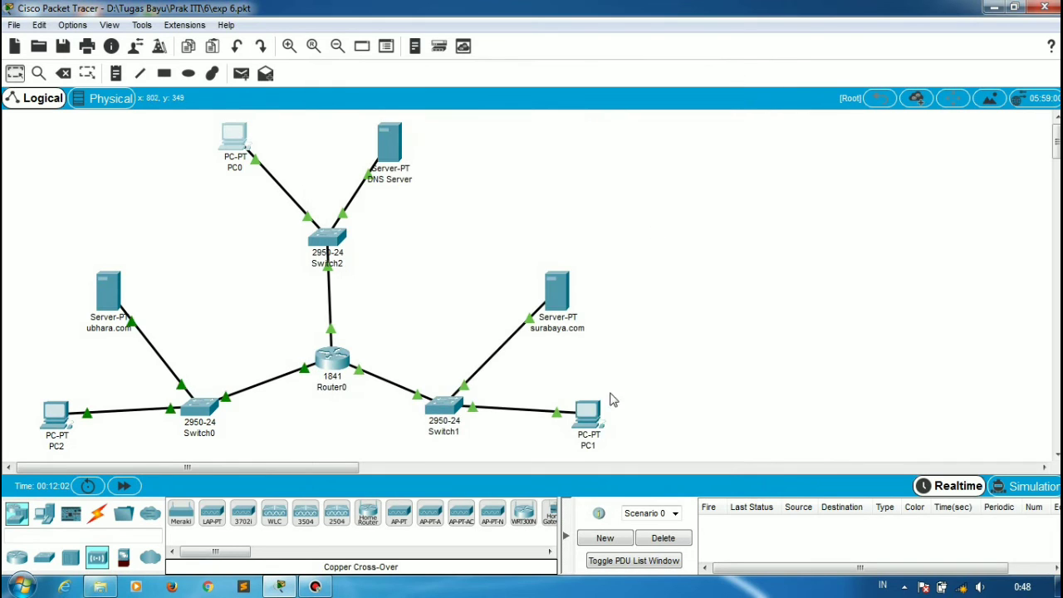
Step: Load ubhara.com in PC1's Web Browser to test access from the Switch1 network, and close the device window
{"action": "left_click", "coordinate": [595, 412]}
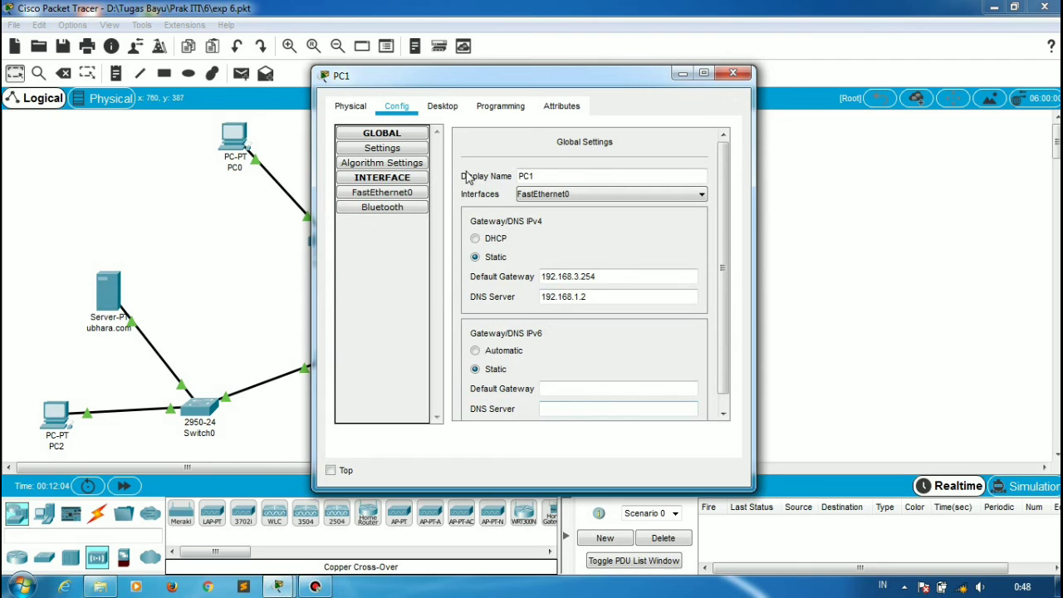
{"action": "left_click", "coordinate": [443, 105]}
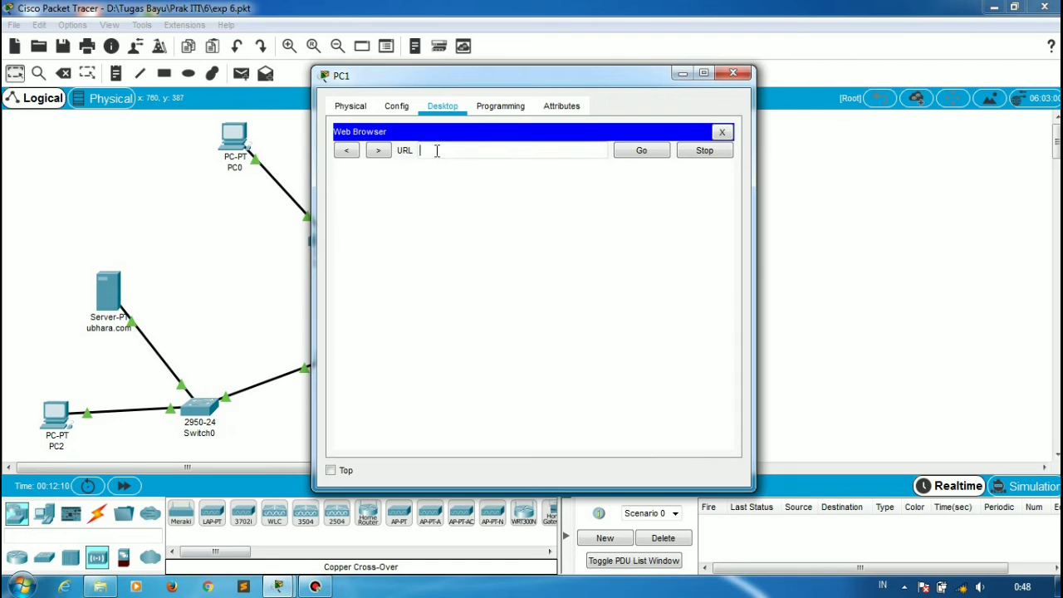
{"action": "left_click", "coordinate": [437, 151]}
{"action": "type", "text": "ubhara.com"}
{"action": "key", "text": "Return"}
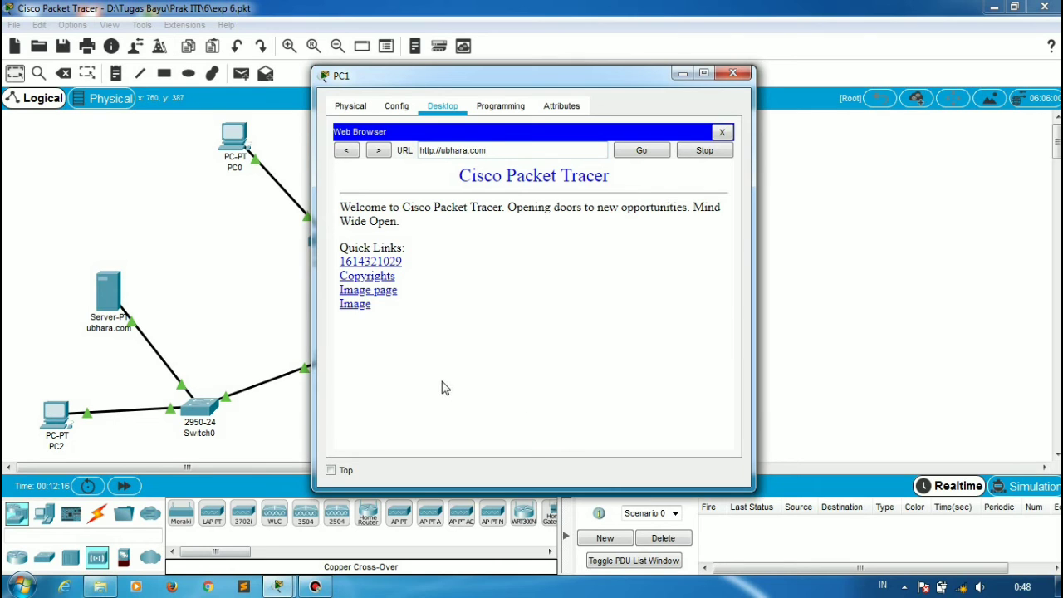
{"action": "left_click", "coordinate": [735, 74]}
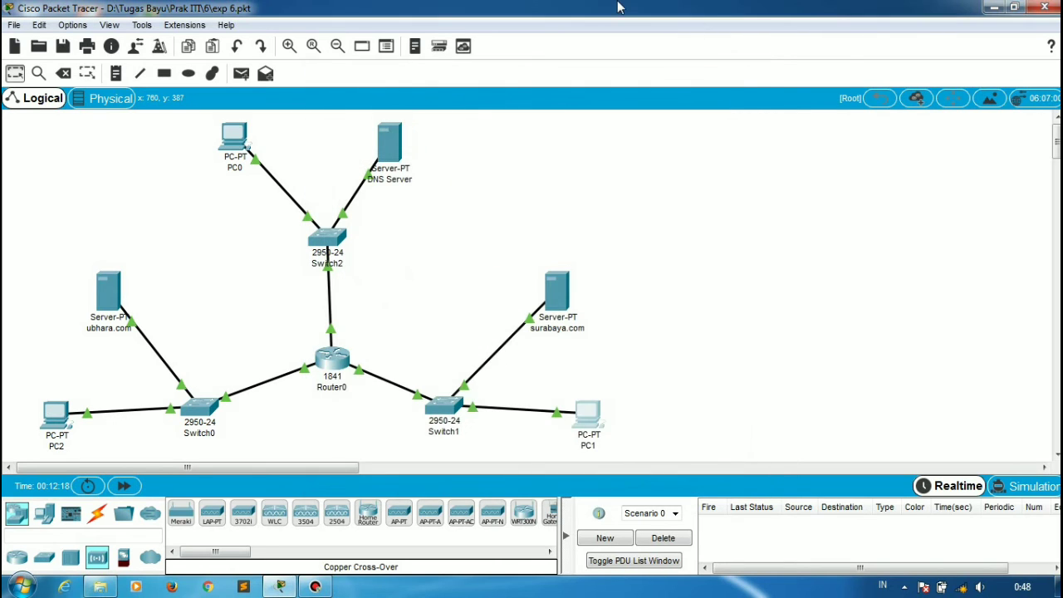
{"action": "mouse_move", "coordinate": [615, 7]}
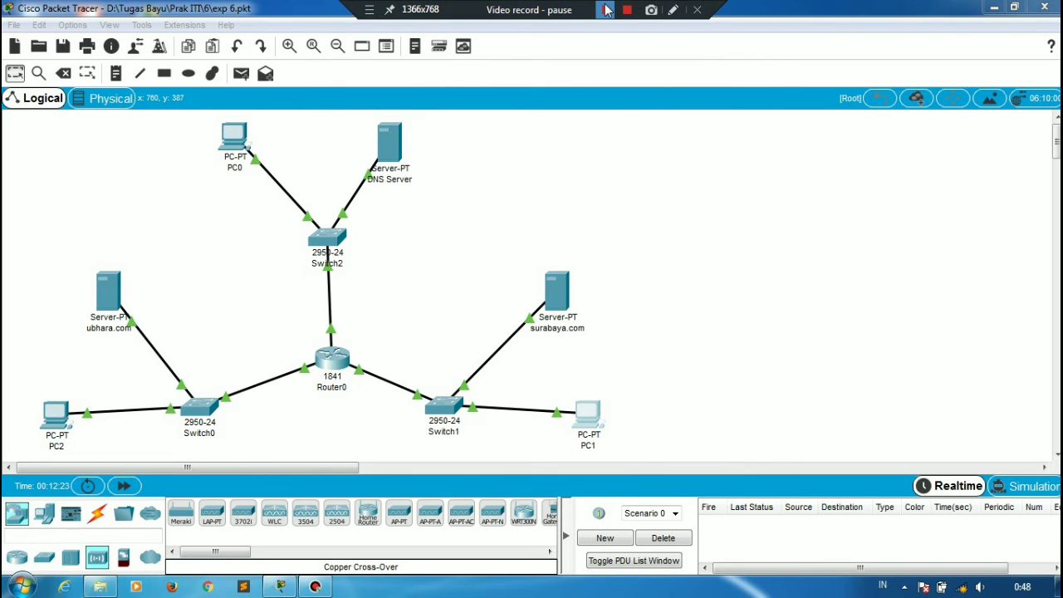
{"action": "left_click", "coordinate": [606, 10]}
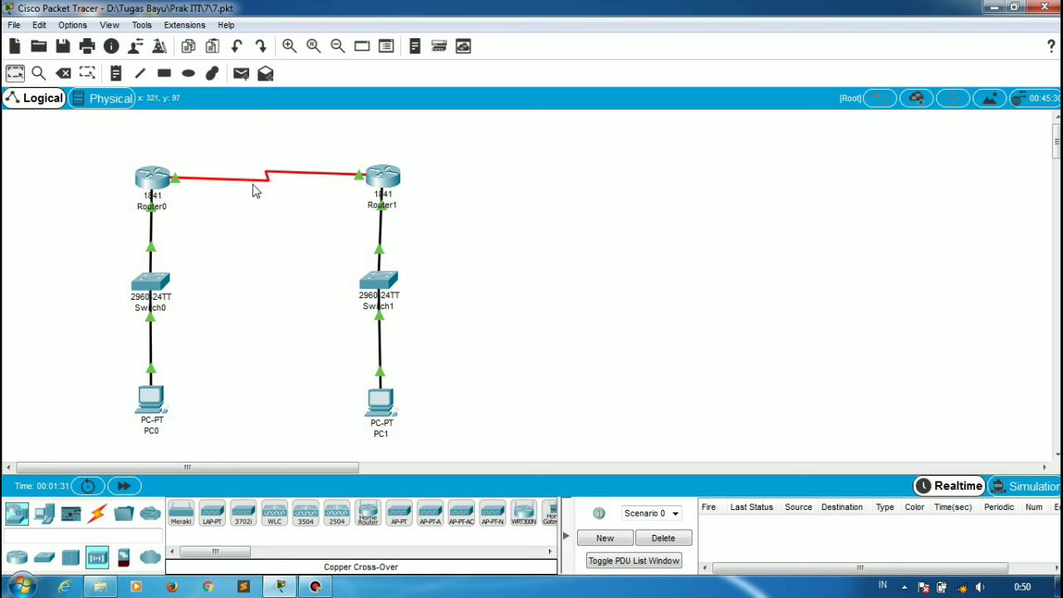
Step: Display the available connection types, and examine Router0's FastEthernet0/0 and Serial0/1/0 port and IP settings before closing its window
{"action": "mouse_move", "coordinate": [256, 187]}
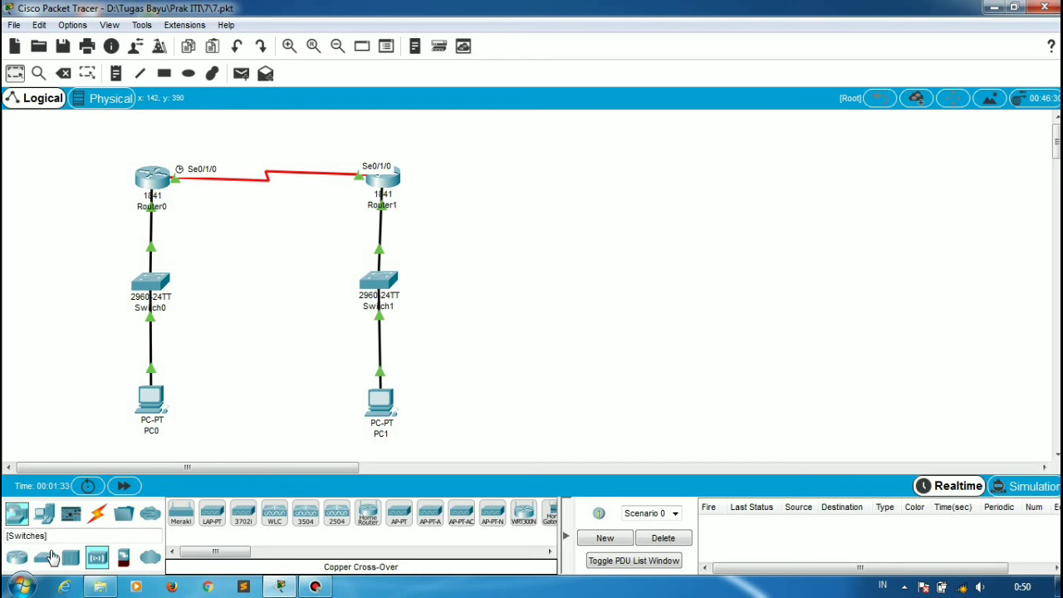
{"action": "left_click", "coordinate": [105, 513]}
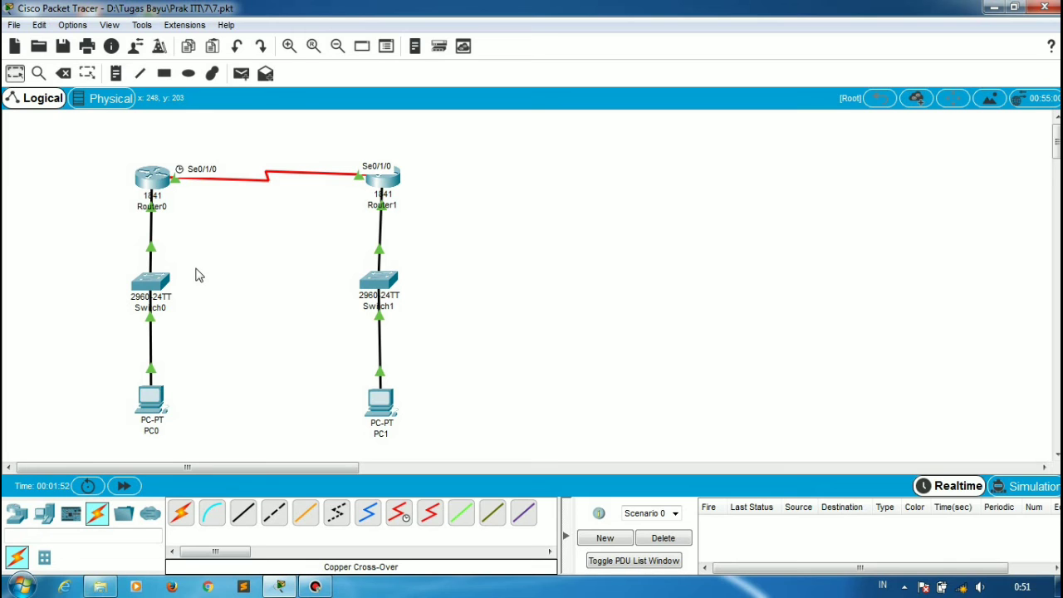
{"action": "left_click", "coordinate": [158, 189]}
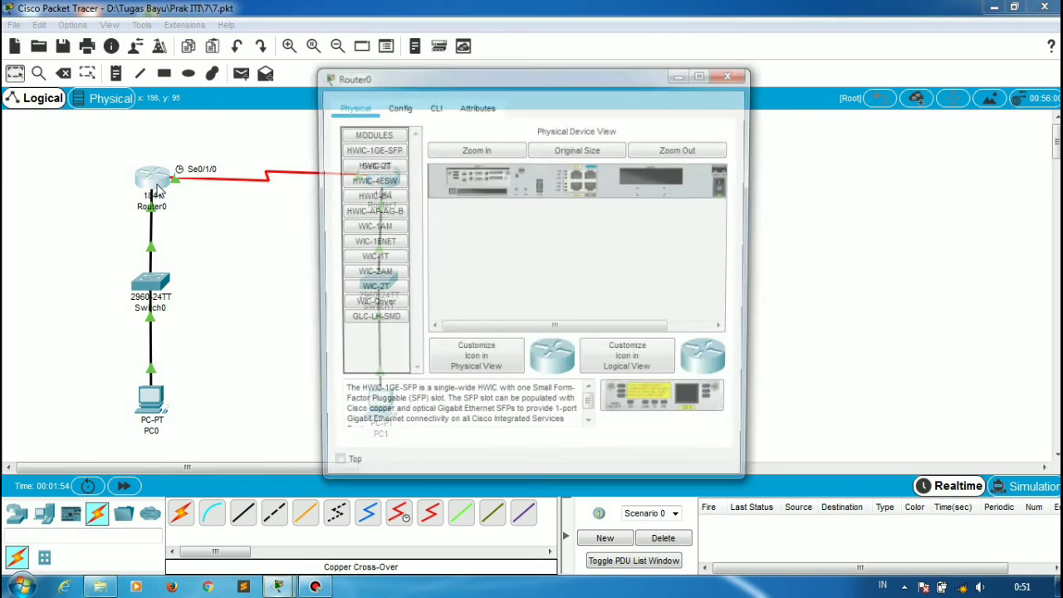
{"action": "left_click", "coordinate": [399, 107]}
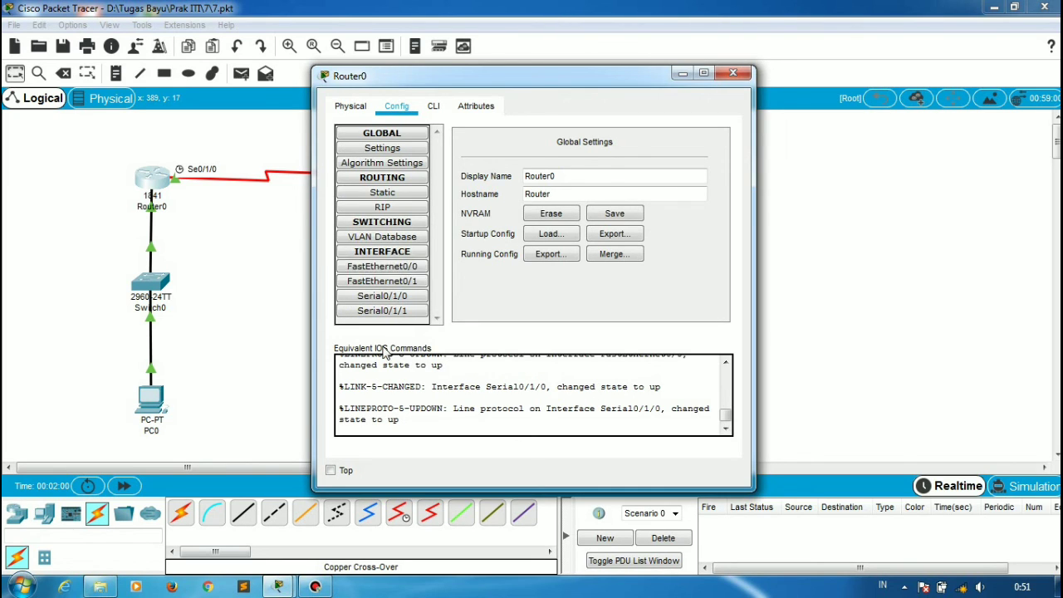
{"action": "left_click", "coordinate": [394, 270]}
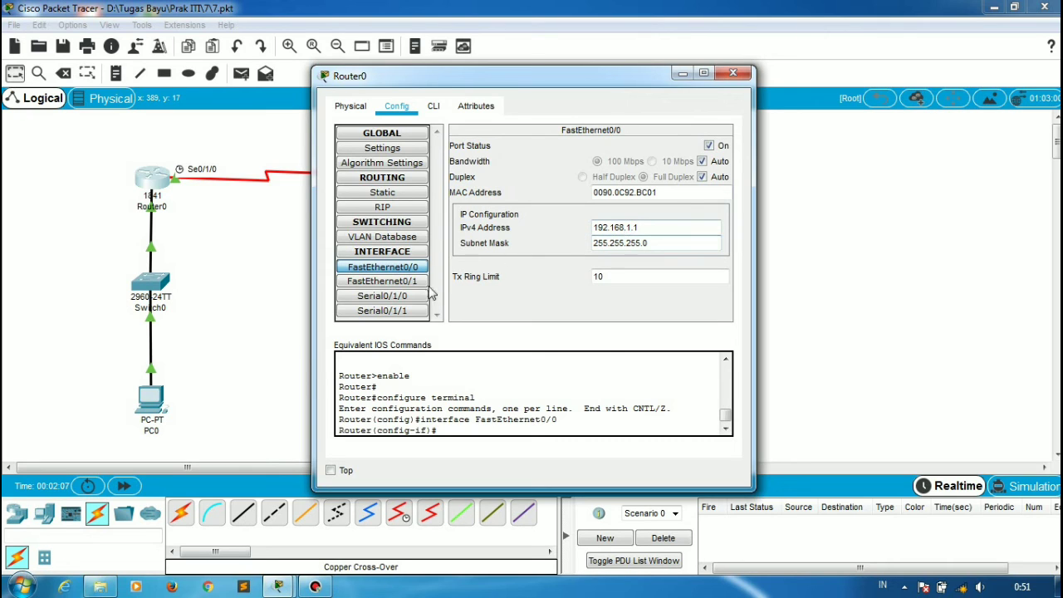
{"action": "left_click", "coordinate": [400, 297]}
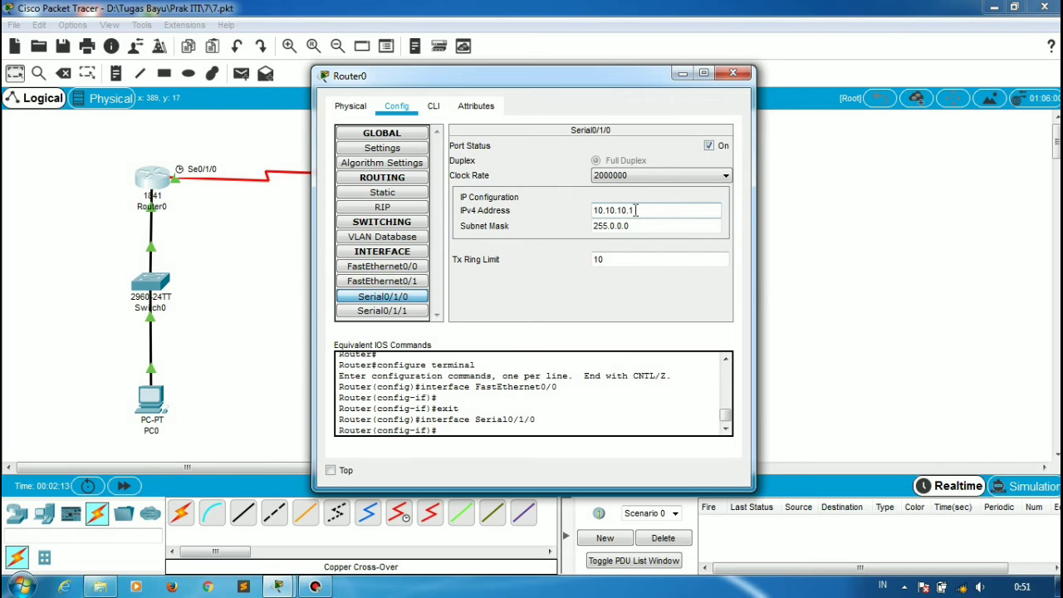
{"action": "left_click", "coordinate": [733, 74]}
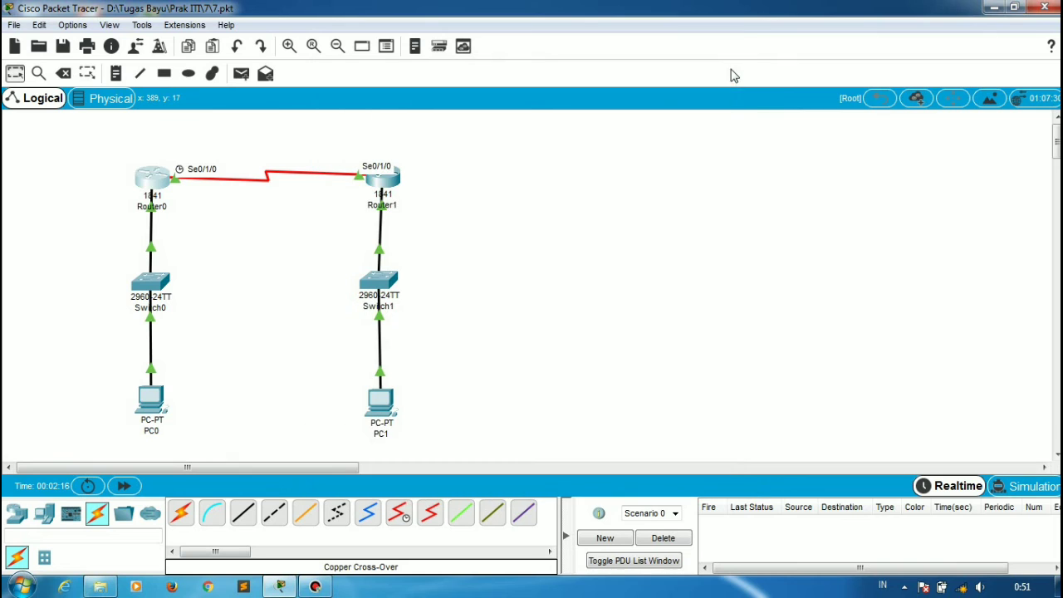
Step: Examine Router1's FastEthernet0/0 and Serial0/1/0 port and IP settings, and close the device window
{"action": "left_click", "coordinate": [394, 193]}
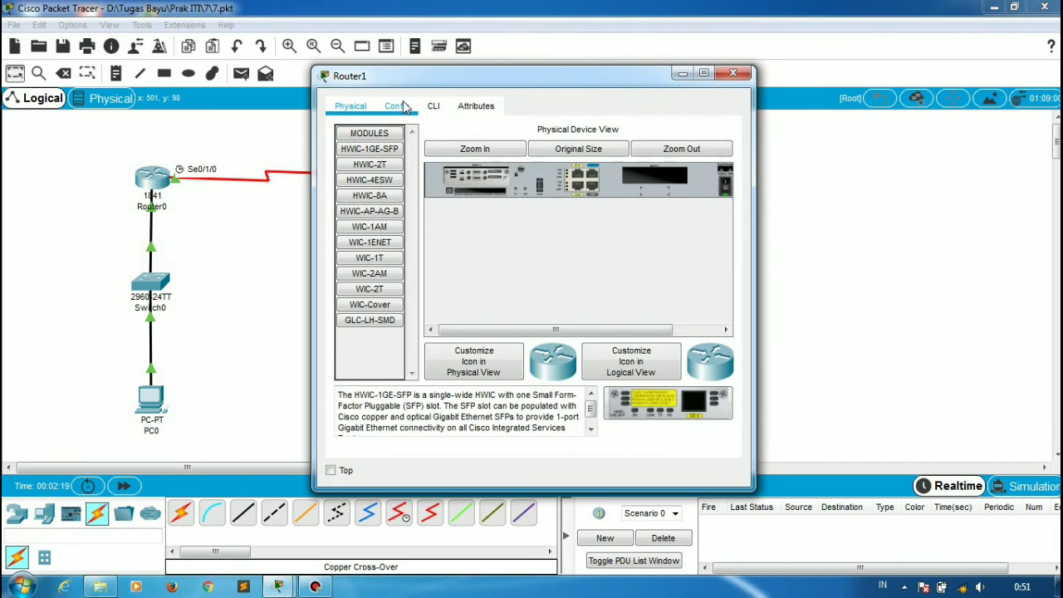
{"action": "left_click", "coordinate": [397, 106]}
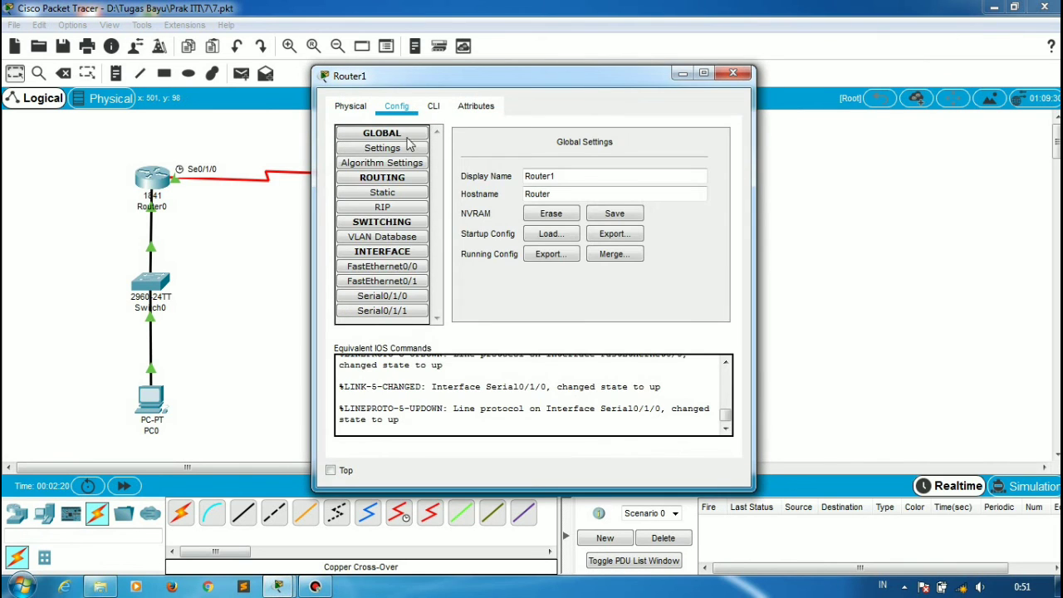
{"action": "left_click", "coordinate": [397, 268]}
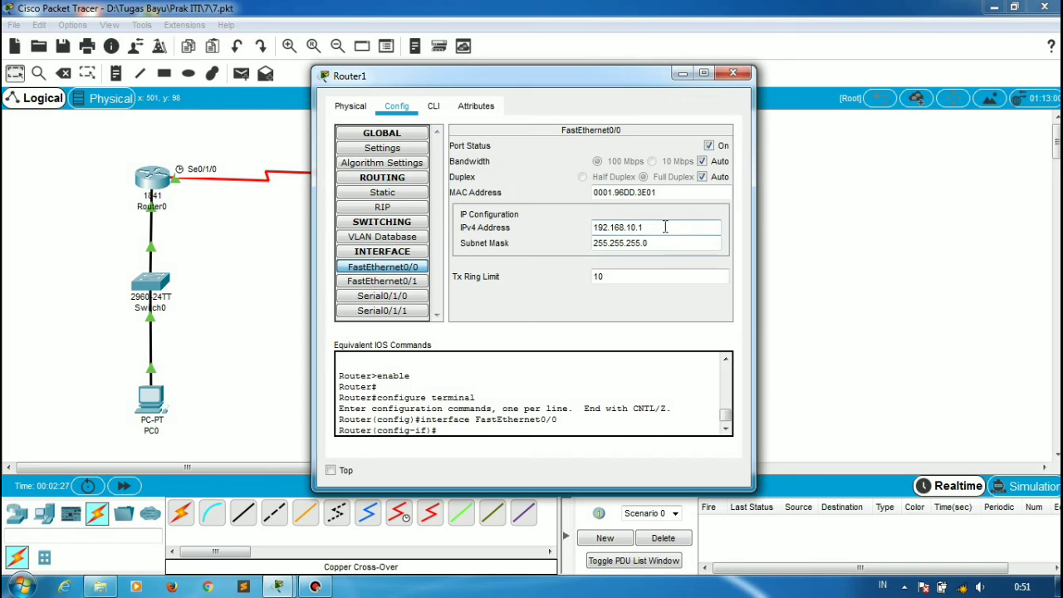
{"action": "left_click", "coordinate": [383, 304]}
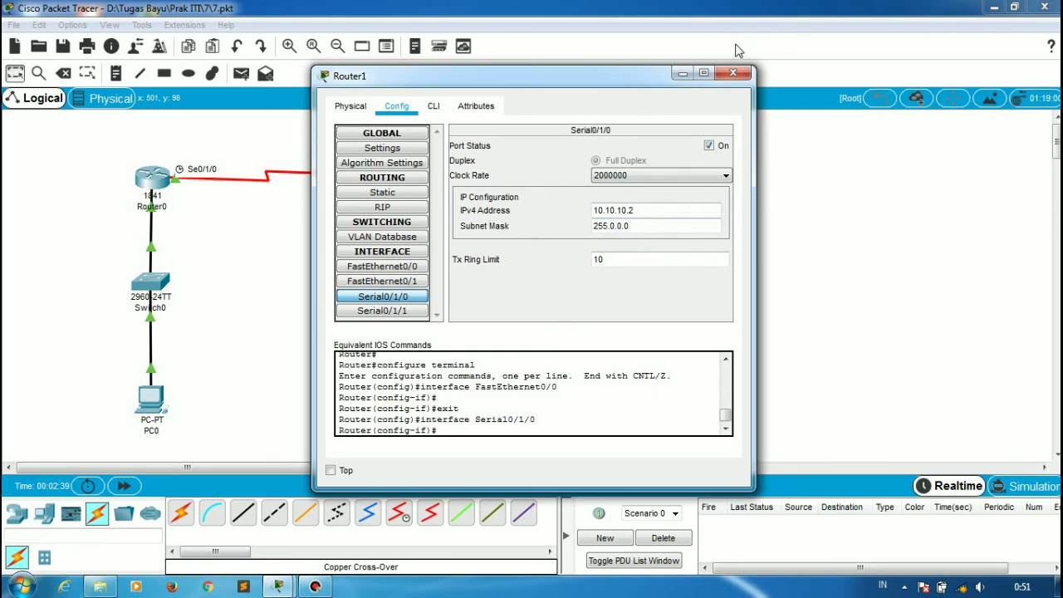
{"action": "left_click", "coordinate": [733, 73]}
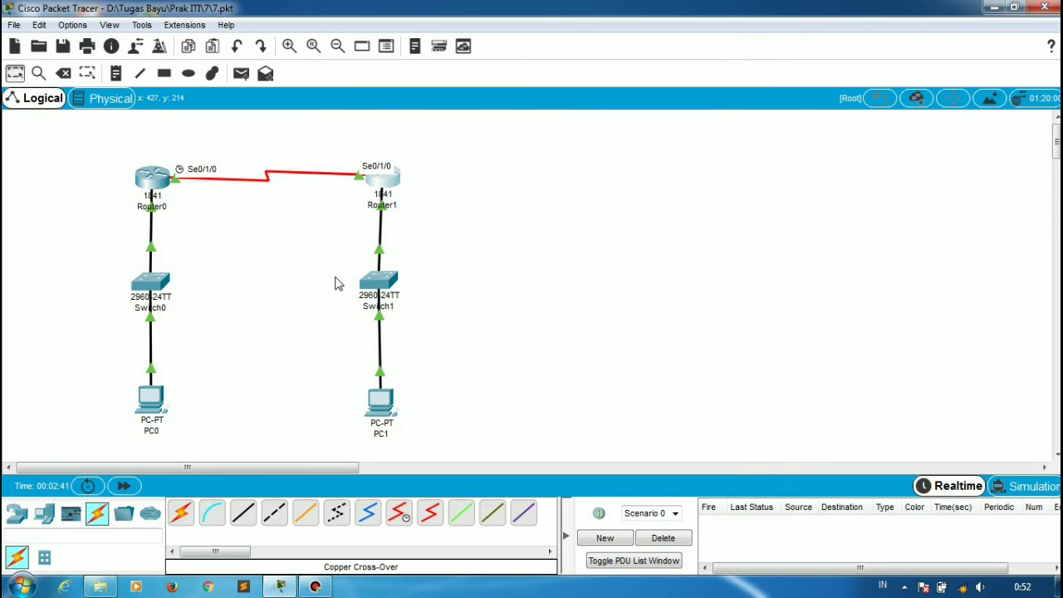
Step: Check PC0's default gateway and its FastEthernet0 IP address and subnet mask, and close the device window
{"action": "left_click", "coordinate": [162, 399]}
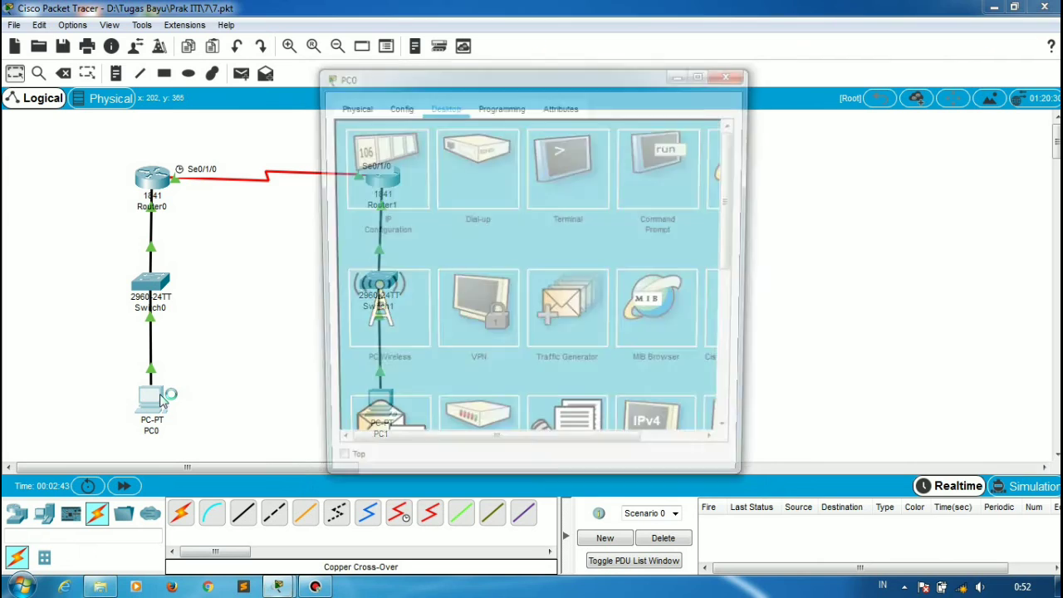
{"action": "left_click", "coordinate": [397, 106]}
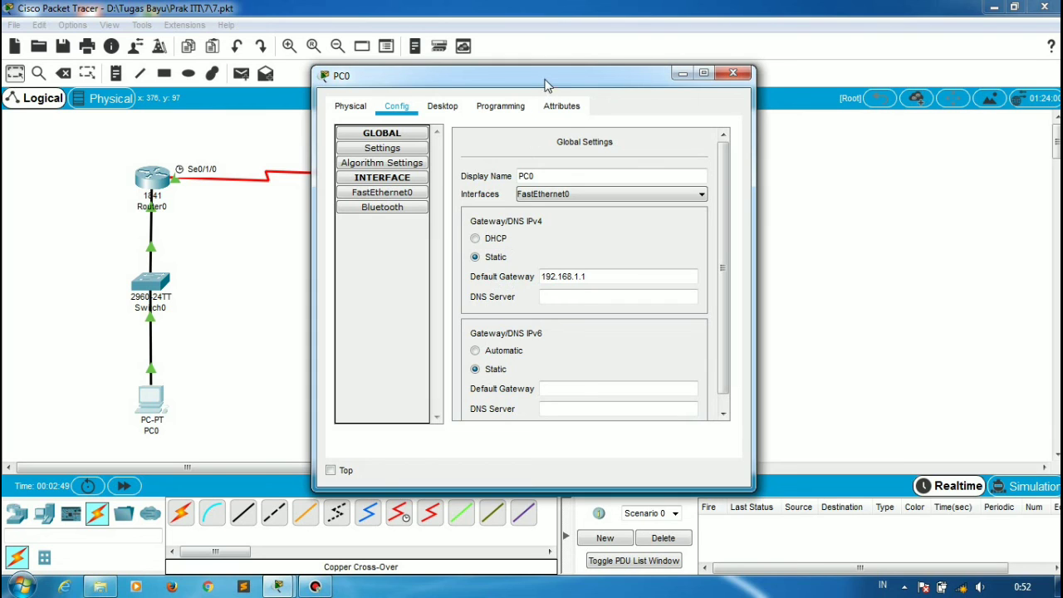
{"action": "left_click_drag", "start_coordinate": [545, 77], "coordinate": [681, 75]}
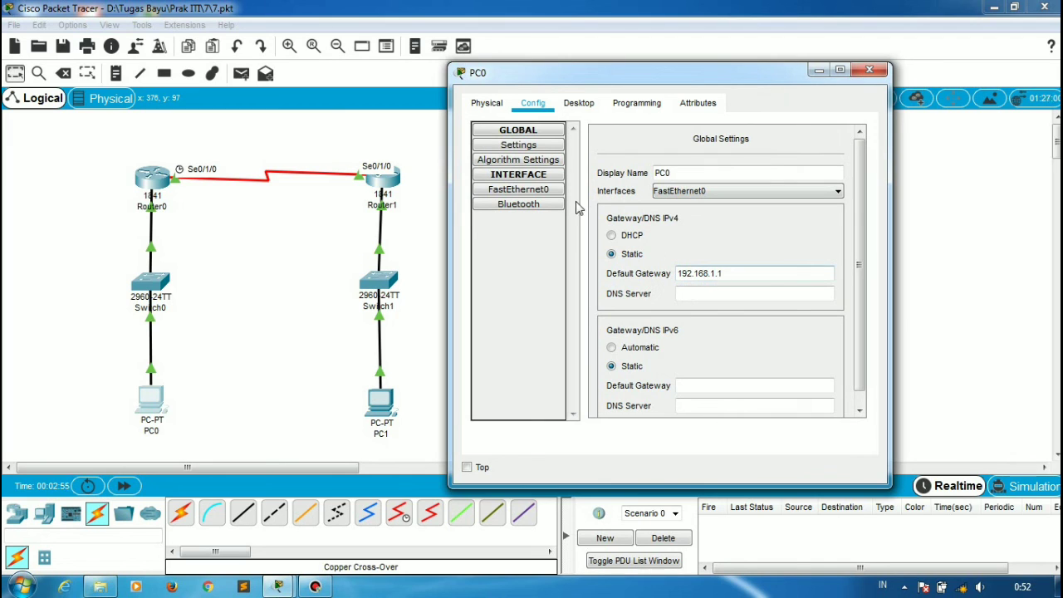
{"action": "left_click", "coordinate": [520, 190]}
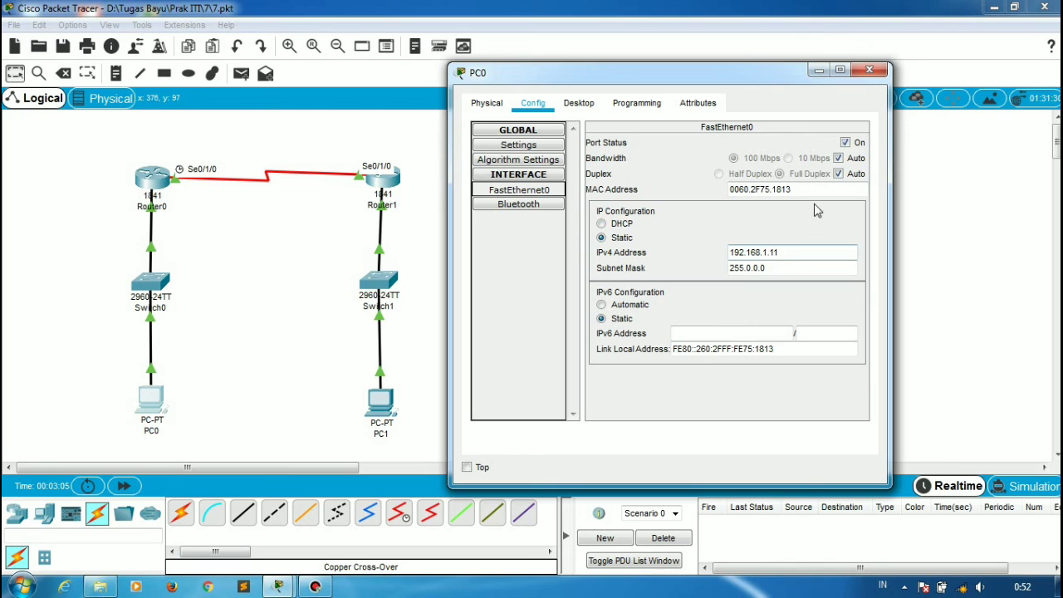
{"action": "left_click", "coordinate": [780, 268]}
{"action": "left_click", "coordinate": [869, 72]}
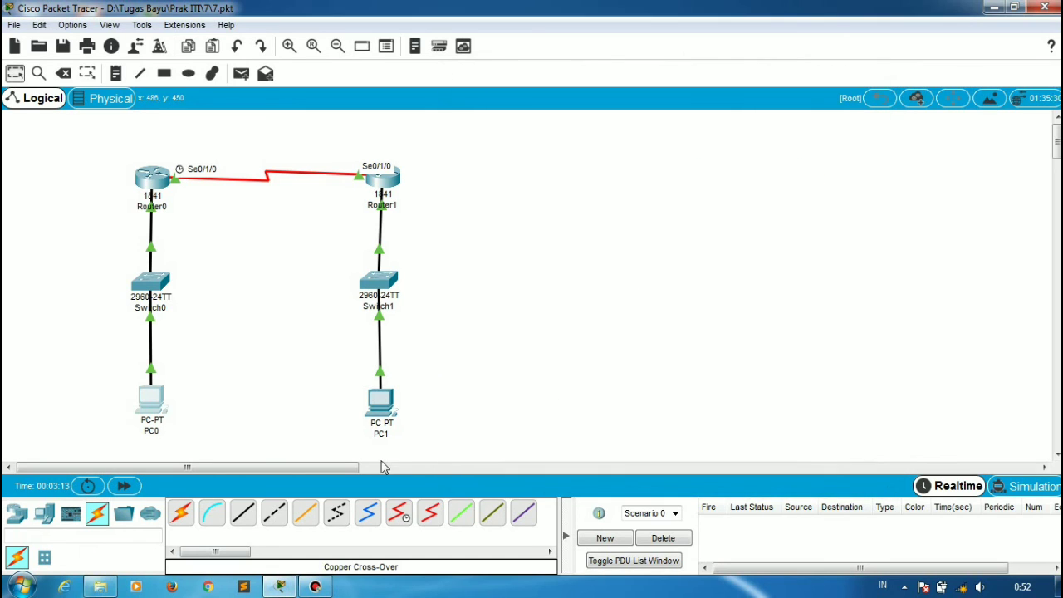
Step: Check PC1's default gateway and its FastEthernet0 IP address and subnet mask, and close the device window
{"action": "left_click", "coordinate": [373, 407]}
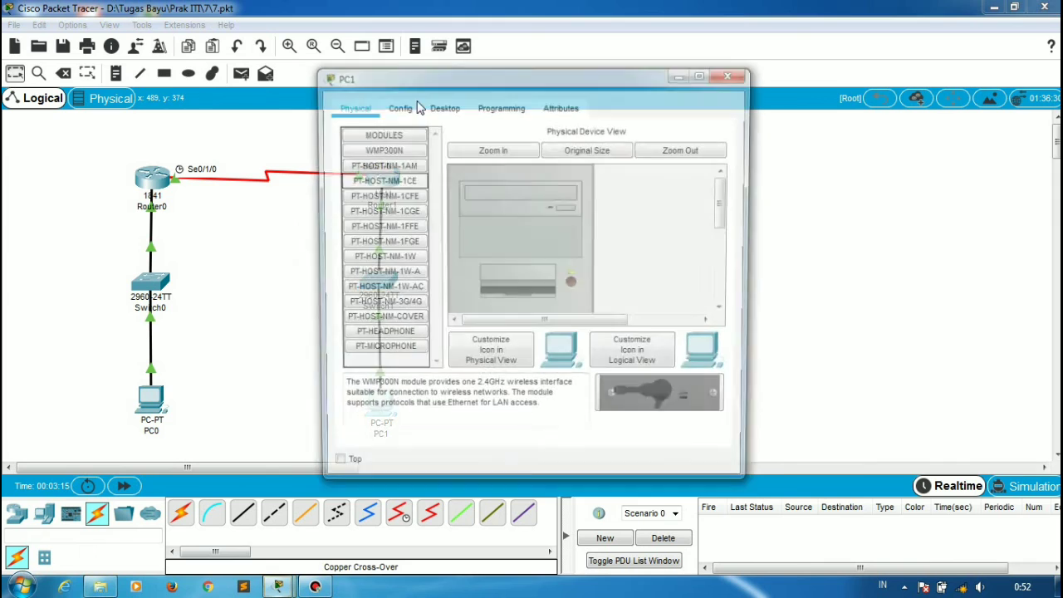
{"action": "left_click", "coordinate": [394, 111]}
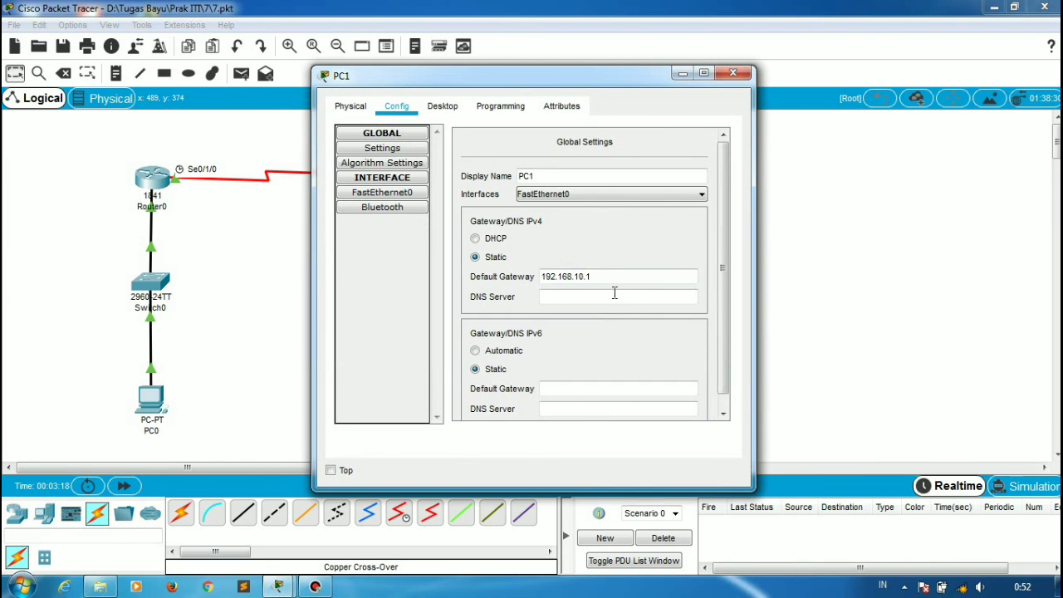
{"action": "left_click_drag", "start_coordinate": [601, 84], "coordinate": [732, 98]}
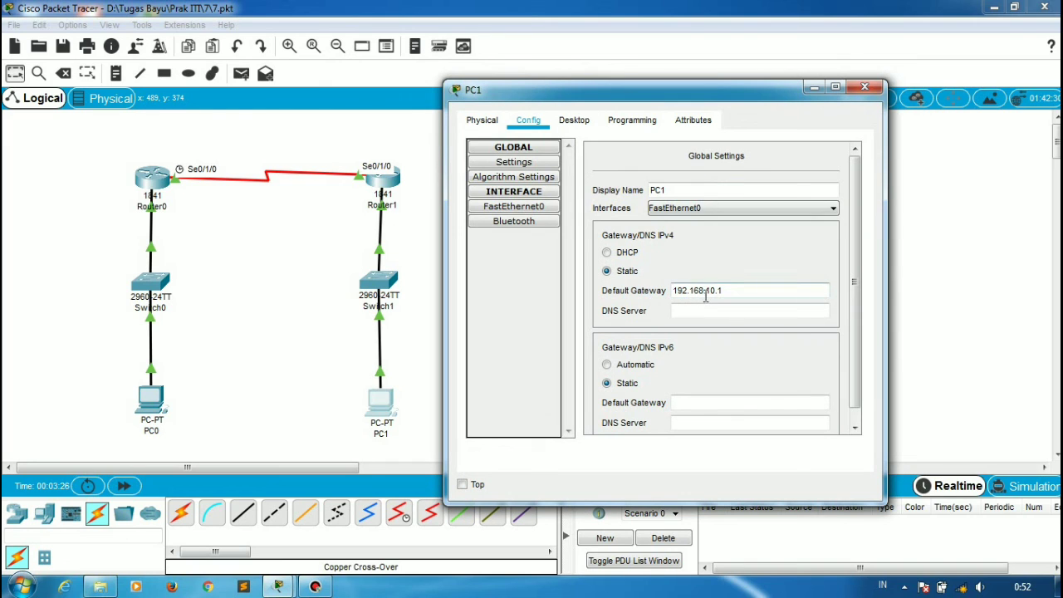
{"action": "left_click", "coordinate": [528, 207]}
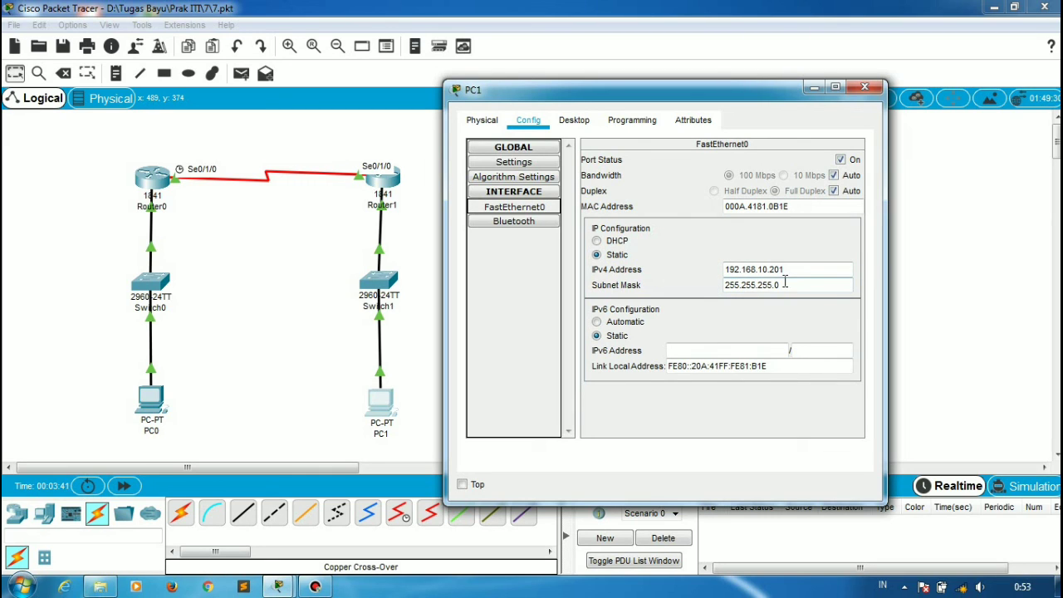
{"action": "left_click", "coordinate": [870, 87]}
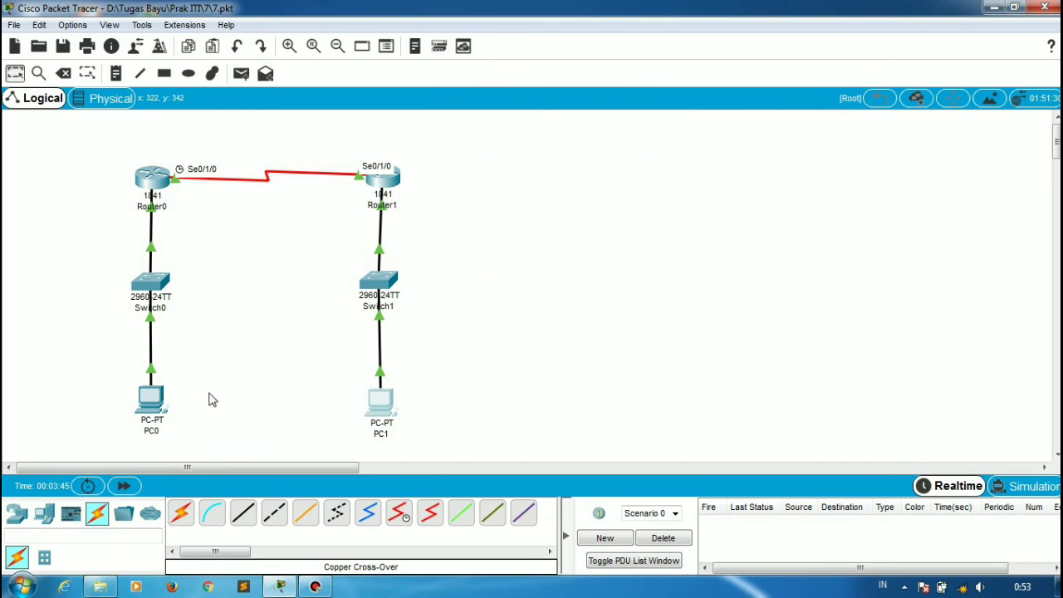
Step: Ping 192.168.10.201 from PC0's Command Prompt to test the route to PC1, and close the device window
{"action": "left_click", "coordinate": [150, 402]}
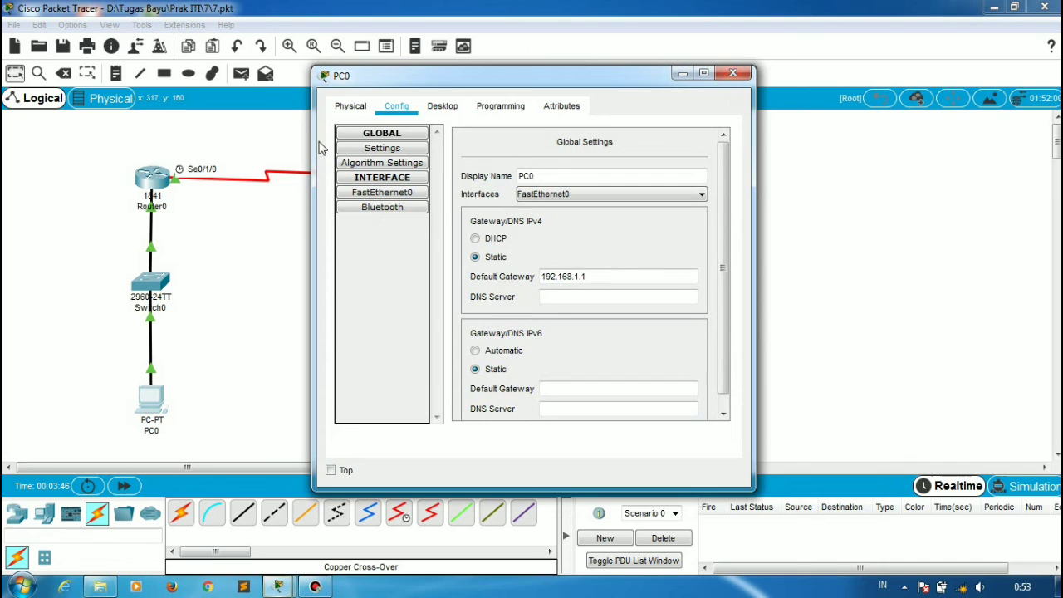
{"action": "left_click", "coordinate": [450, 106]}
{"action": "left_click", "coordinate": [662, 158]}
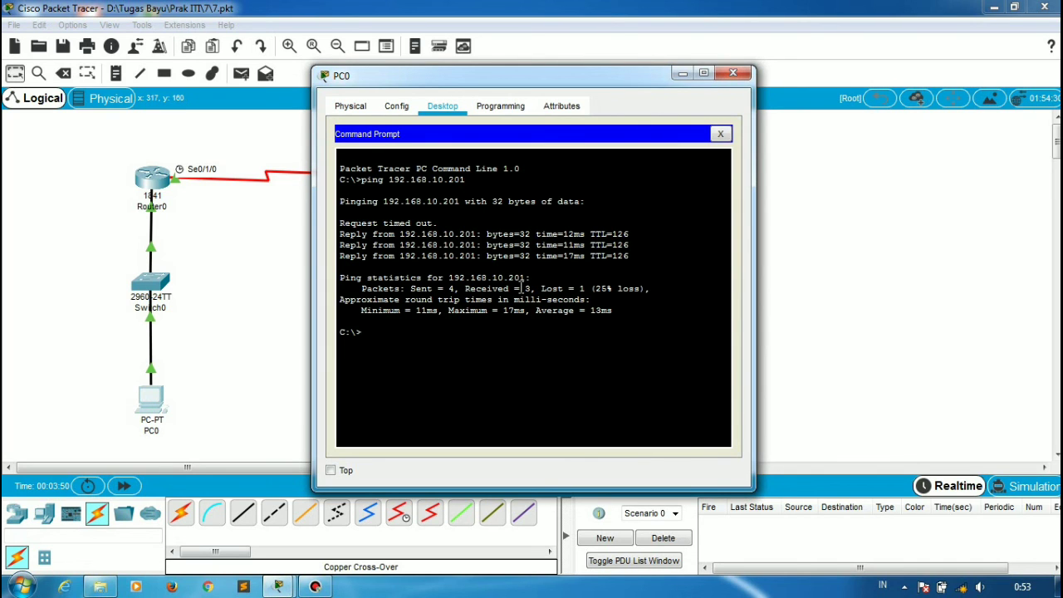
{"action": "type", "text": "ping 192.168.10.201"}
{"action": "key", "text": "Return"}
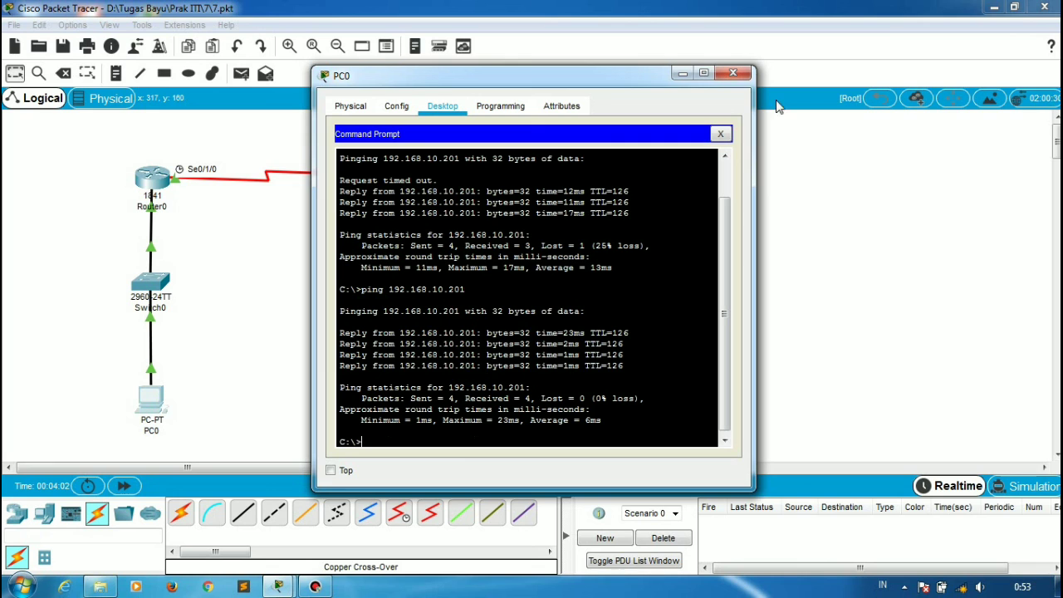
{"action": "left_click", "coordinate": [733, 73]}
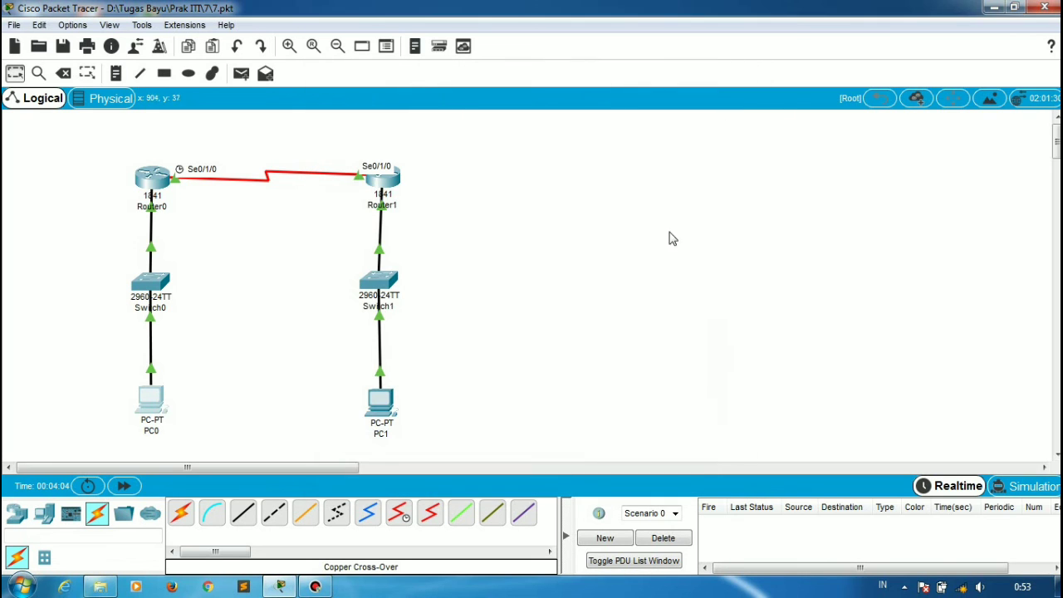
Step: Ping 192.168.1.11 from PC1's Command Prompt to test the return route to PC0
{"action": "left_click", "coordinate": [381, 403]}
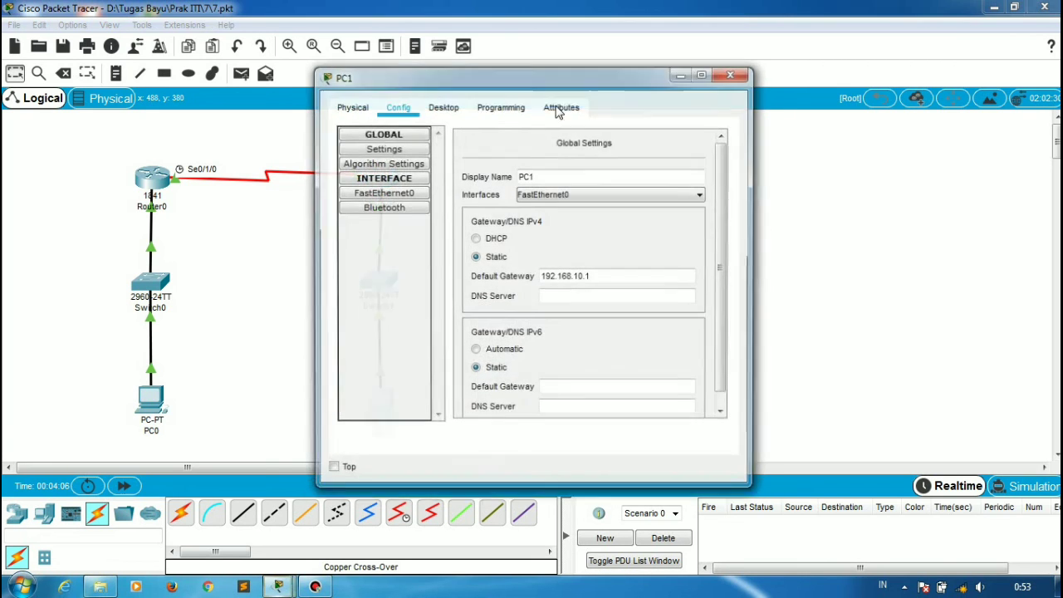
{"action": "left_click", "coordinate": [441, 104]}
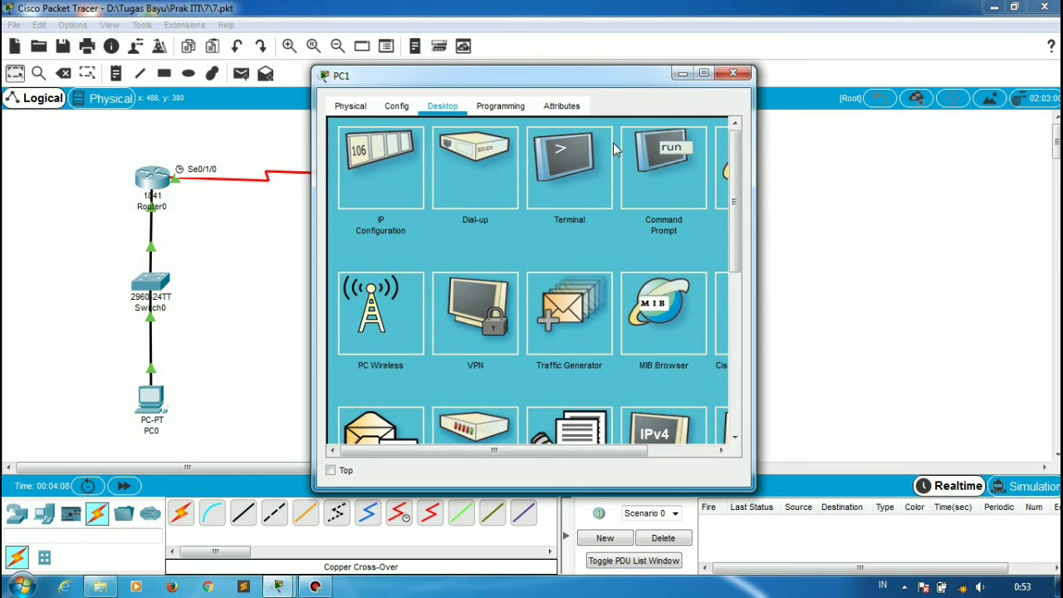
{"action": "left_click", "coordinate": [664, 174]}
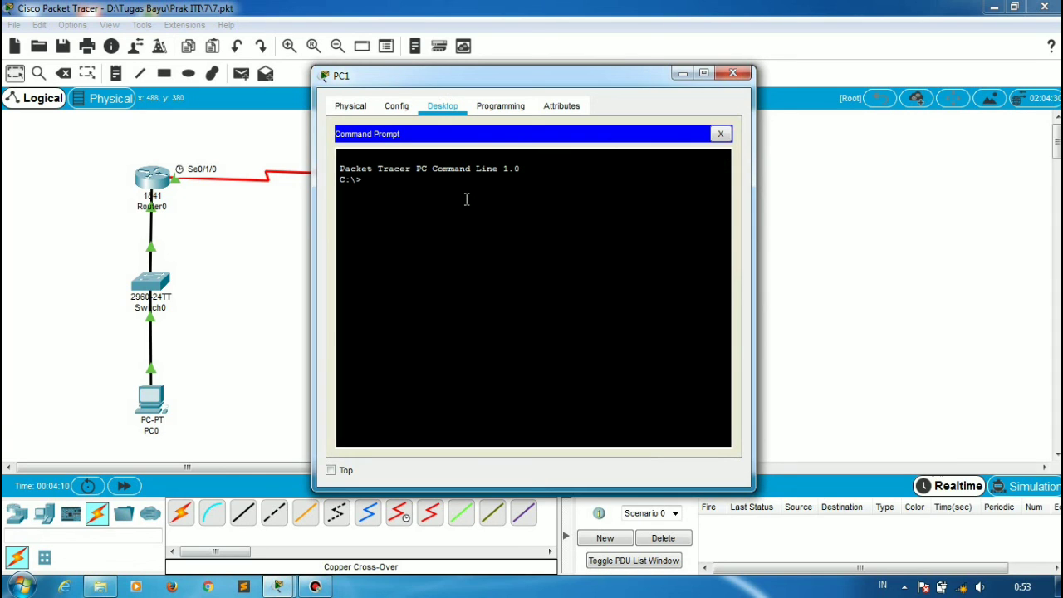
{"action": "type", "text": "ping 192.168.1"}
{"action": "left_click", "coordinate": [596, 7]}
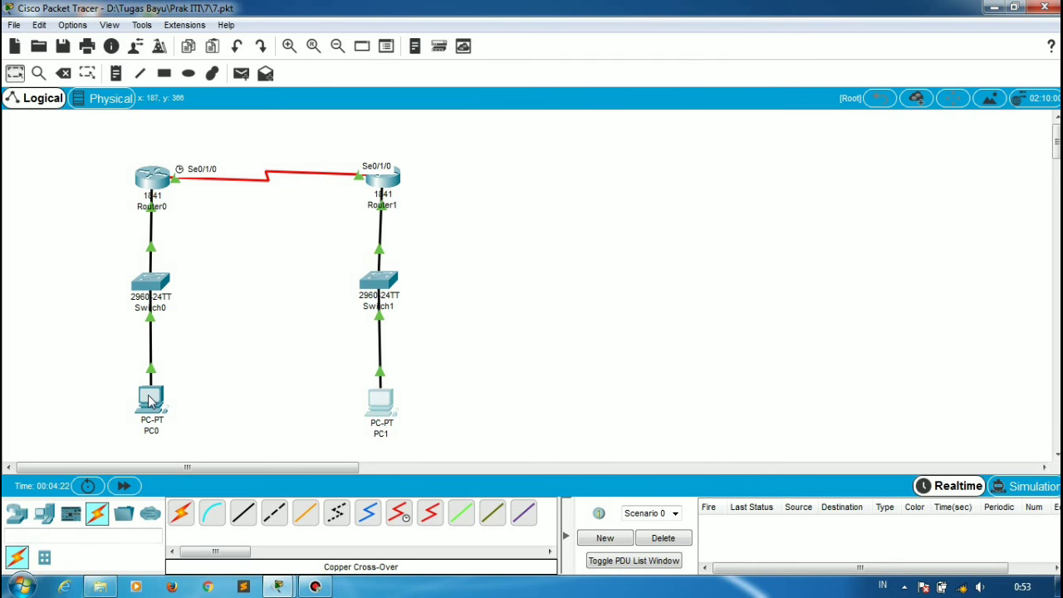
{"action": "mouse_move", "coordinate": [150, 401]}
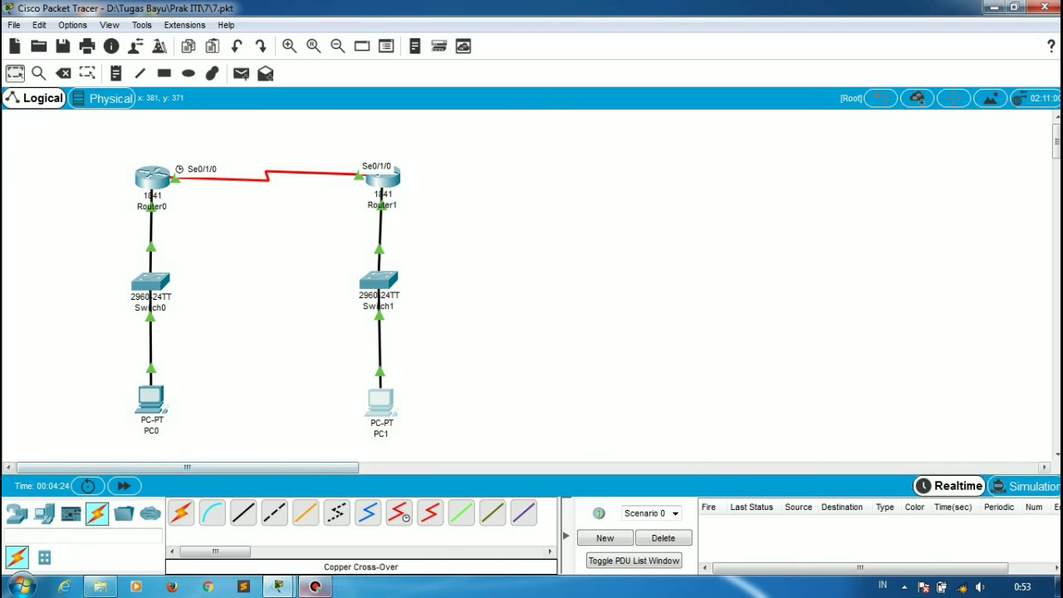
{"action": "mouse_move", "coordinate": [278, 586]}
{"action": "left_click", "coordinate": [385, 486]}
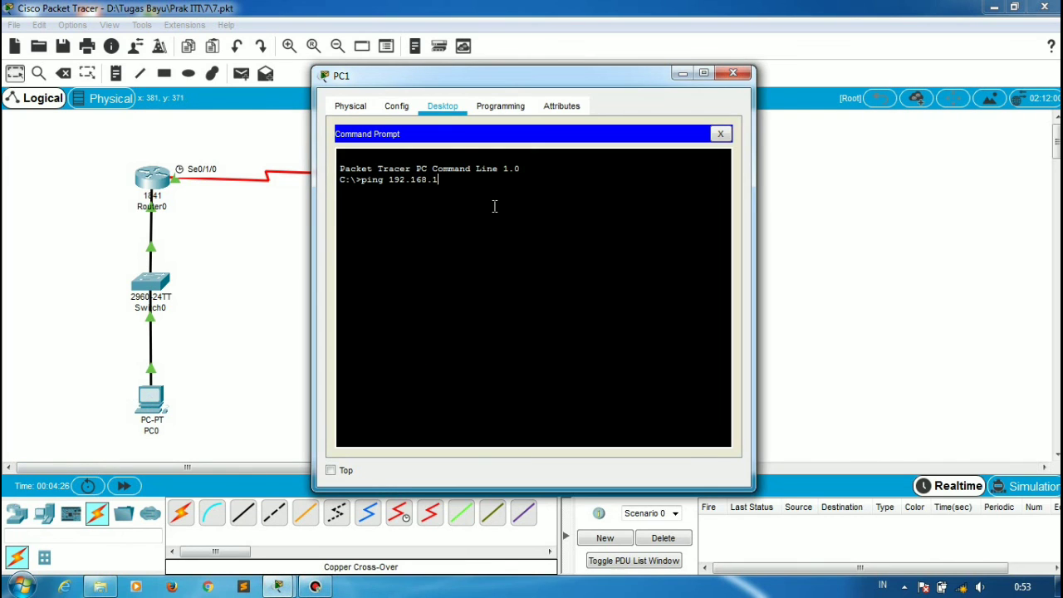
{"action": "key", "text": "Return"}
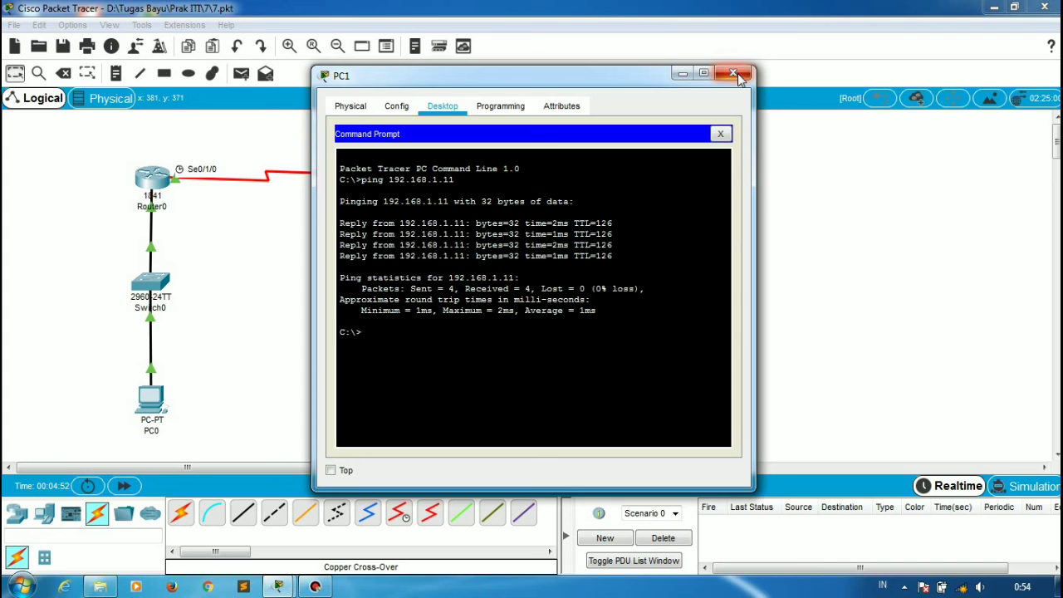
Step: Compare Router0's FastEthernet0/0 IP address and subnet mask with PC0's default gateway, and leave all device windows closed
{"action": "left_click", "coordinate": [738, 73]}
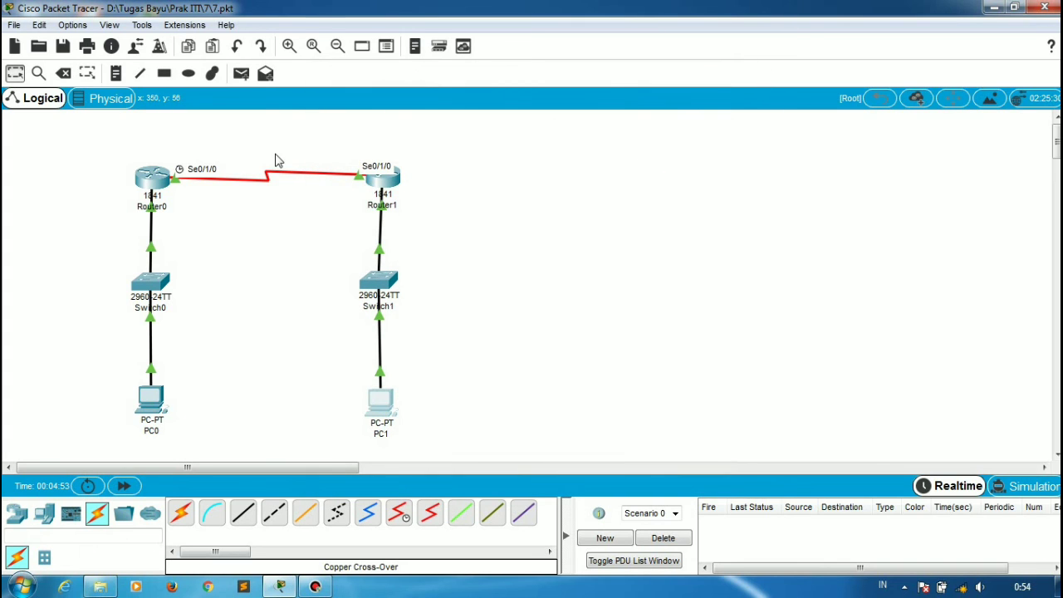
{"action": "left_click", "coordinate": [153, 177]}
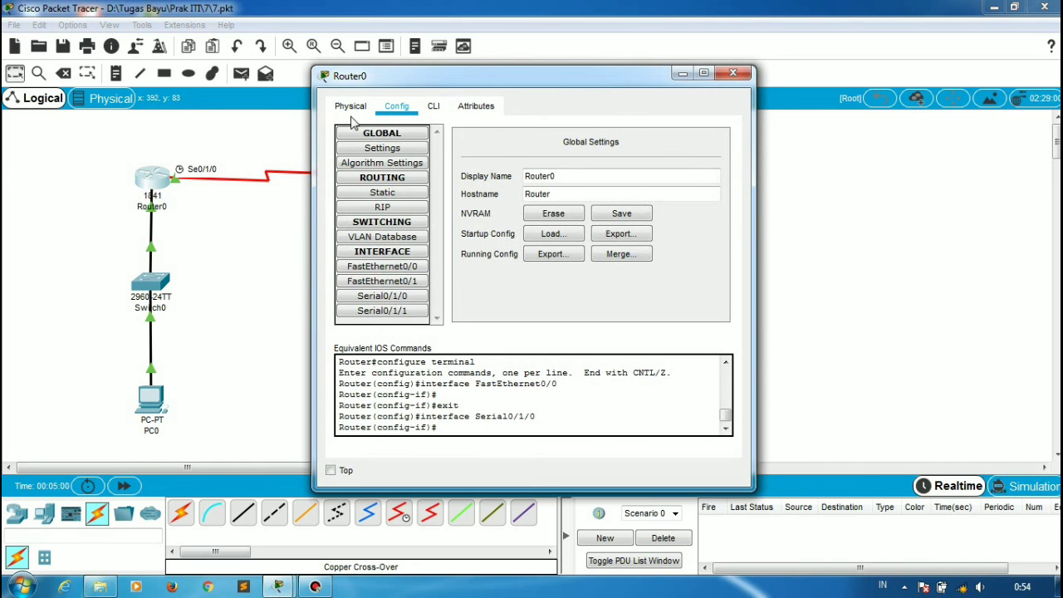
{"action": "left_click", "coordinate": [434, 106]}
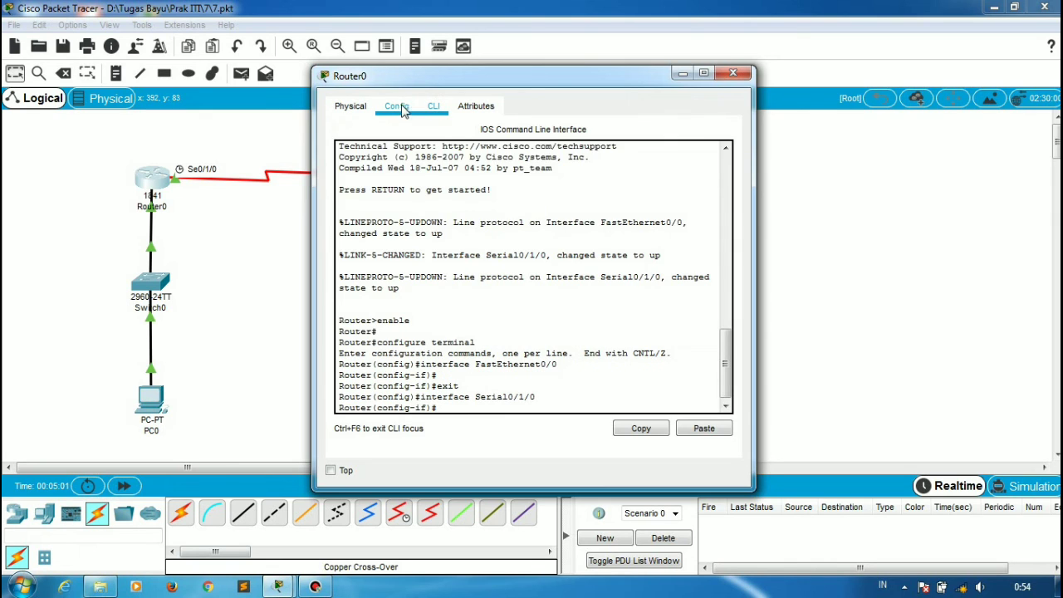
{"action": "left_click", "coordinate": [400, 107]}
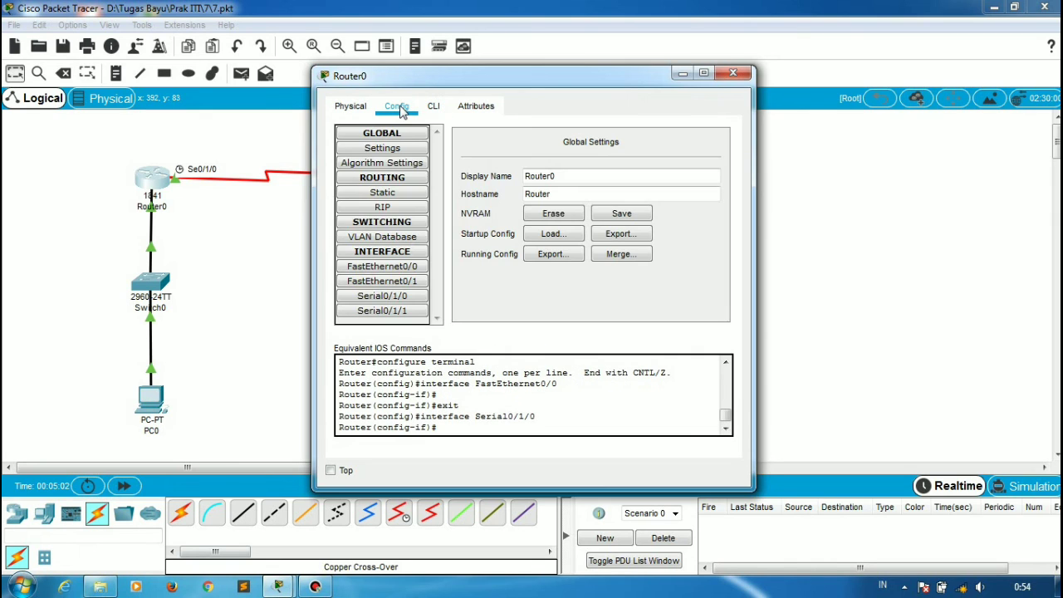
{"action": "left_click", "coordinate": [398, 269]}
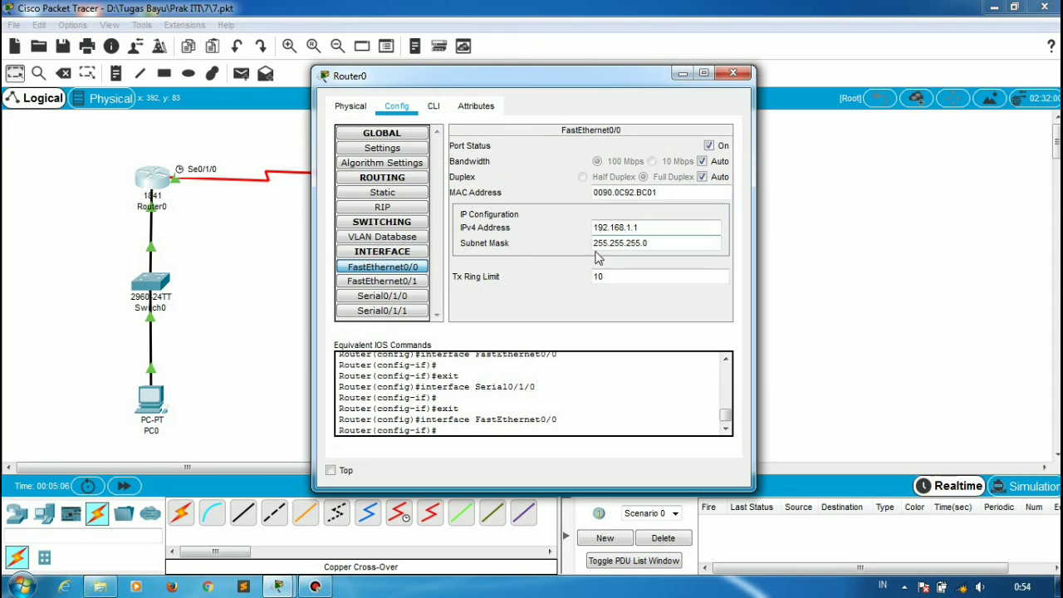
{"action": "left_click", "coordinate": [732, 74]}
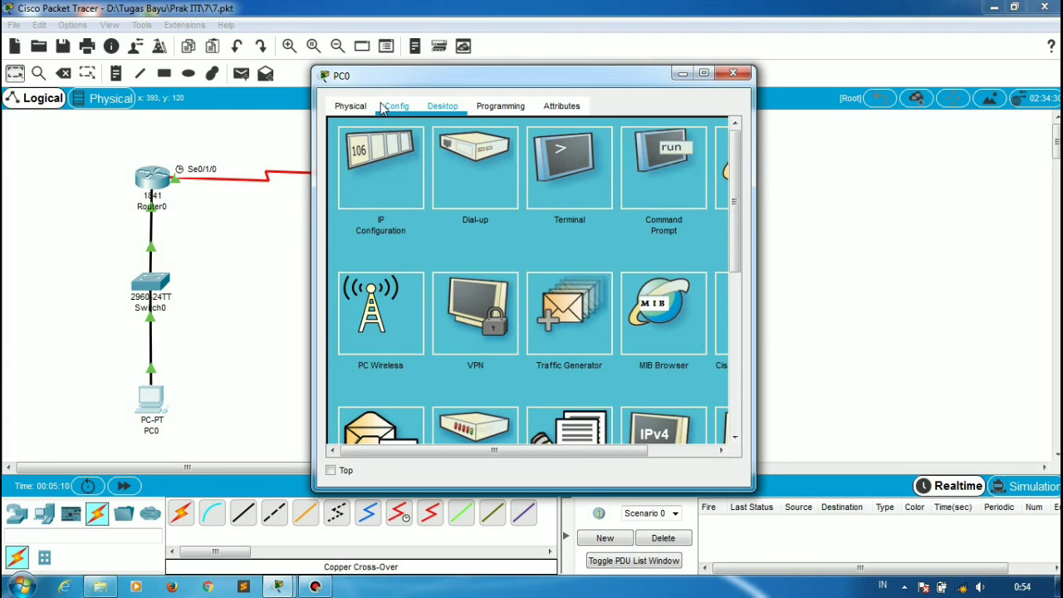
{"action": "left_click", "coordinate": [397, 106]}
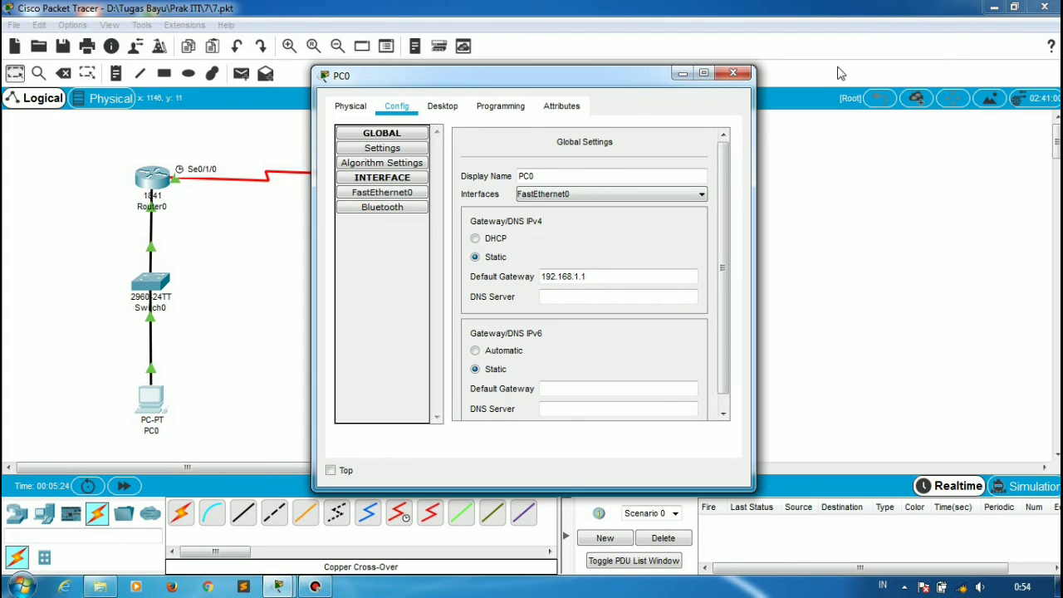
{"action": "left_click", "coordinate": [735, 74]}
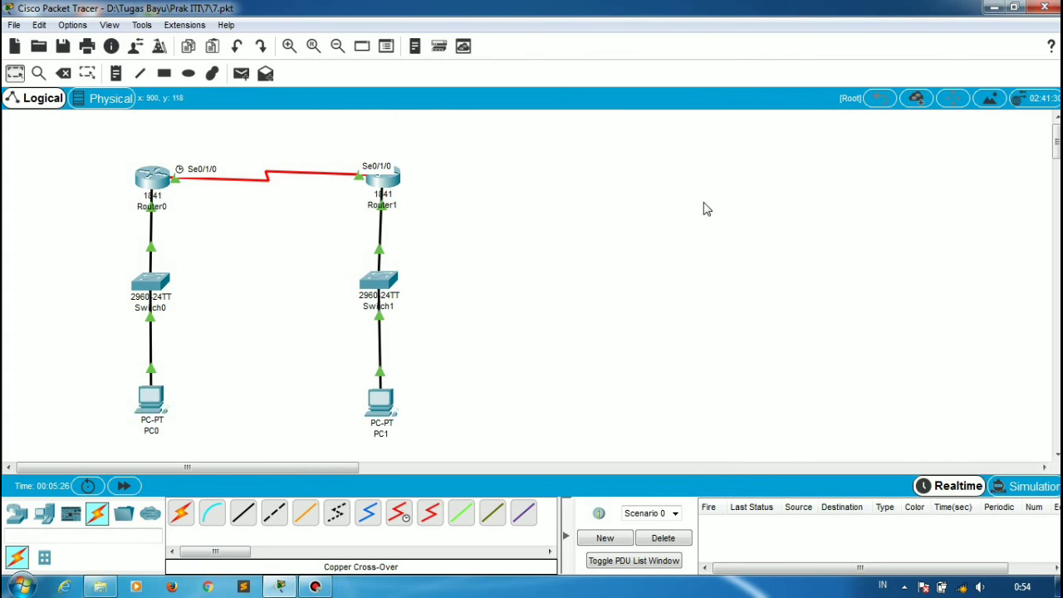
{"action": "mouse_move", "coordinate": [344, 474]}
{"action": "left_mouse_down"}
{"action": "mouse_move", "coordinate": [427, 463]}
{"action": "mouse_move", "coordinate": [345, 471]}
{"action": "left_mouse_up"}
{"action": "mouse_move", "coordinate": [597, 7]}
{"action": "mouse_move", "coordinate": [650, 8]}
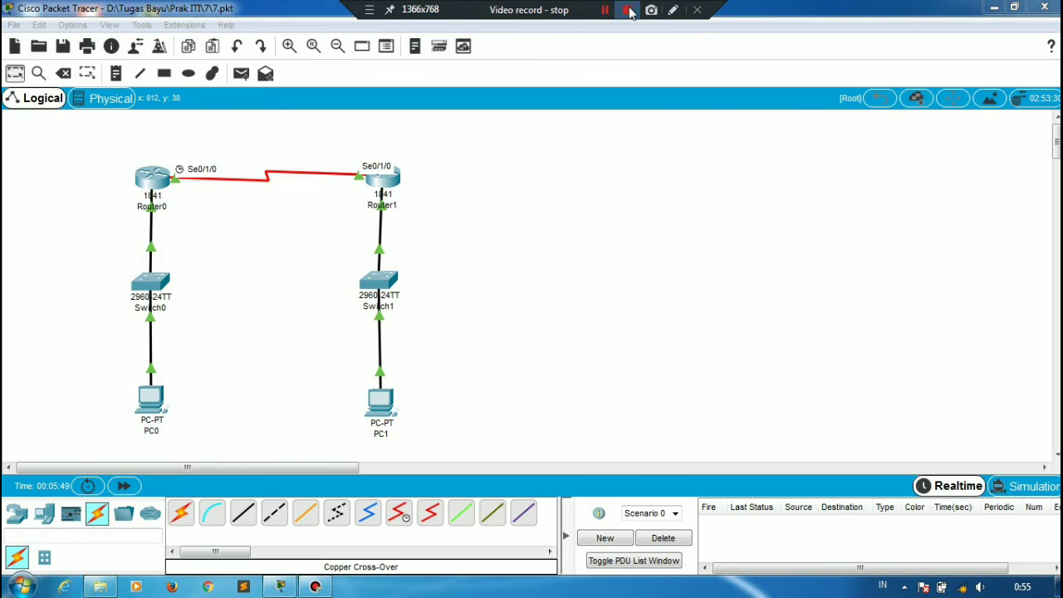
{"action": "left_click", "coordinate": [629, 11]}
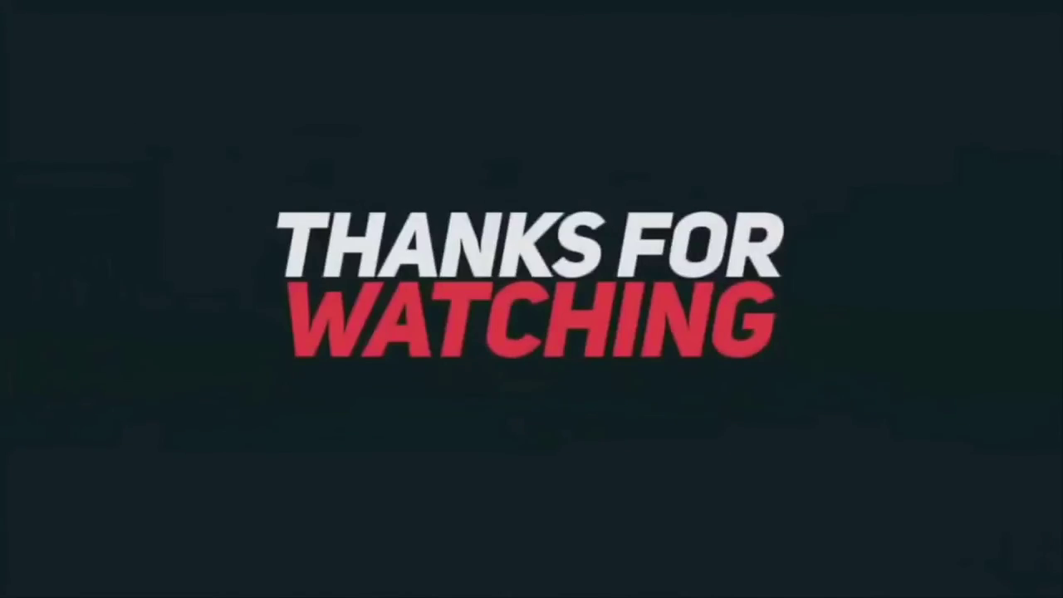